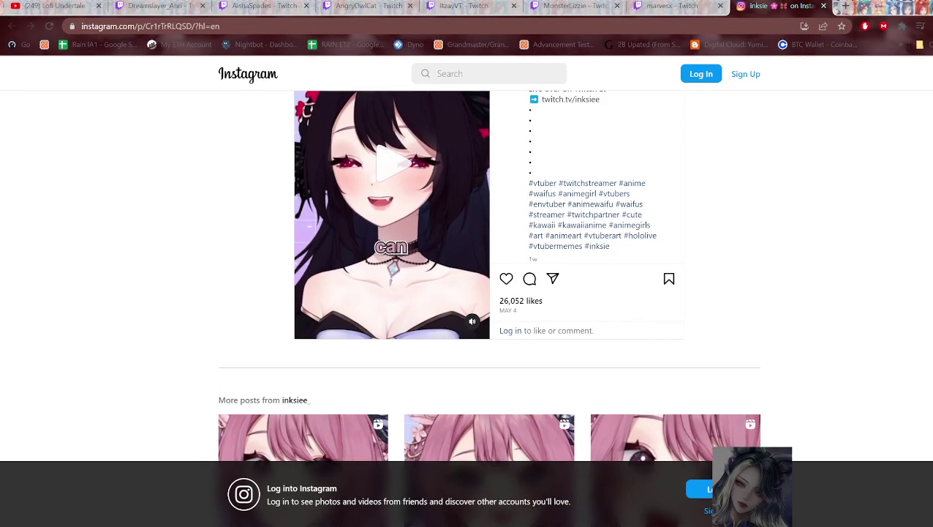
scroll(488, 307, up, 2)
scroll(489, 308, down, 1)
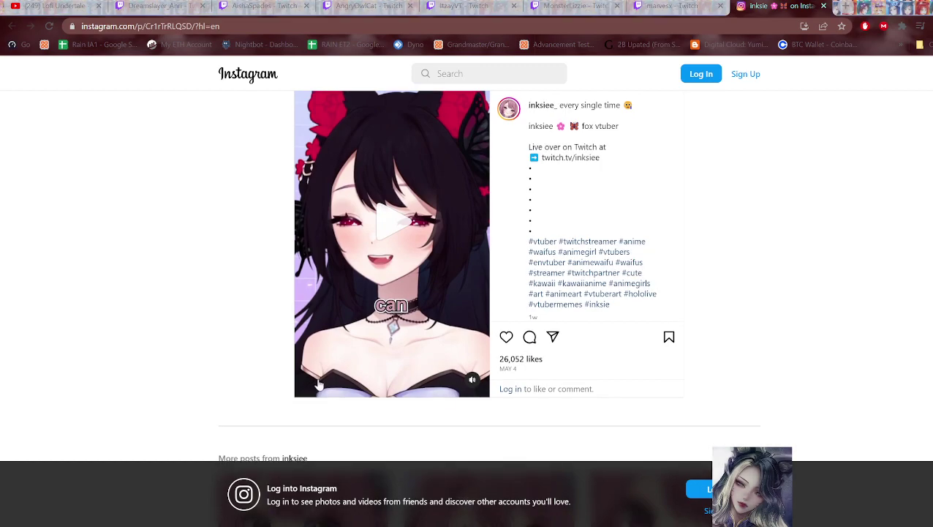
scroll(310, 373, up, 1)
scroll(310, 373, down, 1)
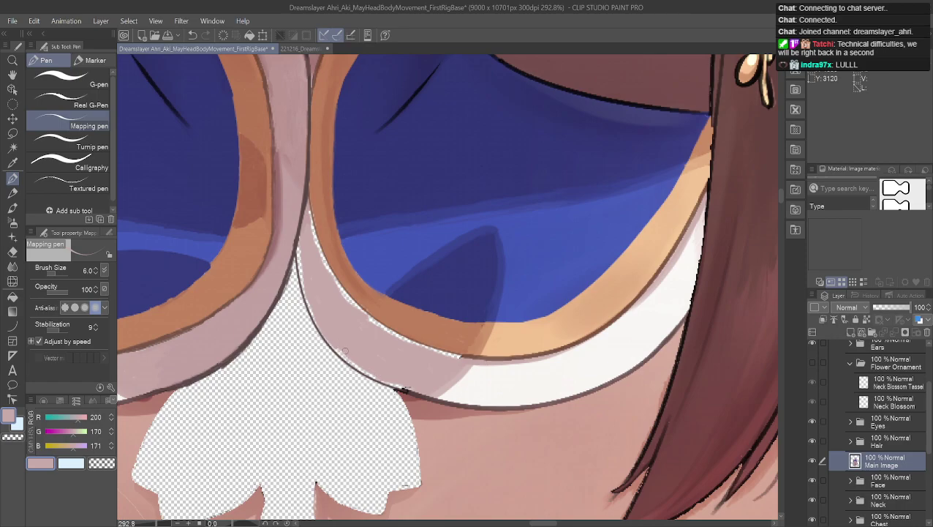
- With the Mapping pen at size 1.0 and the sampled dusty pink, start filling the gap under the orange trim at its lower end
alt+click(403, 329)
click(96, 273)
click(96, 273)
click(95, 273)
click(95, 273)
click(95, 273)
scroll(407, 465, up, 2)
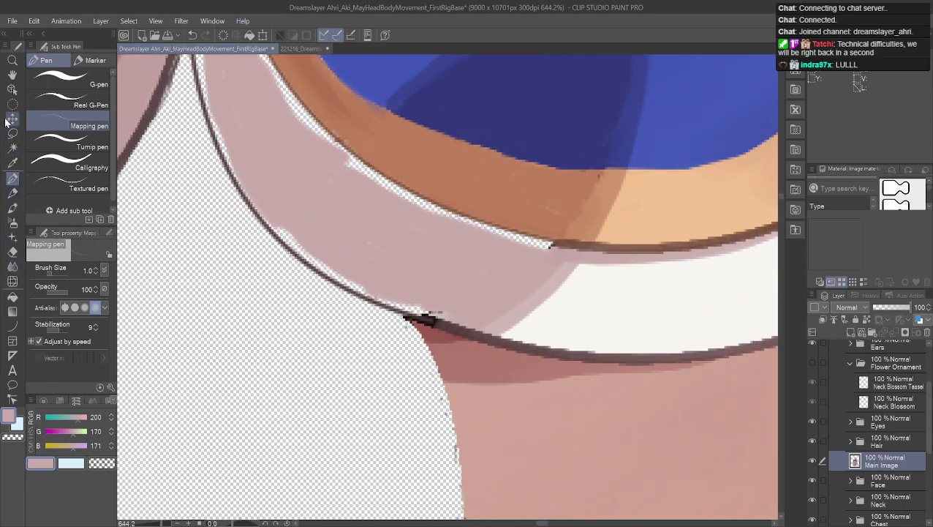
click(13, 74)
drag(417, 234, 422, 266)
drag(556, 240, 548, 317)
scroll(553, 312, up, 1)
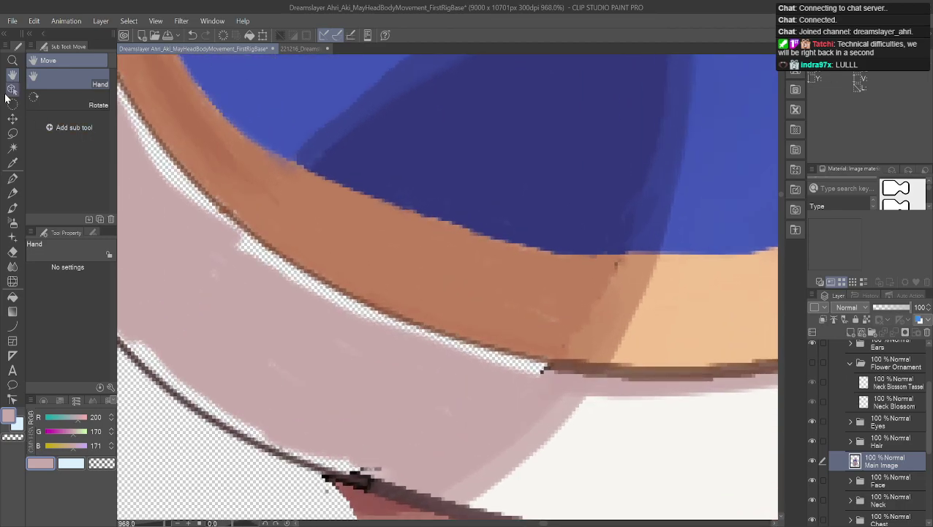
click(11, 180)
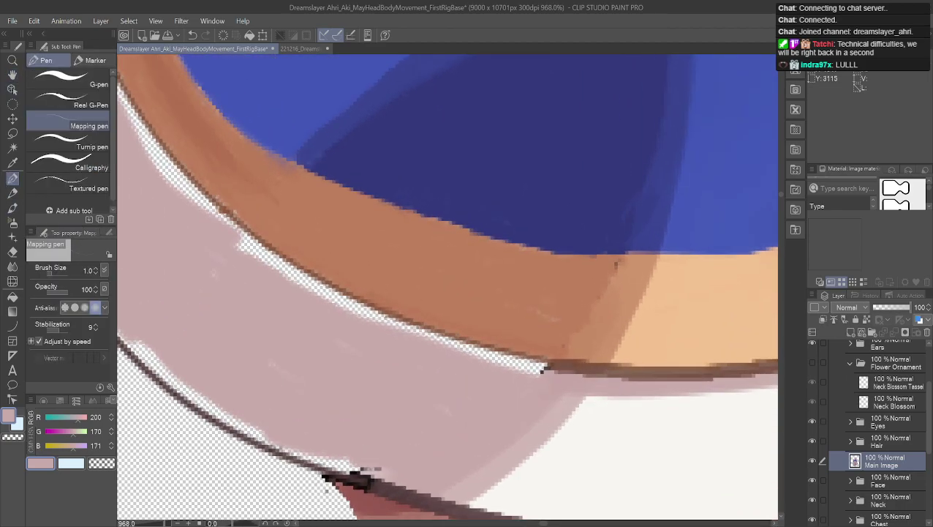
drag(541, 371, 510, 364)
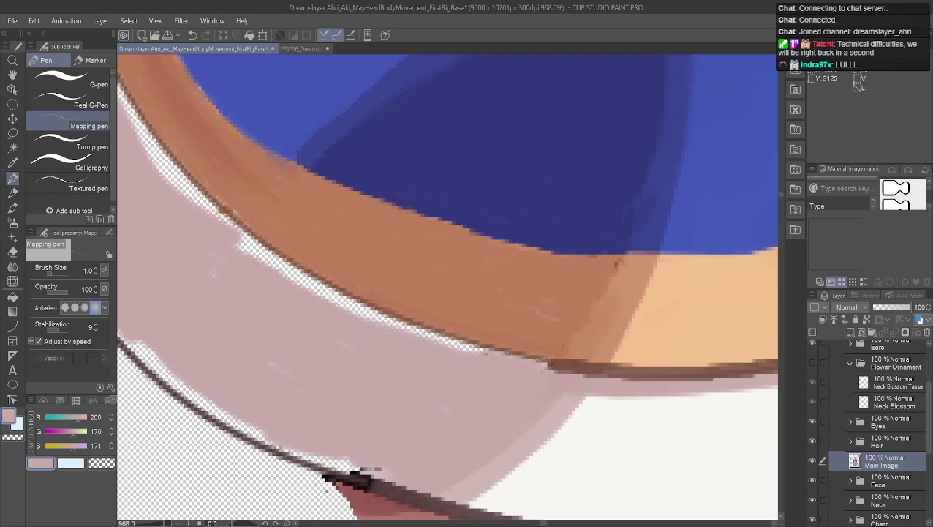
- Continue painting the pink up to the outline along the lower stretch of the orange trim
mouse_move(462, 352)
mouse_down()
mouse_move(482, 349)
mouse_move(449, 343)
mouse_up()
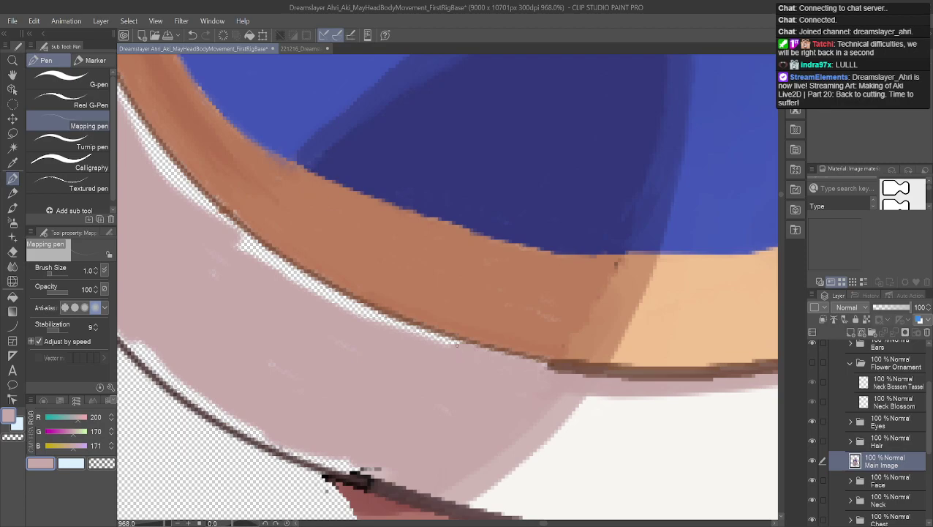
drag(455, 345, 443, 342)
mouse_move(445, 340)
mouse_down()
mouse_move(407, 331)
mouse_move(419, 330)
mouse_up()
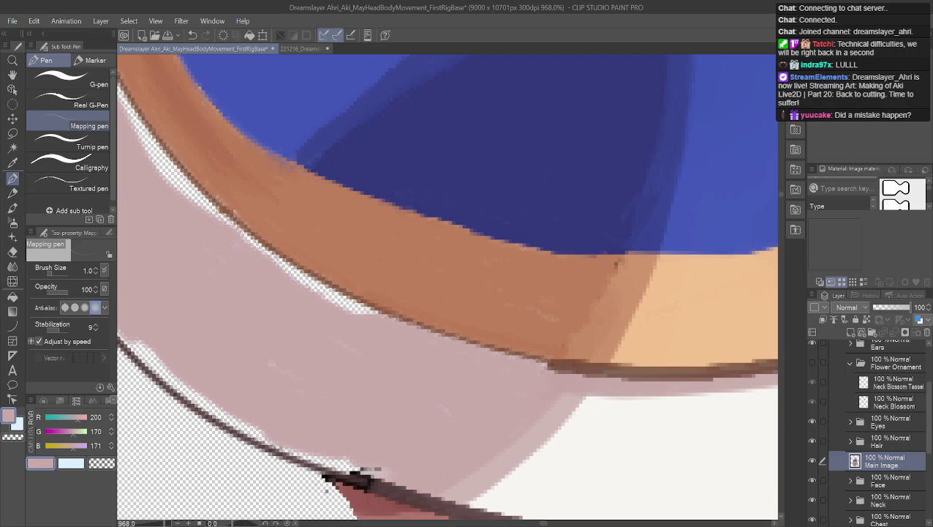
mouse_move(359, 313)
mouse_down()
mouse_move(351, 310)
mouse_move(368, 310)
mouse_up()
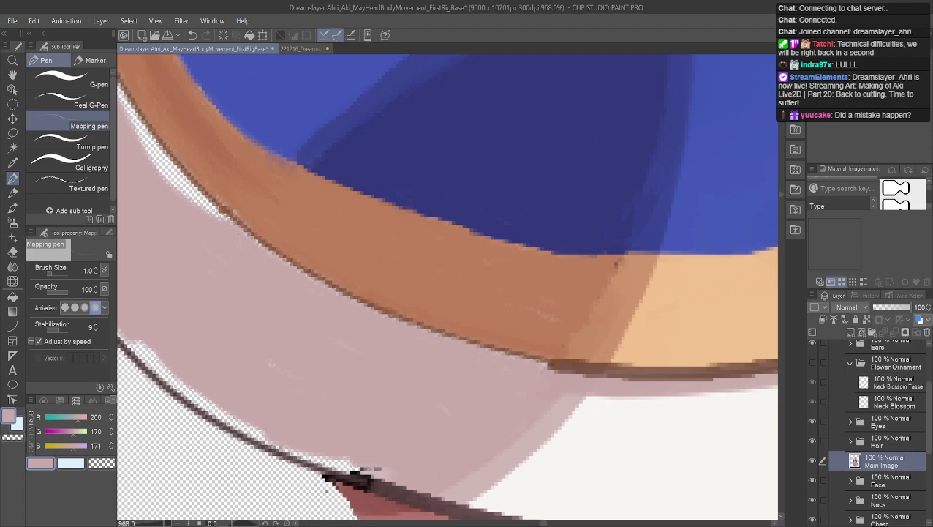
- Fill the wider transparent gap further up the orange trim with the Mapping pen at size 3.0, and reduce the brush size again
click(13, 75)
drag(197, 122, 312, 251)
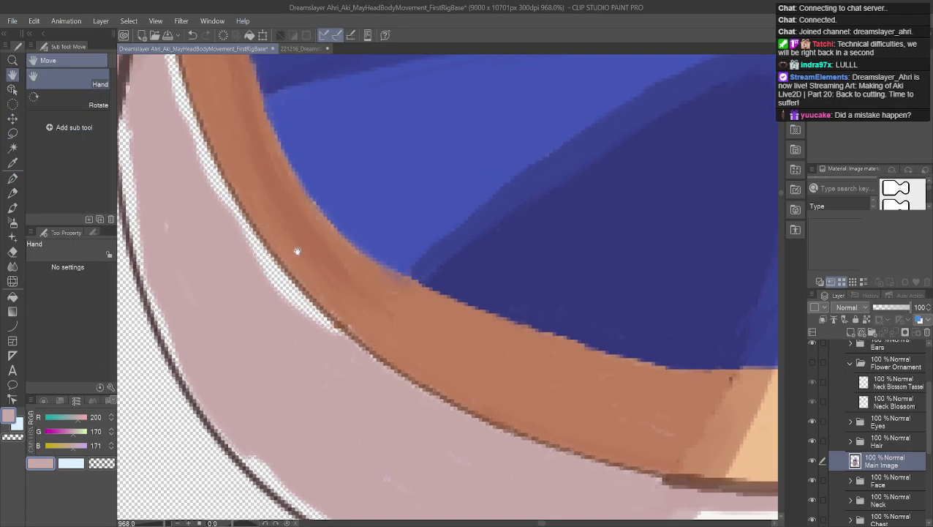
click(12, 178)
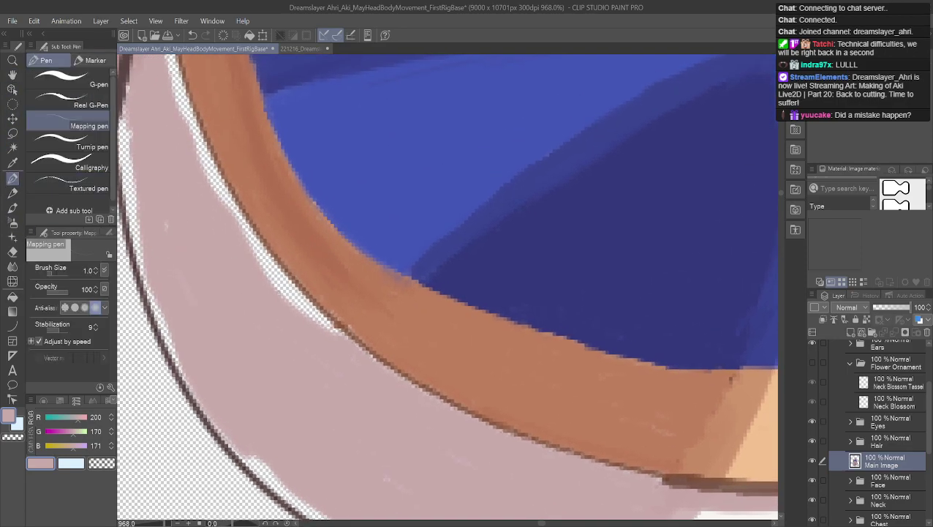
click(96, 269)
click(95, 268)
drag(260, 263, 279, 287)
mouse_move(334, 337)
mouse_down()
mouse_move(284, 282)
mouse_move(281, 290)
mouse_up()
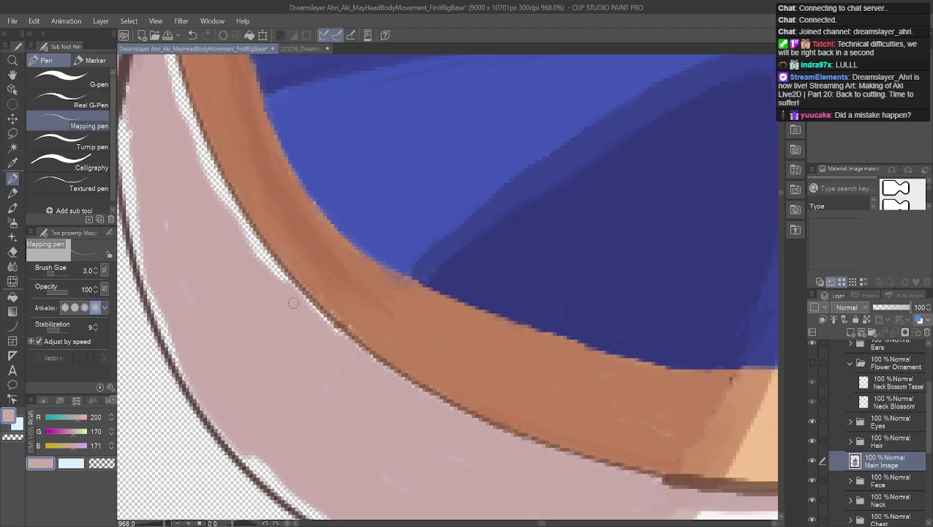
click(97, 276)
mouse_move(360, 345)
mouse_down()
mouse_move(336, 330)
mouse_move(365, 353)
mouse_up()
mouse_move(261, 253)
mouse_down()
mouse_move(286, 282)
mouse_move(271, 279)
mouse_move(216, 189)
mouse_up()
key(ctrl+z)
key(ctrl+z)
key(ctrl+z)
- Fill the thin transparent sliver along the steep part of the orange trim's outline with dusty pink
mouse_move(242, 218)
mouse_down()
mouse_move(227, 197)
mouse_move(236, 220)
mouse_move(207, 162)
mouse_up()
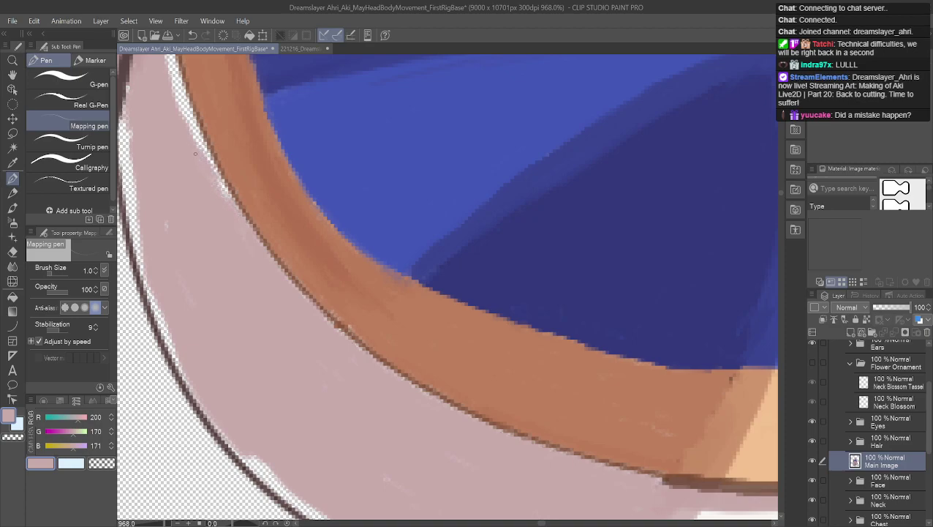
drag(228, 198, 222, 182)
mouse_move(174, 94)
mouse_down()
mouse_move(210, 161)
mouse_move(194, 132)
mouse_up()
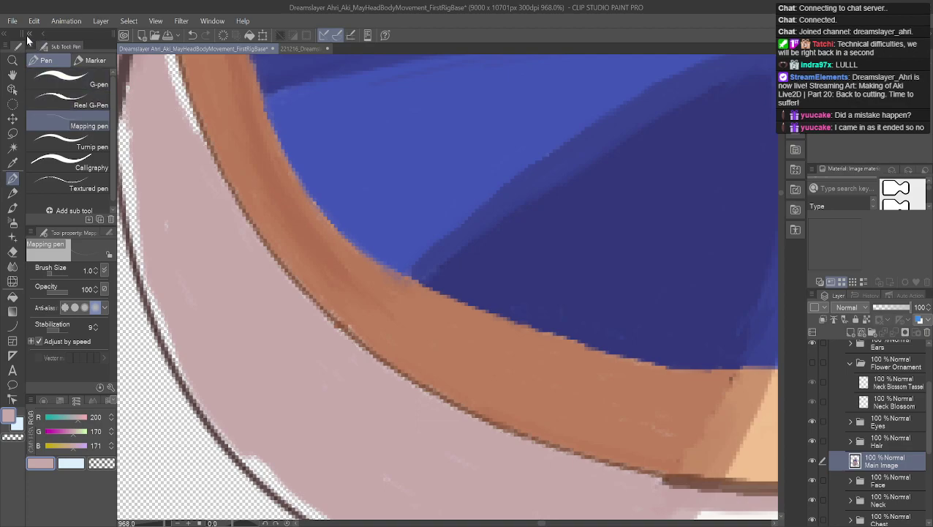
- Close the remaining gap between the pink band and the upper end of the orange trim
click(12, 75)
drag(215, 115, 272, 253)
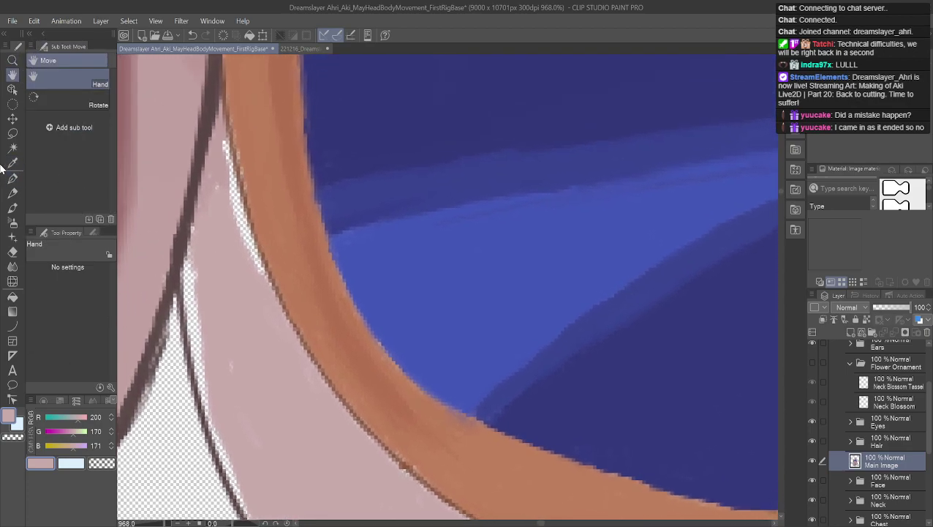
click(12, 177)
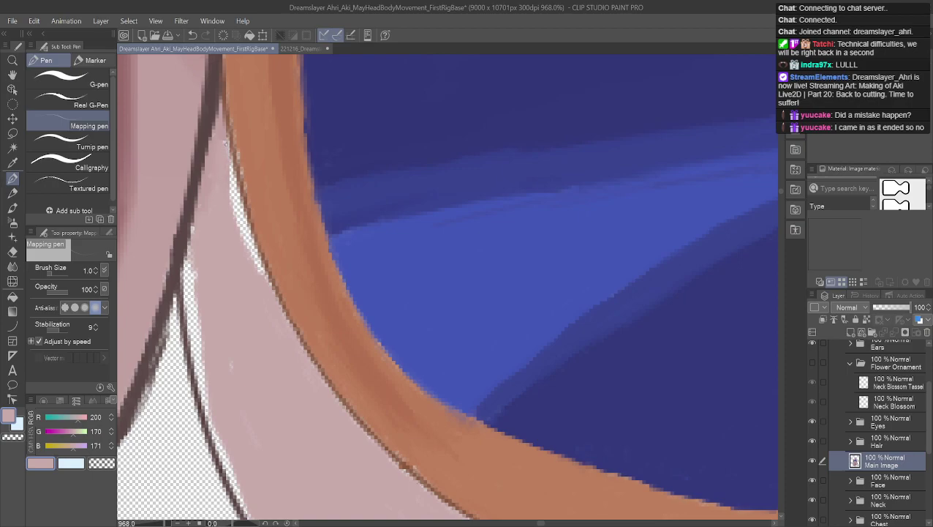
mouse_move(230, 189)
mouse_down()
mouse_move(235, 211)
mouse_move(231, 176)
mouse_move(246, 243)
mouse_up()
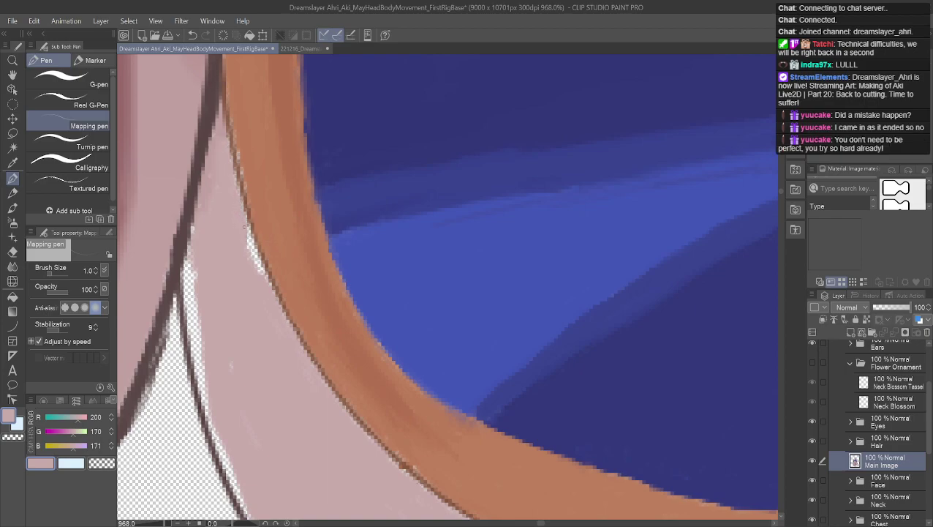
drag(247, 230, 263, 281)
- Paint dusty pink up to the band's outer dark outline, from the junction of the two bands downward
mouse_move(191, 252)
mouse_down()
mouse_move(184, 294)
mouse_move(182, 269)
mouse_up()
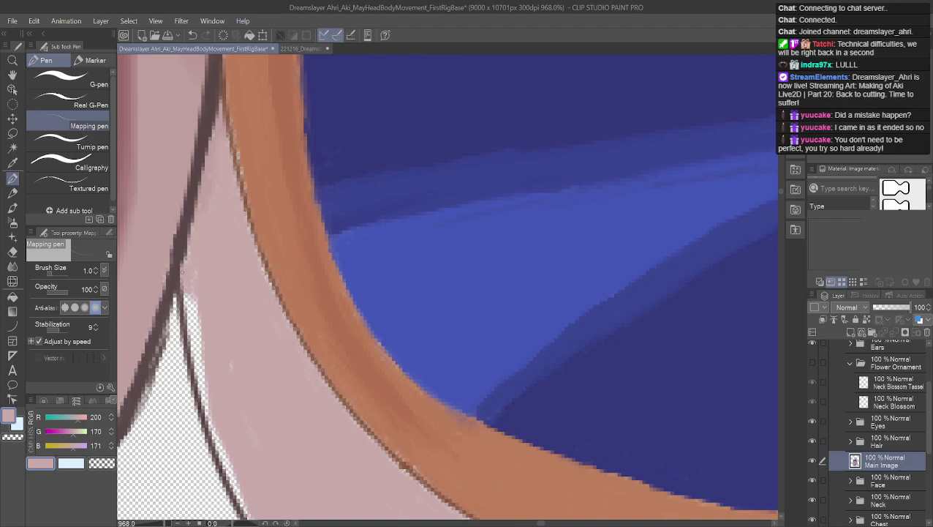
mouse_move(195, 301)
mouse_down()
mouse_move(186, 317)
mouse_move(186, 308)
mouse_move(197, 338)
mouse_move(200, 314)
mouse_up()
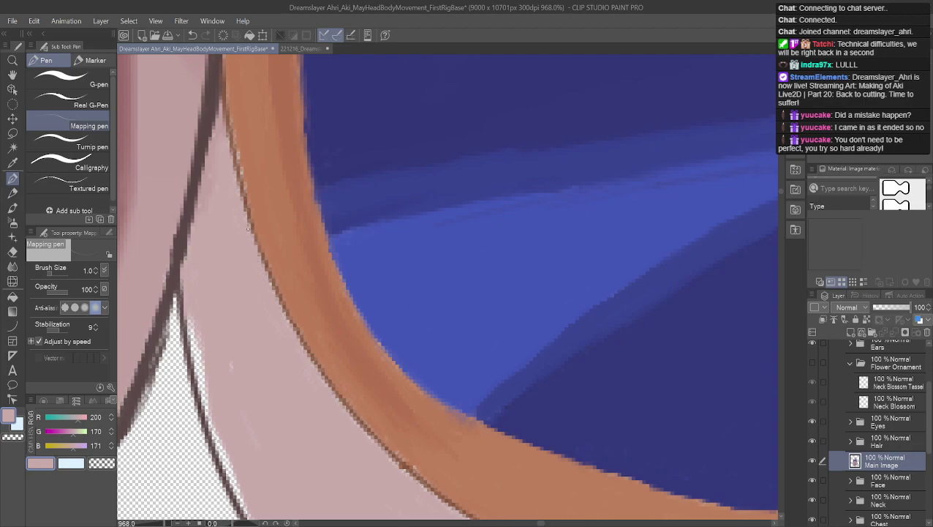
alt+click(245, 148)
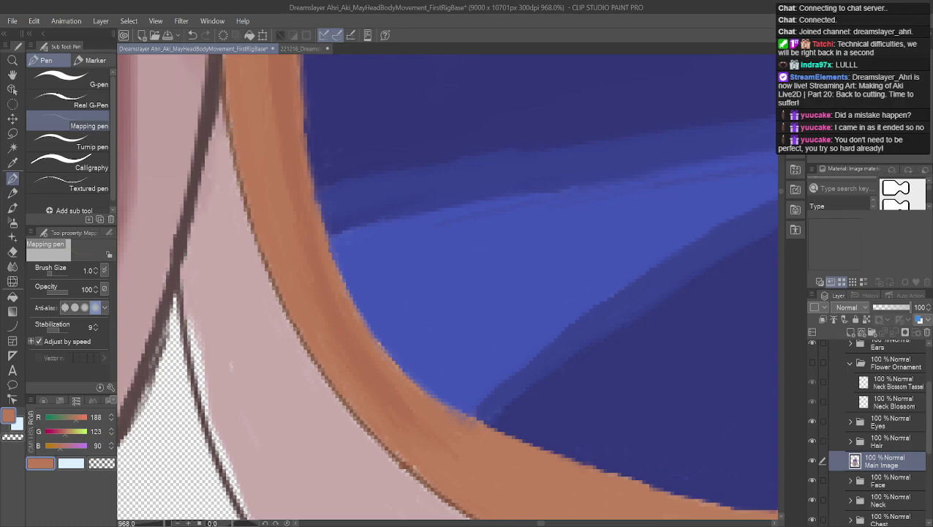
alt+click(204, 273)
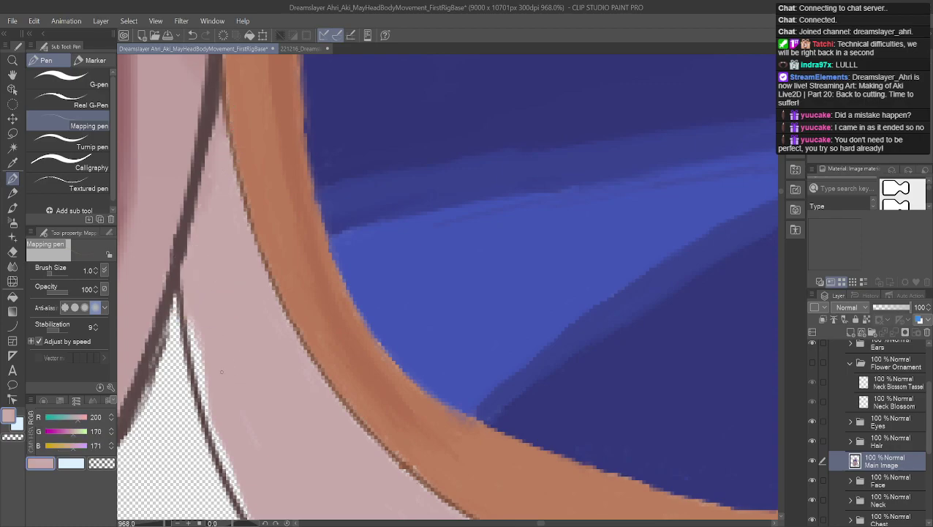
mouse_move(189, 320)
mouse_down()
mouse_move(199, 385)
mouse_move(202, 352)
mouse_move(208, 414)
mouse_move(201, 395)
mouse_move(230, 463)
mouse_up()
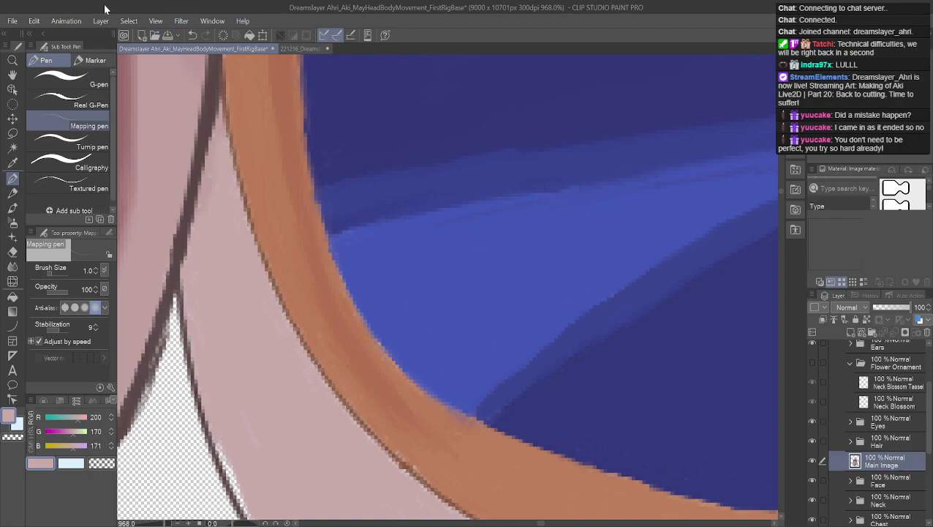
- Fill the gaps along the middle stretch of the pink band's outer outline
click(12, 75)
drag(307, 365, 286, 184)
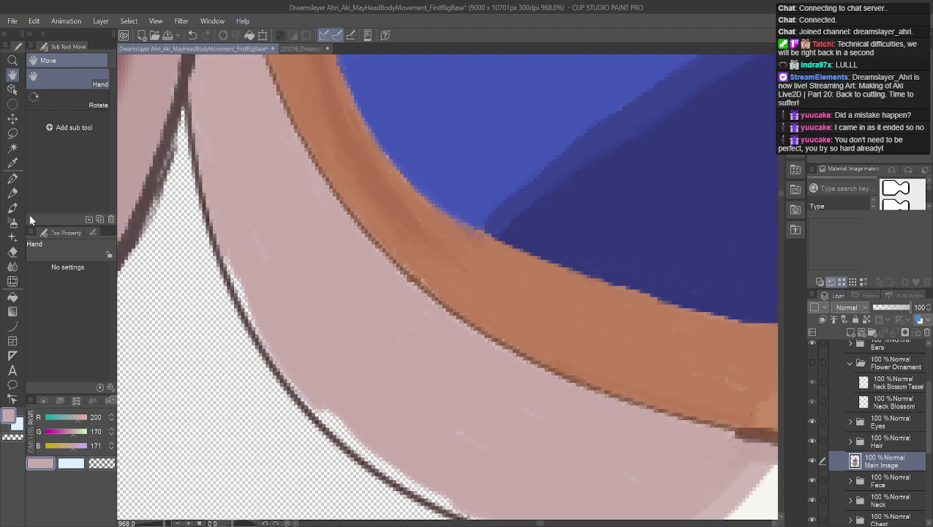
click(12, 177)
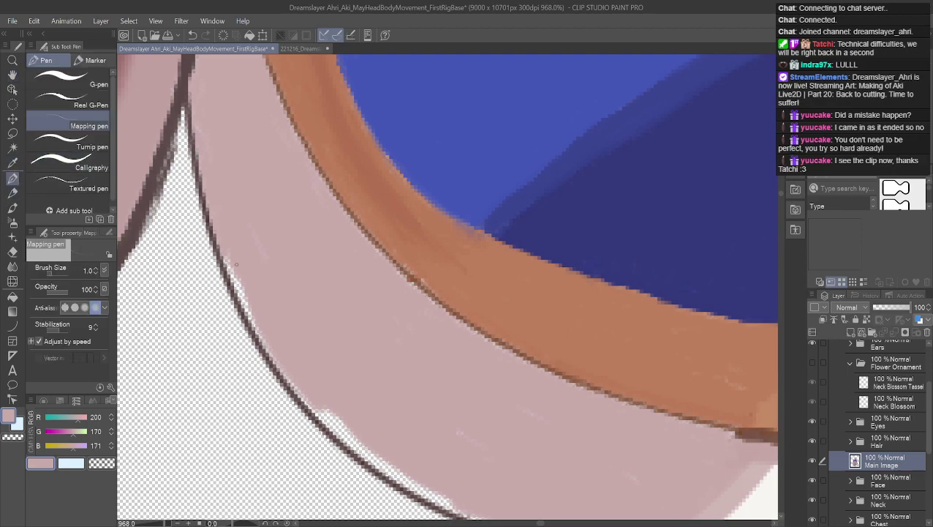
mouse_move(228, 252)
mouse_down()
mouse_move(245, 307)
mouse_move(248, 299)
mouse_up()
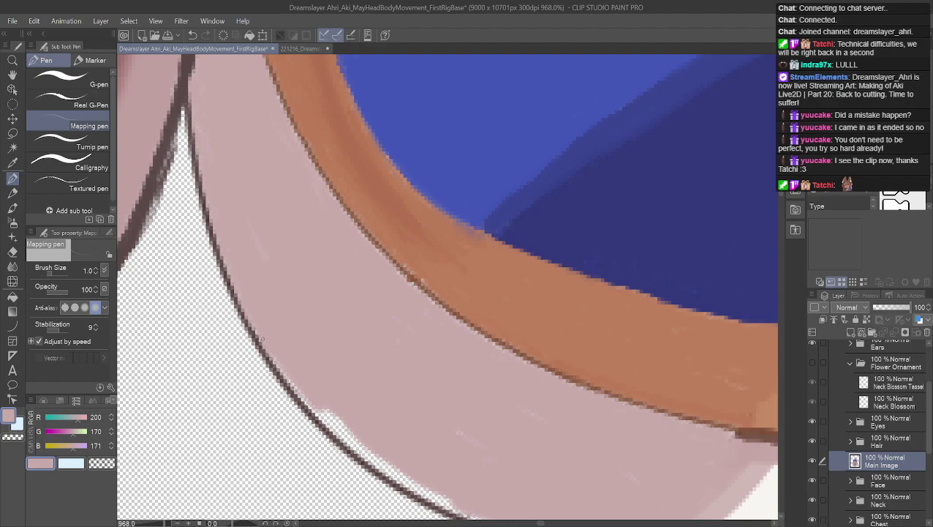
mouse_move(335, 419)
mouse_down()
mouse_move(312, 406)
mouse_move(336, 429)
mouse_move(315, 412)
mouse_move(344, 428)
mouse_move(341, 420)
mouse_move(354, 444)
mouse_move(338, 434)
mouse_up()
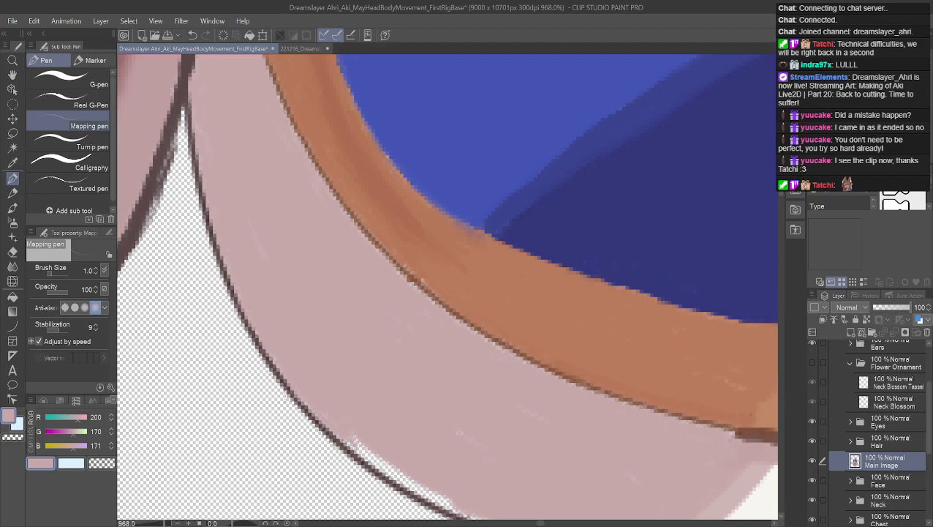
- Fill the last gap along the band's outer outline down to the black smudge beside the cut-out
click(13, 75)
drag(444, 363, 260, 140)
click(12, 178)
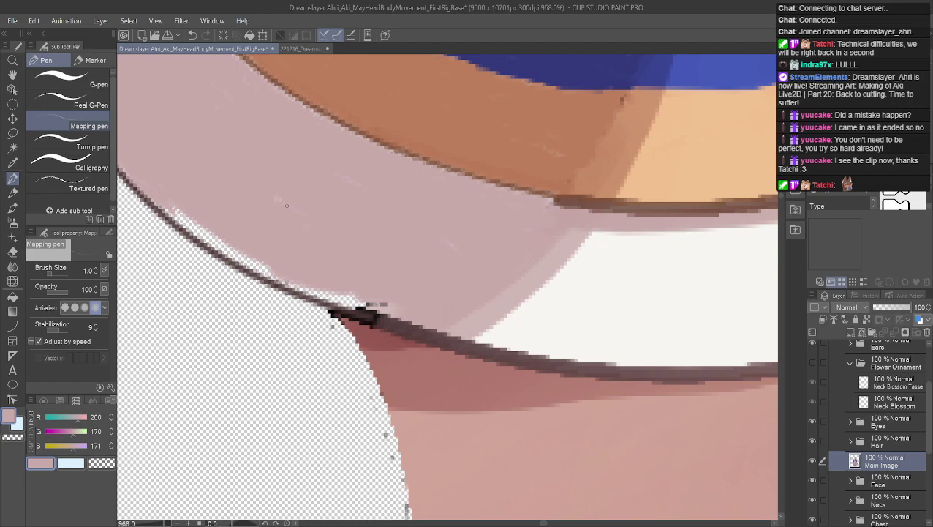
mouse_move(174, 212)
mouse_down()
mouse_move(228, 250)
mouse_move(216, 250)
mouse_move(234, 250)
mouse_up()
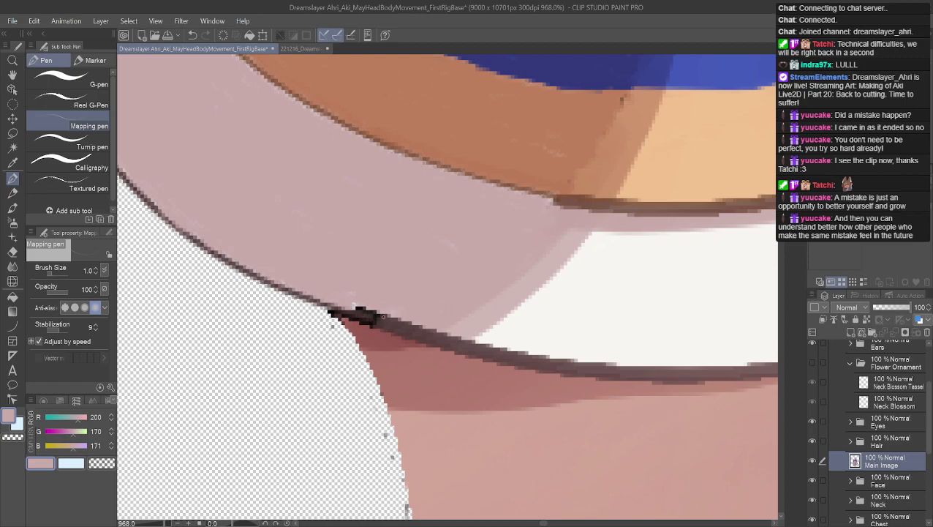
- Paint over the black smudge on the band's lower outline with the sampled dark brown (RGB 86, 64, 64) and tidy the adjoining edge
alt+click(374, 321)
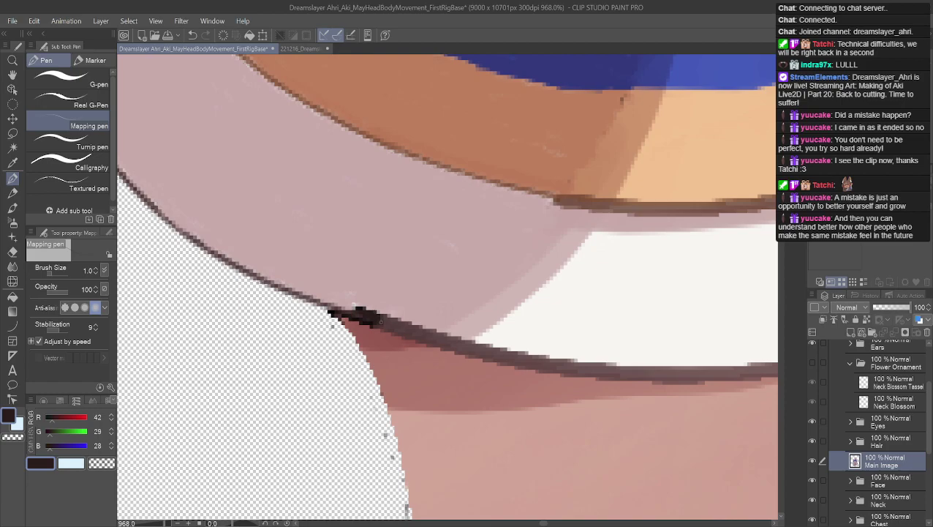
alt+click(391, 328)
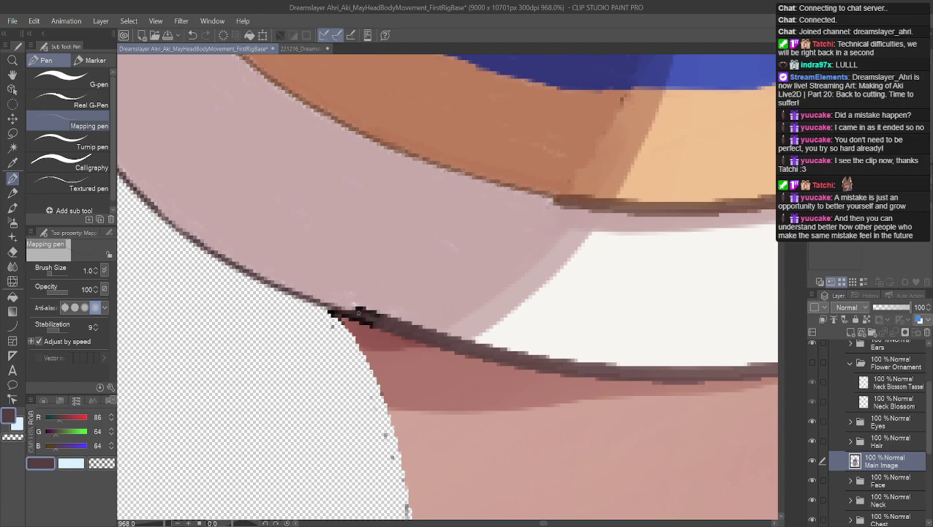
drag(372, 322, 330, 309)
alt+click(347, 315)
mouse_move(363, 296)
mouse_down()
mouse_move(360, 303)
mouse_move(373, 304)
mouse_move(355, 301)
mouse_move(376, 306)
mouse_move(351, 308)
mouse_move(383, 306)
mouse_up()
alt+click(344, 276)
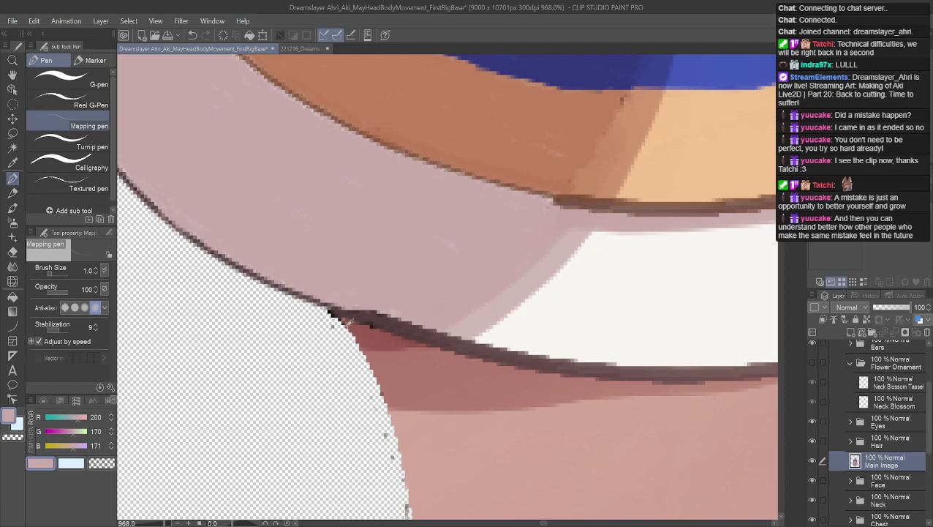
- Extend the reddish skin shadow (RGB 154, 91, 86) over the dark specks at the cut-out's corner below the outline
alt+click(345, 327)
drag(343, 322, 312, 317)
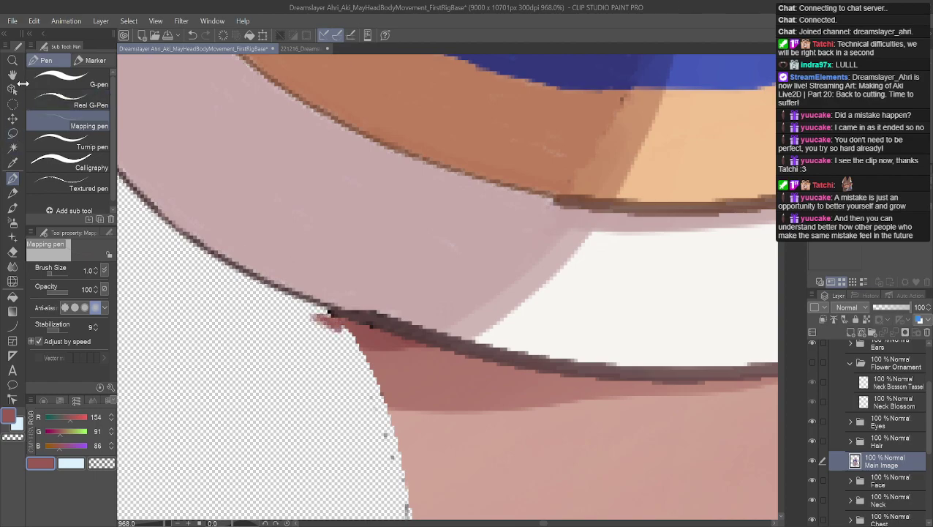
- Compare the cut-out between the collar trims with the Flower Ornament folder shown and hidden
key(space)
scroll(332, 252, down, 5)
drag(334, 189, 598, 250)
drag(597, 323, 591, 358)
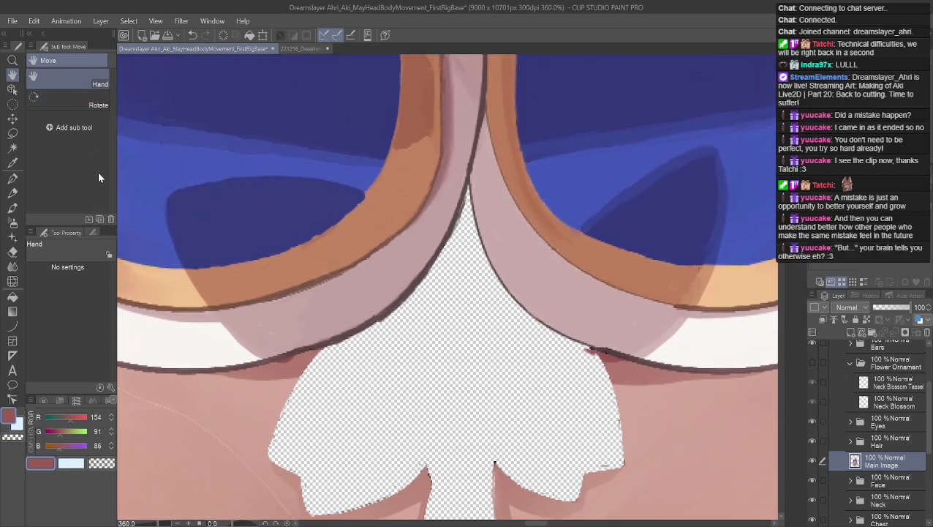
click(13, 178)
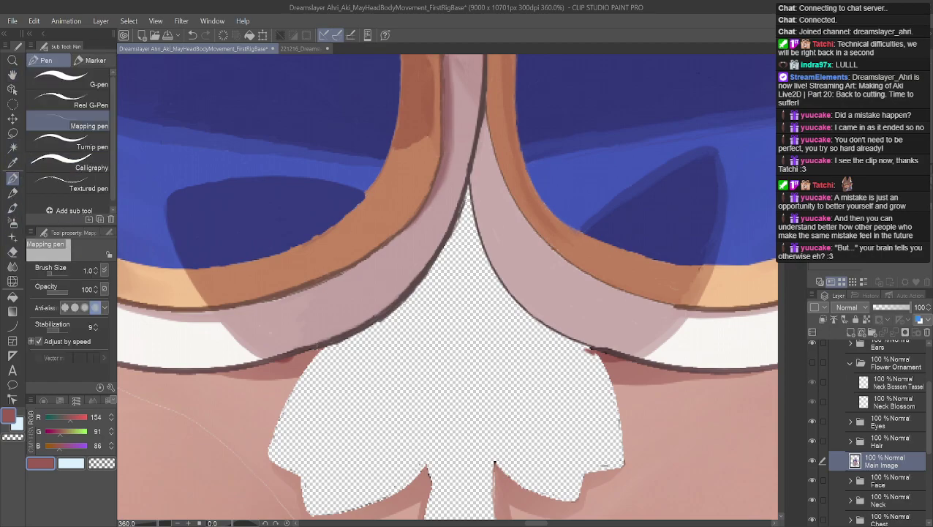
alt+click(292, 366)
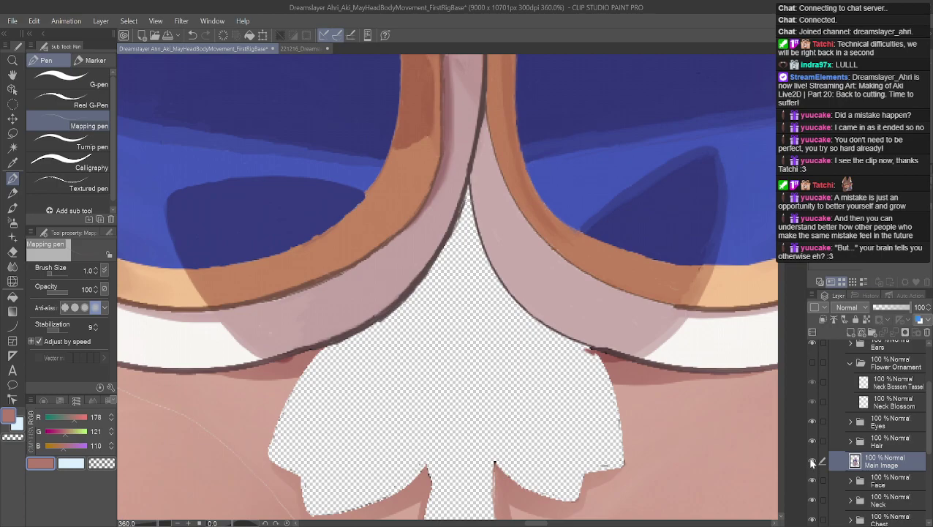
click(812, 362)
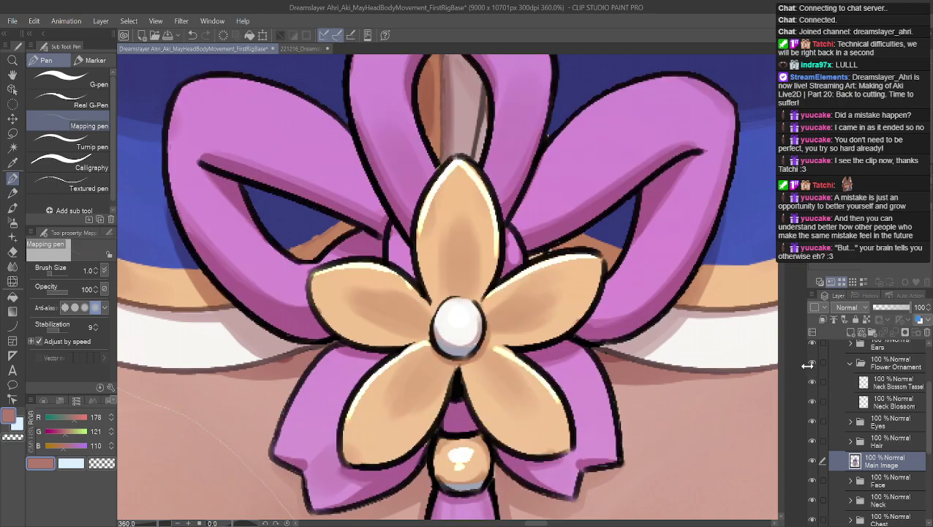
click(813, 376)
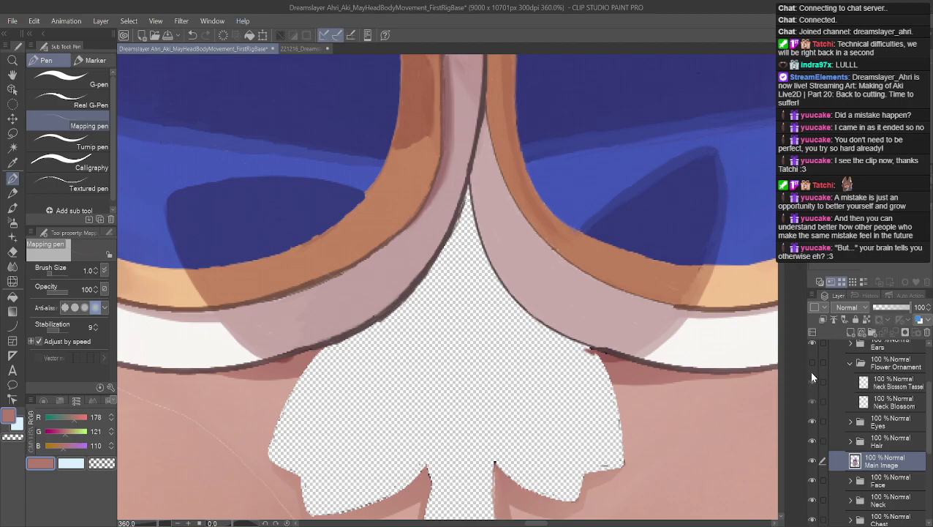
click(812, 362)
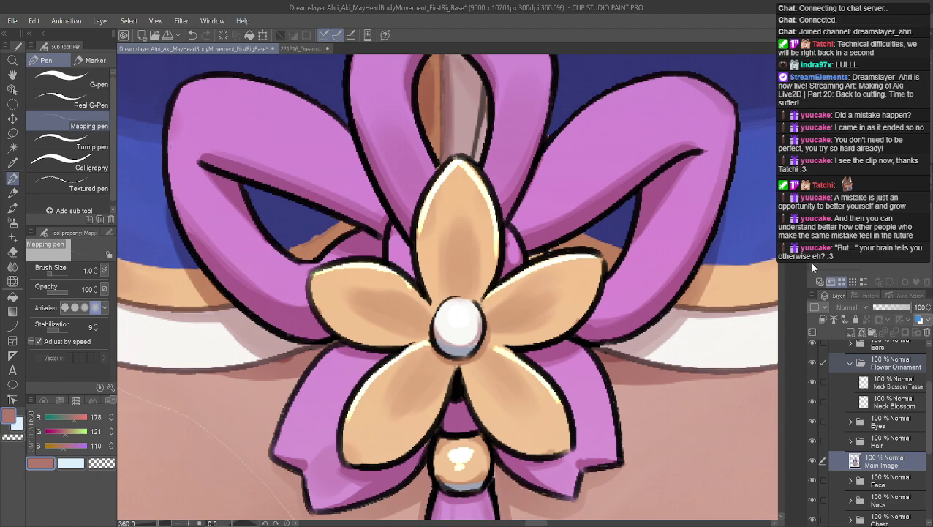
click(812, 362)
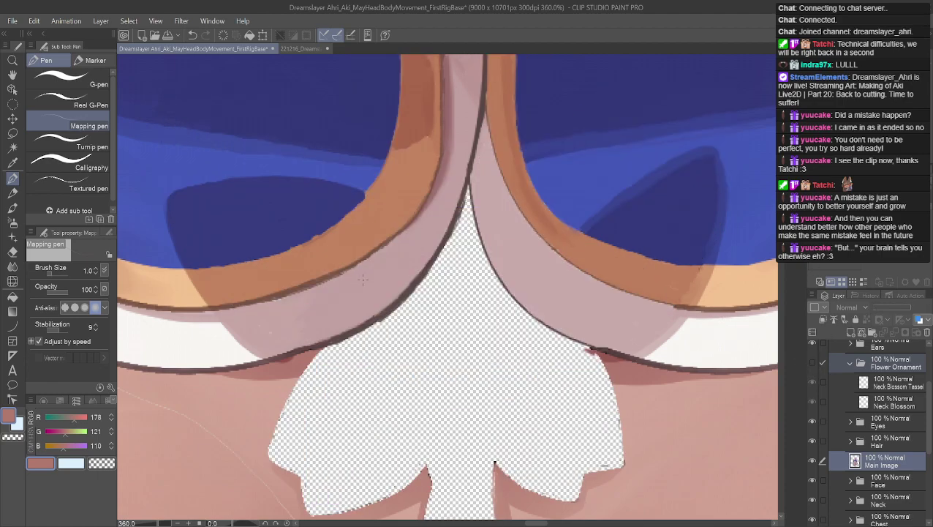
- Examine the full bow-and-tassel cut-out on the chest and sample the skin and shadow colours beside its upper edge
alt+click(269, 420)
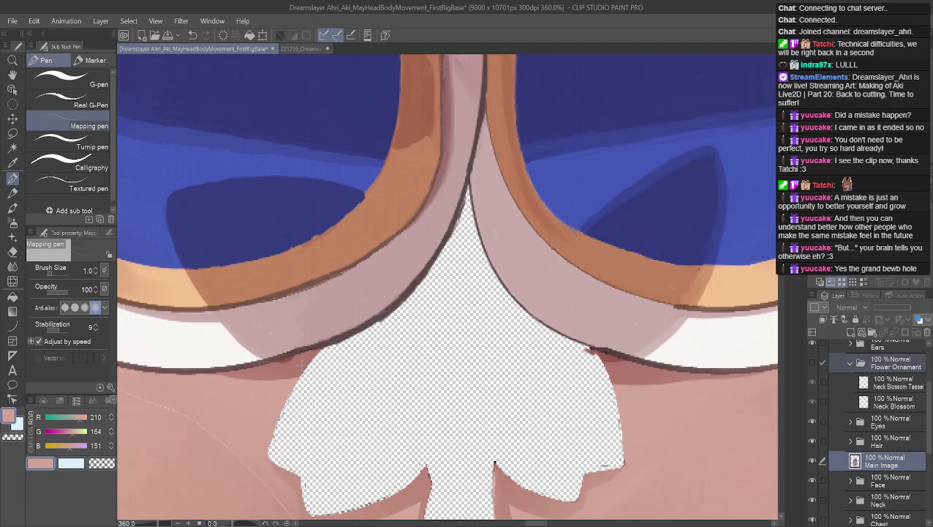
scroll(318, 421, down, 6)
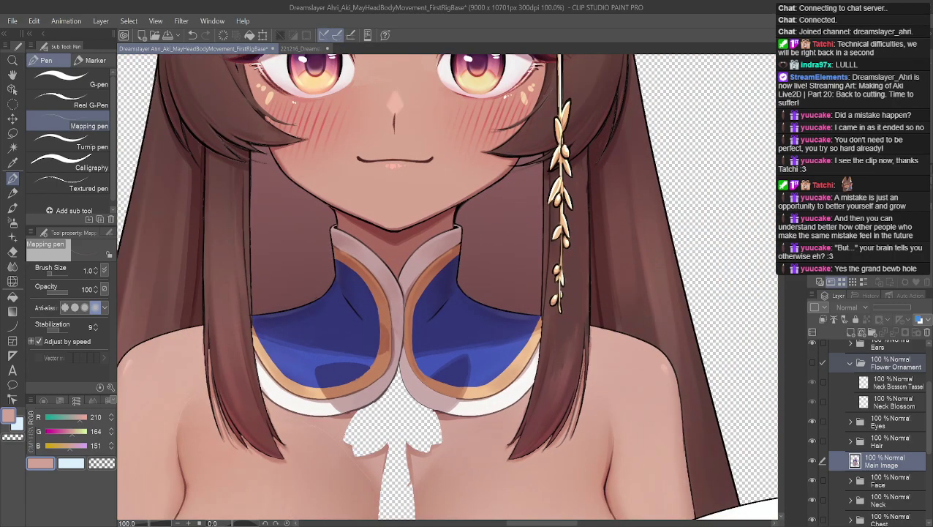
click(12, 74)
drag(283, 286, 326, 195)
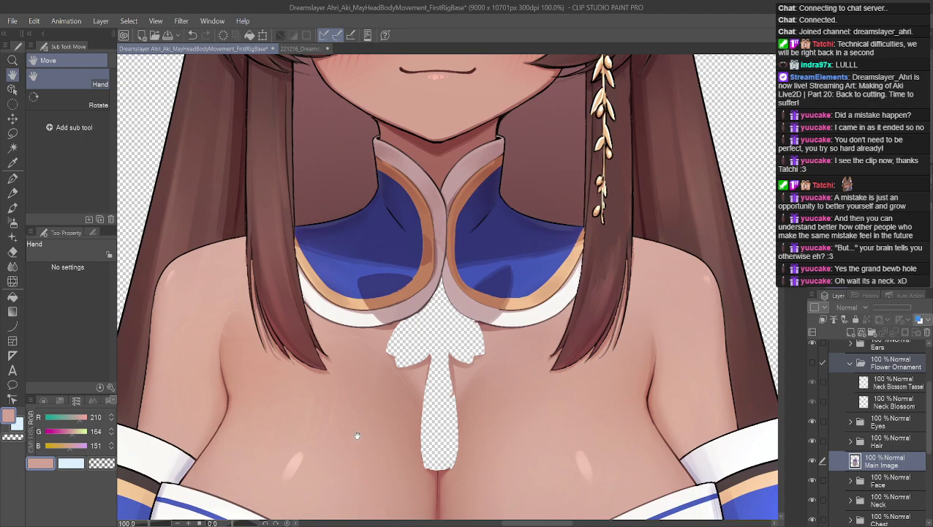
drag(356, 410, 356, 414)
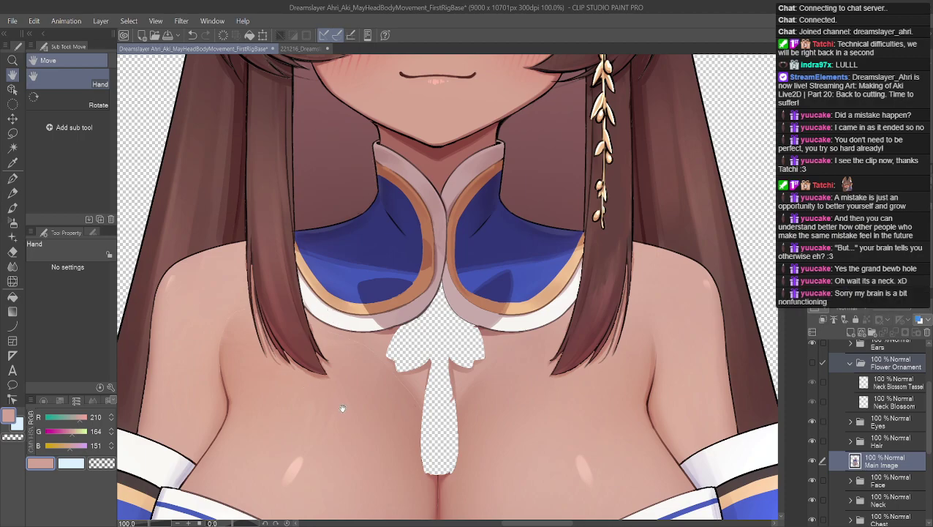
scroll(421, 388, up, 2)
scroll(402, 458, up, 3)
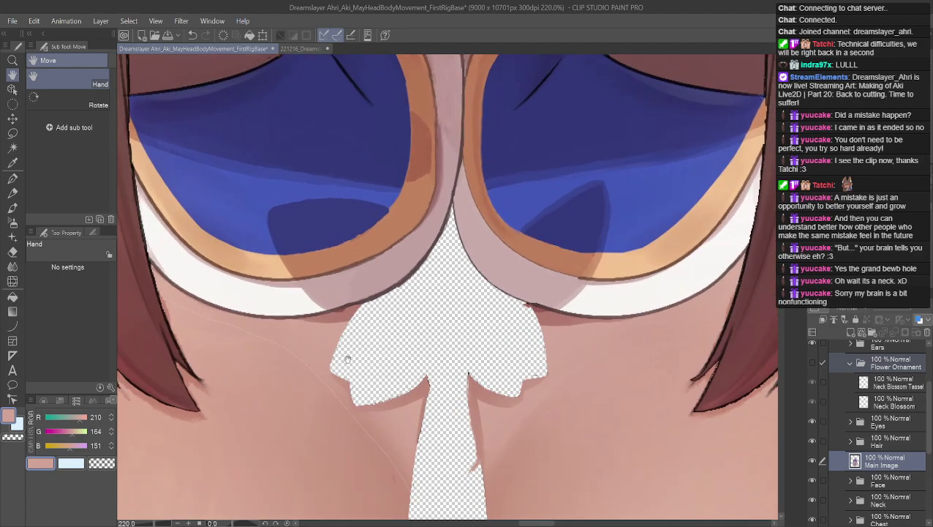
scroll(445, 438, up, 2)
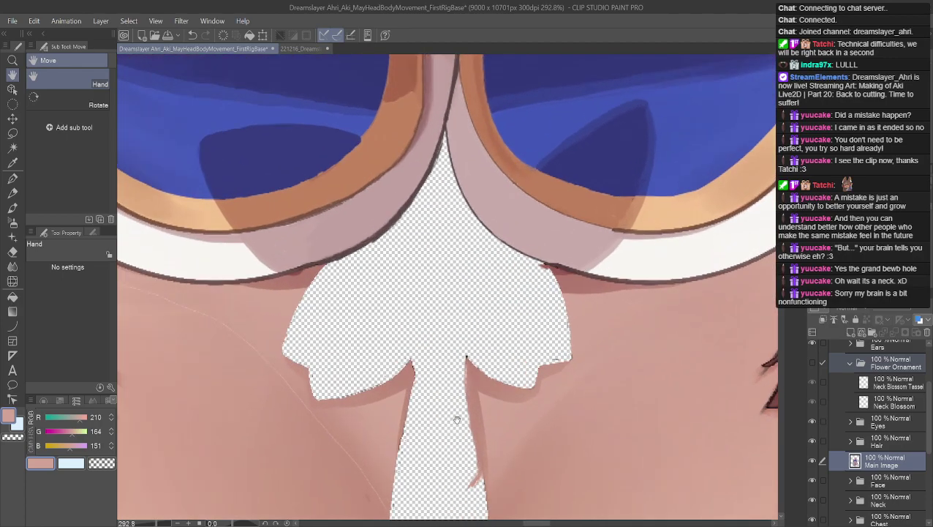
right_click(312, 280)
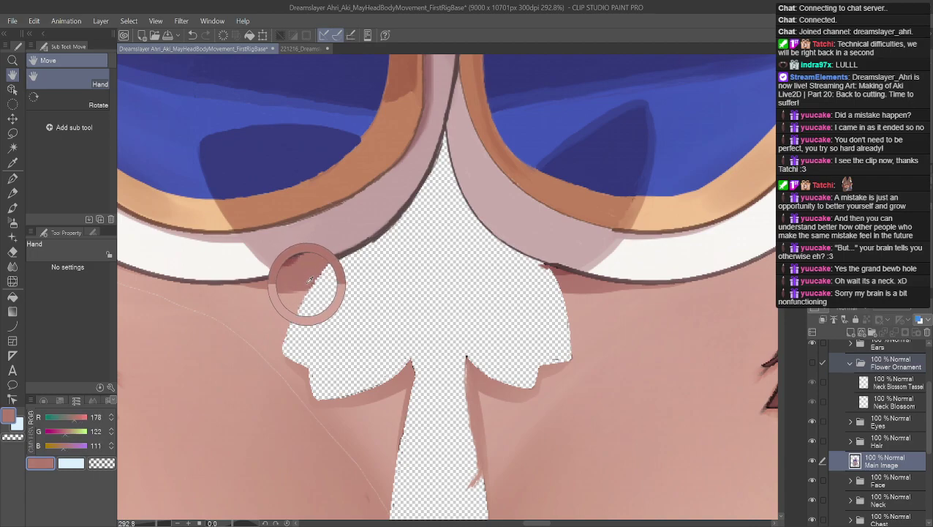
click(13, 178)
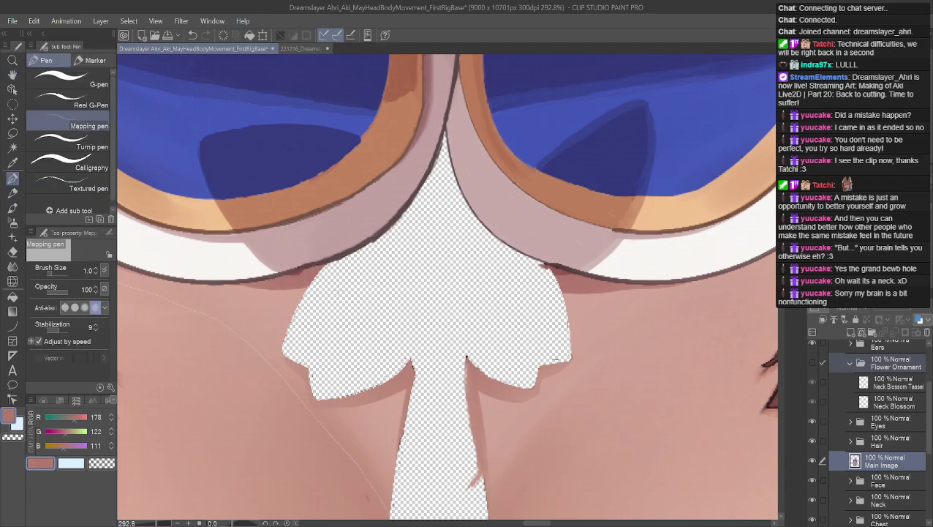
- Check how the Flower Ornament covers the whole chest cut-out by toggling its visibility at a wider view, leaving it hidden
scroll(349, 232, down, 5)
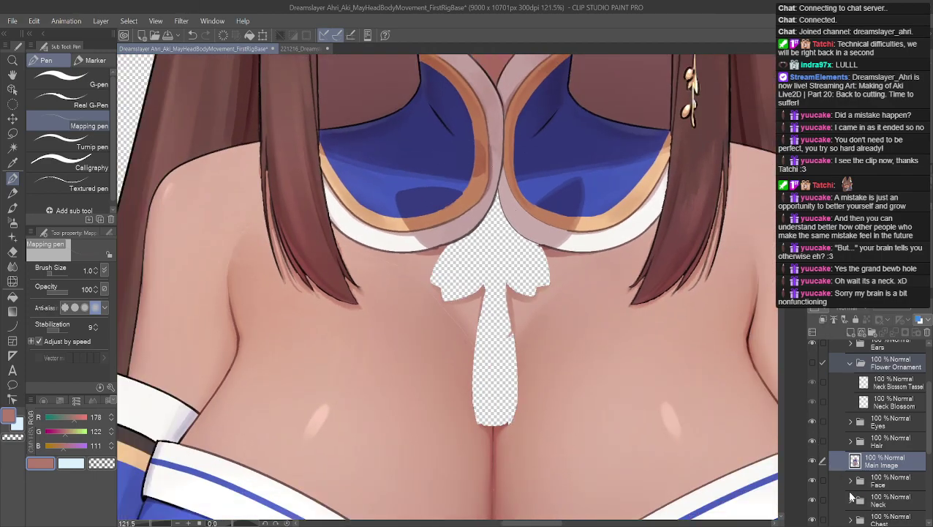
click(813, 365)
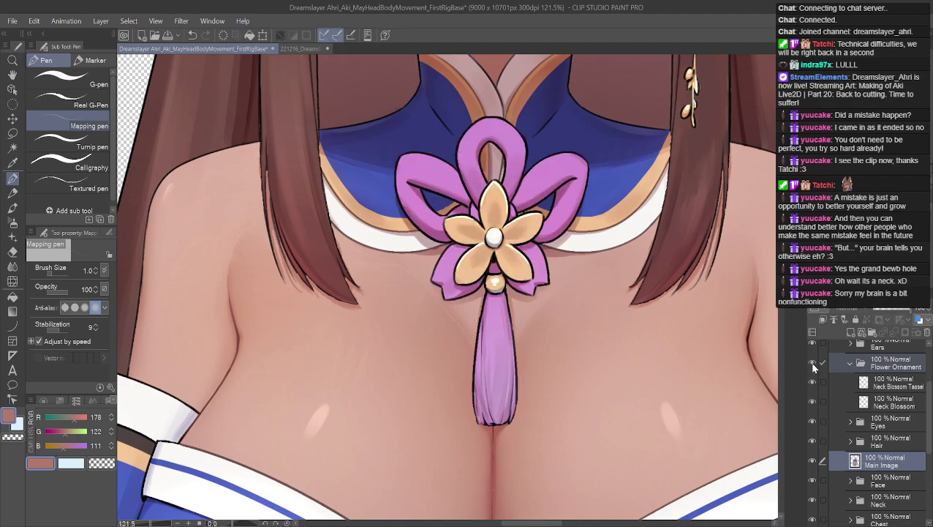
click(813, 364)
click(813, 364)
click(813, 365)
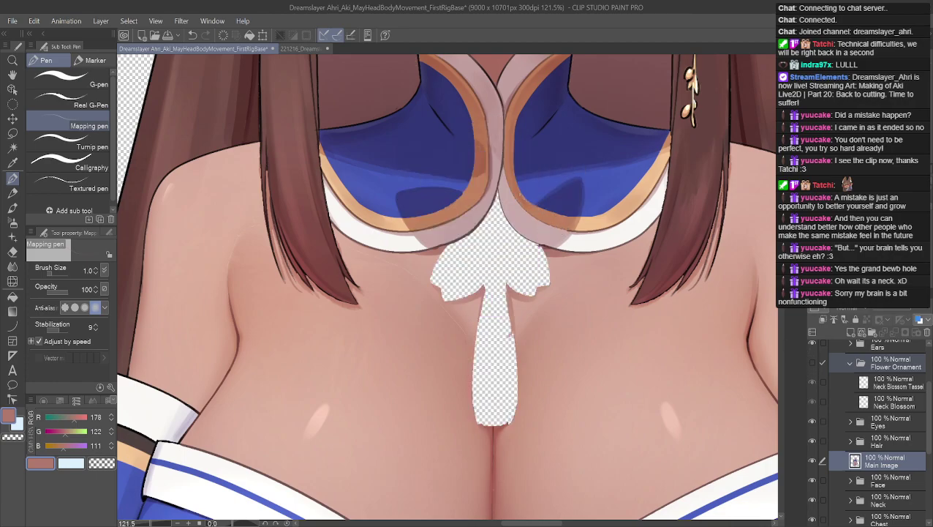
scroll(523, 212, down, 3)
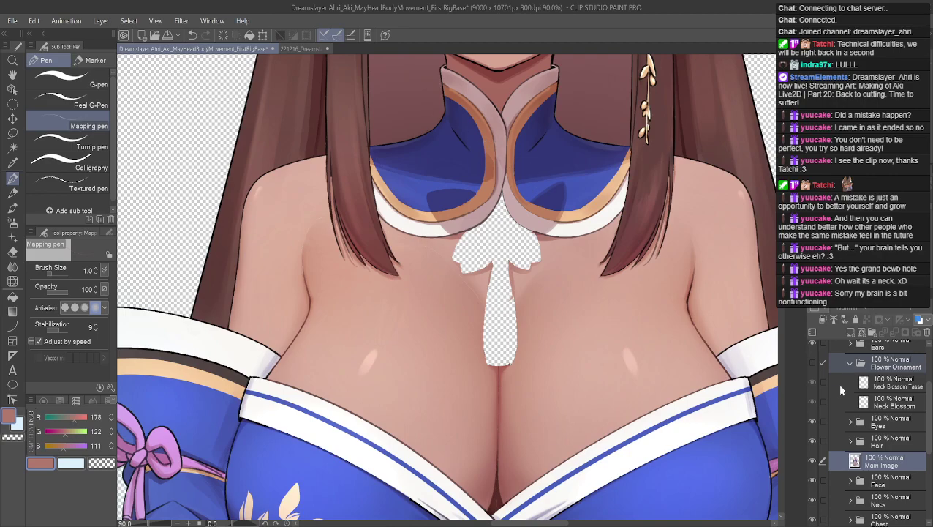
click(813, 361)
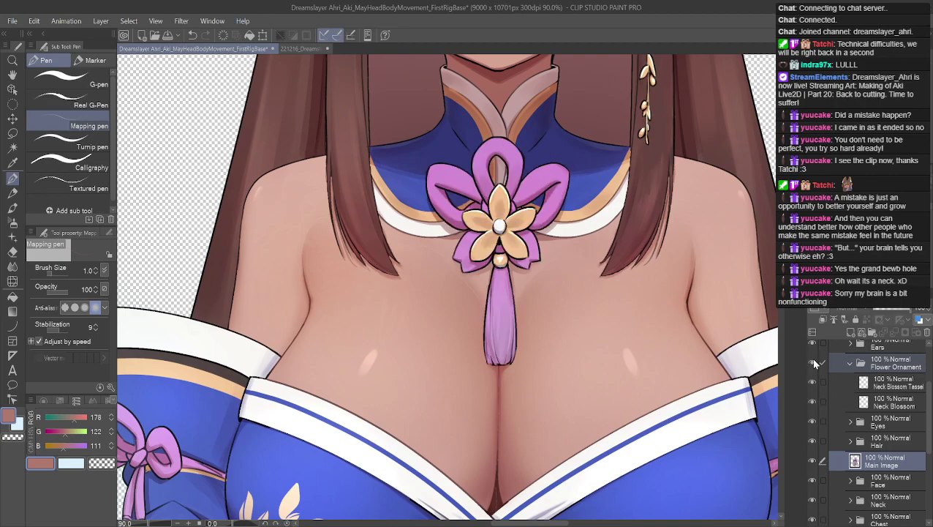
click(812, 362)
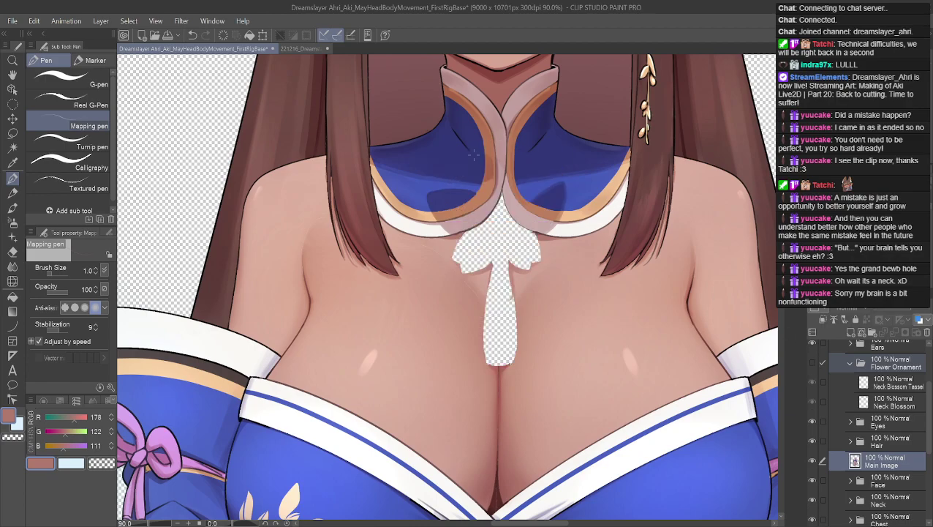
- Sample the skin shadow below the collar (RGB 177, 121, 110) and sketch thin guide strokes across the top of the cut-out
scroll(525, 161, up, 3)
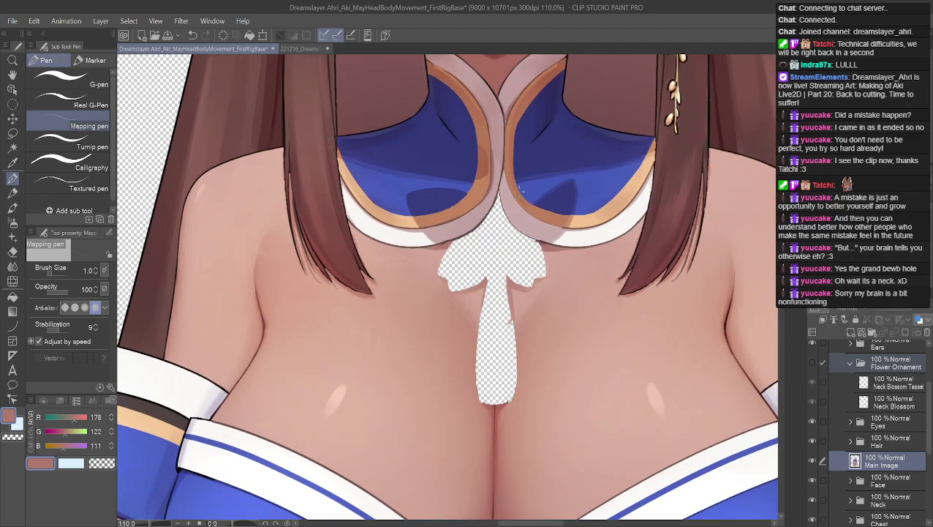
scroll(497, 288, up, 4)
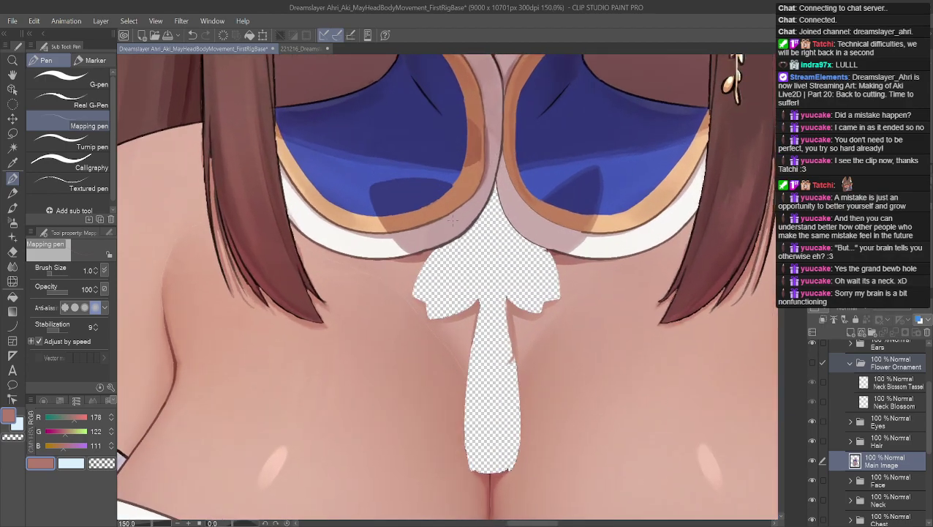
scroll(502, 467, up, 1)
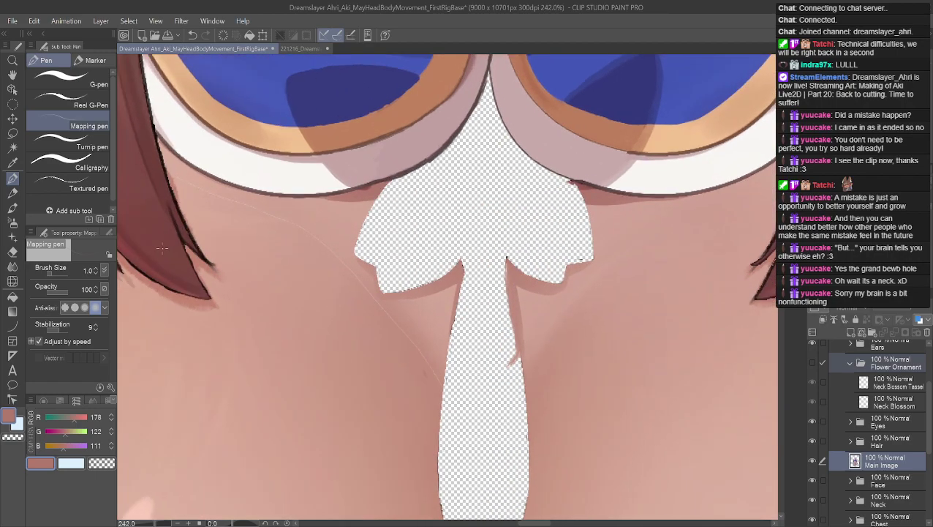
click(13, 75)
drag(304, 199, 265, 283)
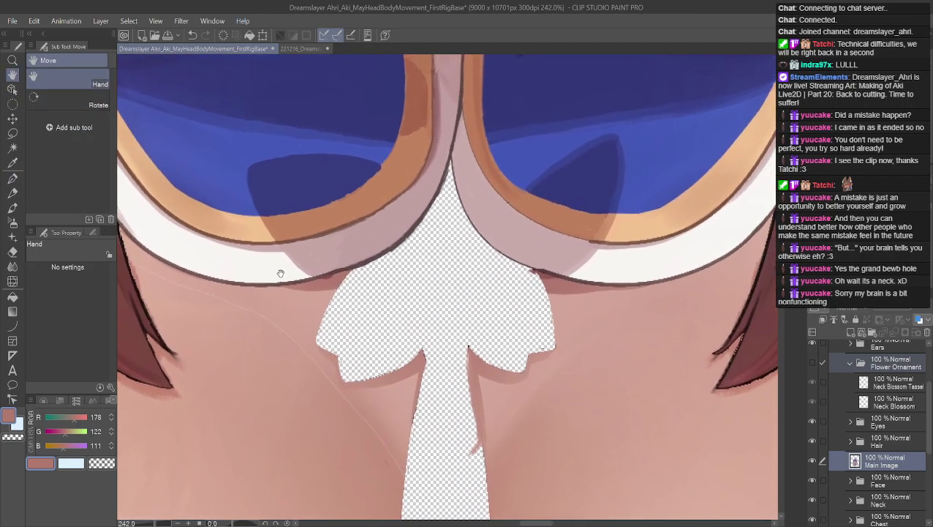
alt+click(333, 280)
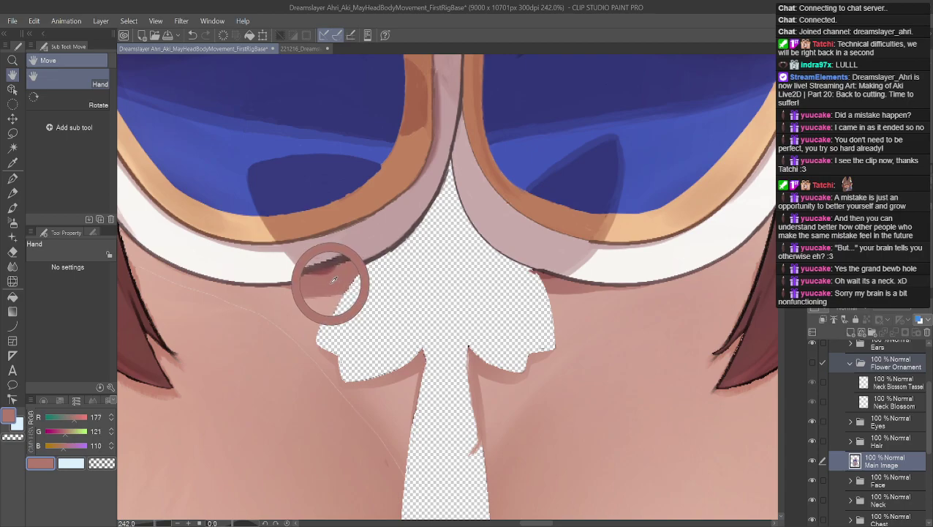
click(13, 177)
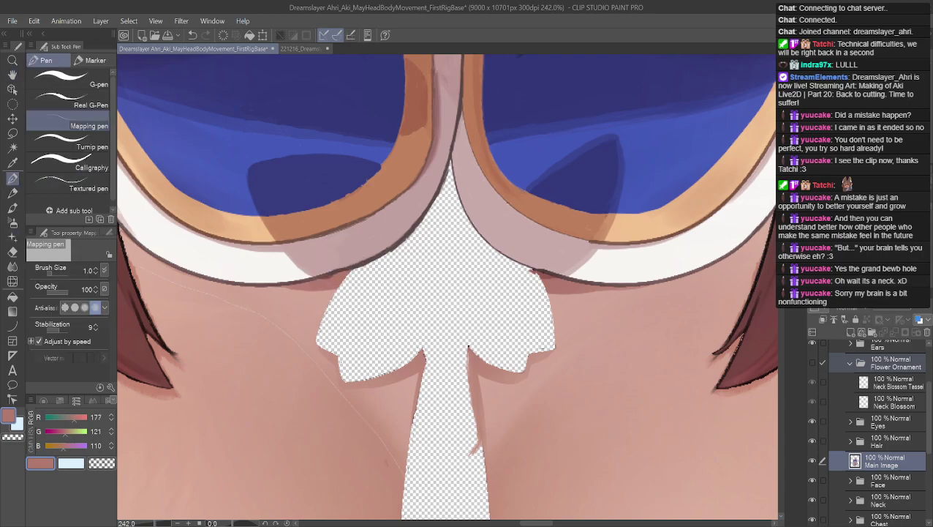
mouse_move(357, 282)
mouse_down()
mouse_move(412, 260)
mouse_move(532, 276)
mouse_up()
drag(417, 236, 369, 261)
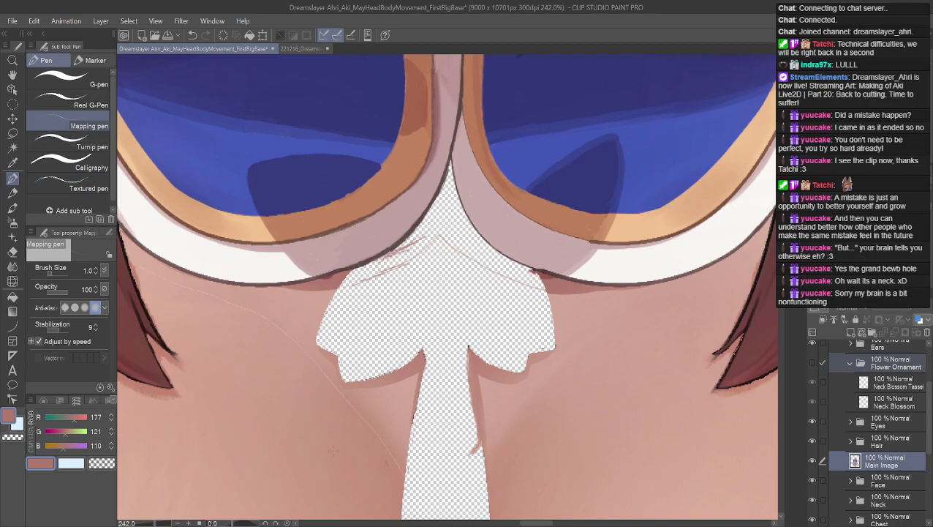
- Set the brush size to 3.0 and thicken the shadow strokes below the collar, filling along the left band's outline
scroll(258, 377, up, 3)
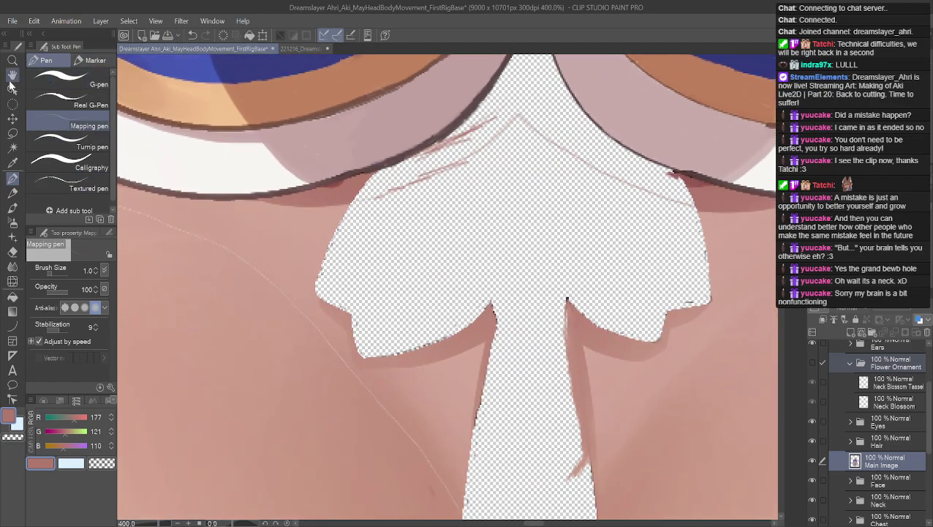
click(95, 270)
click(94, 271)
mouse_move(358, 187)
mouse_down()
mouse_move(420, 175)
mouse_move(473, 132)
mouse_move(369, 179)
mouse_move(360, 196)
mouse_move(408, 178)
mouse_move(450, 147)
mouse_move(397, 172)
mouse_move(402, 162)
mouse_move(524, 109)
mouse_move(437, 162)
mouse_move(465, 156)
mouse_move(528, 108)
mouse_move(653, 186)
mouse_move(678, 182)
mouse_move(525, 105)
mouse_move(451, 154)
mouse_up()
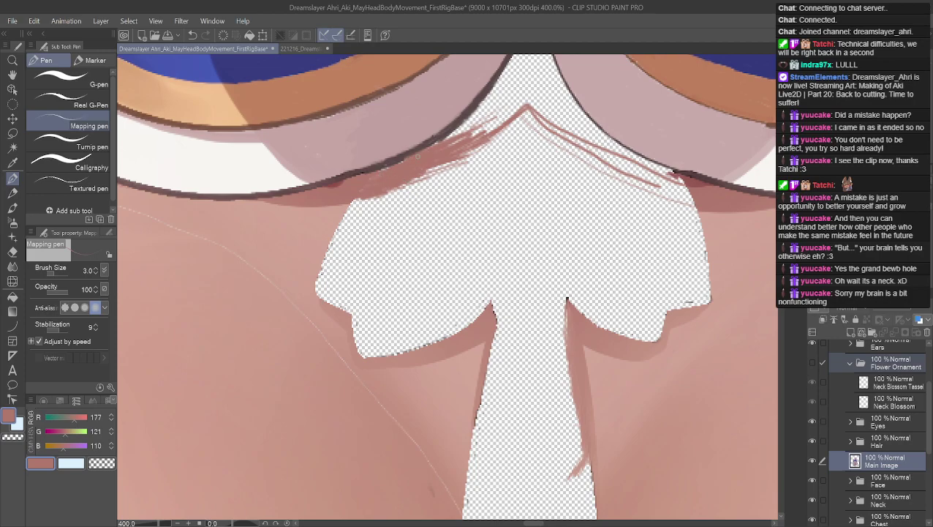
drag(460, 129, 447, 137)
mouse_move(487, 110)
mouse_down()
mouse_move(460, 132)
mouse_move(465, 122)
mouse_move(468, 129)
mouse_up()
mouse_move(494, 110)
mouse_down()
mouse_move(471, 135)
mouse_move(480, 122)
mouse_up()
drag(494, 114, 472, 133)
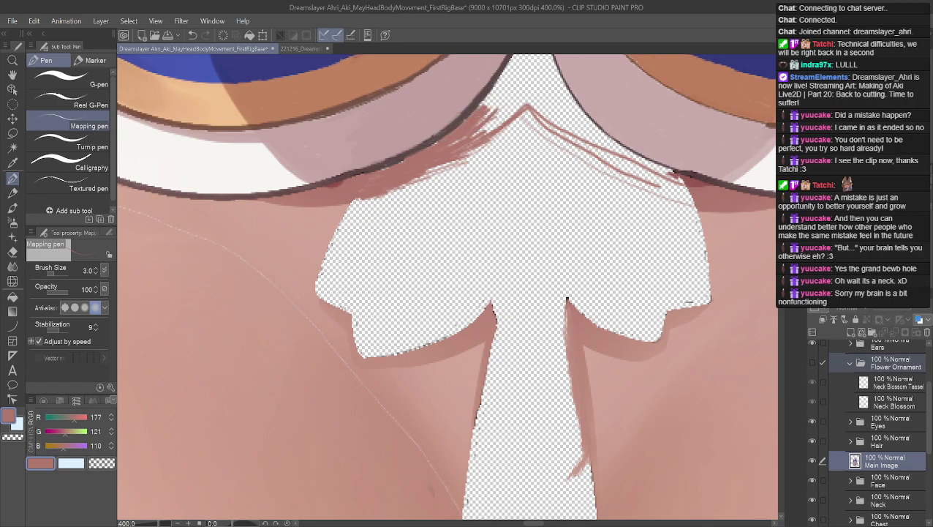
drag(697, 181, 676, 184)
key(ctrl+z)
key(ctrl+z)
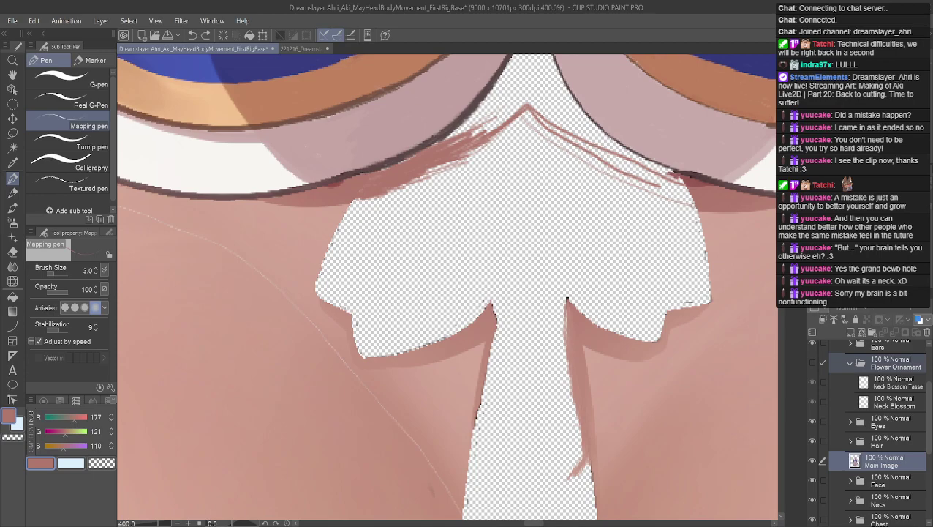
- Outline the collar shadow's lower edge across the cut-out with two curves meeting at the centre peak, one from each side
mouse_move(697, 210)
mouse_down()
mouse_move(584, 147)
mouse_move(565, 155)
mouse_move(528, 123)
mouse_move(409, 181)
mouse_up()
key(ctrl+z)
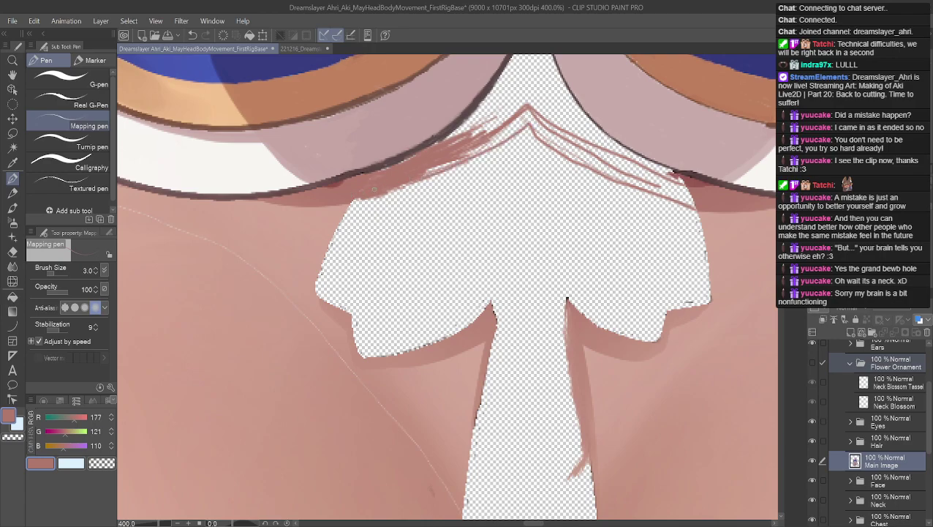
click(13, 311)
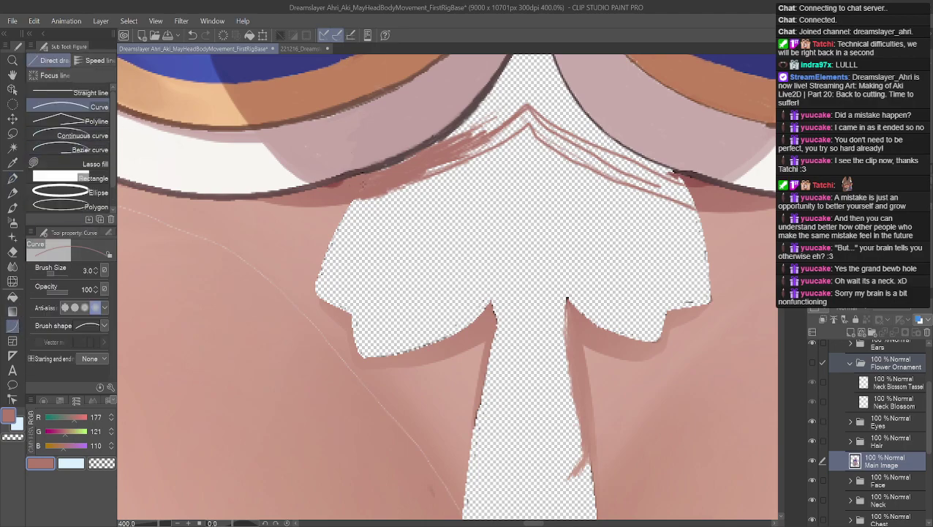
drag(348, 206, 528, 126)
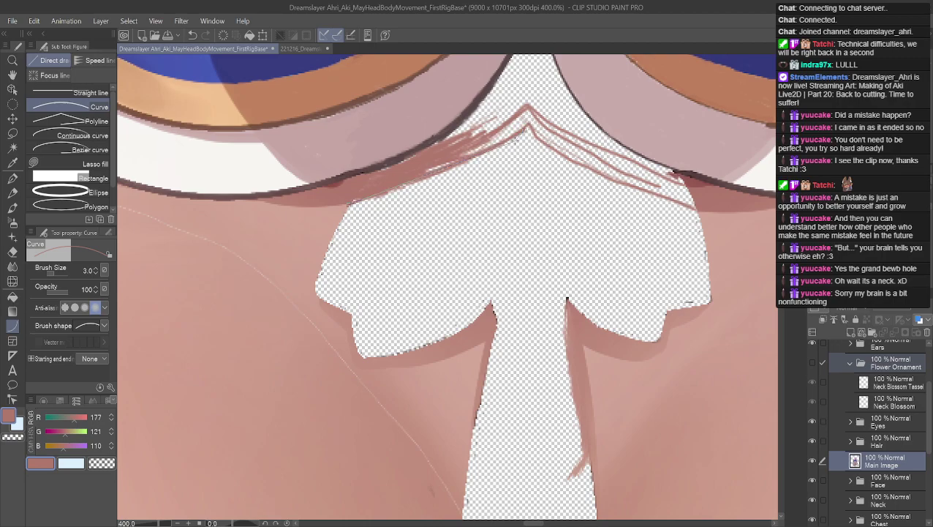
click(510, 165)
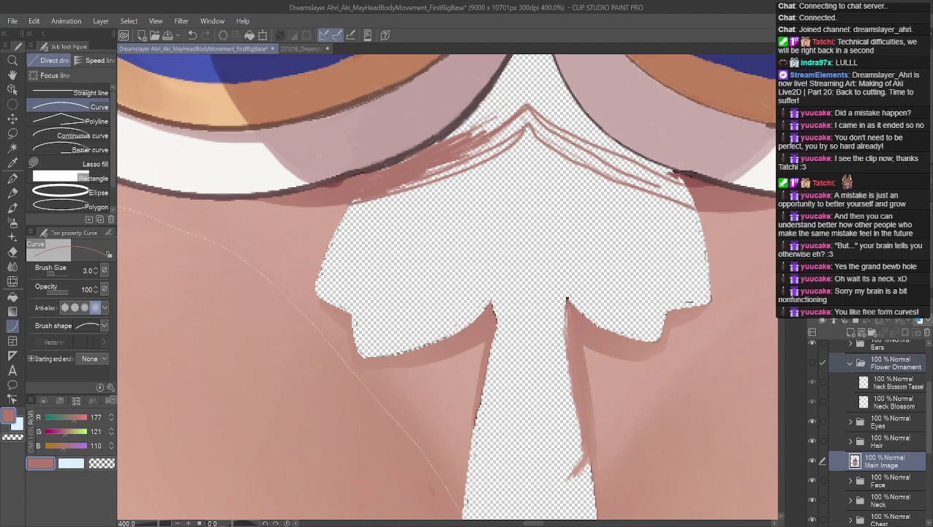
mouse_move(524, 126)
mouse_down()
mouse_move(582, 173)
mouse_move(700, 214)
mouse_up()
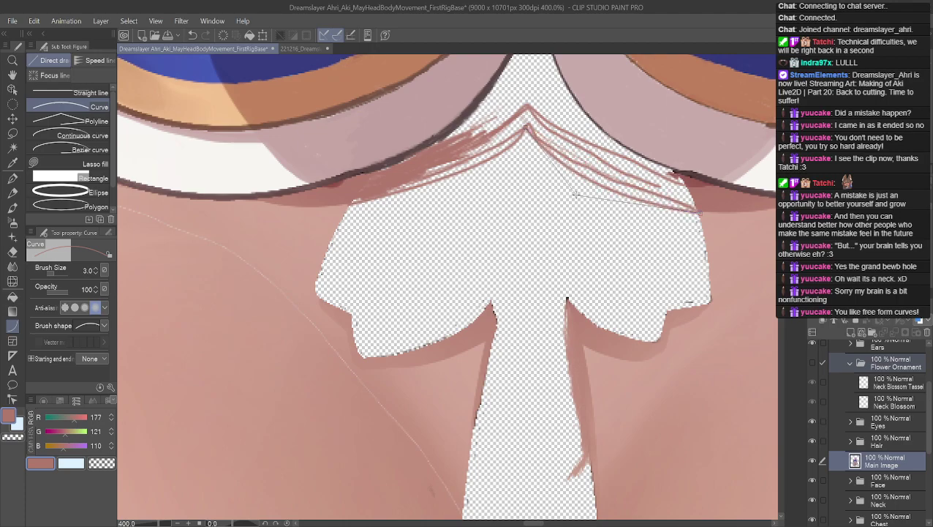
click(578, 192)
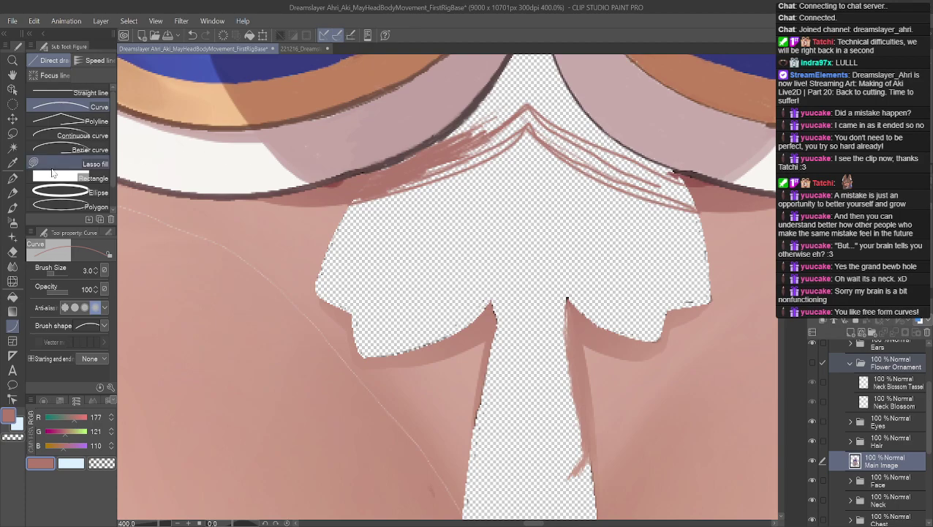
- Fill the left half of the shadow band below the collar up to the centre peak with the Mapping pen
click(12, 178)
click(12, 75)
drag(365, 156, 316, 265)
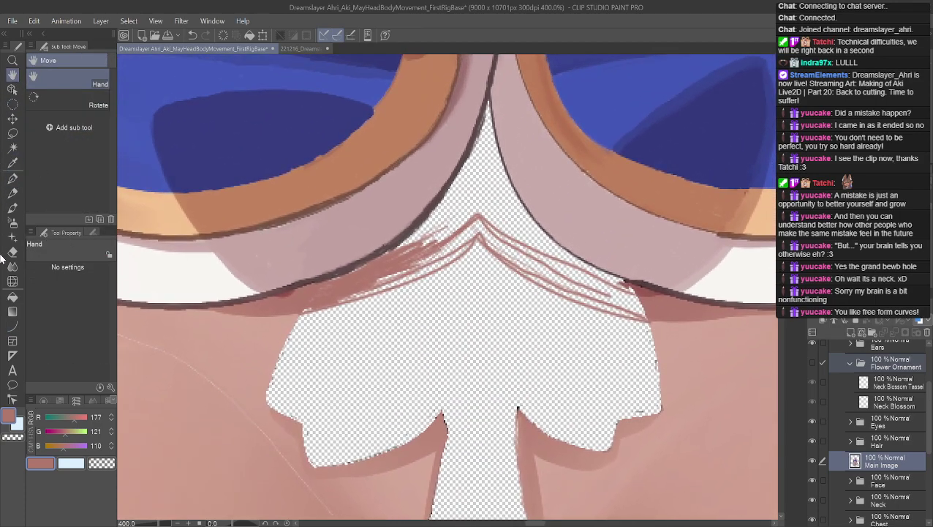
click(12, 178)
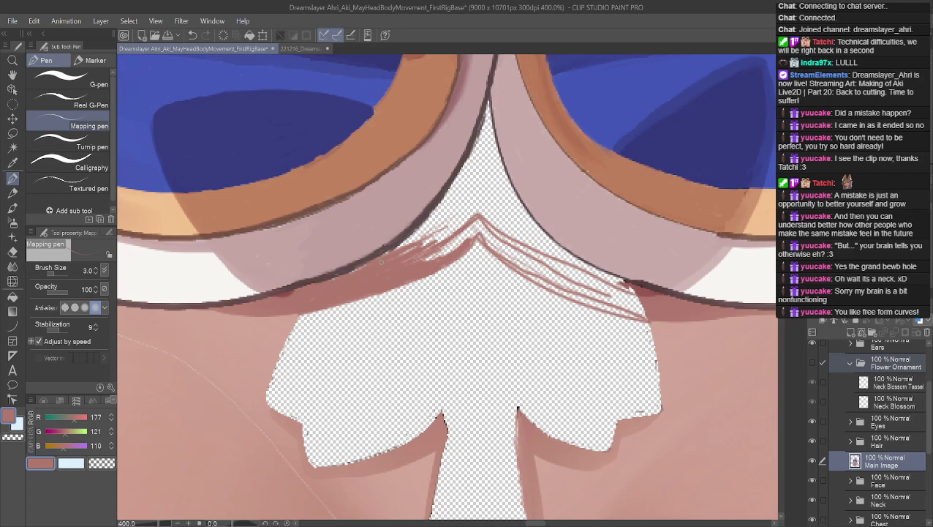
drag(424, 259, 480, 220)
- Fill the right half of the shadow band between the guide strokes and touch up gaps left of the peak
mouse_move(461, 233)
mouse_down()
mouse_move(478, 218)
mouse_move(491, 247)
mouse_move(481, 226)
mouse_move(532, 261)
mouse_move(637, 298)
mouse_move(644, 317)
mouse_move(616, 312)
mouse_move(639, 320)
mouse_up()
mouse_move(588, 300)
mouse_down()
mouse_move(600, 304)
mouse_move(527, 272)
mouse_move(497, 243)
mouse_up()
drag(522, 266, 495, 249)
mouse_move(514, 267)
mouse_down()
mouse_move(479, 245)
mouse_move(559, 282)
mouse_move(630, 301)
mouse_move(616, 297)
mouse_move(626, 308)
mouse_move(552, 278)
mouse_up()
key(ctrl+z)
mouse_move(549, 281)
mouse_down()
mouse_move(517, 254)
mouse_move(539, 264)
mouse_up()
drag(577, 283, 567, 275)
drag(611, 296, 575, 279)
drag(622, 297, 575, 279)
drag(594, 286, 561, 270)
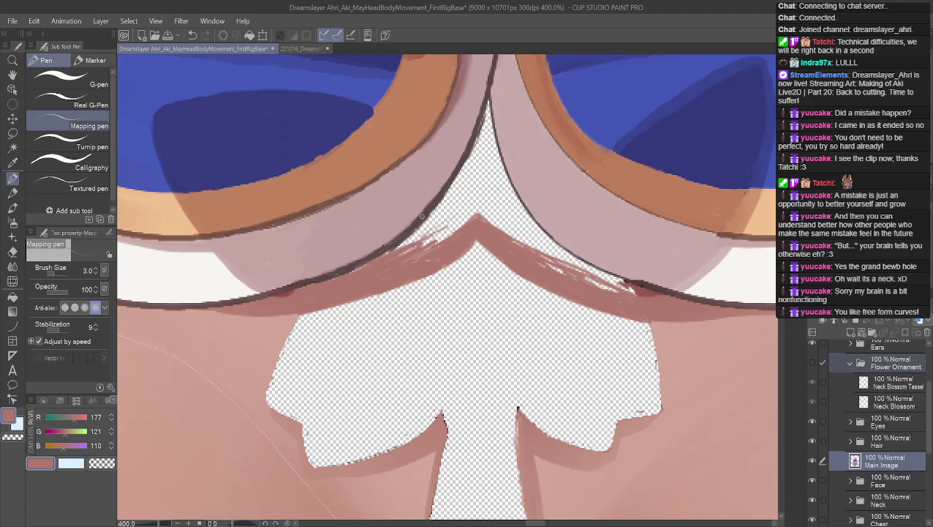
drag(430, 248, 416, 257)
- Sample the darker shadow below the collar (RGB 150, 89, 82) and paint it above the band on both sides of the peak
alt+click(634, 291)
drag(635, 295, 562, 266)
drag(563, 267, 549, 254)
drag(588, 287, 560, 265)
drag(566, 273, 531, 249)
drag(533, 251, 497, 225)
drag(505, 231, 485, 211)
mouse_move(488, 215)
mouse_down()
mouse_move(481, 207)
mouse_move(408, 256)
mouse_move(324, 280)
mouse_move(465, 218)
mouse_move(397, 261)
mouse_move(414, 241)
mouse_move(388, 254)
mouse_move(439, 213)
mouse_up()
mouse_move(409, 240)
mouse_down()
mouse_move(446, 207)
mouse_move(399, 246)
mouse_move(446, 209)
mouse_move(425, 231)
mouse_move(461, 212)
mouse_move(441, 231)
mouse_up()
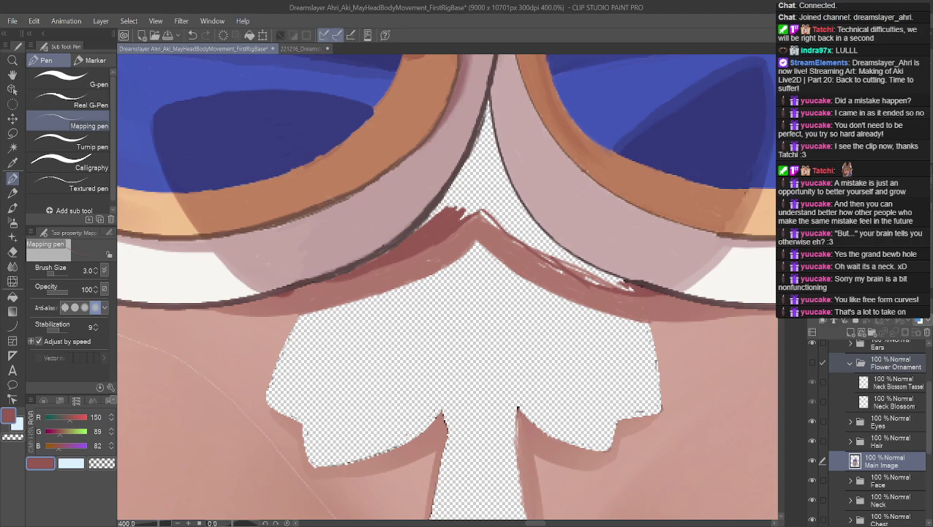
- Fill the narrow gap between the two collar flaps with the dark shadow, working from the left flap's outline
drag(488, 103, 461, 175)
mouse_move(479, 145)
mouse_down()
mouse_move(460, 175)
mouse_move(484, 131)
mouse_move(465, 174)
mouse_move(455, 184)
mouse_move(463, 163)
mouse_move(417, 229)
mouse_up()
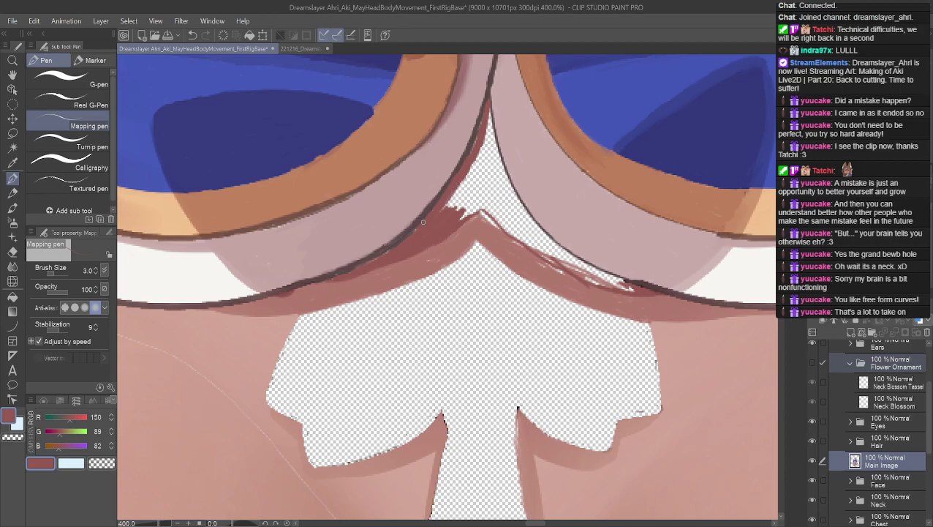
drag(443, 207, 479, 145)
mouse_move(486, 116)
mouse_down()
mouse_move(470, 178)
mouse_move(449, 202)
mouse_move(447, 213)
mouse_move(478, 165)
mouse_move(490, 108)
mouse_move(478, 173)
mouse_move(453, 221)
mouse_move(493, 143)
mouse_up()
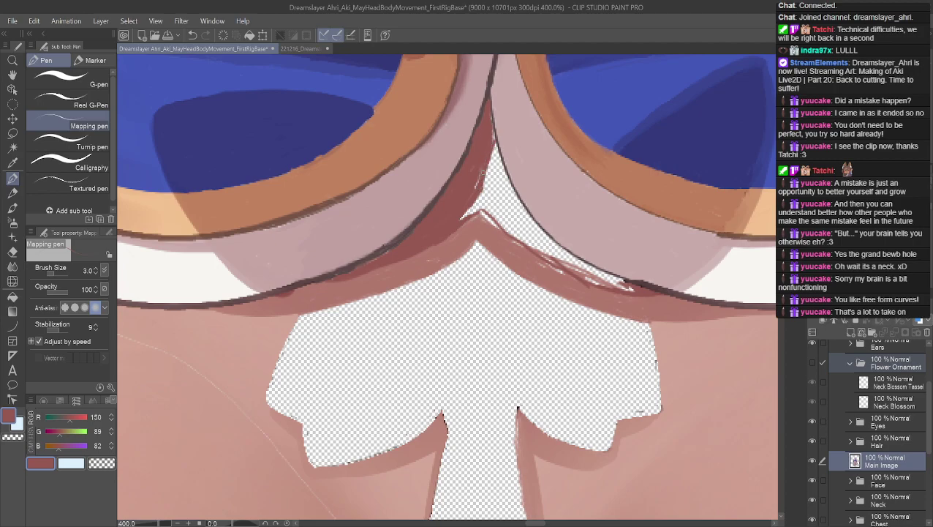
mouse_move(471, 199)
mouse_down()
mouse_move(480, 196)
mouse_move(466, 215)
mouse_up()
mouse_move(481, 181)
mouse_down()
mouse_move(493, 158)
mouse_move(488, 199)
mouse_move(492, 131)
mouse_move(493, 202)
mouse_up()
mouse_move(489, 164)
mouse_down()
mouse_move(485, 202)
mouse_move(494, 184)
mouse_move(497, 195)
mouse_move(482, 178)
mouse_move(490, 191)
mouse_up()
mouse_move(494, 146)
mouse_down()
mouse_move(503, 182)
mouse_move(495, 158)
mouse_move(501, 199)
mouse_move(482, 220)
mouse_move(491, 230)
mouse_move(499, 176)
mouse_up()
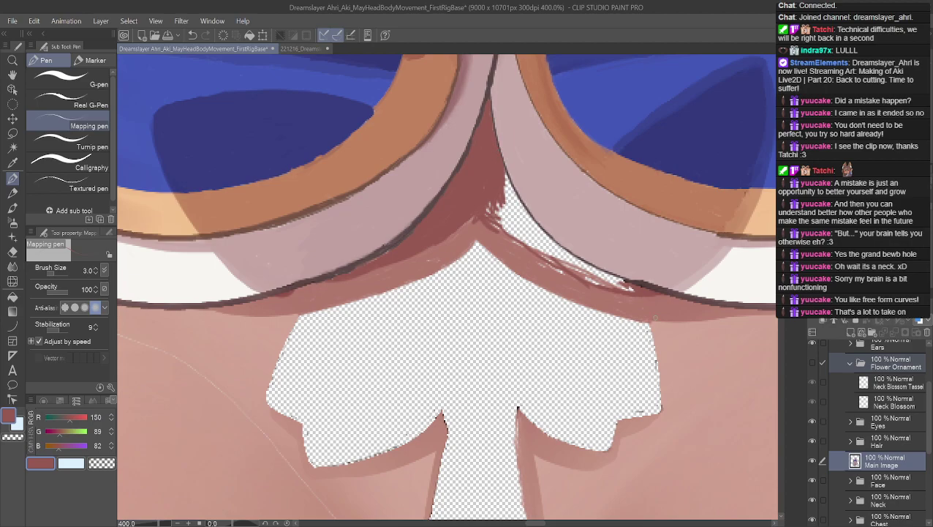
- Paint the dark shadow along the underside of the right collar flap to cover the remaining transparent area
drag(631, 288, 563, 262)
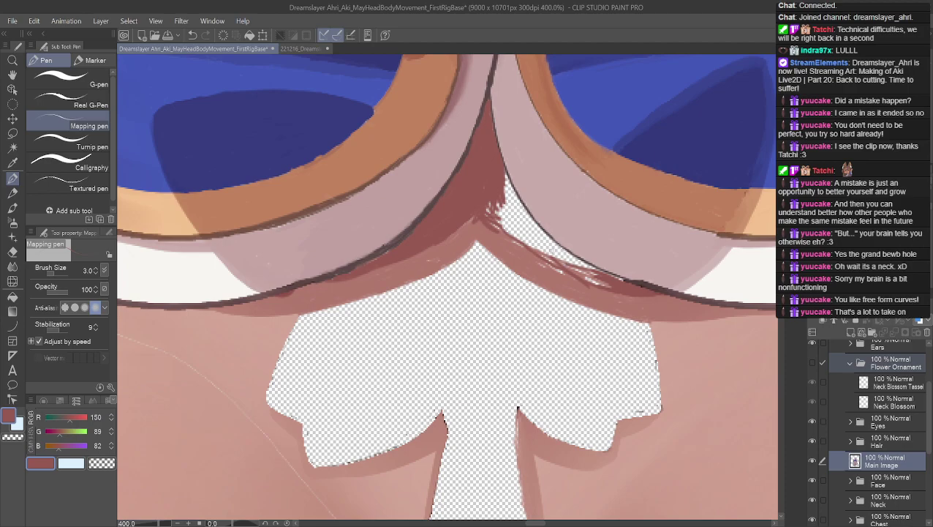
mouse_move(502, 169)
mouse_down()
mouse_move(536, 229)
mouse_move(586, 266)
mouse_up()
drag(504, 192, 509, 205)
mouse_move(492, 206)
mouse_down()
mouse_move(504, 220)
mouse_move(514, 209)
mouse_move(491, 203)
mouse_move(518, 218)
mouse_move(515, 207)
mouse_move(524, 223)
mouse_move(497, 234)
mouse_move(512, 228)
mouse_move(482, 209)
mouse_move(523, 245)
mouse_move(534, 238)
mouse_move(526, 219)
mouse_move(544, 249)
mouse_move(518, 225)
mouse_move(543, 249)
mouse_move(590, 274)
mouse_move(568, 256)
mouse_move(566, 272)
mouse_move(604, 282)
mouse_move(535, 254)
mouse_up()
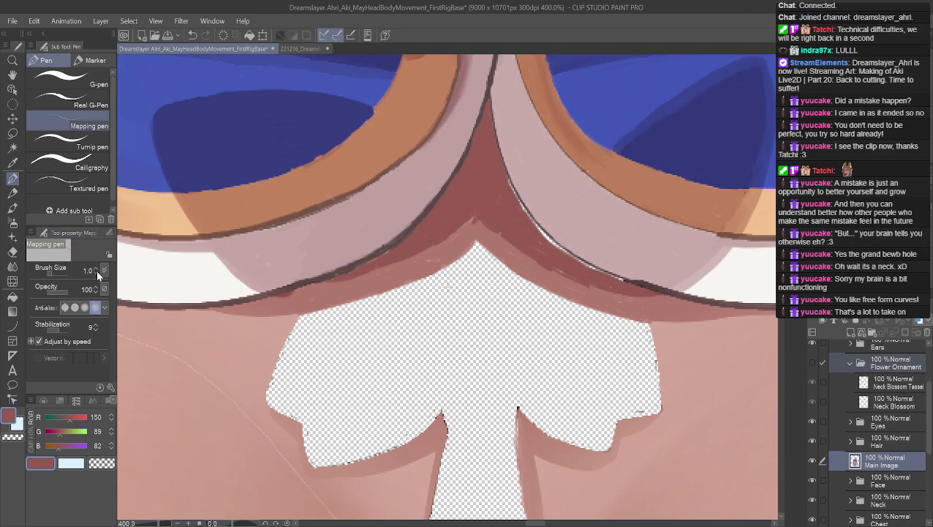
- Set the brush size to 1.0 and close the thin transparent gap under the lower stretch of the right collar outline
scroll(592, 352, up, 3)
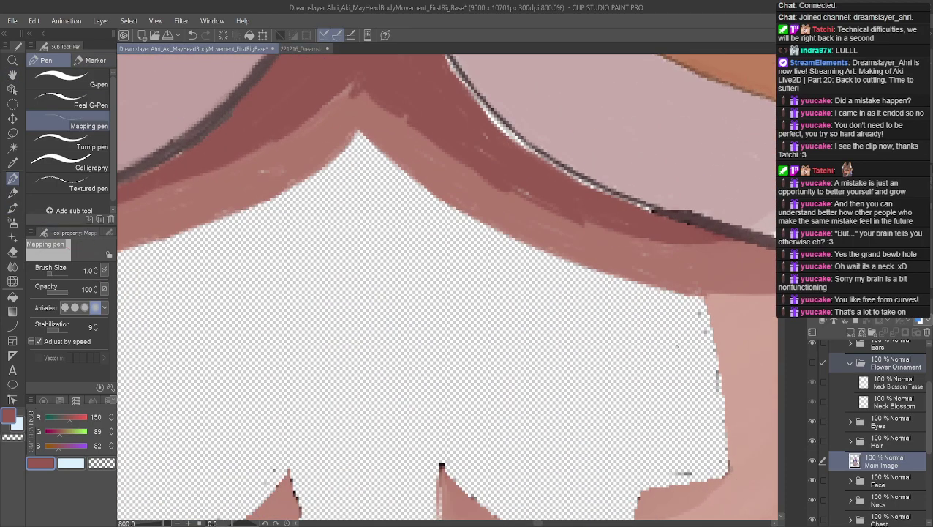
click(13, 75)
drag(415, 191, 425, 381)
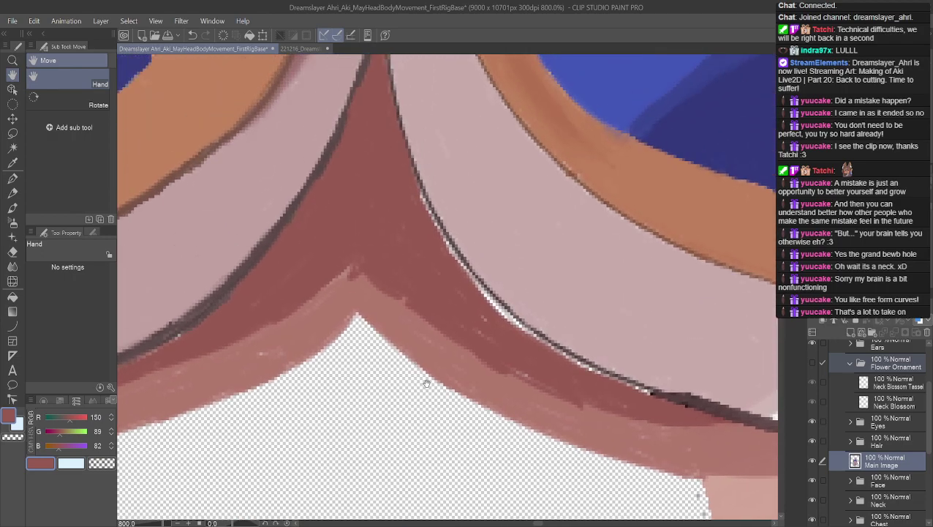
scroll(428, 413, up, 3)
drag(567, 492, 389, 392)
scroll(390, 392, up, 1)
drag(352, 416, 328, 497)
scroll(328, 496, up, 1)
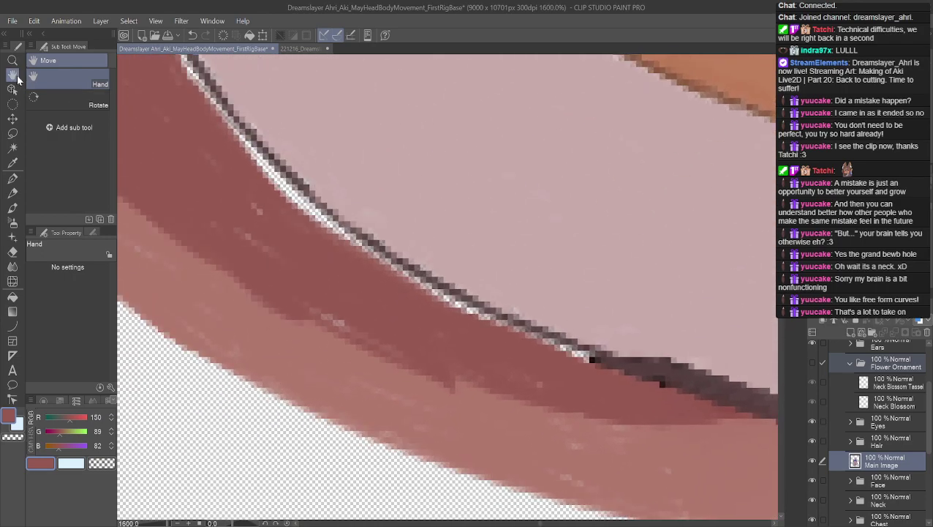
click(12, 178)
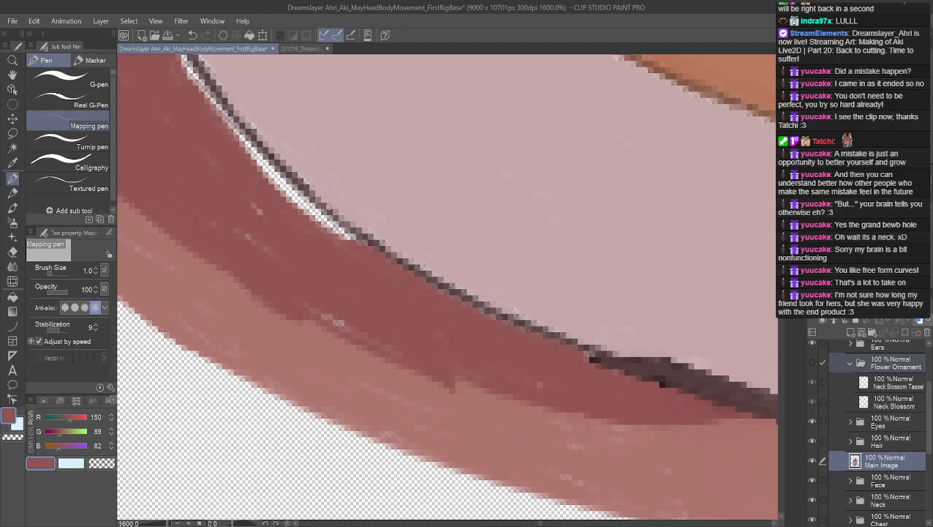
mouse_move(344, 240)
mouse_down()
mouse_move(313, 227)
mouse_move(339, 227)
mouse_move(306, 209)
mouse_up()
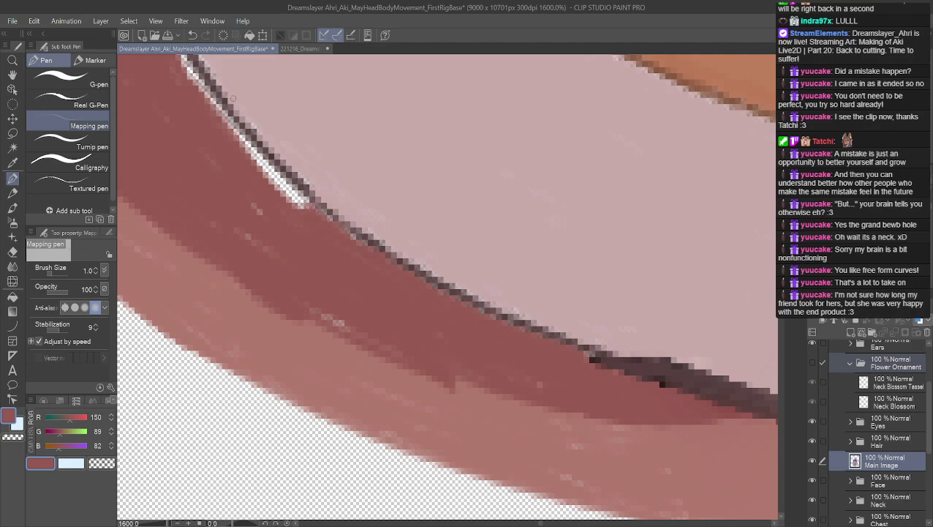
- Continue filling the transparent sliver along the middle stretch of the right collar outline with the dark shadow colour
click(13, 75)
drag(268, 125, 349, 238)
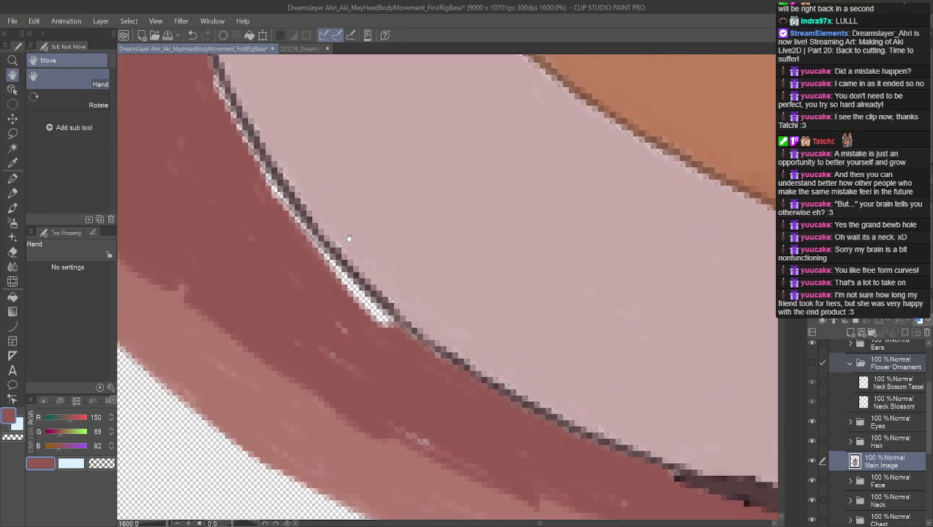
click(12, 177)
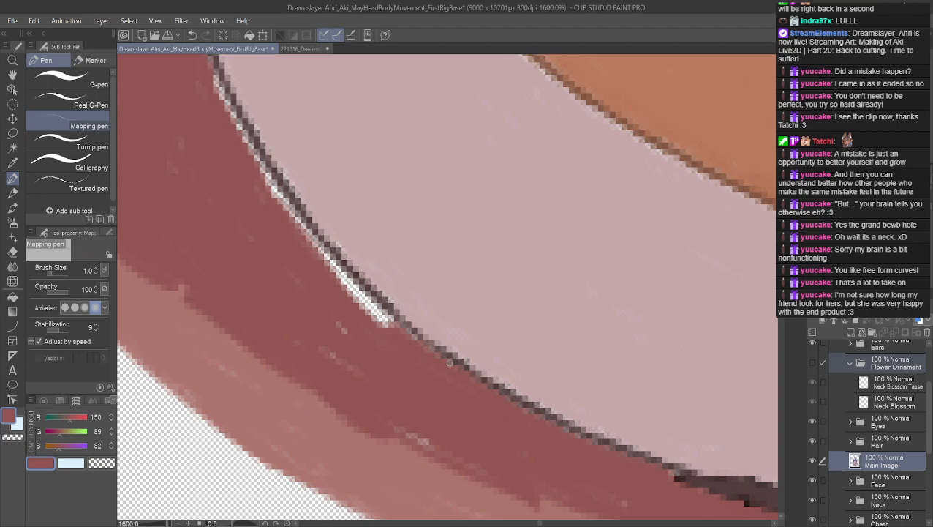
mouse_move(396, 321)
mouse_down()
mouse_move(411, 322)
mouse_move(368, 286)
mouse_up()
mouse_move(365, 285)
mouse_down()
mouse_move(443, 353)
mouse_move(420, 338)
mouse_move(390, 308)
mouse_move(465, 363)
mouse_up()
alt+click(335, 294)
mouse_move(350, 295)
mouse_down()
mouse_move(390, 322)
mouse_move(319, 249)
mouse_move(329, 261)
mouse_up()
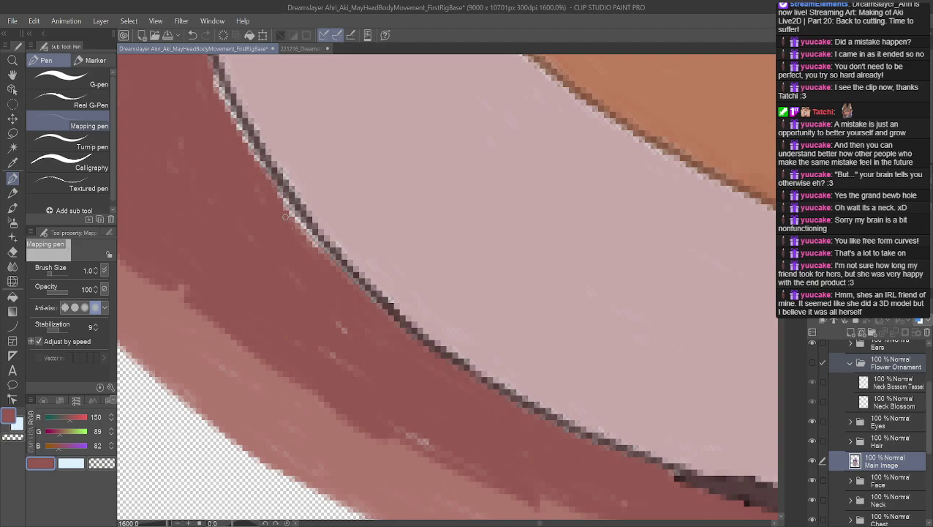
mouse_move(293, 214)
mouse_down()
mouse_move(278, 194)
mouse_move(316, 253)
mouse_up()
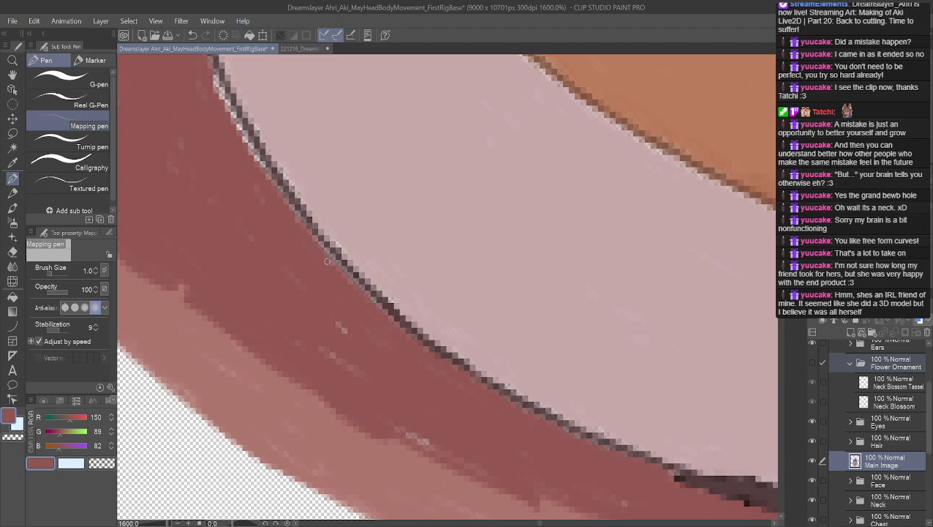
- Touch up the collar edge with its pink (RGB 200, 170, 171) and fill the outline's upper gap with RGB 150, 89, 82
alt+click(339, 233)
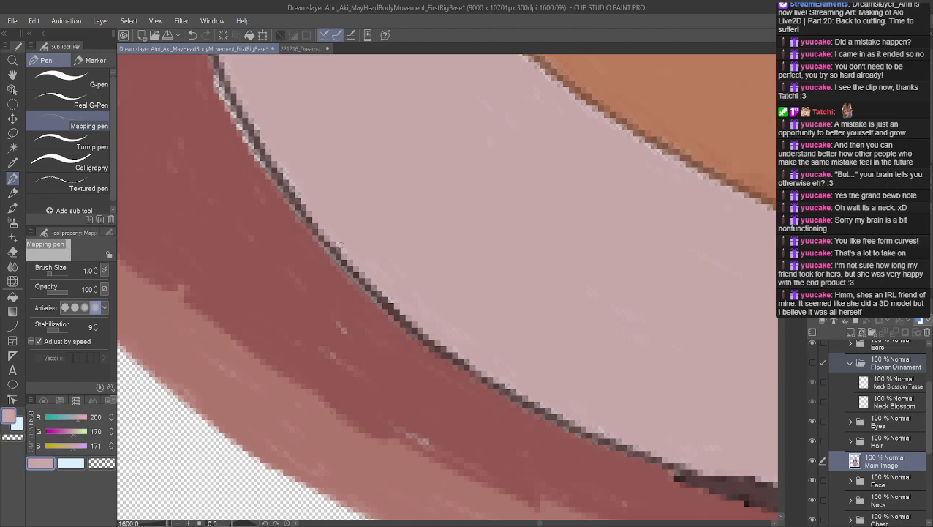
alt+click(320, 266)
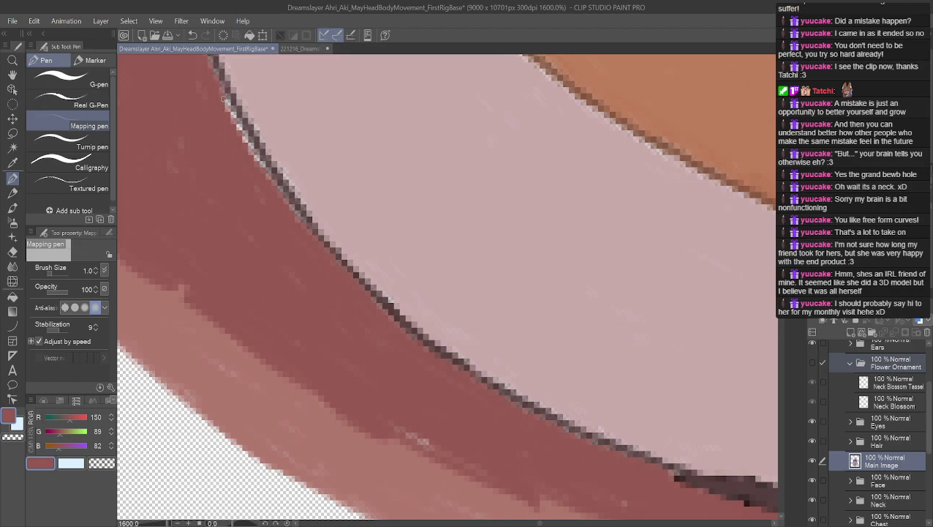
drag(224, 99, 255, 157)
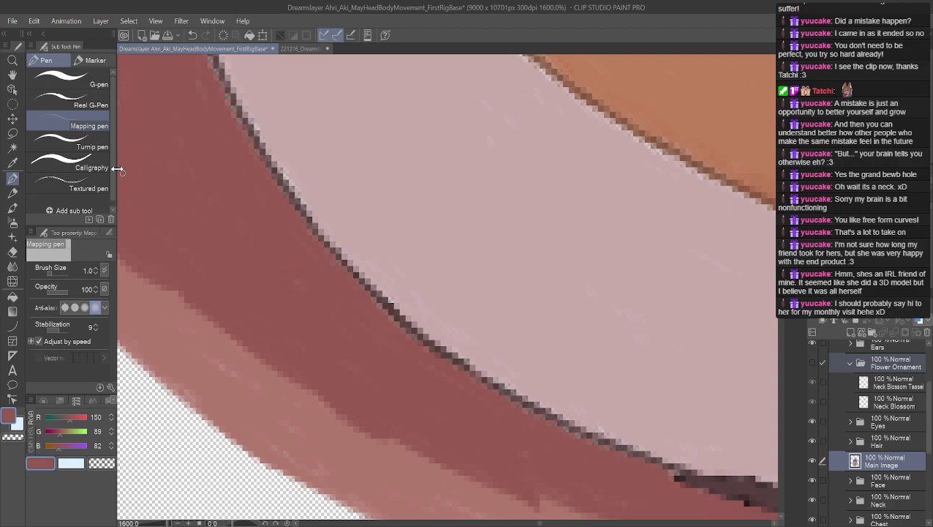
- Clean the right flap's outline near the tip with the collar pink (RGB 200, 170, 171), then resample the dark shadow
click(13, 75)
drag(233, 110, 482, 392)
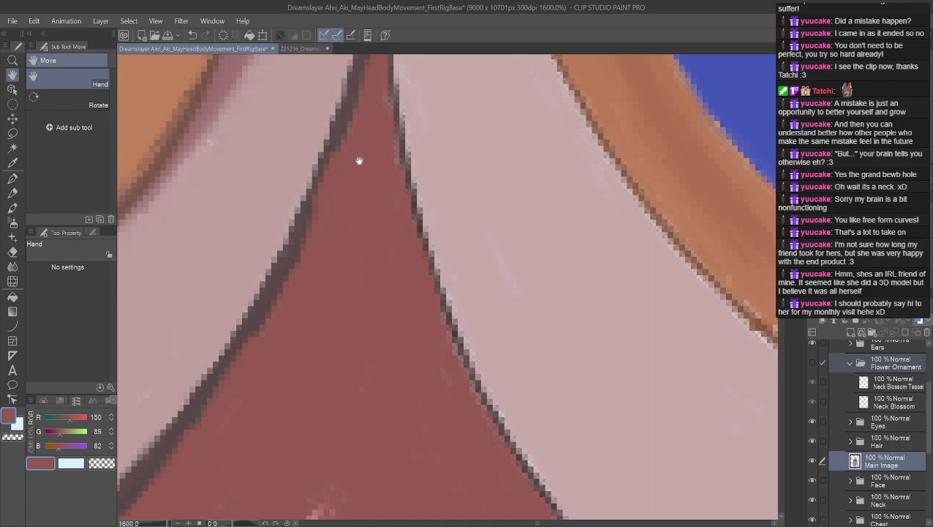
drag(371, 156, 364, 159)
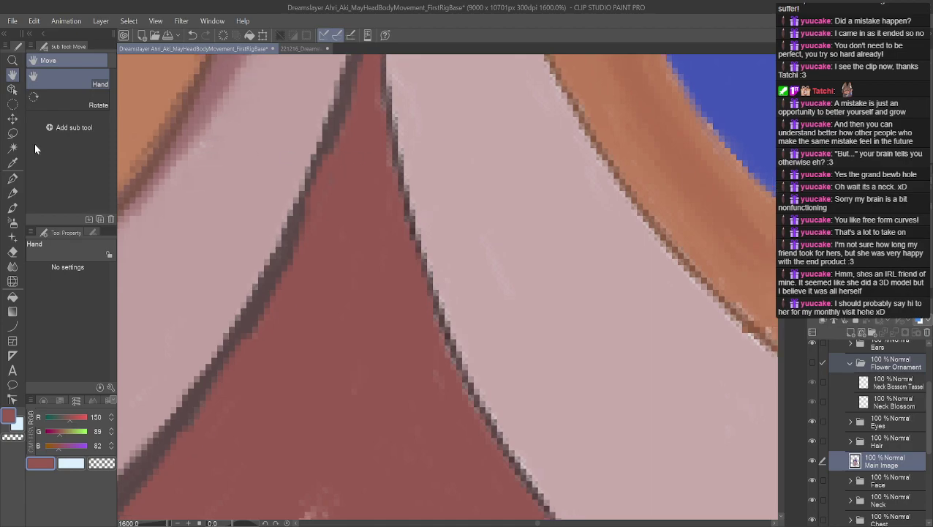
click(13, 178)
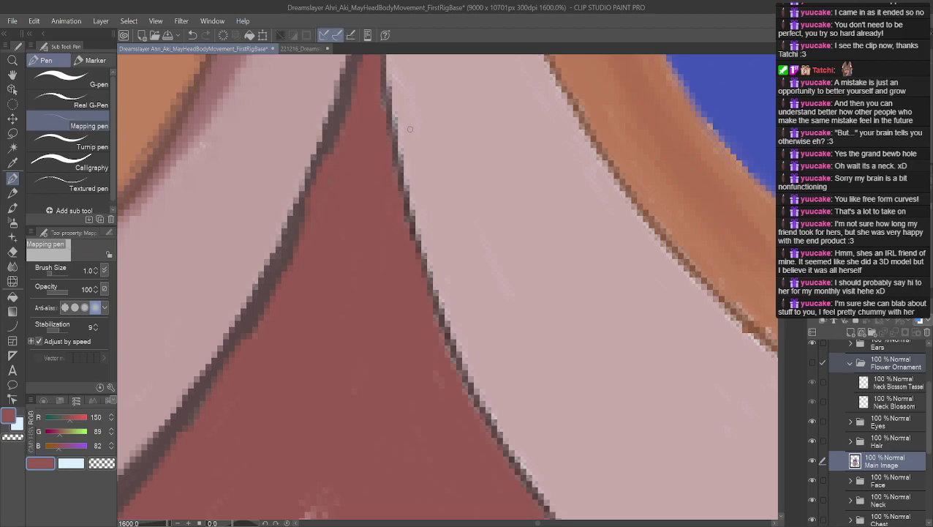
alt+click(440, 79)
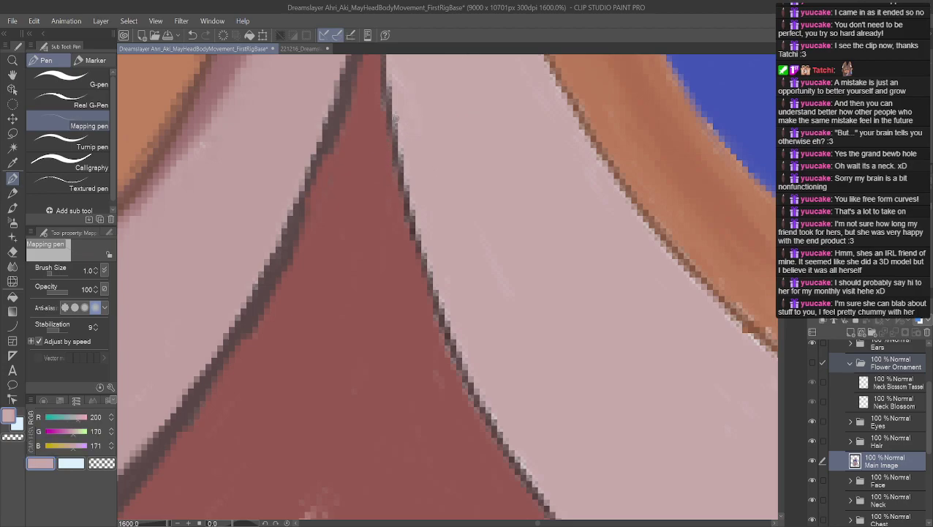
drag(396, 134, 416, 207)
alt+click(404, 375)
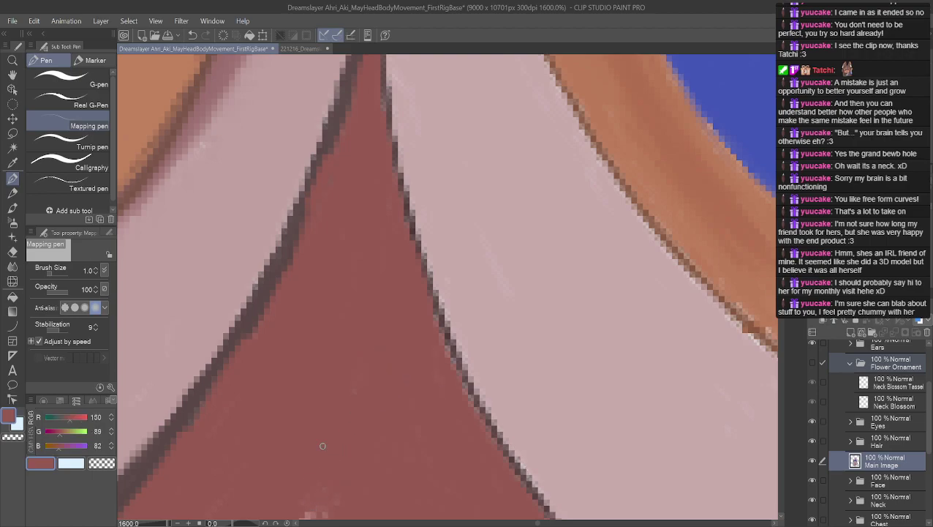
- Check the painted shadow between and below the collar flaps at a wider view of the character
scroll(405, 90, down, 5)
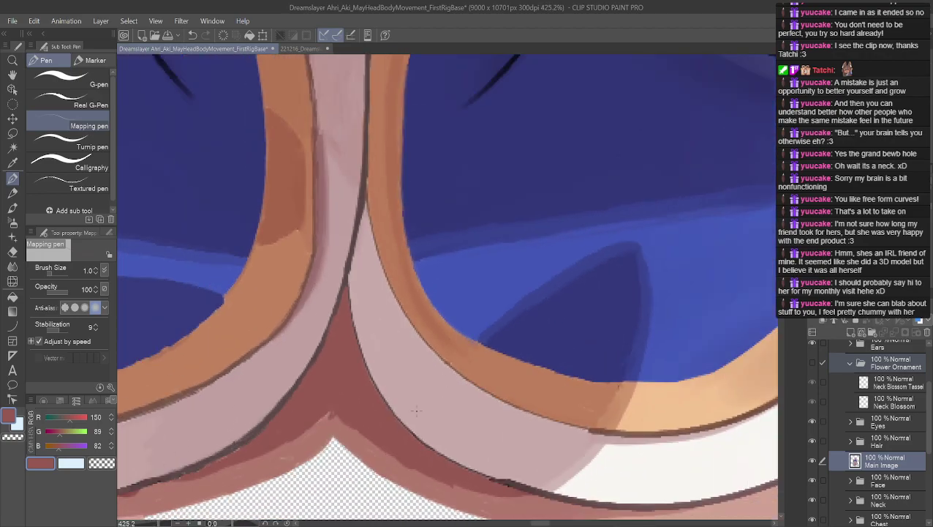
scroll(422, 415, down, 8)
scroll(423, 377, down, 1)
scroll(444, 433, up, 6)
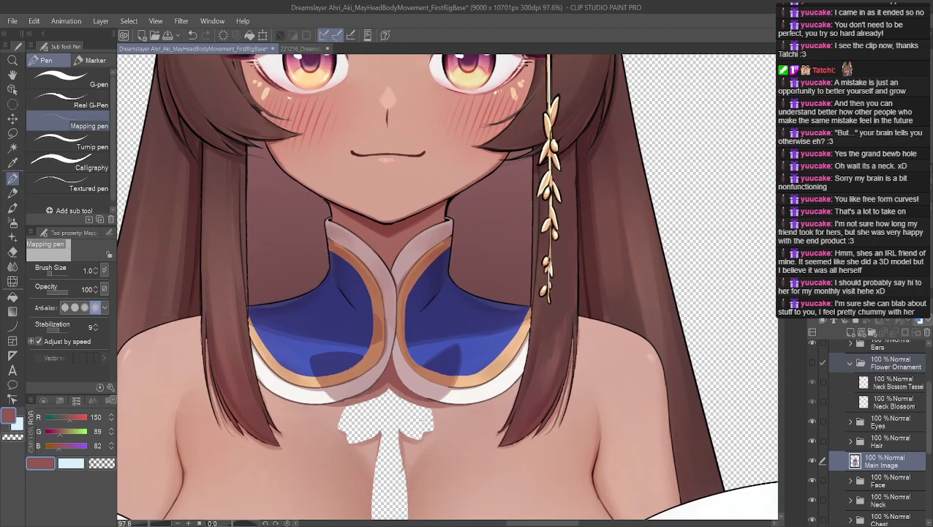
scroll(477, 441, up, 1)
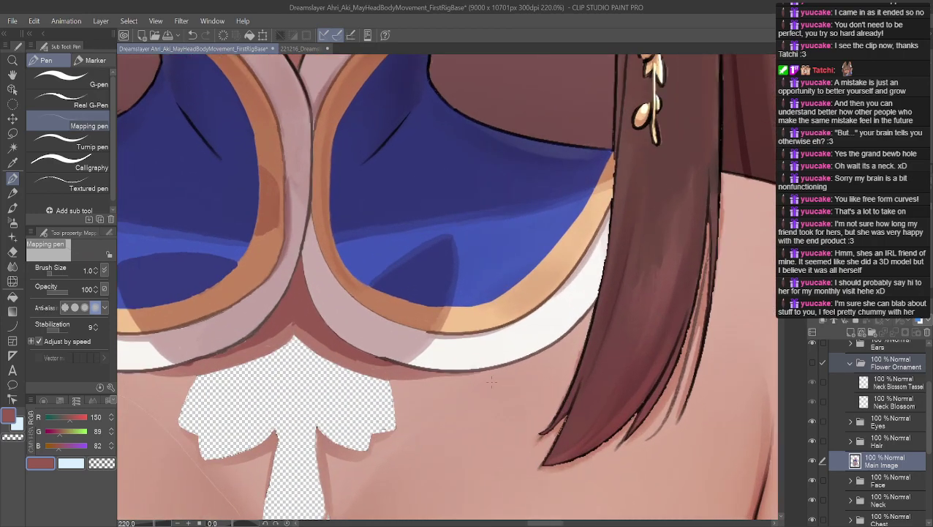
- Cover the dark notch at the peak of the lighter shadow above the cut-out with RGB 177, 121, 110 using the Mapping pen
click(12, 75)
drag(299, 293, 444, 373)
scroll(464, 437, up, 3)
scroll(464, 438, up, 6)
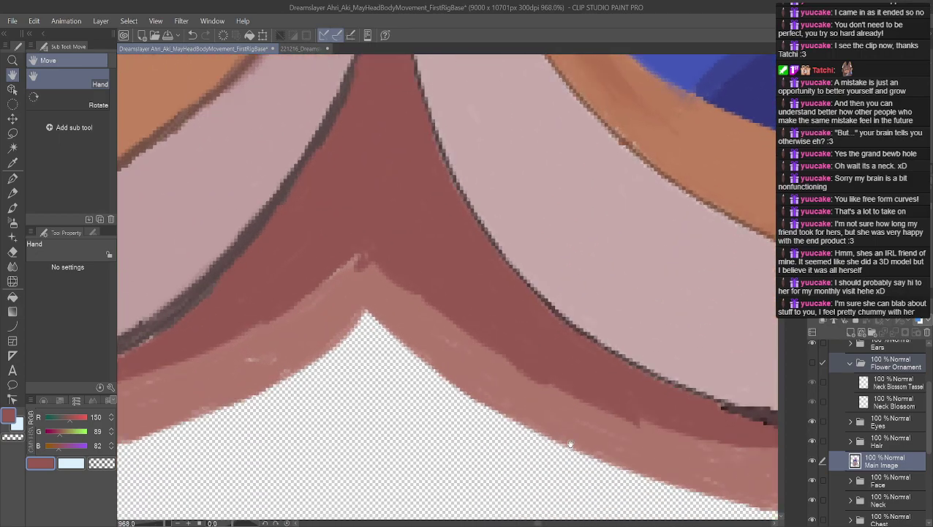
drag(496, 421, 605, 376)
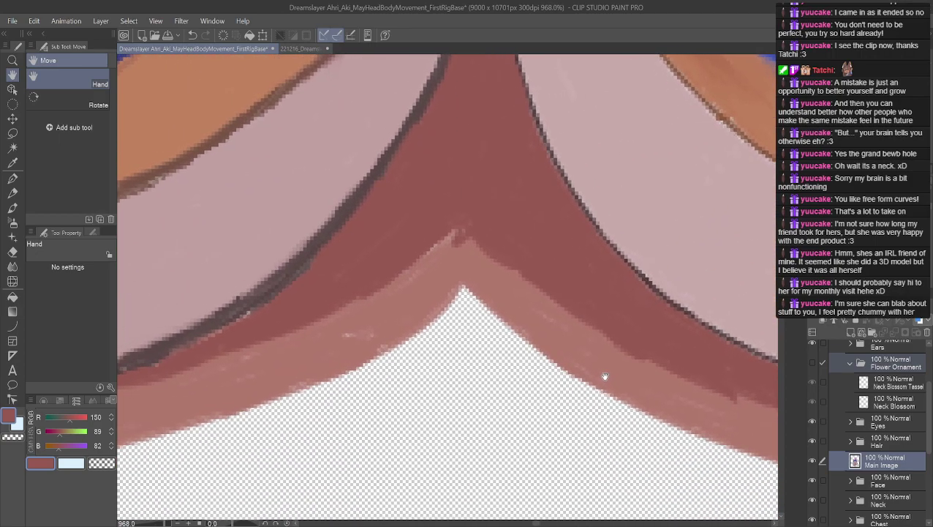
right_click(437, 258)
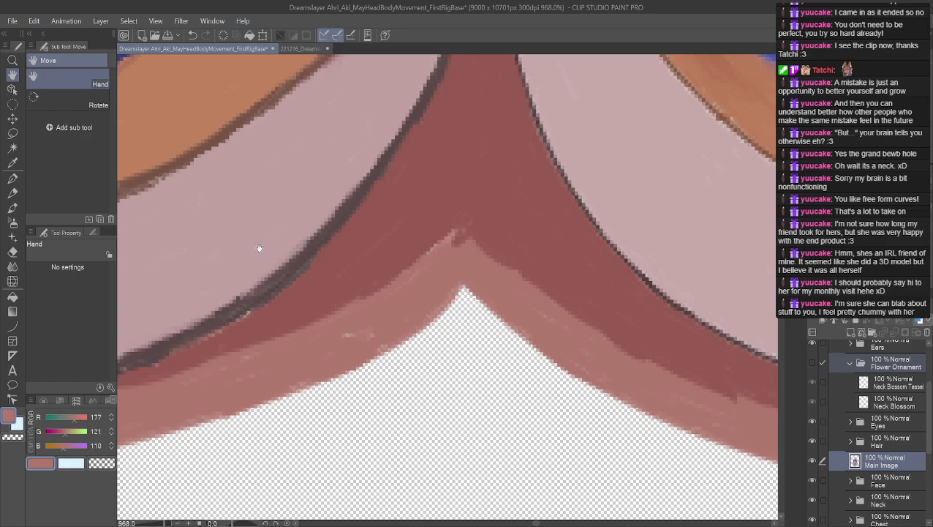
key(p)
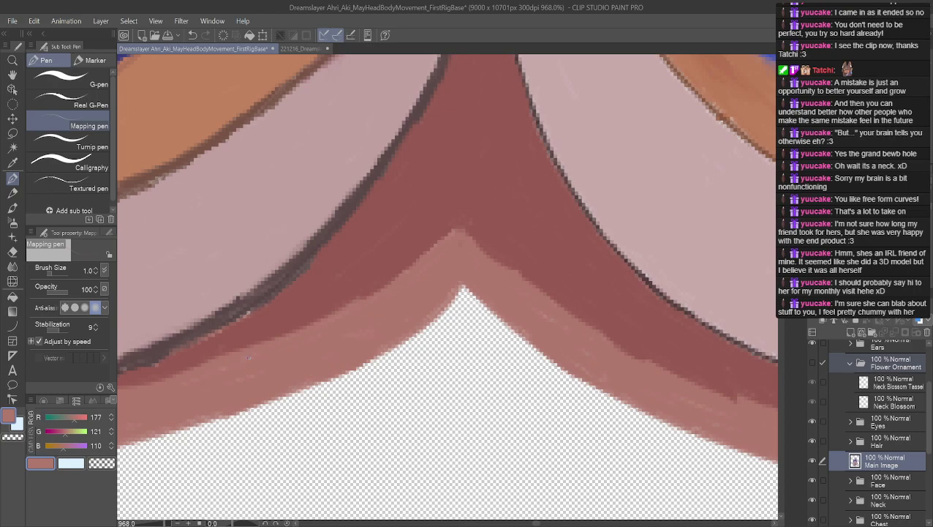
- Refine the boundary around the peak with the dark shadow (RGB 150, 89, 82) and the lighter shadow (RGB 176, 120, 109)
alt+click(264, 313)
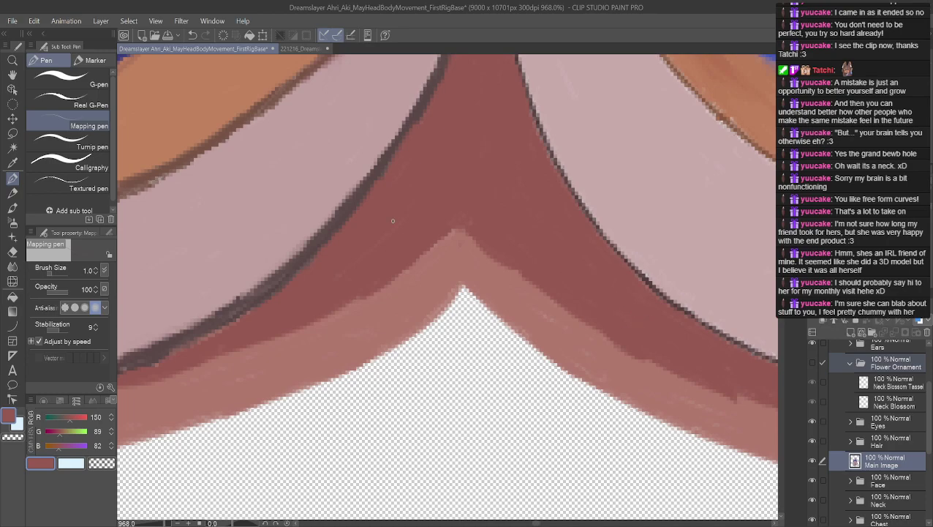
alt+click(455, 244)
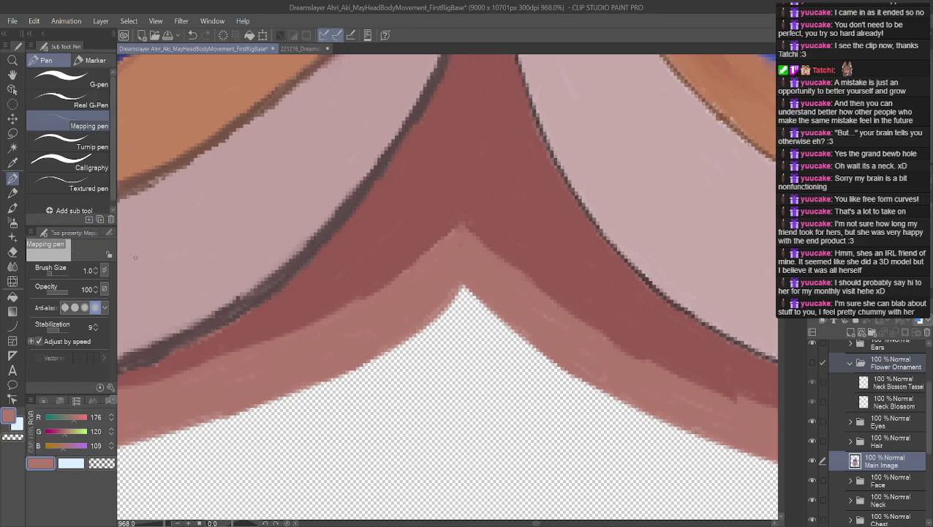
scroll(452, 466, down, 2)
scroll(490, 378, down, 1)
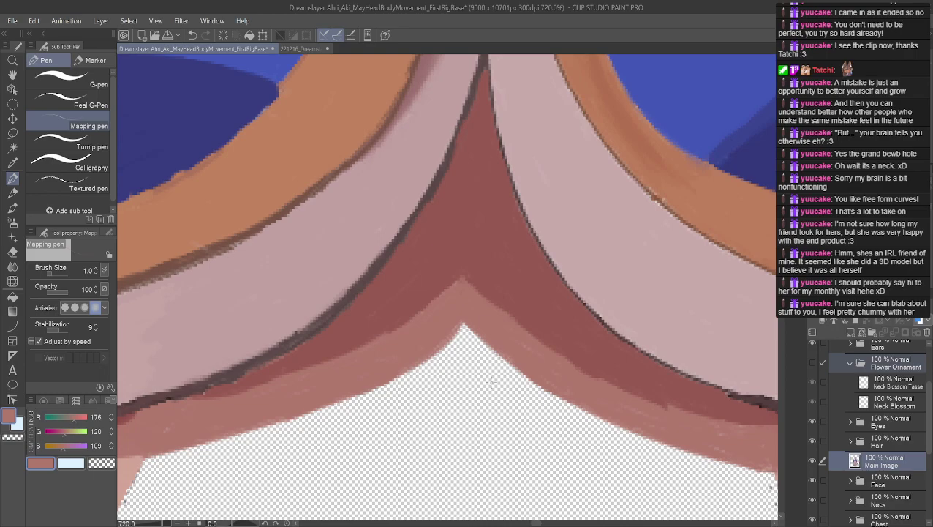
- Touch up the lighter shadow band below the right collar flap with RGB 177, 121, 110
alt+click(401, 260)
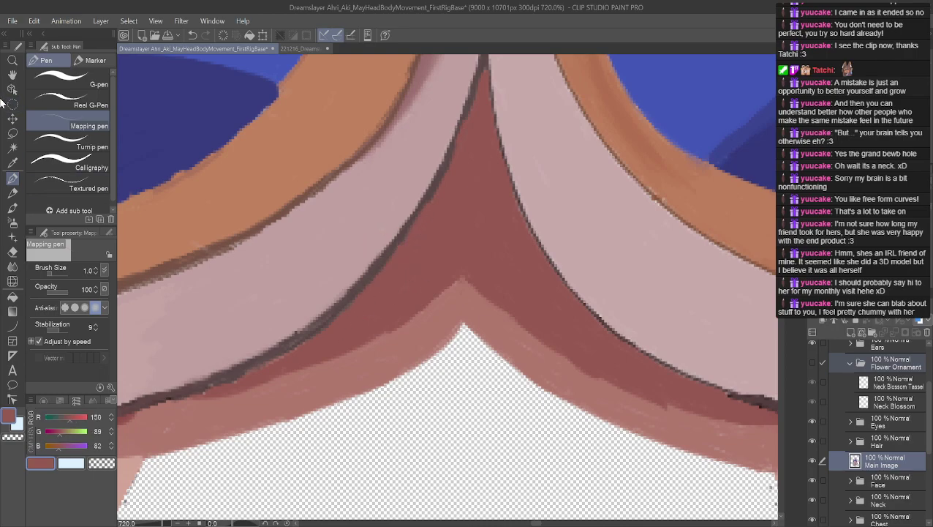
click(11, 76)
drag(234, 330, 359, 210)
drag(421, 232, 310, 233)
drag(657, 250, 398, 208)
alt+click(511, 304)
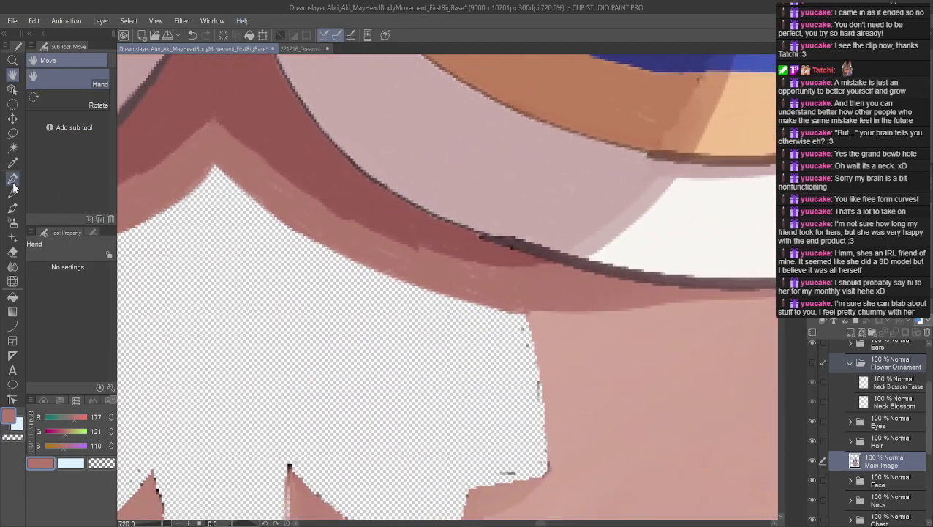
click(12, 178)
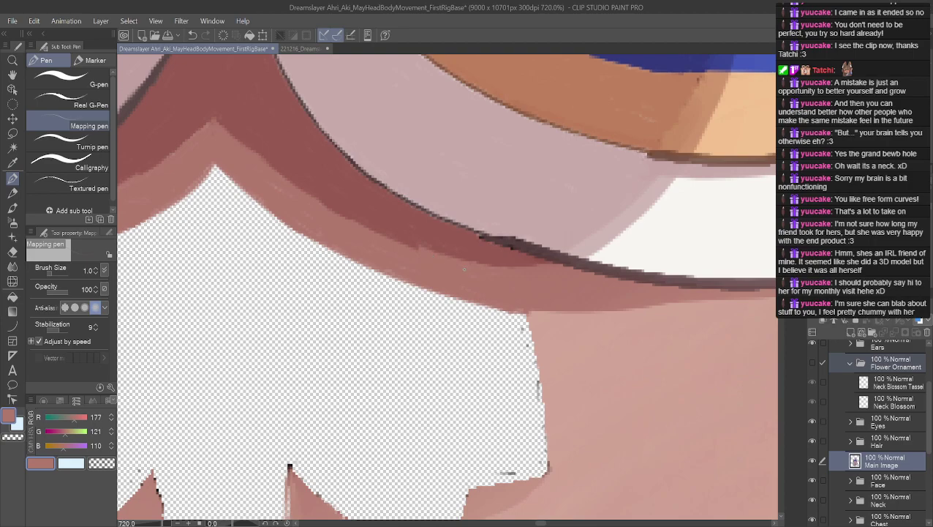
- Smooth the lower edge of the dark shadow below the right collar flap with RGB 150, 89, 82
alt+click(419, 246)
alt+click(417, 245)
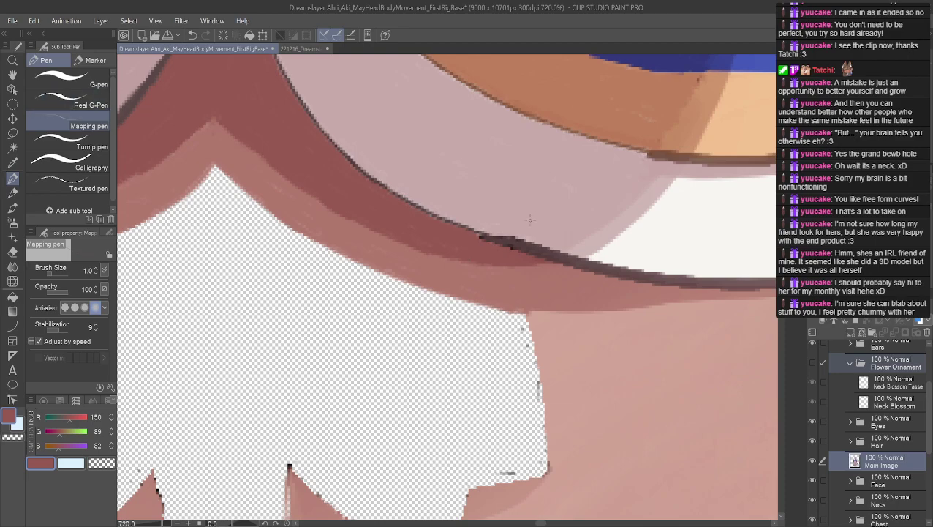
- Check the collar shadows at a wider view and undo the last two changes
scroll(347, 205, down, 3)
scroll(286, 275, down, 3)
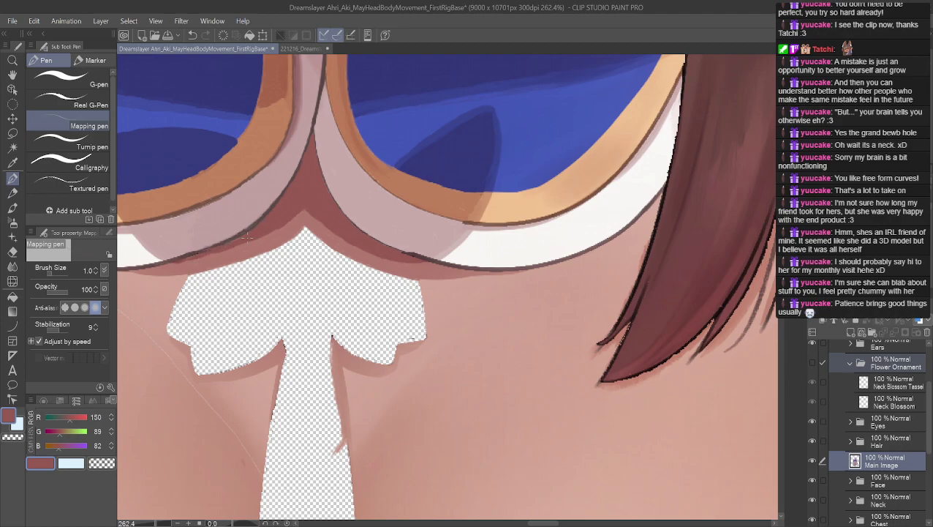
key(ctrl+z)
key(ctrl+z)
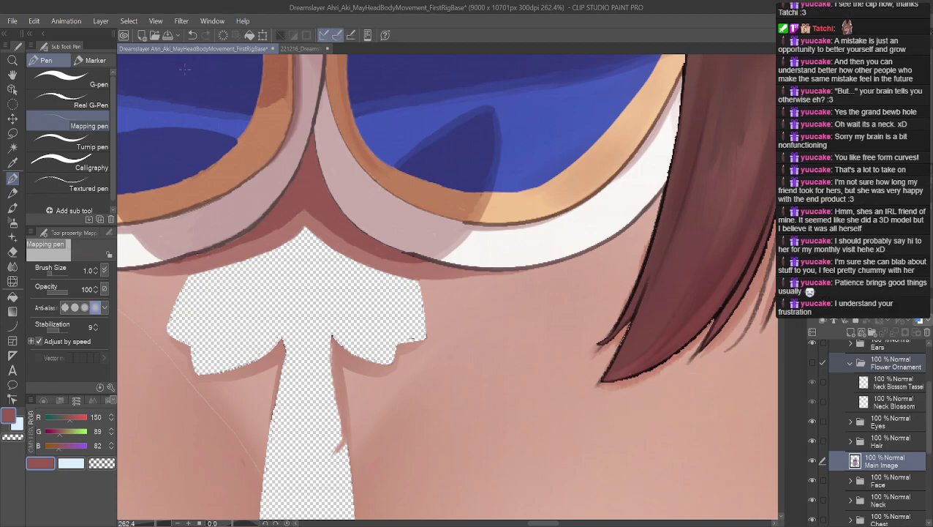
- Clean the boundary between the shadows below the left collar flap with the lighter shadow colour RGB 177, 121, 110
scroll(249, 340, up, 3)
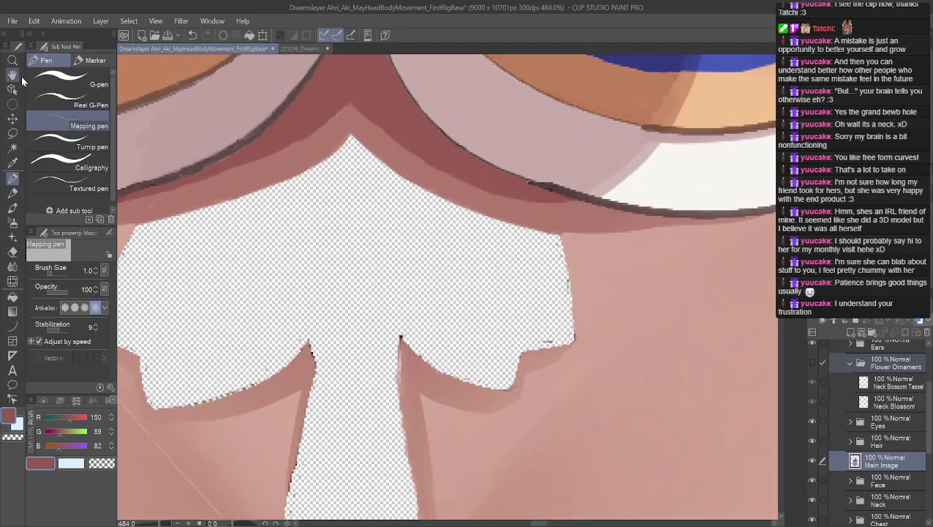
click(13, 77)
scroll(302, 266, up, 5)
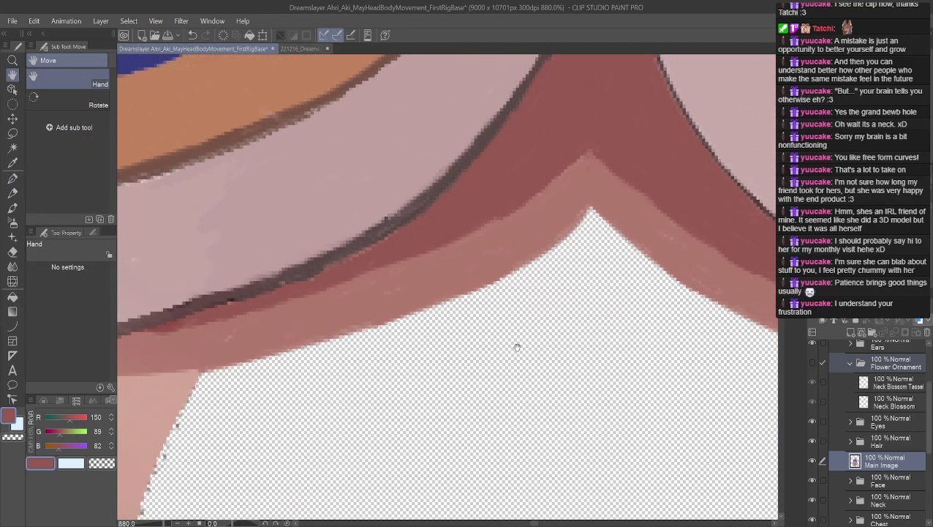
drag(348, 302, 412, 284)
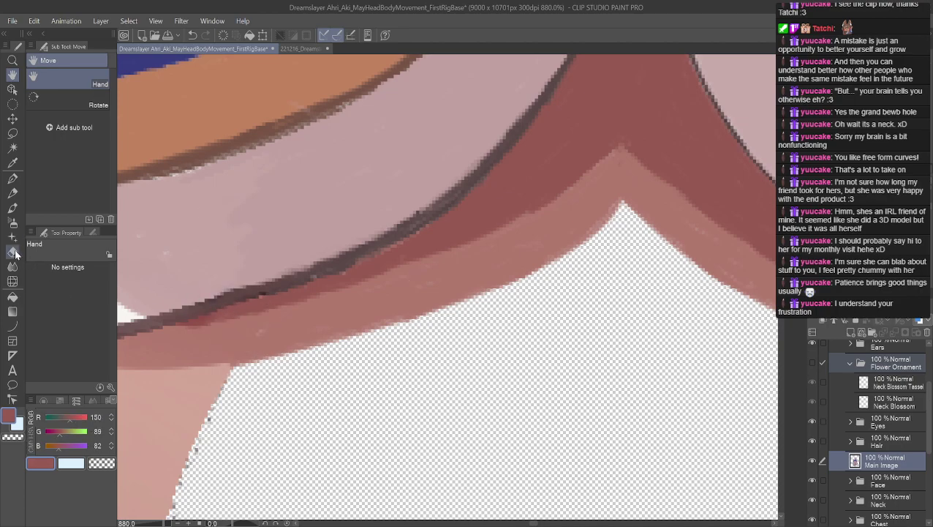
click(12, 178)
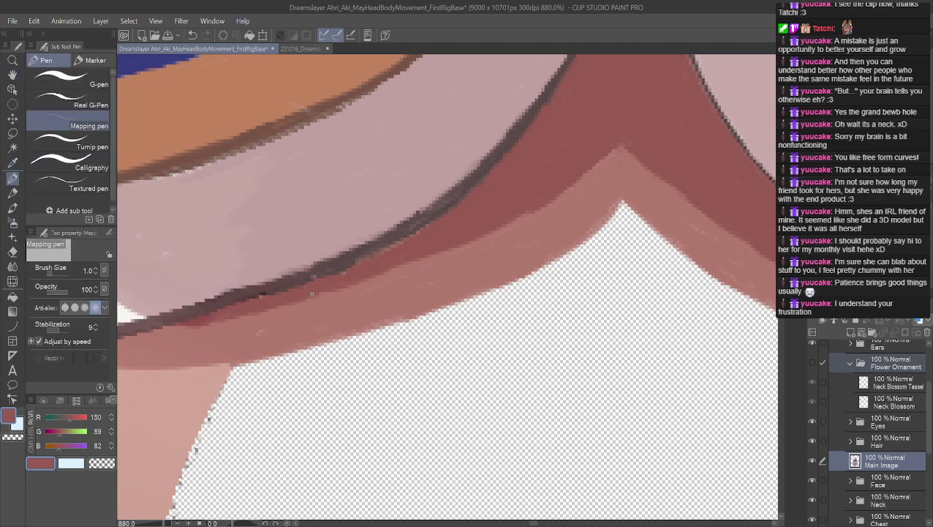
alt+click(433, 277)
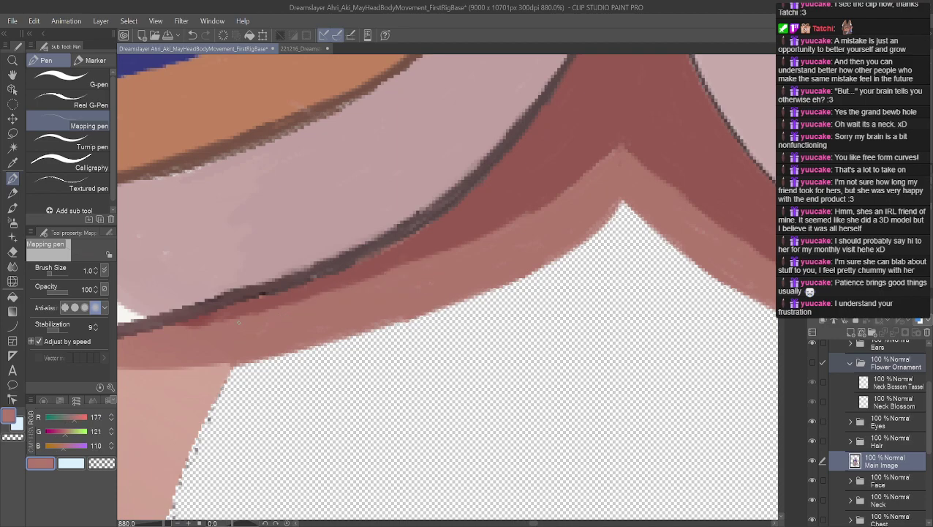
- Soften the shadow edge below the left collar flap with the Blend tool at brush size 2
click(12, 265)
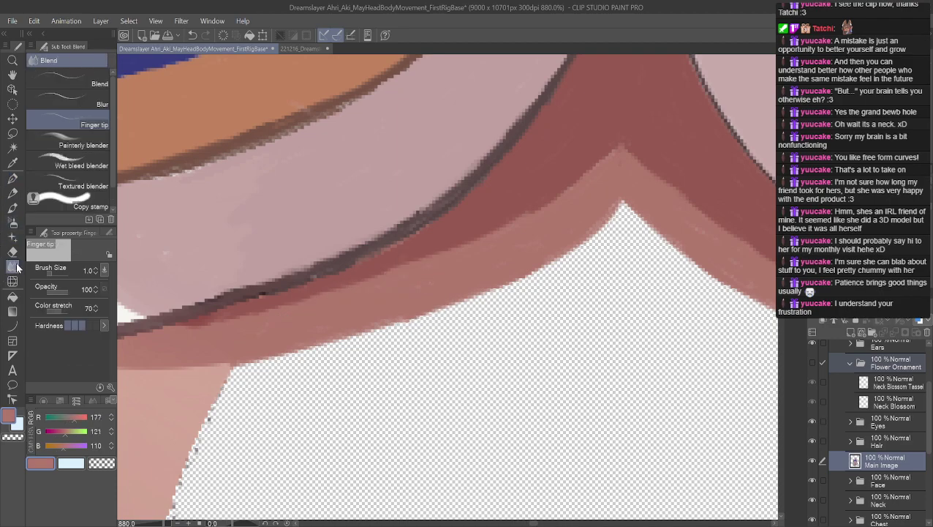
click(69, 81)
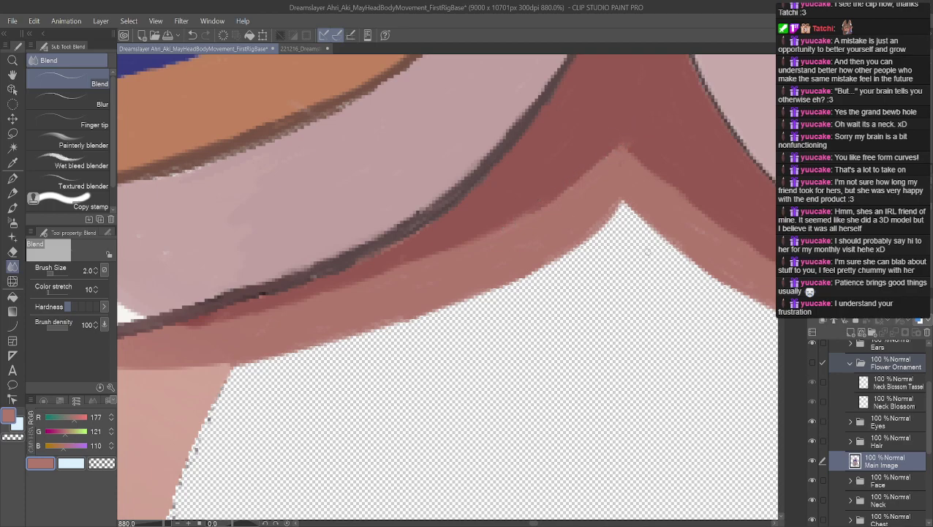
scroll(648, 276, down, 2)
click(13, 75)
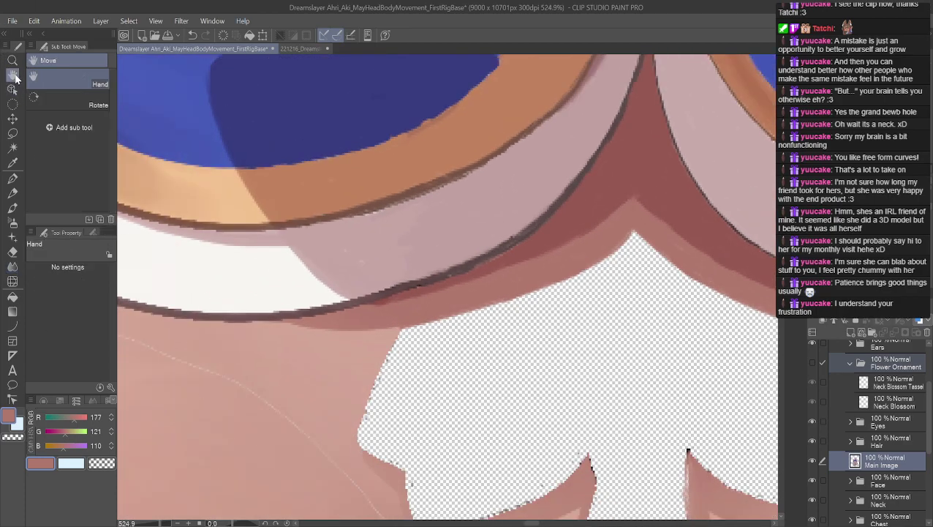
click(896, 346)
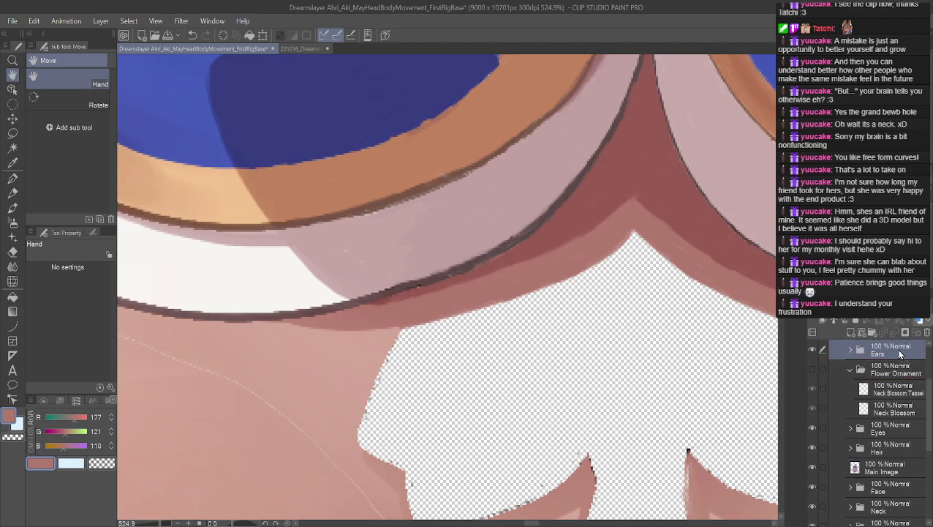
scroll(901, 358, up, 1)
drag(623, 325, 360, 336)
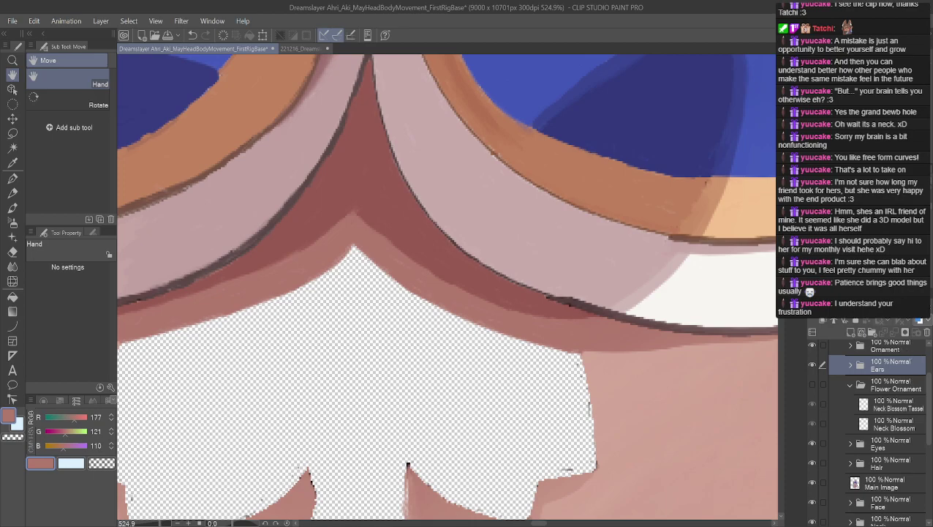
click(852, 300)
click(823, 306)
click(12, 179)
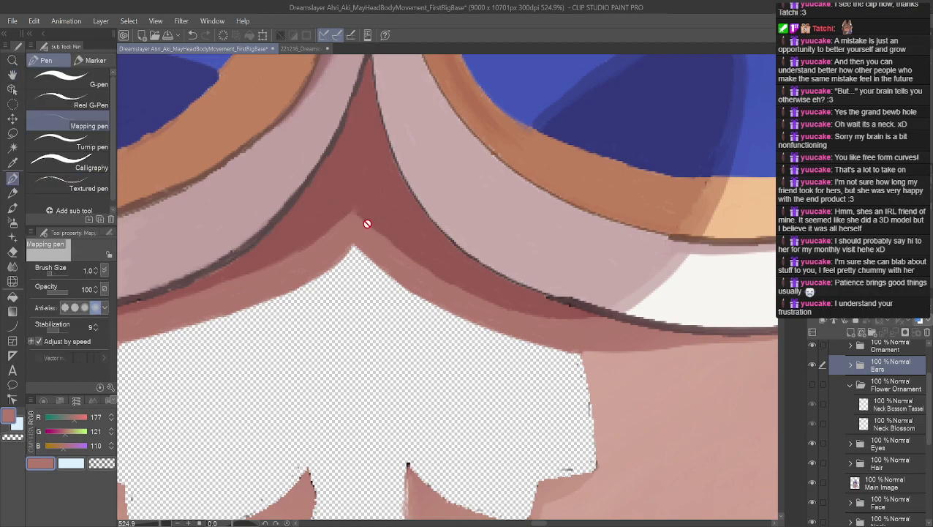
- Make the Main Image layer active again and touch up the shadow boundary beside the peak with RGB 177, 121, 110
click(850, 365)
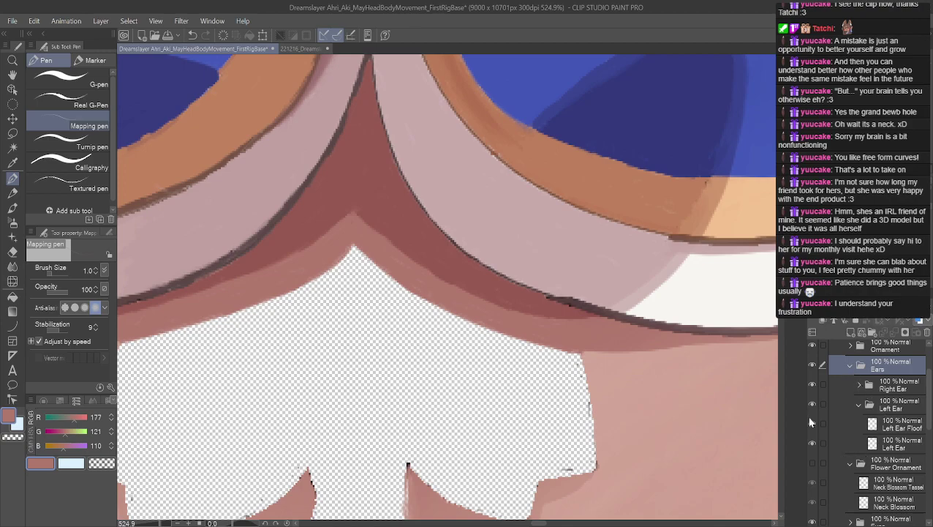
scroll(813, 414, down, 3)
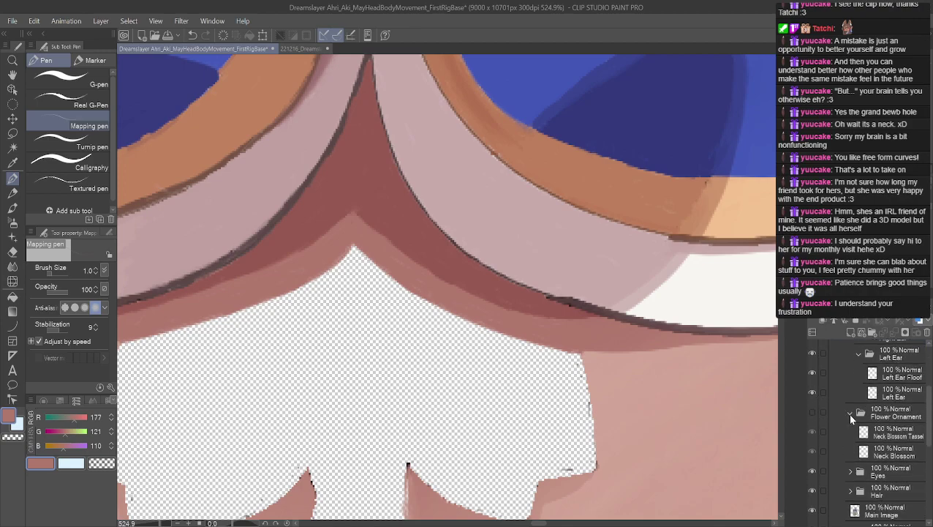
click(850, 414)
scroll(858, 438, down, 1)
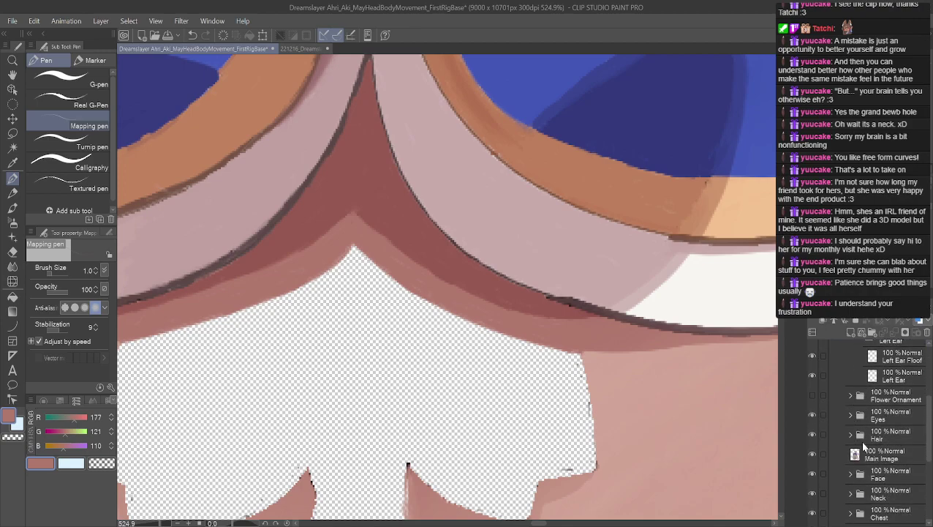
click(862, 455)
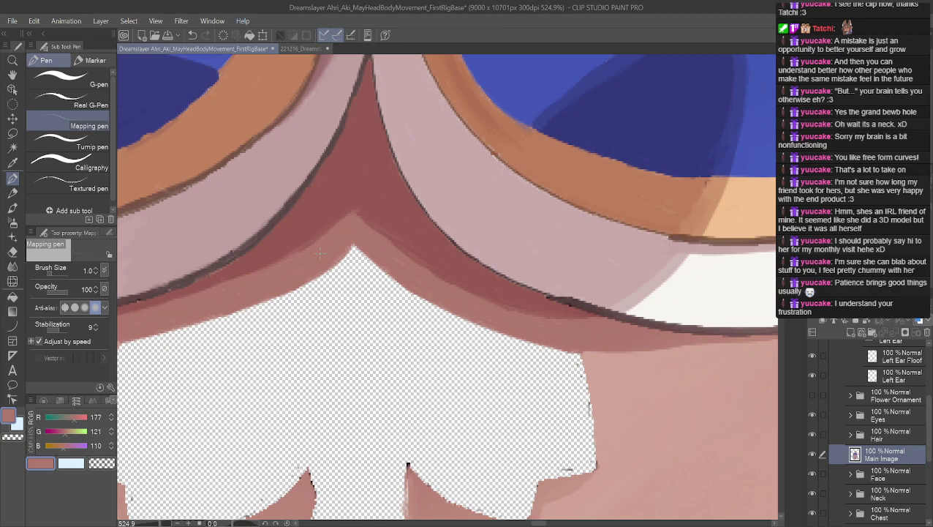
- Sample the skin colour RGB 210, 165, 151 beside the cut-out and try a Blend stroke on its upper-left edge at brush size 3
click(12, 75)
drag(153, 307, 336, 179)
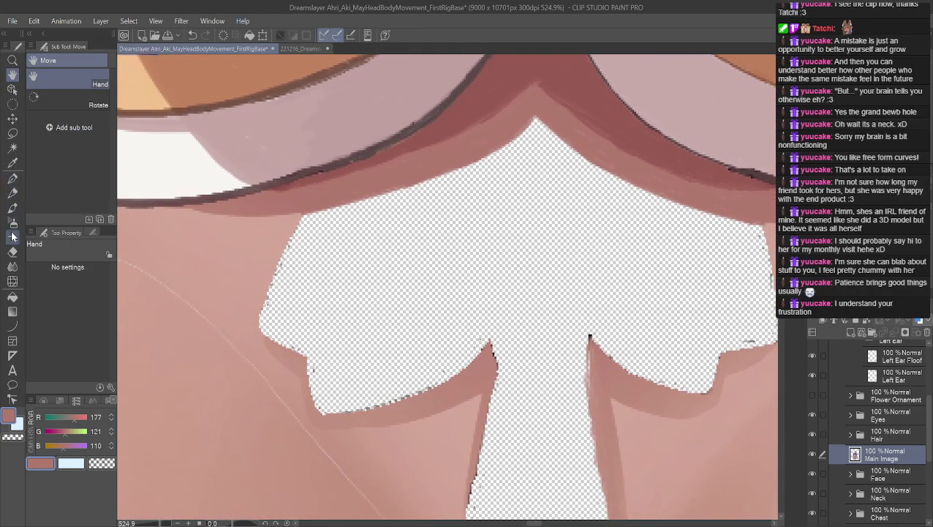
click(12, 266)
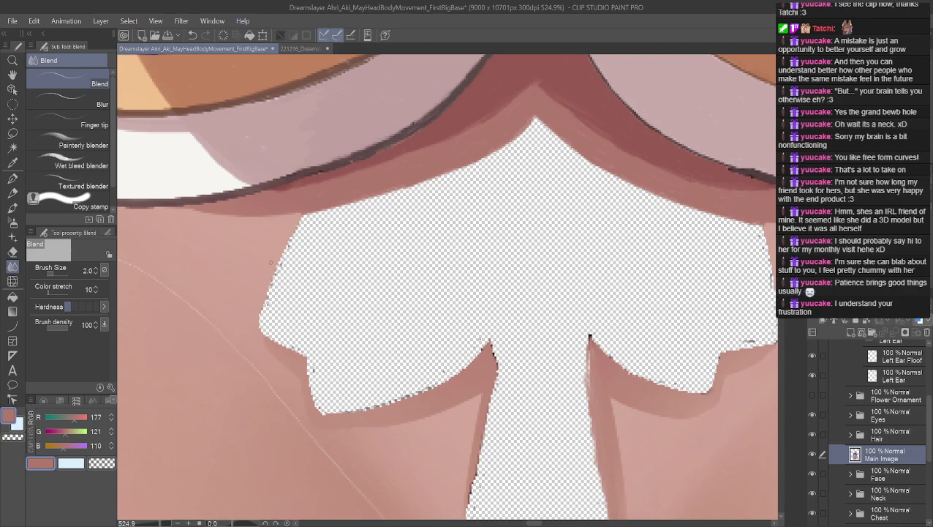
alt+click(270, 262)
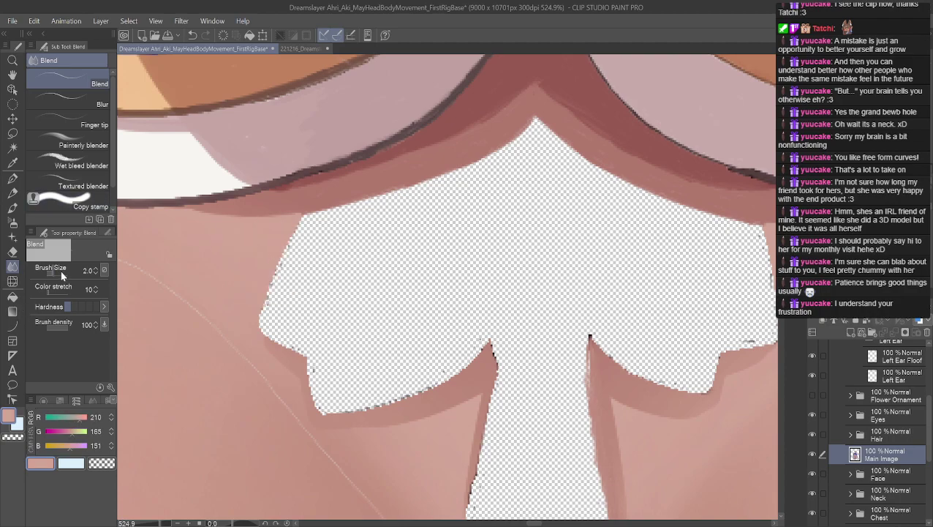
click(94, 267)
click(94, 267)
click(20, 182)
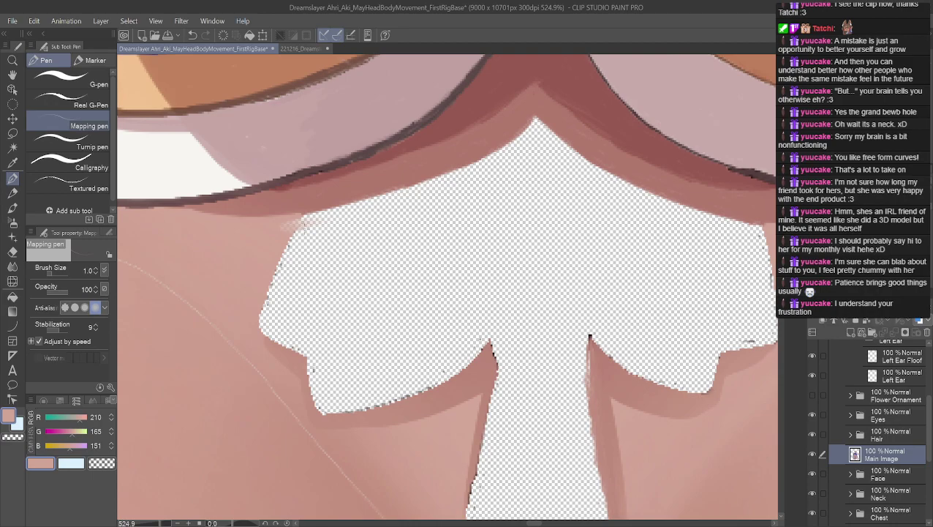
key(ctrl+z)
click(13, 266)
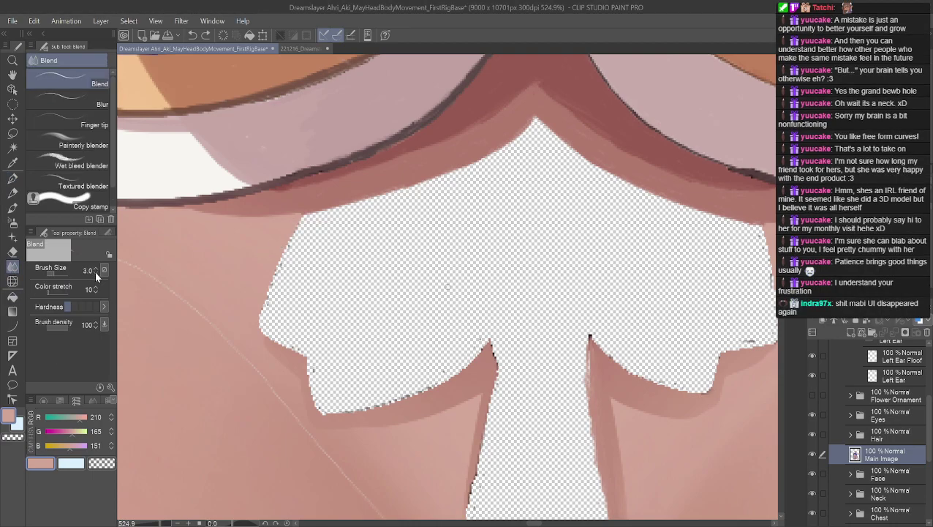
click(12, 177)
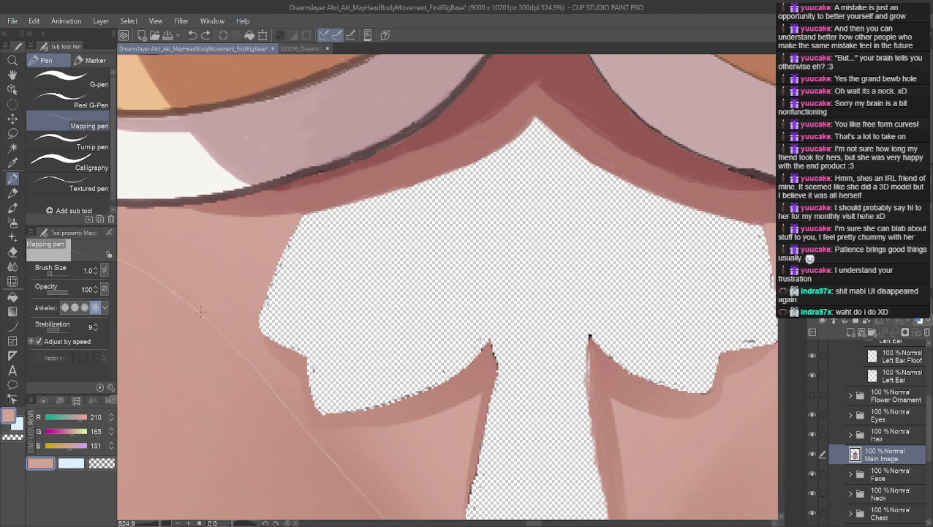
- Enlarge the Mapping pen and paint the first skin strokes from the cut-out's upper-left corner into the transparent area
click(96, 268)
click(96, 268)
click(96, 267)
drag(297, 223, 405, 224)
drag(95, 271, 100, 270)
mouse_move(289, 233)
mouse_down()
mouse_move(385, 234)
mouse_move(362, 231)
mouse_up()
- Raise the Mapping pen's brush size to 8 and paint skin (RGB 210, 165, 151) from the cut-out's left edge past its centre
click(96, 267)
click(96, 267)
click(96, 267)
drag(274, 262, 385, 241)
drag(281, 237, 418, 240)
mouse_move(264, 262)
mouse_down()
mouse_move(425, 247)
mouse_move(270, 282)
mouse_up()
mouse_move(369, 262)
mouse_down()
mouse_move(268, 292)
mouse_move(336, 275)
mouse_move(264, 311)
mouse_up()
mouse_move(344, 281)
mouse_down()
mouse_move(286, 319)
mouse_move(356, 293)
mouse_move(510, 288)
mouse_move(325, 280)
mouse_move(419, 259)
mouse_move(522, 258)
mouse_move(338, 248)
mouse_move(516, 254)
mouse_up()
mouse_move(446, 247)
mouse_down()
mouse_move(521, 264)
mouse_move(496, 246)
mouse_move(385, 238)
mouse_move(574, 235)
mouse_move(553, 241)
mouse_move(608, 251)
mouse_up()
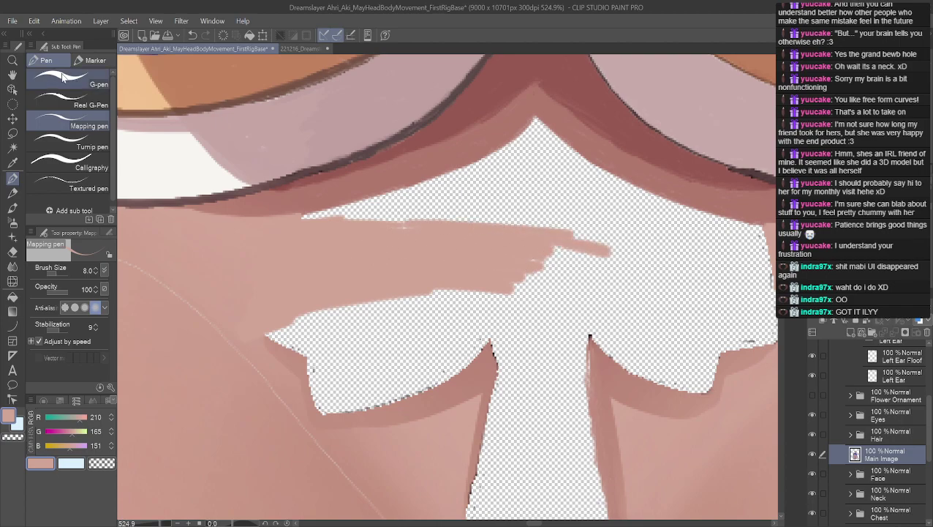
- Extend the skin band (RGB 210, 165, 151) across to the cut-out's right edge with the Mapping pen and smooth its lower edge
click(13, 75)
drag(631, 224, 416, 208)
click(12, 178)
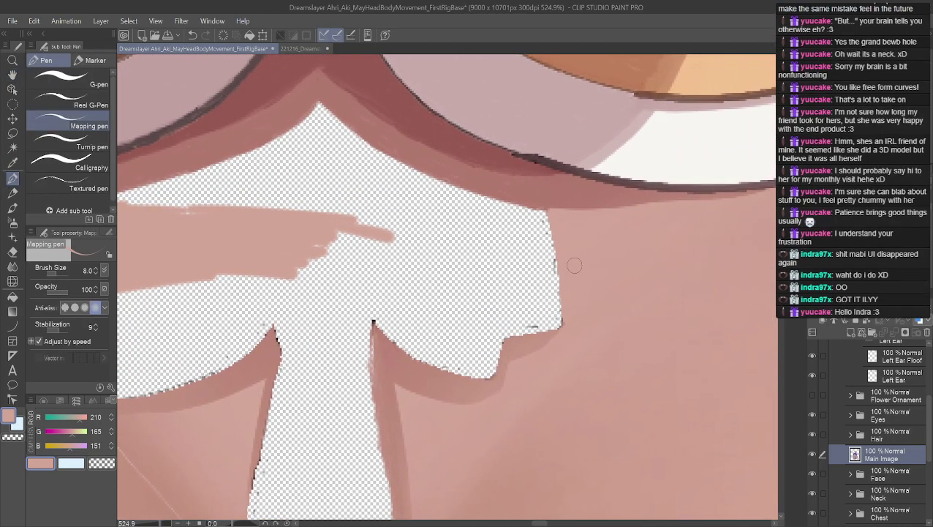
mouse_move(473, 230)
mouse_down()
mouse_move(280, 235)
mouse_move(532, 243)
mouse_move(319, 261)
mouse_move(456, 241)
mouse_move(355, 245)
mouse_up()
mouse_move(447, 248)
mouse_down()
mouse_move(532, 274)
mouse_move(429, 261)
mouse_move(523, 276)
mouse_move(486, 263)
mouse_move(512, 267)
mouse_move(316, 260)
mouse_move(336, 257)
mouse_move(465, 266)
mouse_move(287, 276)
mouse_move(339, 265)
mouse_move(577, 264)
mouse_up()
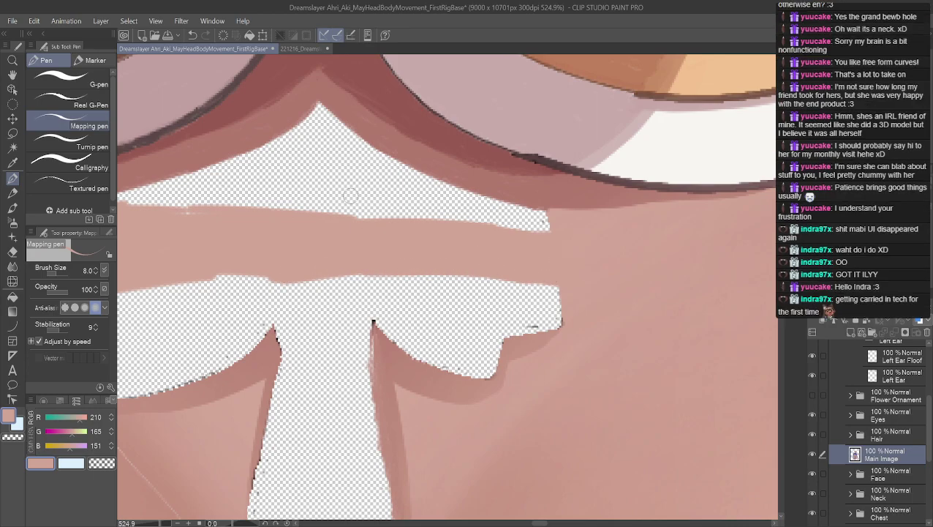
mouse_move(477, 278)
mouse_down()
mouse_move(554, 288)
mouse_move(388, 272)
mouse_move(193, 280)
mouse_up()
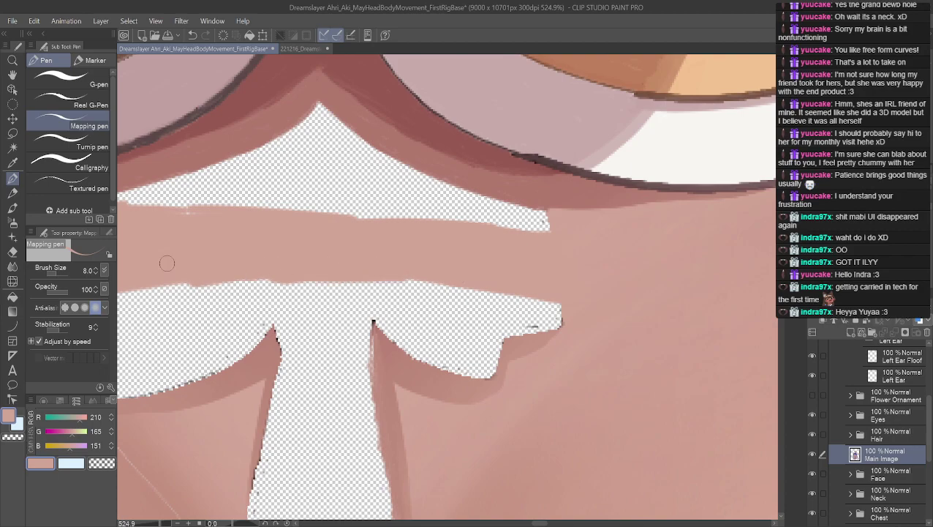
- Try widening the skin band along the lower cut-out's upper edge, painting over its left tip and touching up the shadow there
click(12, 75)
drag(274, 153, 413, 160)
click(12, 179)
mouse_move(182, 326)
mouse_down()
mouse_move(283, 295)
mouse_move(334, 295)
mouse_move(220, 314)
mouse_move(277, 307)
mouse_move(249, 318)
mouse_move(342, 294)
mouse_move(298, 300)
mouse_move(308, 294)
mouse_move(545, 295)
mouse_move(421, 283)
mouse_move(575, 285)
mouse_move(535, 291)
mouse_move(695, 322)
mouse_up()
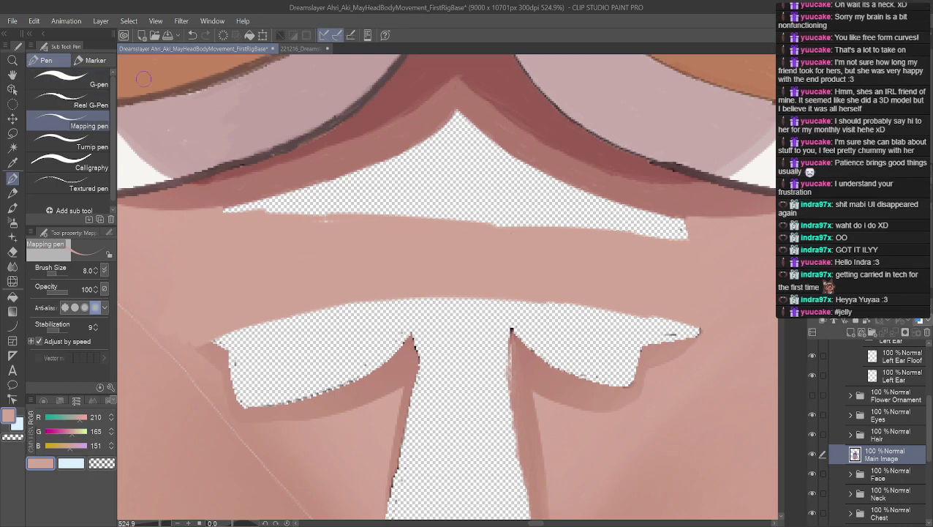
mouse_move(220, 335)
mouse_down()
mouse_move(233, 342)
mouse_move(263, 325)
mouse_up()
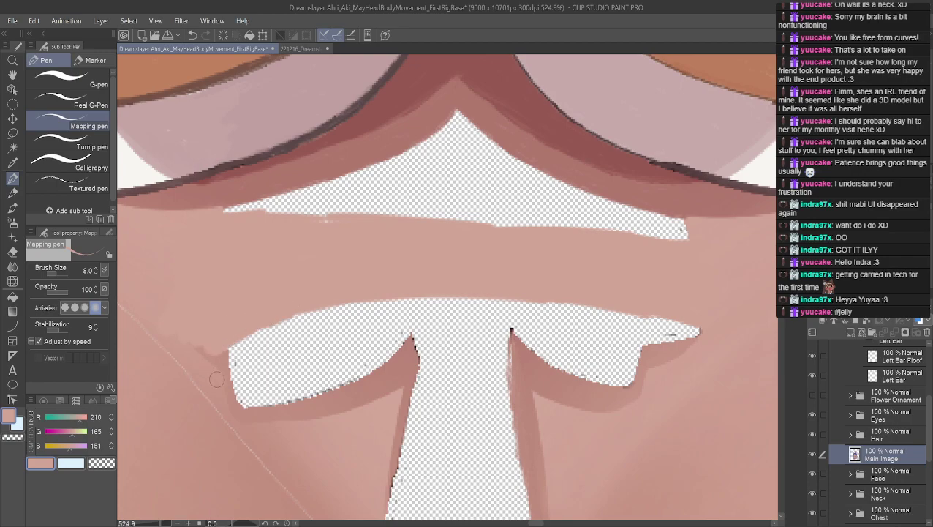
alt+click(216, 353)
mouse_move(216, 354)
mouse_down()
mouse_move(208, 350)
mouse_move(218, 355)
mouse_up()
alt+click(268, 325)
alt+click(243, 328)
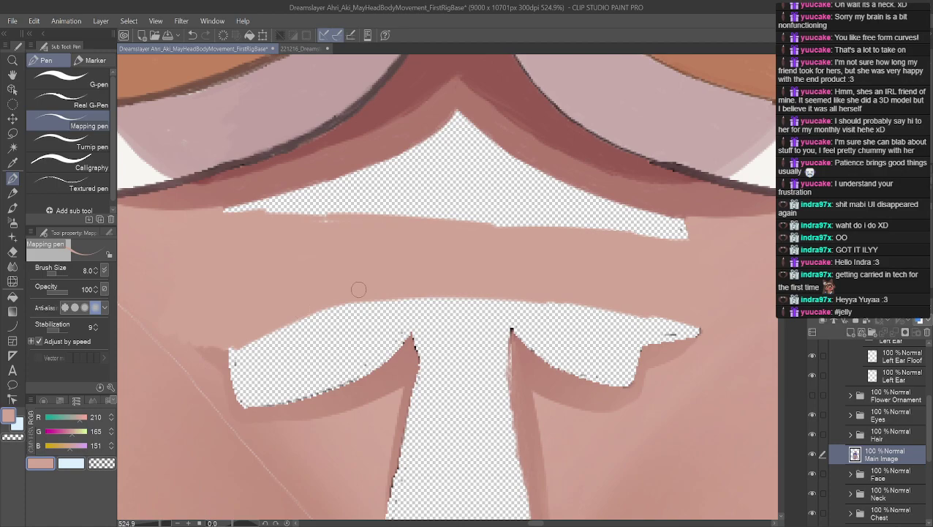
- Try lowering the skin band to the top of the stem-shaped gap, and undo the strokes
mouse_move(365, 291)
mouse_down()
mouse_move(268, 335)
mouse_move(314, 324)
mouse_move(282, 340)
mouse_move(426, 296)
mouse_move(429, 310)
mouse_move(618, 306)
mouse_move(614, 314)
mouse_move(693, 331)
mouse_up()
drag(564, 314, 686, 334)
mouse_move(626, 320)
mouse_down()
mouse_move(366, 325)
mouse_move(259, 342)
mouse_move(225, 362)
mouse_move(237, 351)
mouse_move(245, 409)
mouse_move(244, 353)
mouse_up()
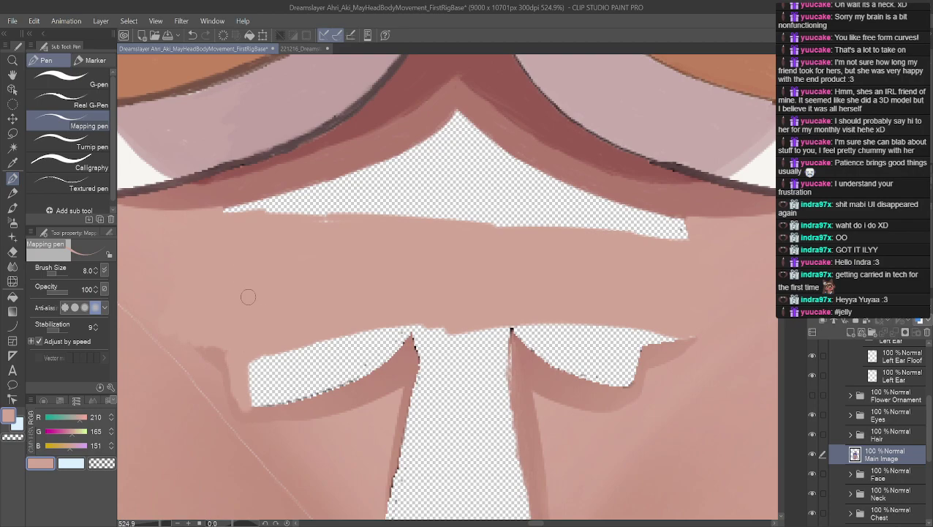
key(ctrl+z)
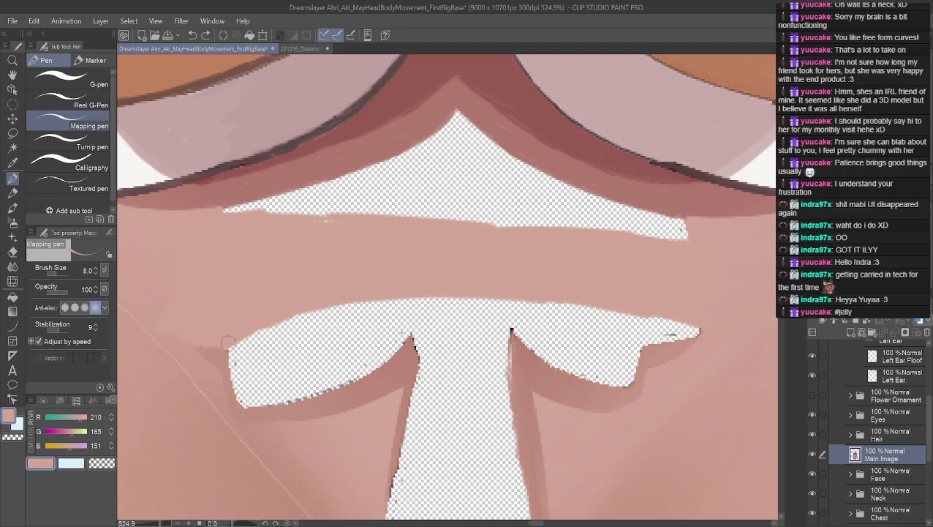
- Try painting skin over the outer ends and upper parts of both wing-shaped gaps in the lower cut-out
mouse_move(253, 337)
mouse_down()
mouse_move(305, 312)
mouse_move(283, 321)
mouse_move(378, 298)
mouse_move(609, 310)
mouse_move(704, 336)
mouse_up()
drag(608, 319, 691, 339)
mouse_move(636, 322)
mouse_down()
mouse_move(568, 316)
mouse_move(675, 339)
mouse_move(459, 315)
mouse_move(479, 308)
mouse_move(469, 306)
mouse_move(299, 328)
mouse_move(335, 323)
mouse_move(234, 360)
mouse_up()
drag(586, 327, 659, 345)
drag(548, 322, 637, 347)
mouse_move(570, 329)
mouse_down()
mouse_move(433, 319)
mouse_move(342, 335)
mouse_move(236, 370)
mouse_move(246, 408)
mouse_up()
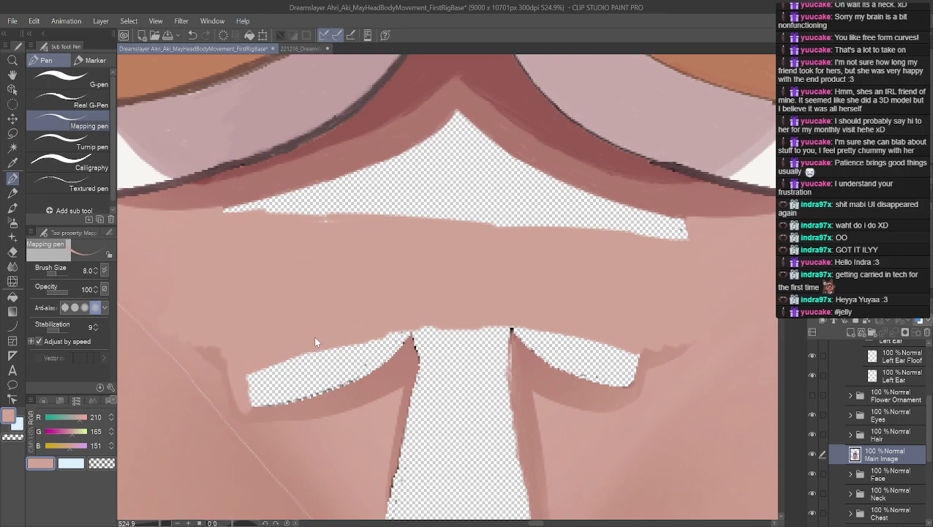
- Undo the skin strokes, then try and undo a shadow stroke in RGB 194, 144, 131 at the left wing gap's edge
key(ctrl+z)
key(ctrl+y)
key(ctrl+z)
mouse_move(232, 369)
alt+mouse_down()
mouse_move(224, 360)
mouse_move(254, 348)
alt+mouse_up()
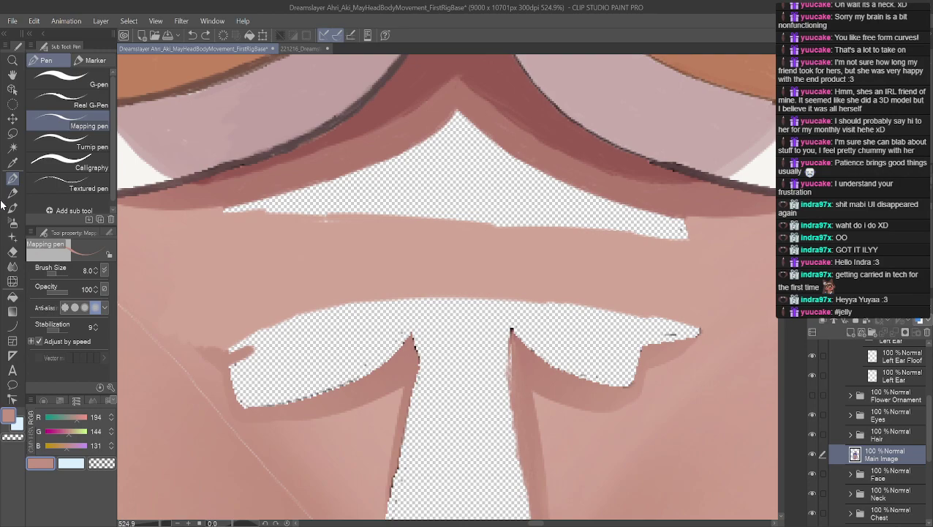
key(ctrl+z)
- Select the ornament's dark under-shadow around the lower cut-out and upper stem with a freehand Lasso outline
scroll(340, 466, down, 4)
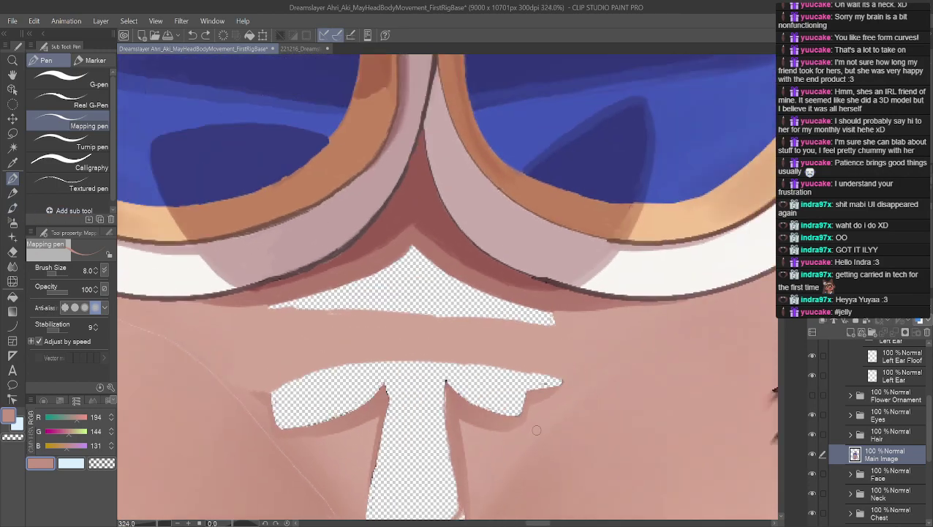
scroll(549, 389, down, 3)
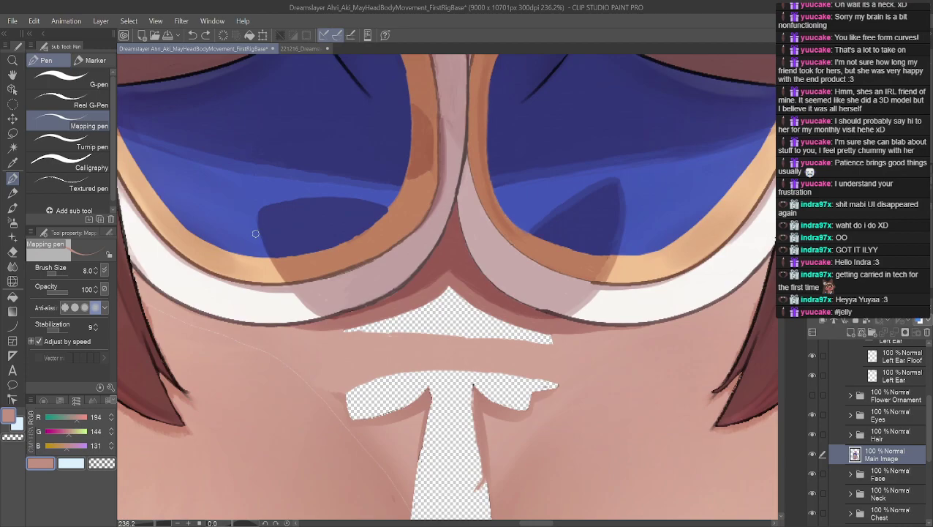
click(12, 74)
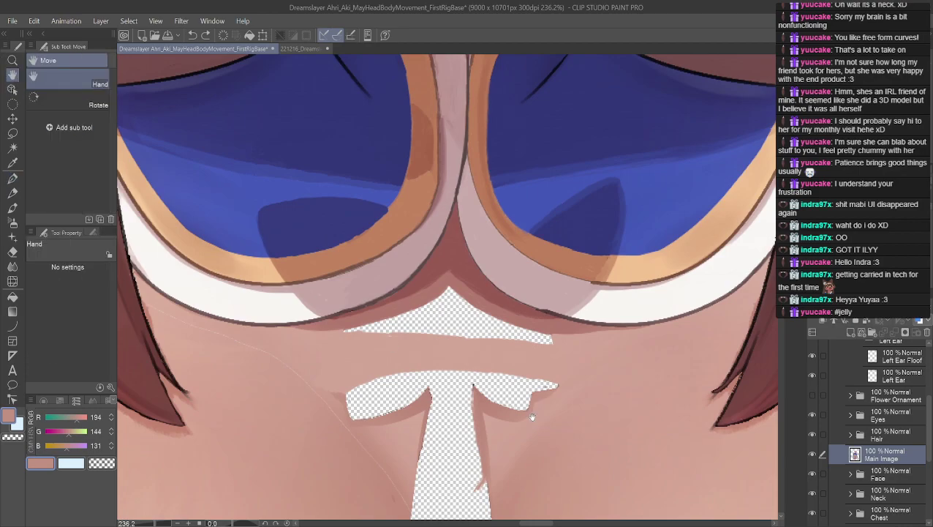
drag(516, 481, 492, 395)
scroll(492, 395, up, 3)
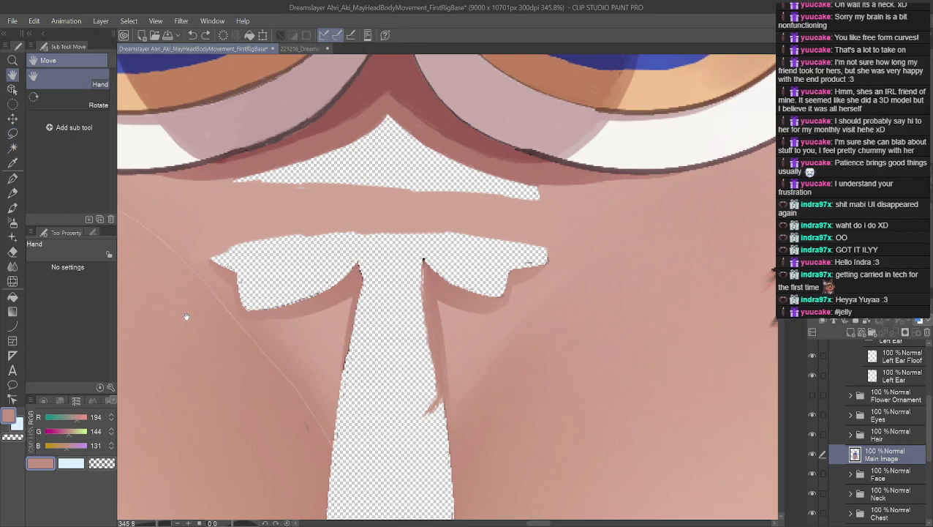
click(13, 131)
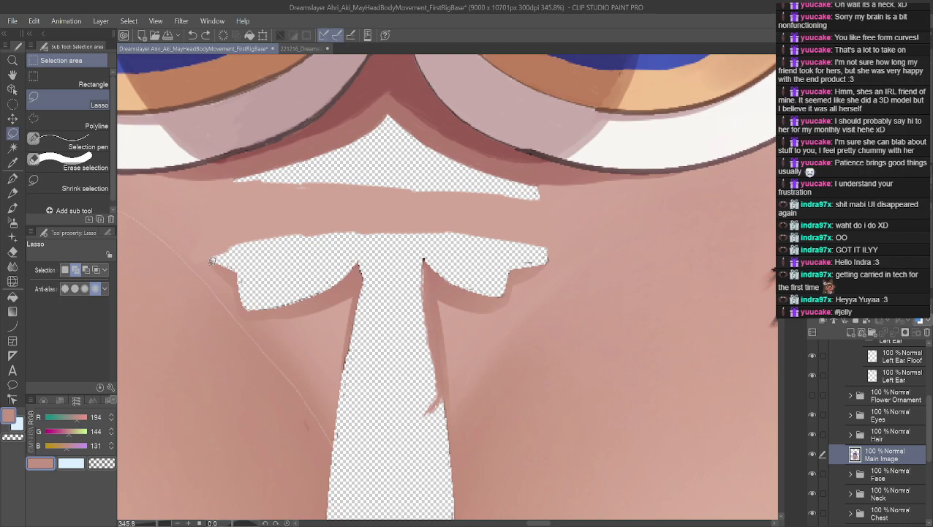
drag(225, 273, 241, 302)
mouse_move(346, 360)
mouse_down()
mouse_move(376, 387)
mouse_move(417, 408)
mouse_move(437, 405)
mouse_up()
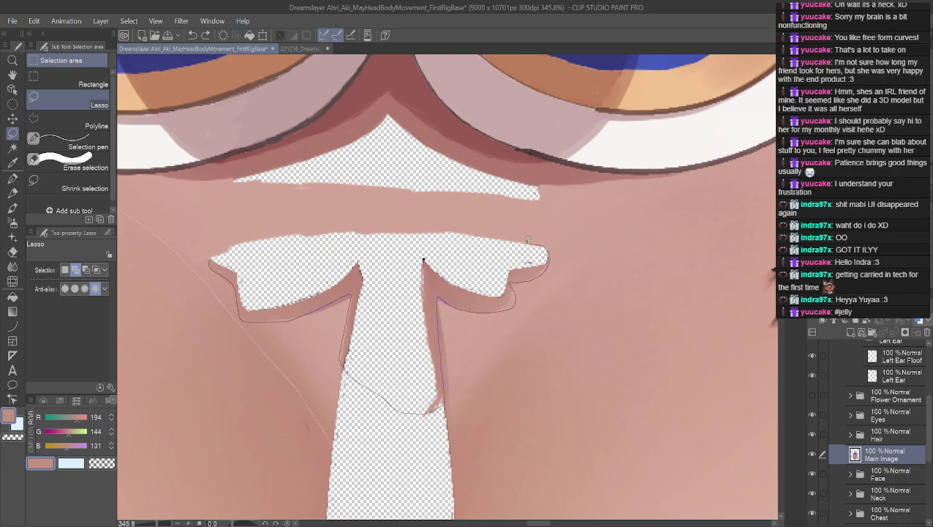
mouse_move(495, 236)
mouse_down()
mouse_move(447, 222)
mouse_move(213, 261)
mouse_up()
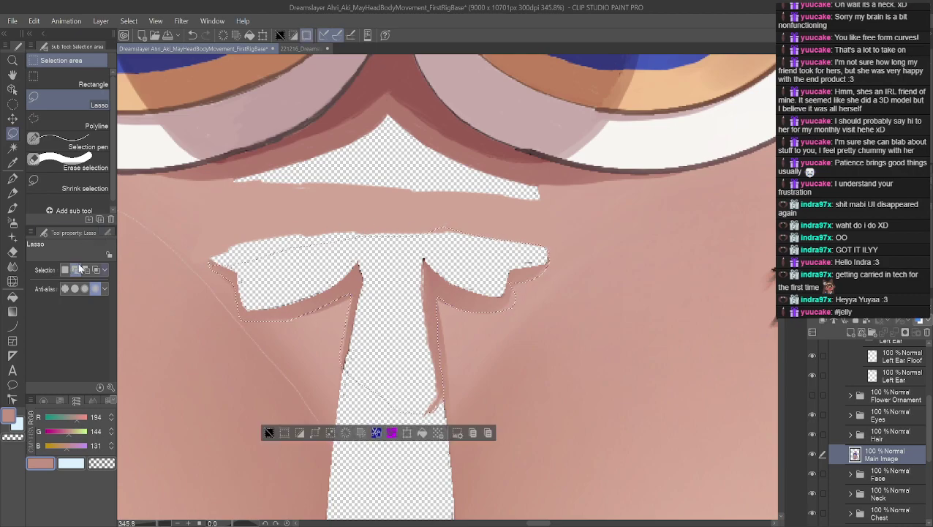
- Refine the shadow selection's upper and right borders with the Lasso by adding and subtracting areas
mouse_move(428, 235)
mouse_down()
mouse_move(463, 230)
mouse_move(419, 216)
mouse_move(425, 223)
mouse_up()
mouse_move(549, 278)
mouse_down()
mouse_move(516, 294)
mouse_move(520, 285)
mouse_move(508, 312)
mouse_up()
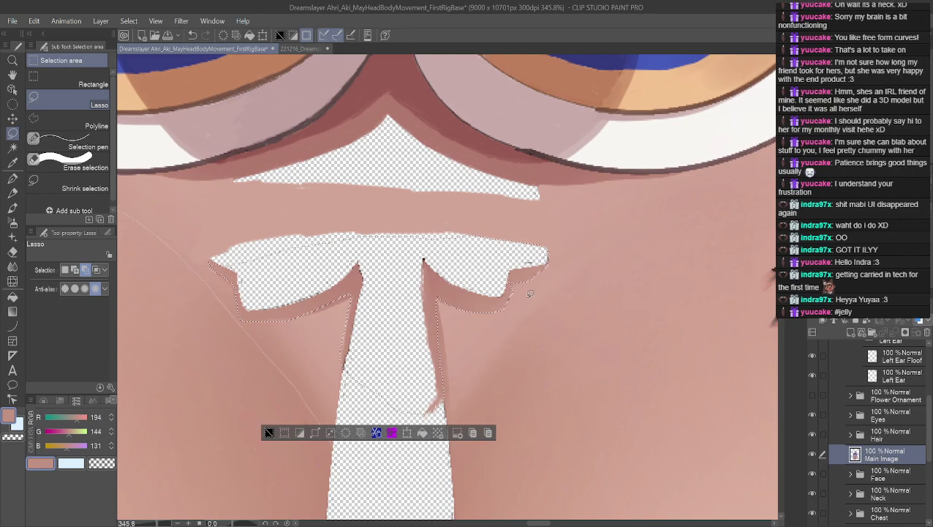
click(74, 269)
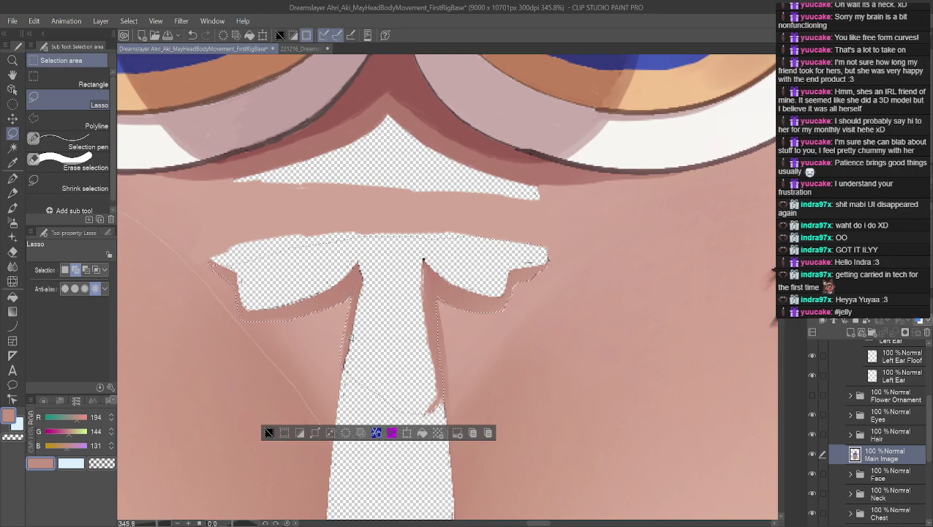
click(86, 270)
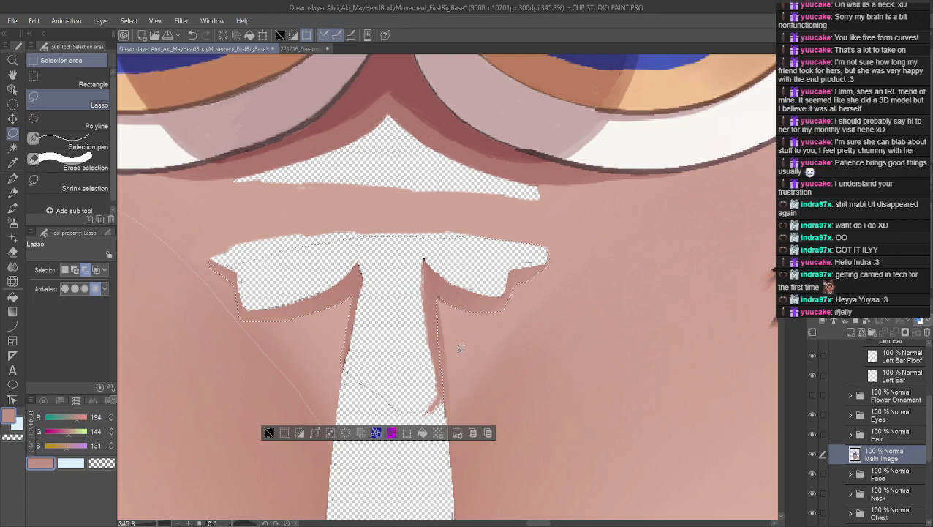
click(74, 271)
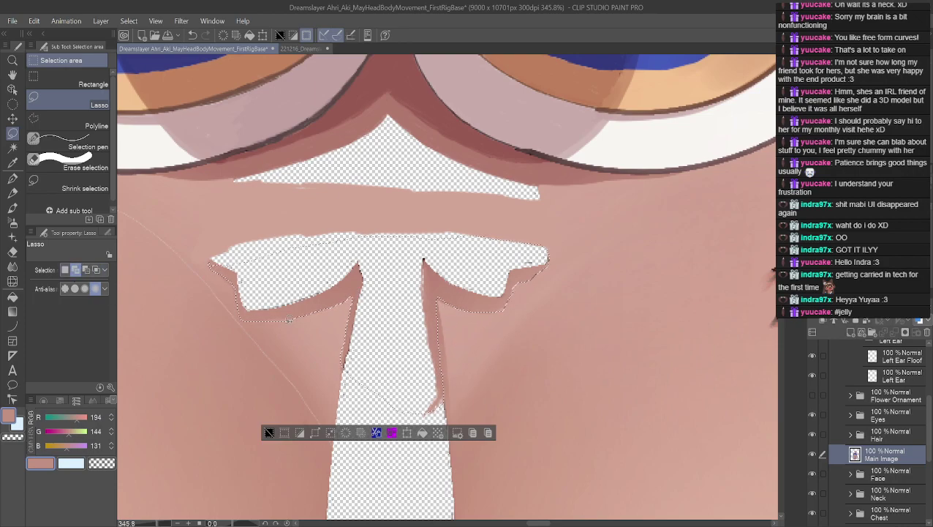
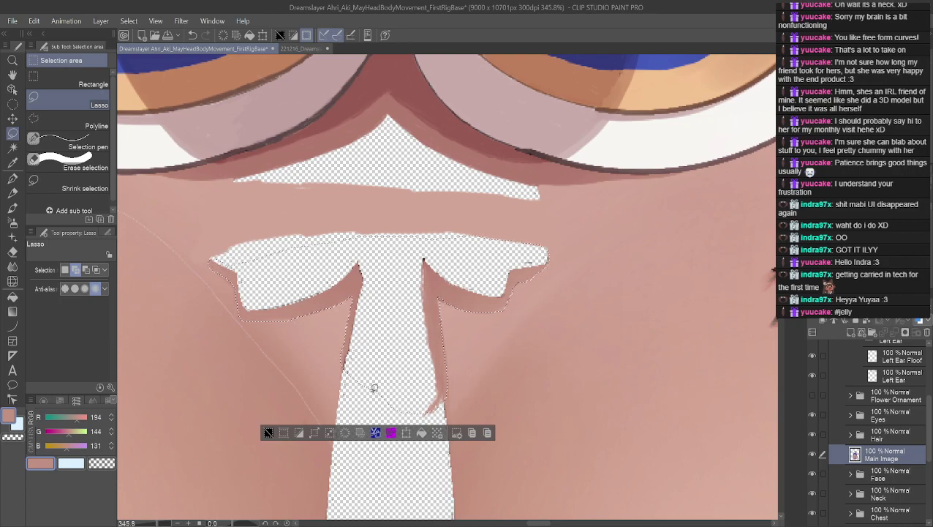
- Cut and paste the selected shadow onto a new layer named N.Orn Undershadow and move it directly below the Flower Ornament folder's contents
click(375, 432)
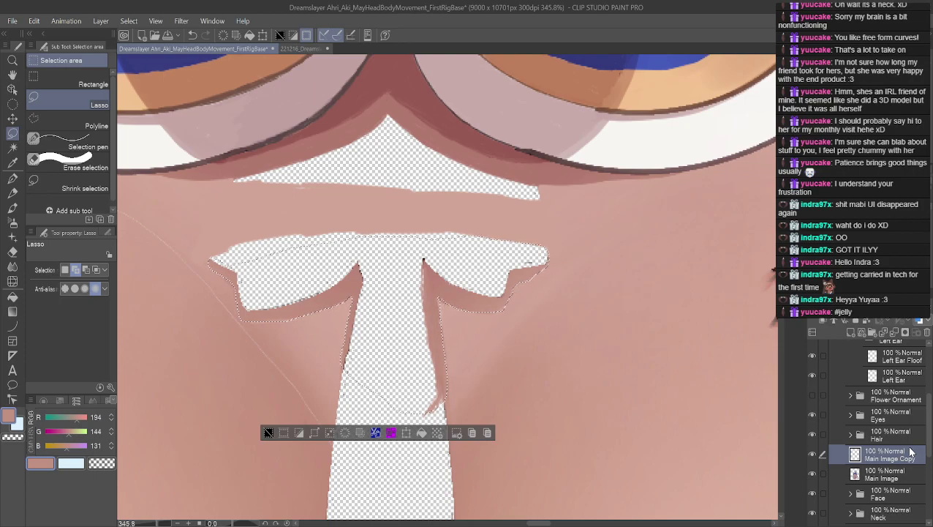
key(Return)
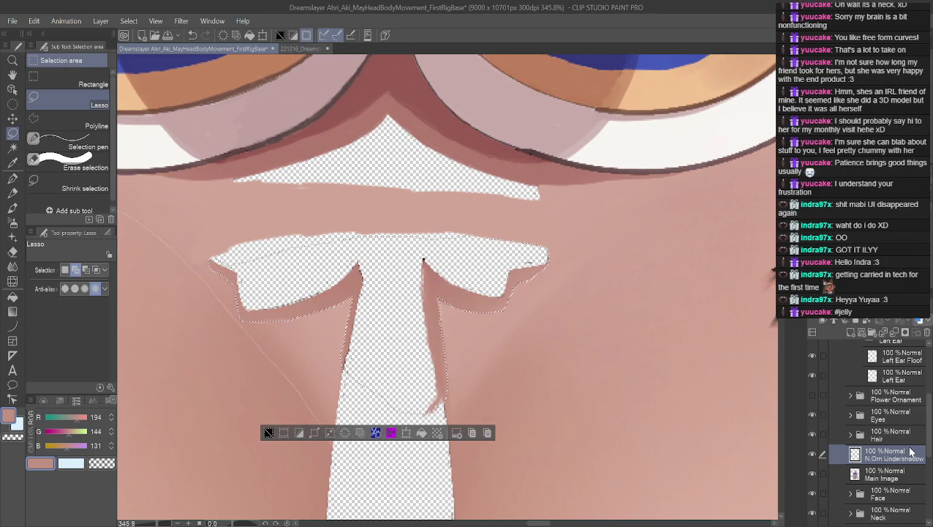
click(855, 395)
click(851, 395)
drag(893, 494, 913, 450)
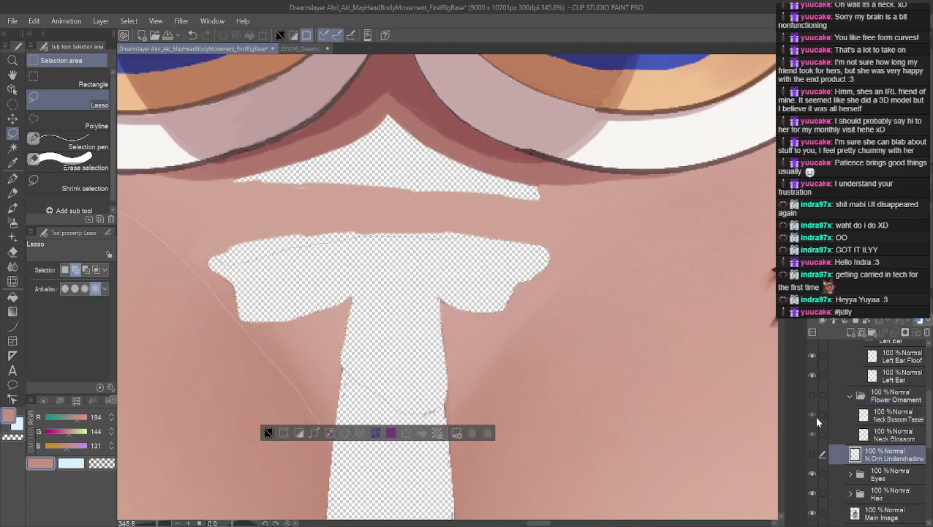
- Place N.Orn Undershadow inside the Flower Ornament folder below Neck Blossom, collapse the folder and clear the selection
click(812, 454)
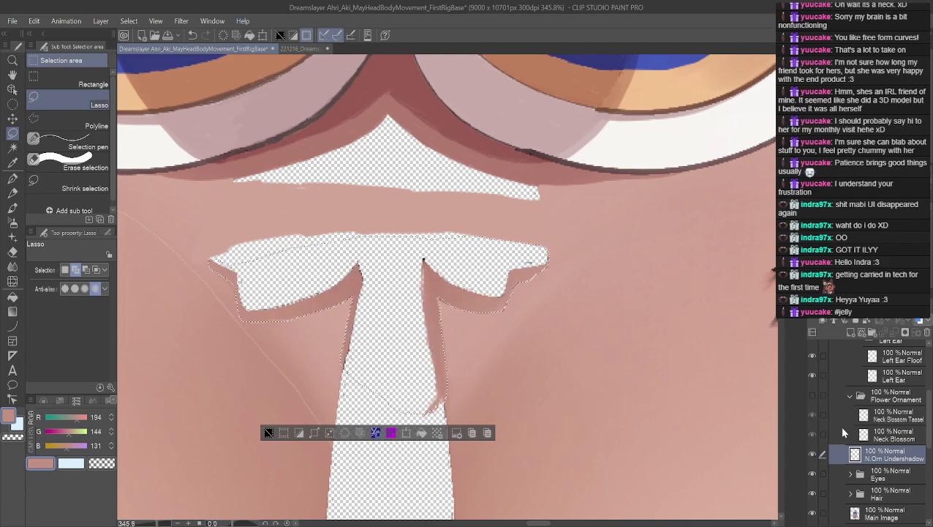
click(813, 395)
click(813, 395)
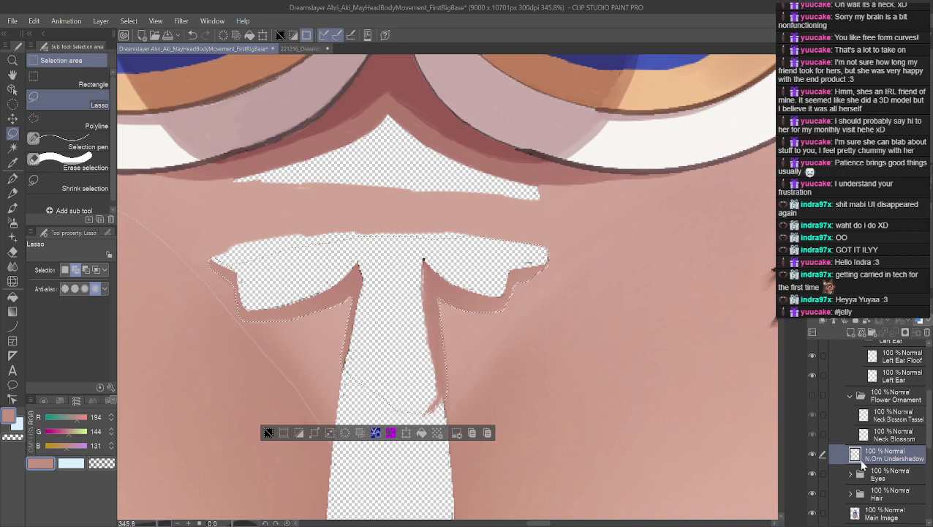
click(850, 396)
click(850, 396)
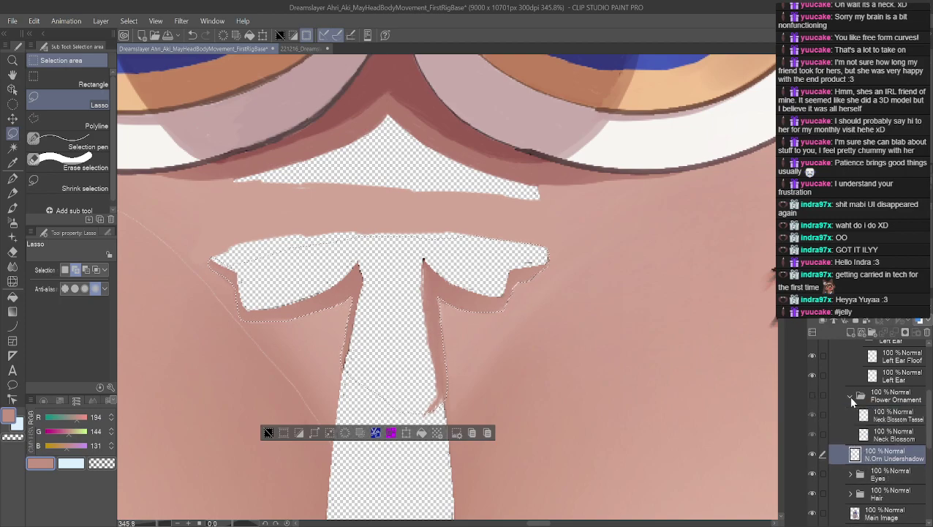
drag(874, 453, 888, 436)
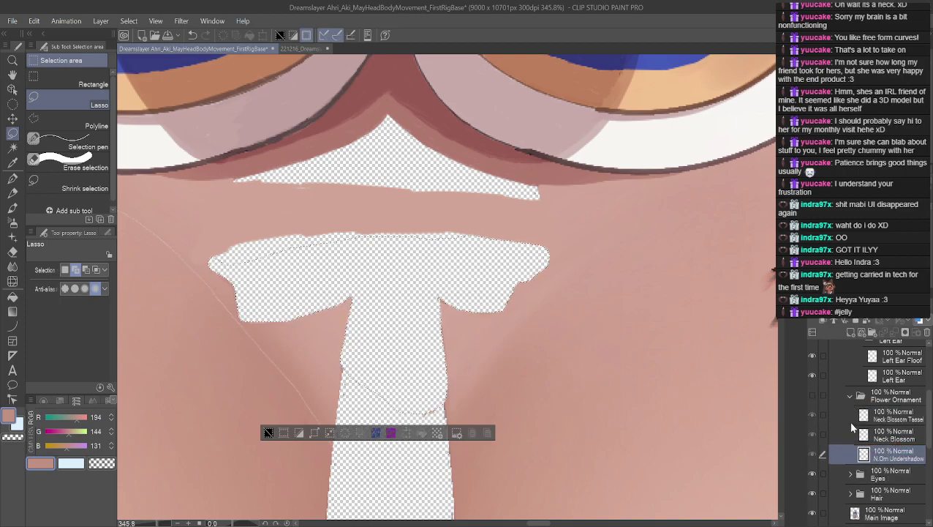
click(849, 397)
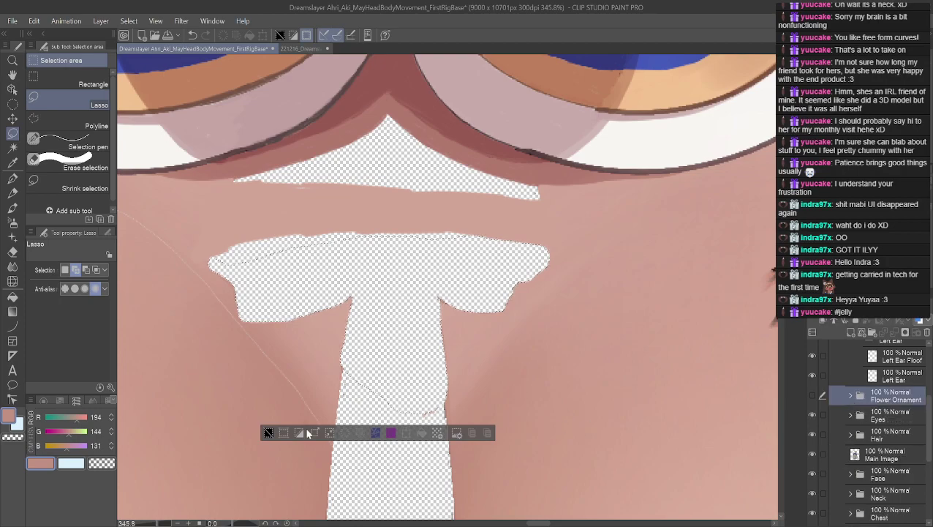
click(266, 429)
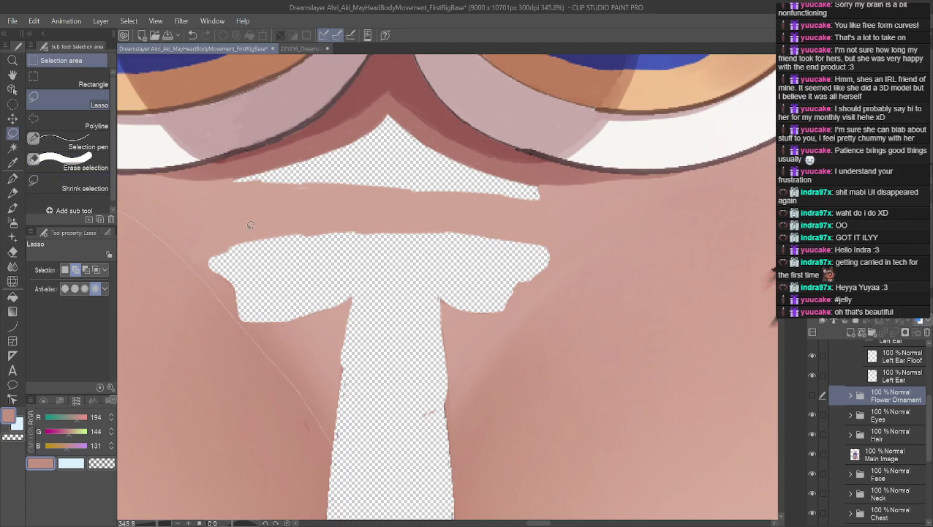
- On the Main Image layer, sample skin RGB 210, 165, 151 and paint along the lower cut-out's upper edge with the Mapping pen
click(13, 178)
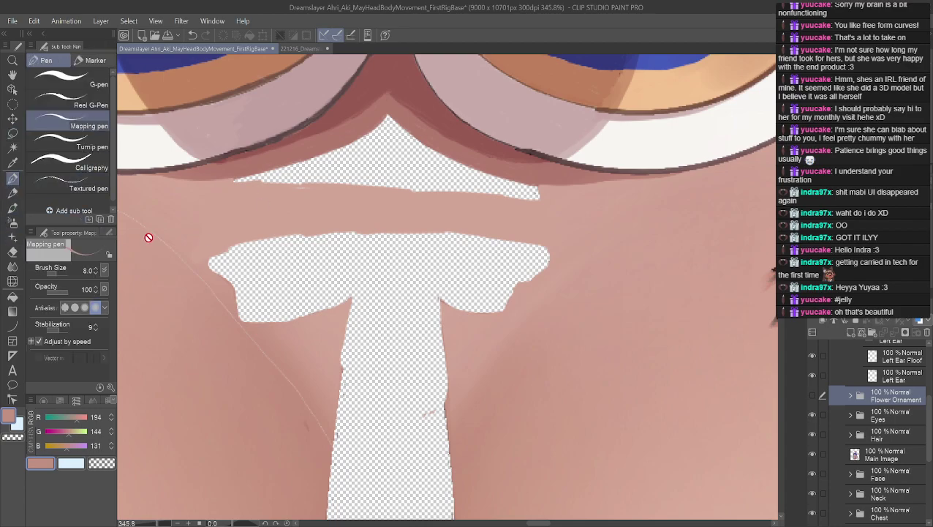
alt+click(212, 278)
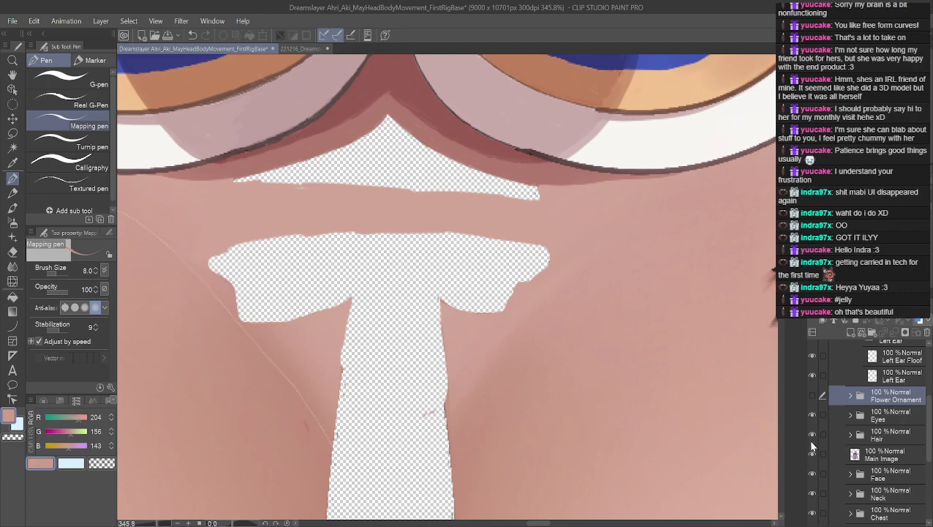
click(869, 455)
alt+click(220, 252)
mouse_move(205, 272)
mouse_down()
mouse_move(227, 280)
mouse_move(229, 242)
mouse_move(239, 254)
mouse_move(289, 188)
mouse_move(322, 231)
mouse_move(246, 240)
mouse_move(379, 236)
mouse_move(553, 252)
mouse_move(487, 248)
mouse_move(521, 258)
mouse_move(348, 237)
mouse_move(286, 249)
mouse_move(235, 275)
mouse_move(232, 287)
mouse_move(230, 262)
mouse_move(213, 260)
mouse_move(285, 263)
mouse_move(289, 248)
mouse_move(240, 250)
mouse_move(329, 245)
mouse_move(466, 259)
mouse_up()
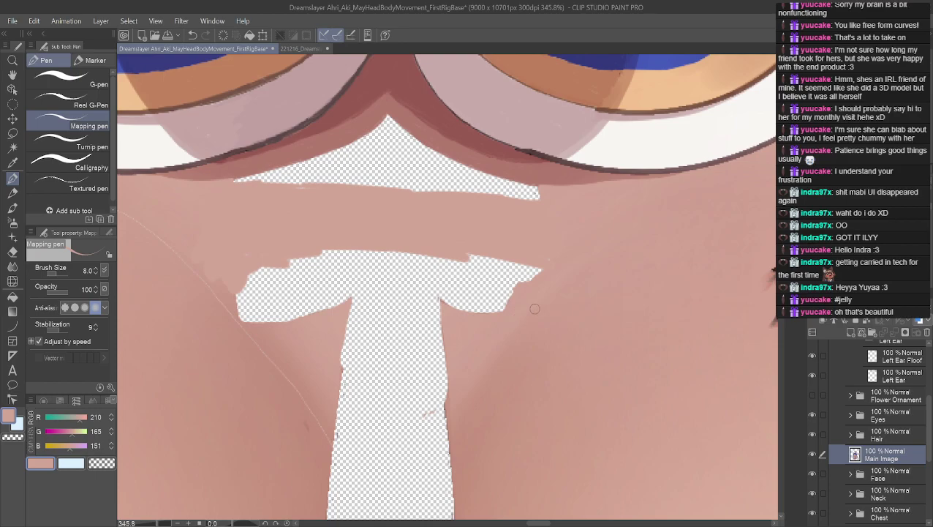
- Fill the lower cut-out's right arm with sampled skin colour and touch up its left tip with darker skin RGB 198, 151, 136
mouse_move(530, 291)
alt+mouse_down()
mouse_move(538, 262)
mouse_move(497, 306)
alt+mouse_up()
mouse_move(541, 265)
mouse_down()
mouse_move(485, 311)
mouse_move(512, 267)
mouse_move(502, 268)
mouse_move(460, 320)
mouse_move(478, 255)
mouse_move(435, 320)
mouse_move(467, 265)
mouse_move(453, 308)
mouse_move(460, 297)
mouse_move(457, 287)
mouse_move(439, 318)
mouse_move(472, 261)
mouse_up()
alt+click(233, 306)
drag(233, 306, 249, 326)
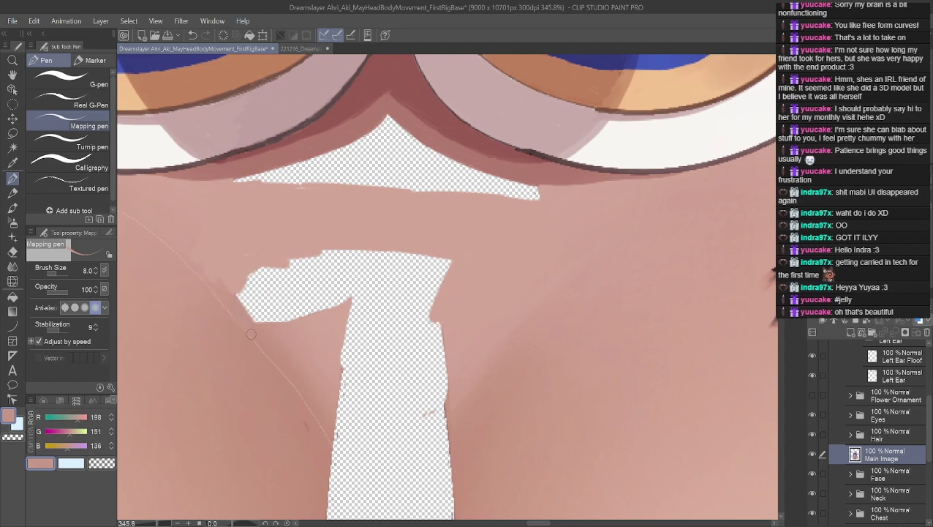
- Reduce the Mapping pen size to 4 and paint a shadow stroke in RGB 196, 145, 130 running up-left from the cut-out's left tip
mouse_move(215, 286)
mouse_down()
mouse_move(225, 299)
mouse_move(197, 263)
mouse_move(166, 268)
mouse_up()
key(ctrl+z)
alt+click(228, 297)
click(95, 273)
click(96, 272)
click(96, 272)
alt+click(260, 342)
drag(252, 333, 246, 326)
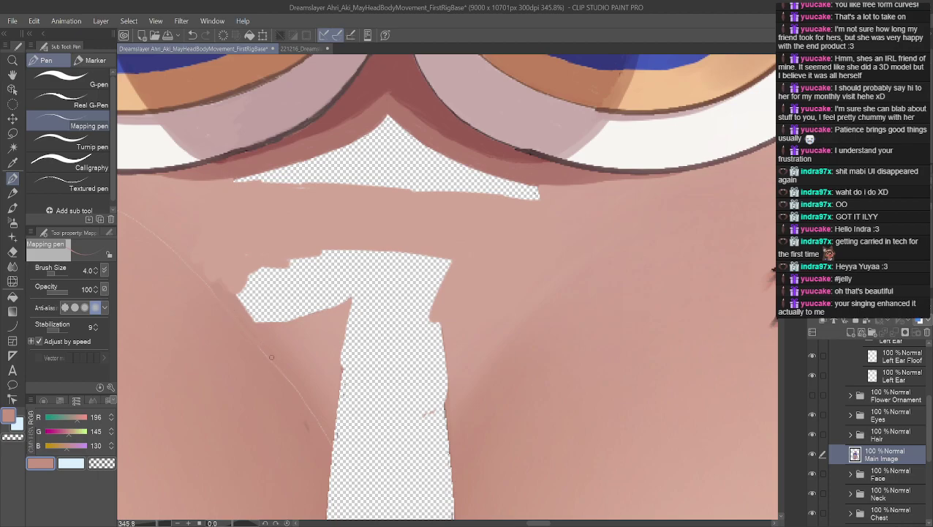
drag(257, 322, 193, 265)
- Try to soften the shadow stroke beyond the cut-out's left tip with sampled skin RGB 208, 163, 149, and undo the strokes
alt+click(198, 267)
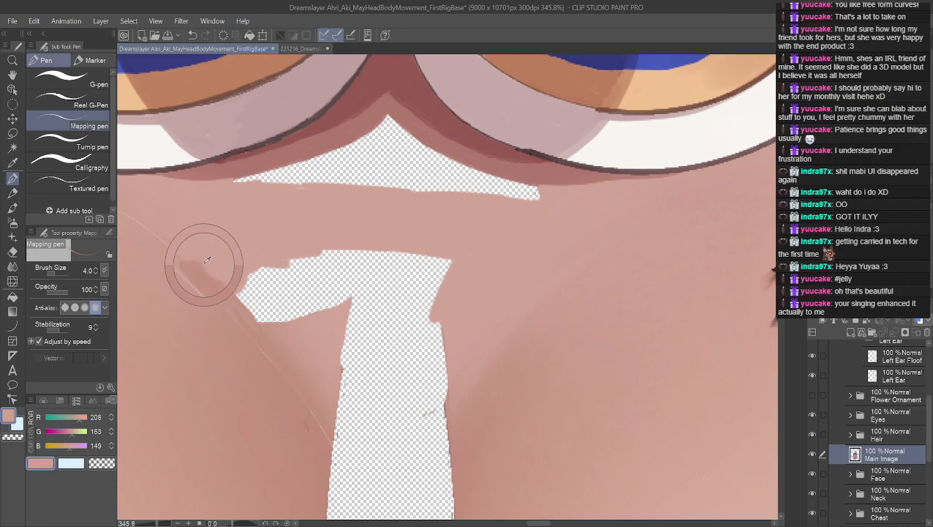
mouse_move(196, 265)
mouse_down()
mouse_move(240, 316)
mouse_move(233, 297)
mouse_up()
key(ctrl+z)
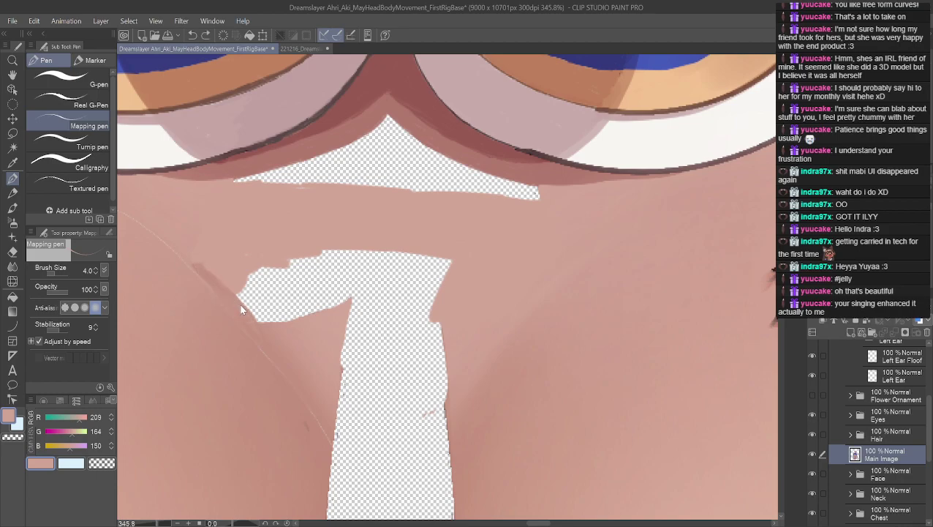
drag(196, 260, 210, 268)
key(ctrl+z)
key(ctrl+z)
- Paint a thin shadow edge in RGB 198, 151, 136 along the cut-out's left tip and resample skin RGB 210, 165, 151
alt+click(213, 273)
drag(237, 293, 256, 316)
alt+click(226, 290)
key(ctrl+z)
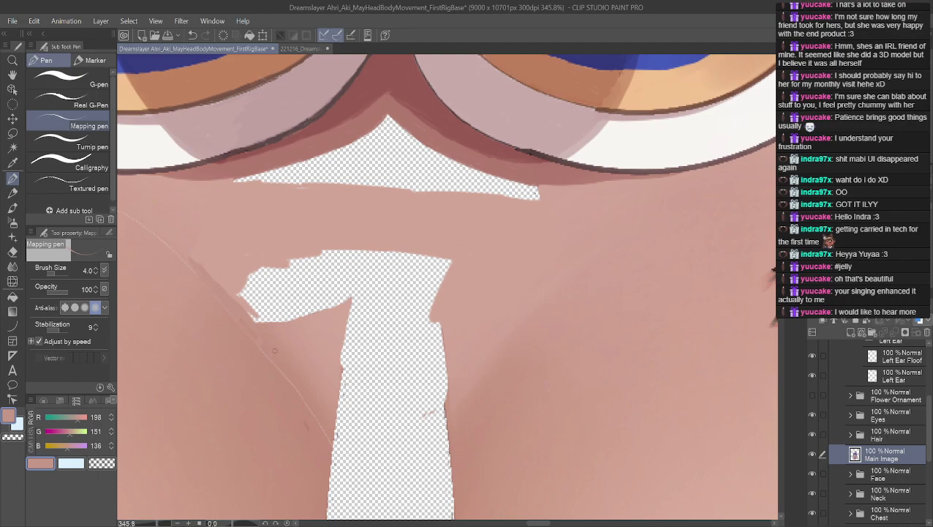
alt+click(232, 285)
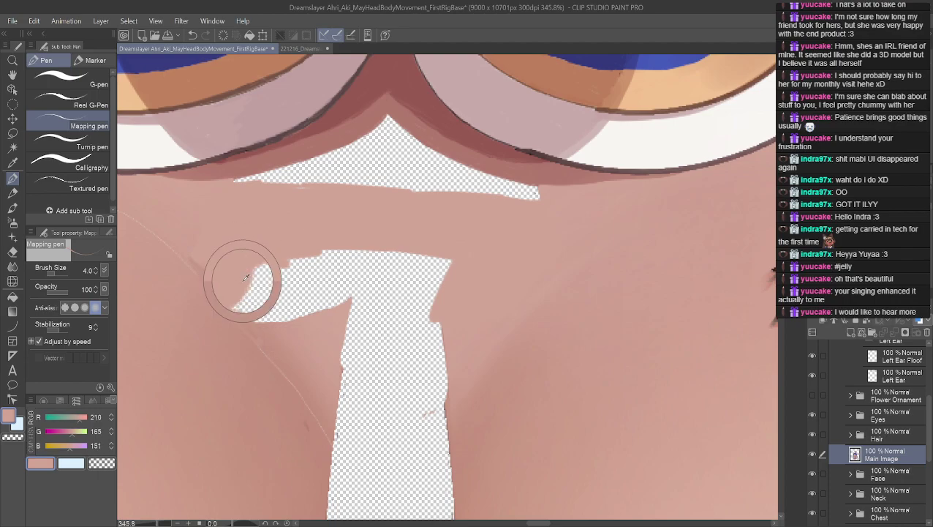
alt+click(239, 288)
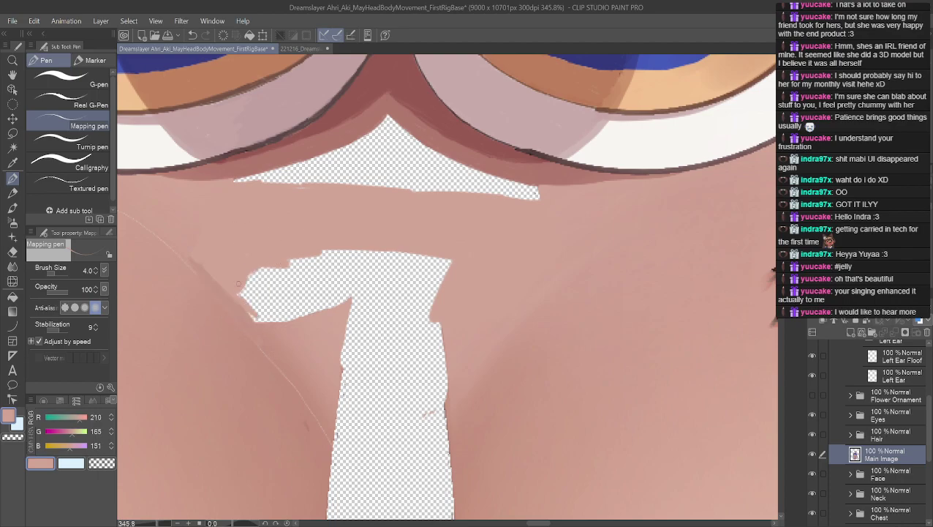
- Paint skin RGB 210, 165, 151 over the upper part of the lower cut-out, narrowing its left arm to a thin strip
mouse_move(335, 250)
mouse_down()
mouse_move(259, 273)
mouse_move(268, 266)
mouse_move(232, 296)
mouse_move(344, 250)
mouse_move(272, 267)
mouse_move(365, 251)
mouse_move(436, 249)
mouse_move(463, 260)
mouse_move(381, 253)
mouse_up()
mouse_move(318, 262)
mouse_down()
mouse_move(349, 259)
mouse_move(303, 269)
mouse_move(248, 298)
mouse_move(319, 265)
mouse_move(382, 264)
mouse_move(431, 297)
mouse_up()
mouse_move(441, 261)
mouse_down()
mouse_move(427, 290)
mouse_move(387, 286)
mouse_up()
mouse_move(409, 260)
mouse_down()
mouse_move(364, 280)
mouse_move(309, 271)
mouse_move(352, 261)
mouse_up()
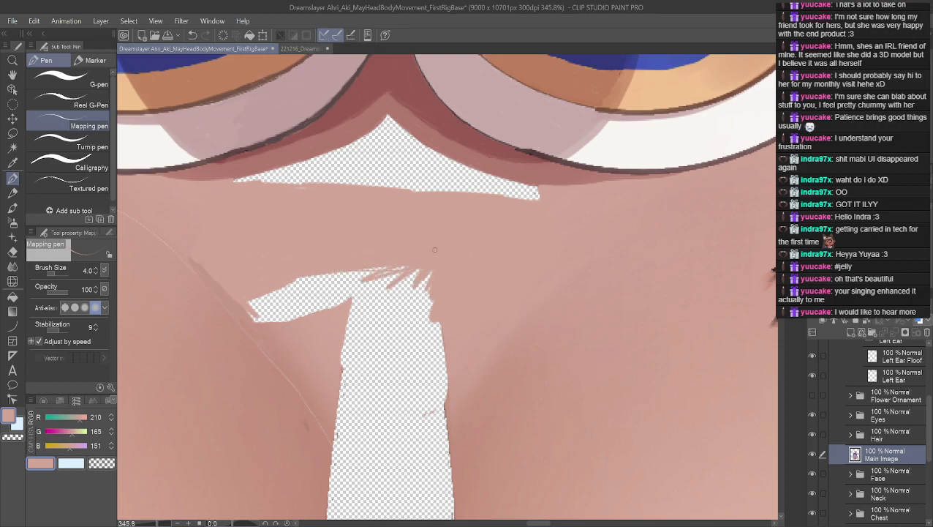
mouse_move(408, 275)
mouse_down()
mouse_move(441, 270)
mouse_move(353, 269)
mouse_move(435, 277)
mouse_move(380, 278)
mouse_move(436, 289)
mouse_move(314, 277)
mouse_move(421, 278)
mouse_move(410, 284)
mouse_move(436, 293)
mouse_move(329, 282)
mouse_move(240, 303)
mouse_move(299, 285)
mouse_move(243, 306)
mouse_move(325, 284)
mouse_move(420, 287)
mouse_move(361, 285)
mouse_move(268, 303)
mouse_move(284, 293)
mouse_move(241, 314)
mouse_move(269, 305)
mouse_up()
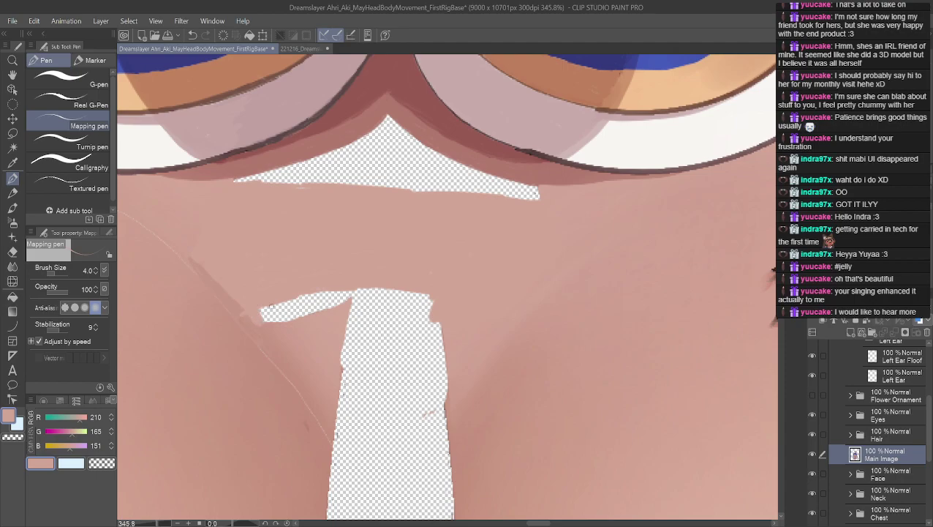
- Shade the outer end of the left arm's lower edge with darker sampled skin and paint over part of the strip with RGB 210, 165, 151
alt+click(235, 311)
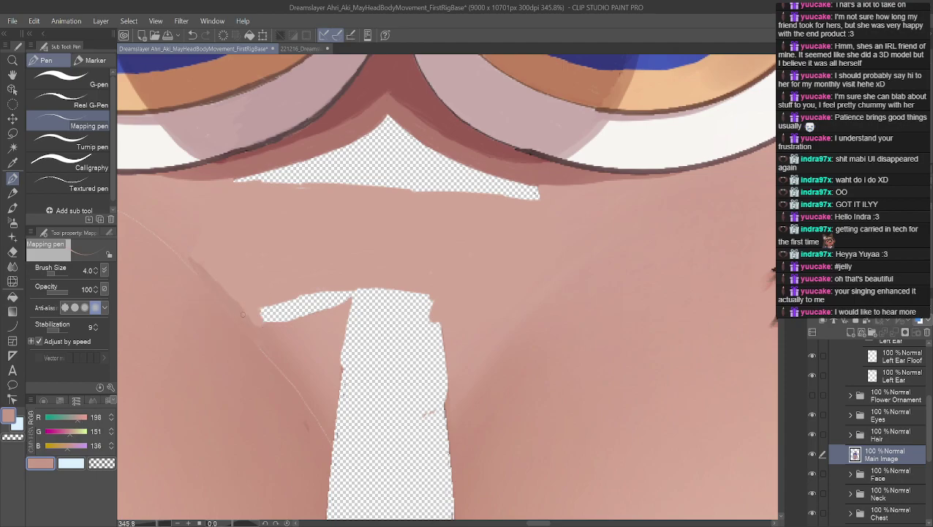
alt+click(271, 324)
drag(276, 326, 307, 316)
alt+click(270, 323)
mouse_move(258, 311)
mouse_down()
mouse_move(279, 318)
mouse_move(293, 312)
mouse_move(263, 302)
mouse_move(343, 292)
mouse_up()
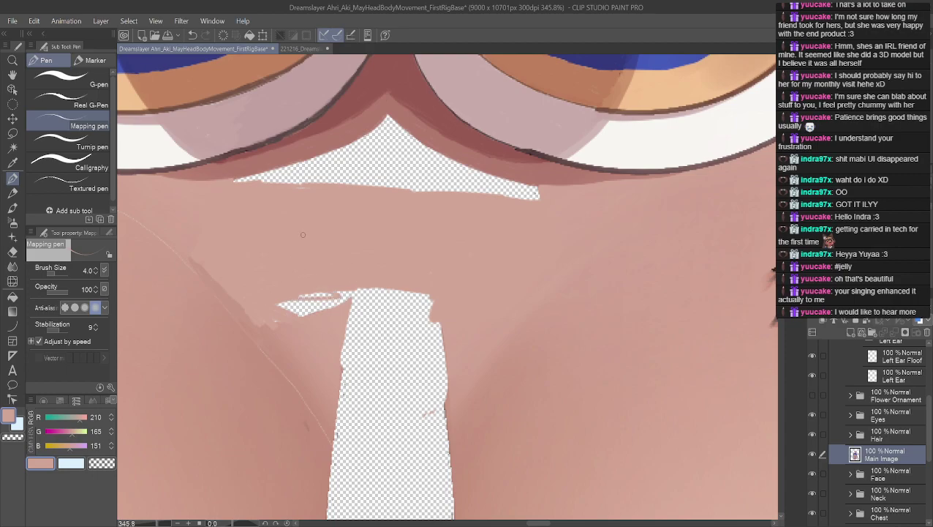
- Fill the rest of the cut-out's left arm and the top of its vertical part with skin RGB 210, 165, 151
mouse_move(276, 315)
mouse_down()
mouse_move(291, 303)
mouse_move(384, 291)
mouse_up()
mouse_move(319, 291)
mouse_down()
mouse_move(451, 294)
mouse_move(385, 296)
mouse_move(430, 304)
mouse_up()
drag(370, 299, 424, 303)
drag(364, 298, 392, 300)
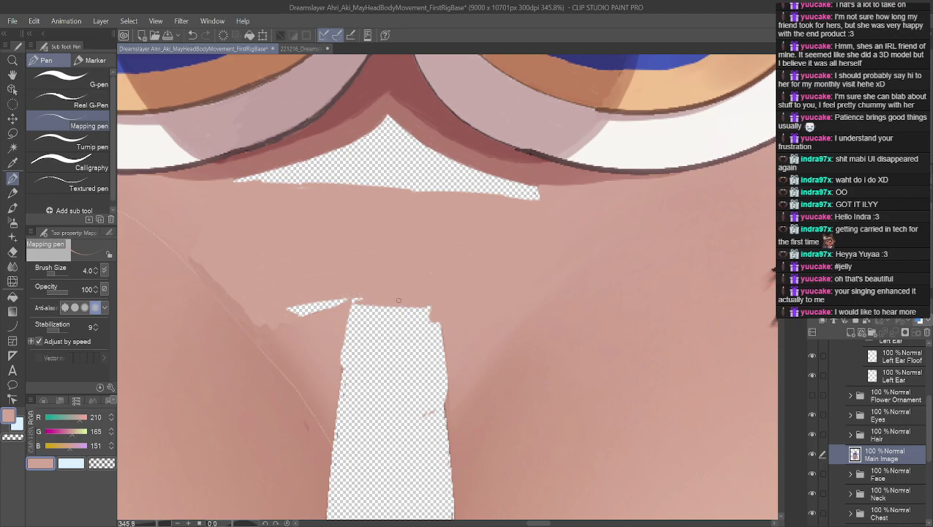
mouse_move(298, 306)
mouse_down()
mouse_move(302, 316)
mouse_move(343, 300)
mouse_move(301, 312)
mouse_move(429, 313)
mouse_move(357, 305)
mouse_up()
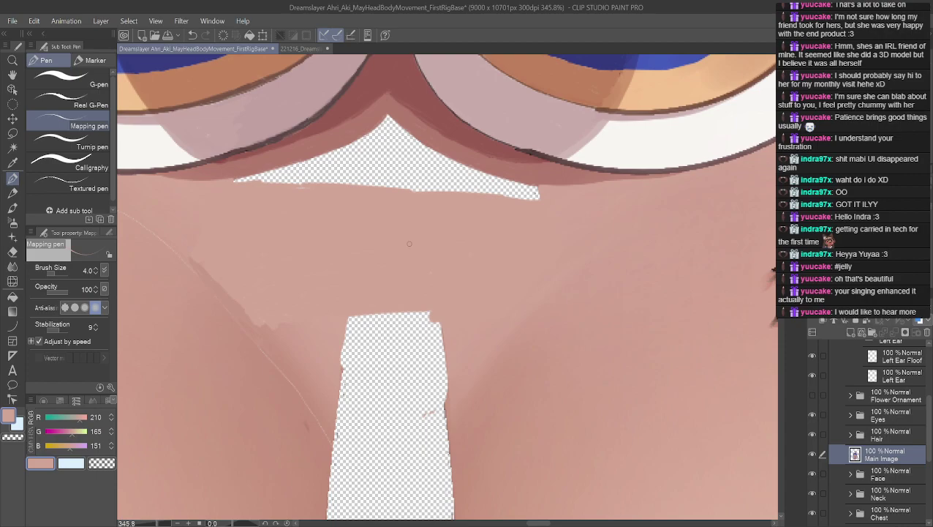
- Extend the skin RGB 210, 165, 151 downward across the upper section of the vertical cut-out, from one side to the other
mouse_move(429, 313)
mouse_down()
mouse_move(346, 314)
mouse_move(426, 322)
mouse_move(354, 327)
mouse_move(456, 325)
mouse_move(380, 329)
mouse_move(443, 338)
mouse_move(368, 338)
mouse_move(444, 344)
mouse_up()
mouse_move(369, 343)
mouse_down()
mouse_move(424, 340)
mouse_move(330, 353)
mouse_move(449, 355)
mouse_move(421, 343)
mouse_move(447, 359)
mouse_move(348, 367)
mouse_move(409, 364)
mouse_up()
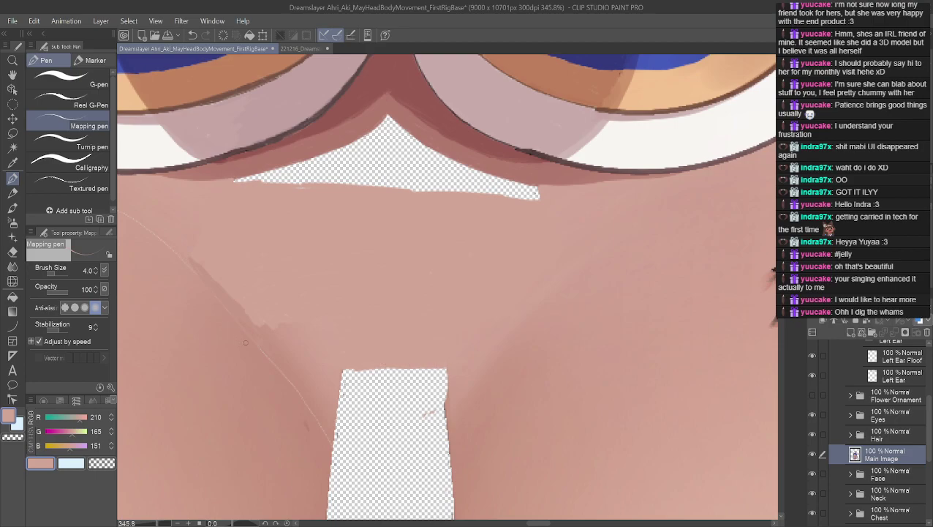
mouse_move(355, 370)
mouse_down()
mouse_move(444, 371)
mouse_move(370, 376)
mouse_move(416, 376)
mouse_up()
mouse_move(416, 376)
mouse_down()
mouse_move(359, 374)
mouse_move(442, 374)
mouse_move(358, 380)
mouse_move(403, 378)
mouse_up()
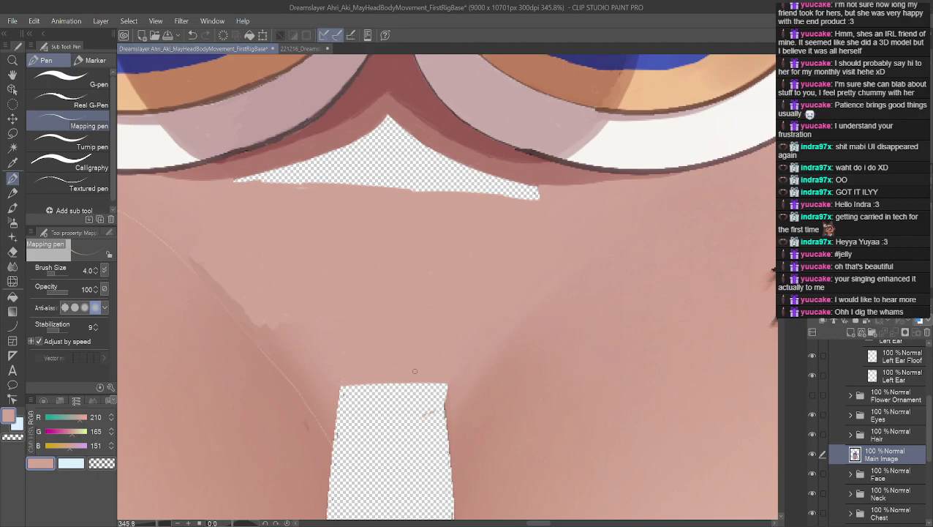
mouse_move(446, 390)
mouse_down()
mouse_move(351, 386)
mouse_move(359, 374)
mouse_move(338, 431)
mouse_move(335, 419)
mouse_up()
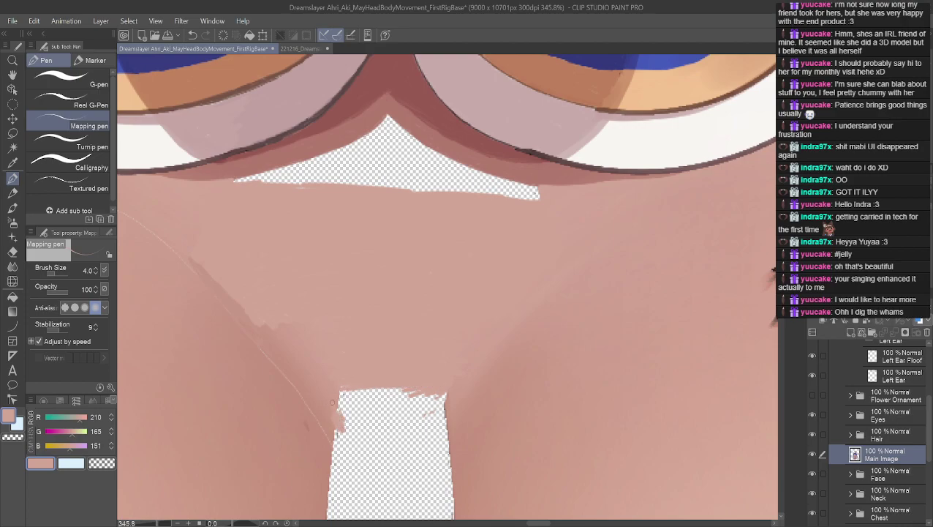
- Sample shadow tones from both sides of the vertical cut-out and draw two slanted guide strokes converging toward its centre
alt+click(324, 399)
mouse_move(344, 433)
mouse_down()
mouse_move(329, 405)
mouse_move(357, 458)
mouse_up()
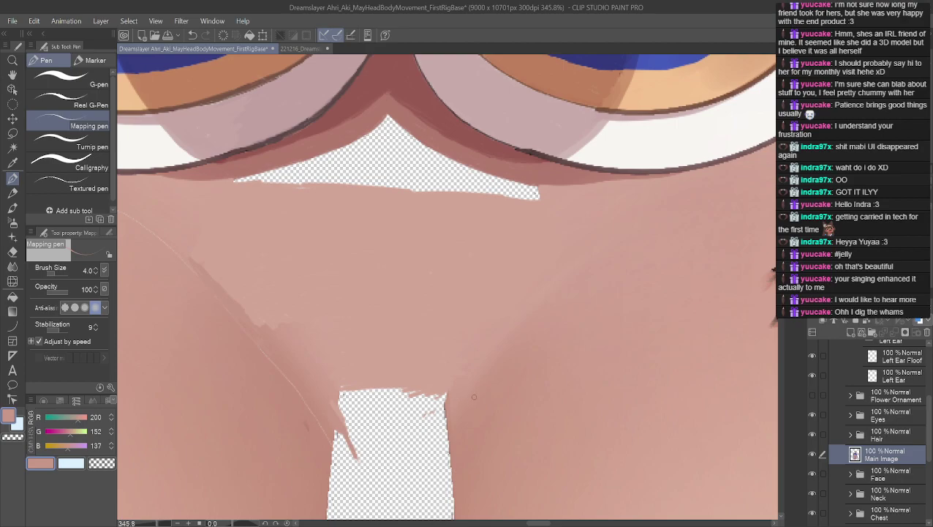
alt+click(455, 423)
drag(448, 447, 409, 512)
alt+click(338, 420)
drag(348, 429, 387, 517)
alt+click(455, 443)
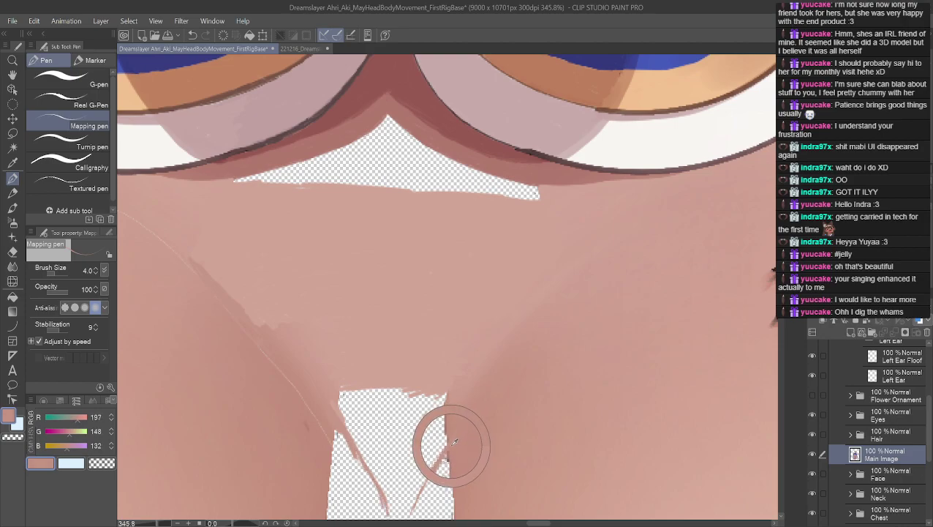
drag(426, 474, 403, 516)
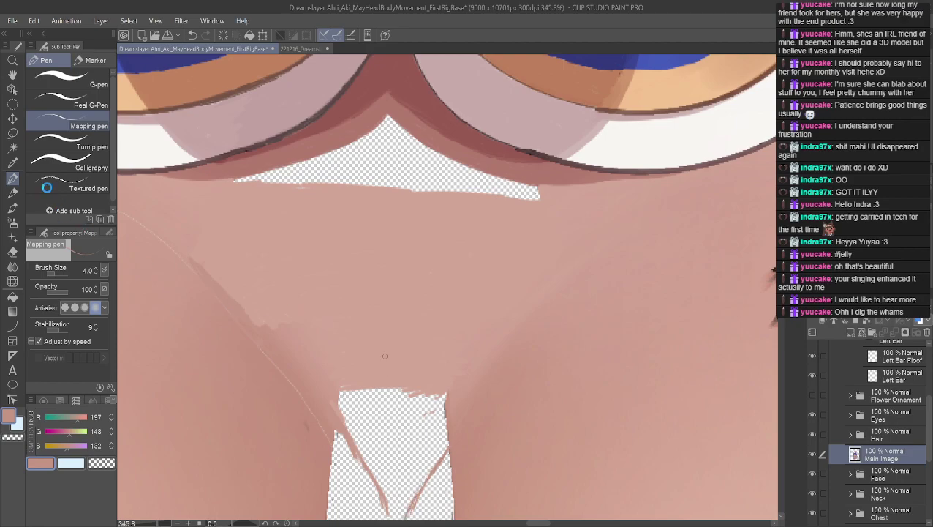
- Draw size 3 curves in RGB 197, 148, 132 from both sides of the cut-out to the cleavage line, plus short curves at upper right
click(12, 75)
drag(400, 495, 417, 268)
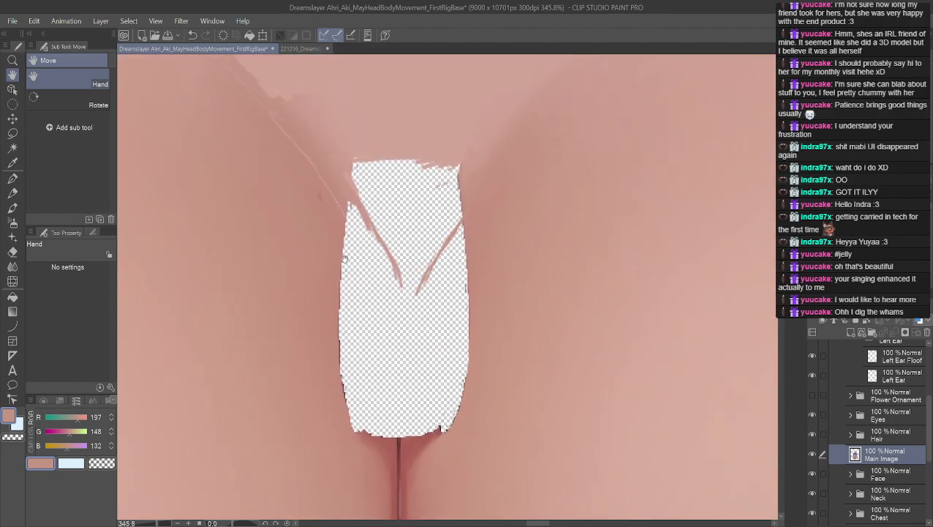
click(13, 326)
drag(335, 165, 398, 441)
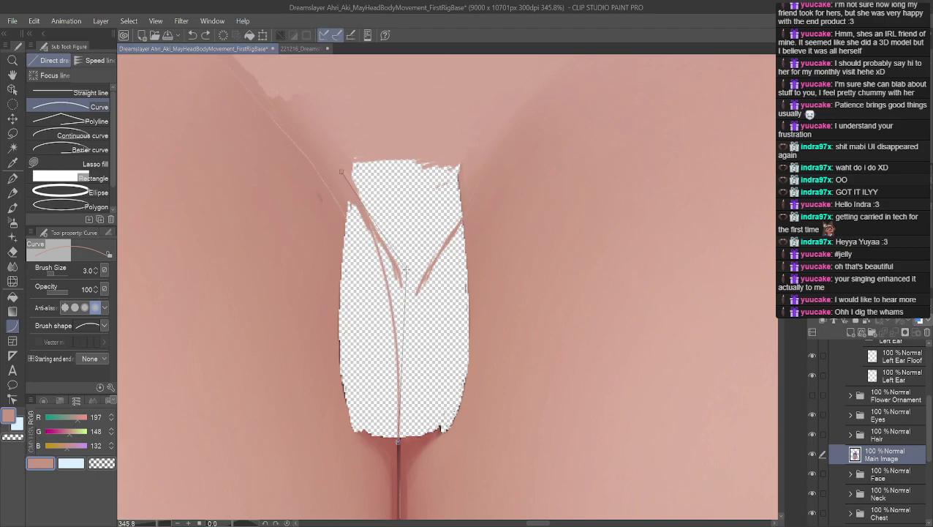
click(407, 269)
drag(466, 218, 399, 440)
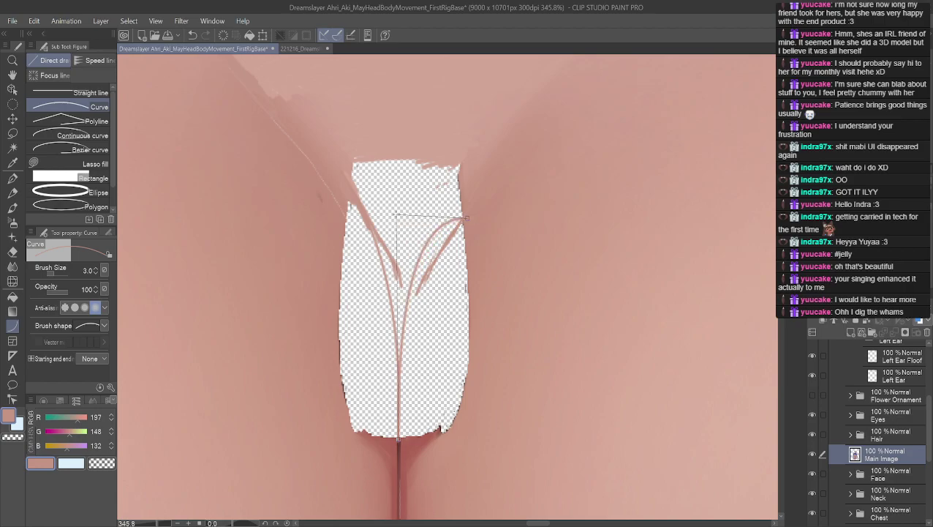
click(395, 216)
mouse_move(434, 231)
mouse_down()
mouse_move(468, 198)
mouse_move(447, 199)
mouse_up()
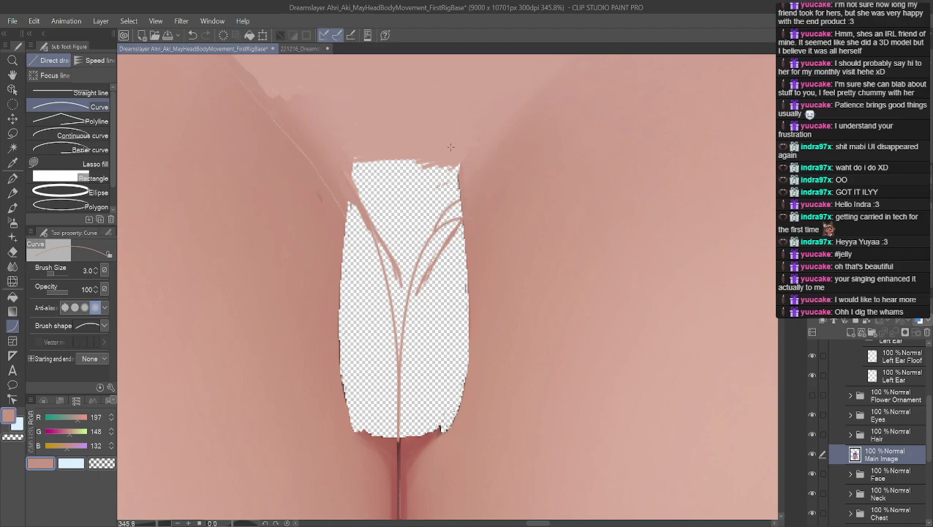
- With the Mapping pen, paint shadow RGB 197, 147, 131 over the upper-right curves and extend the shadow at the cut-out's upper-left corner
key(p)
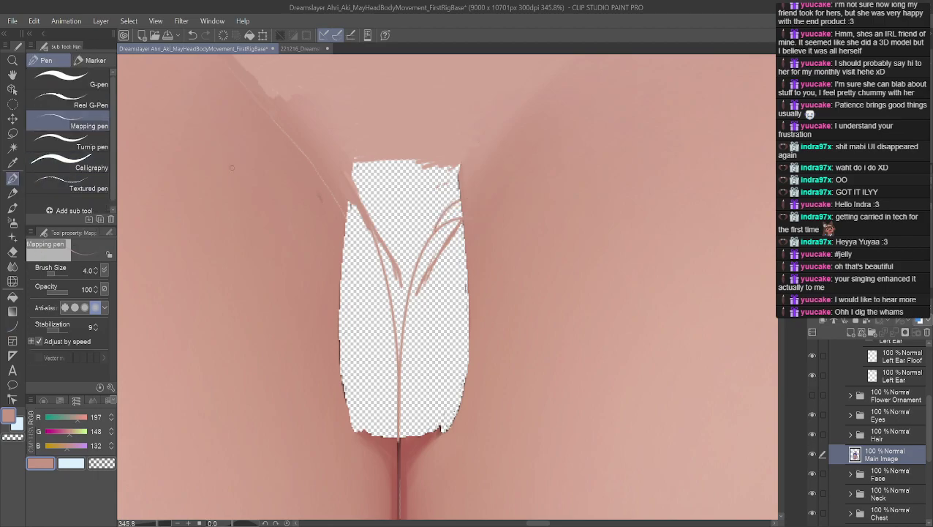
mouse_move(450, 226)
mouse_down()
mouse_move(461, 212)
mouse_move(437, 232)
mouse_move(433, 214)
mouse_move(466, 198)
mouse_move(420, 241)
mouse_up()
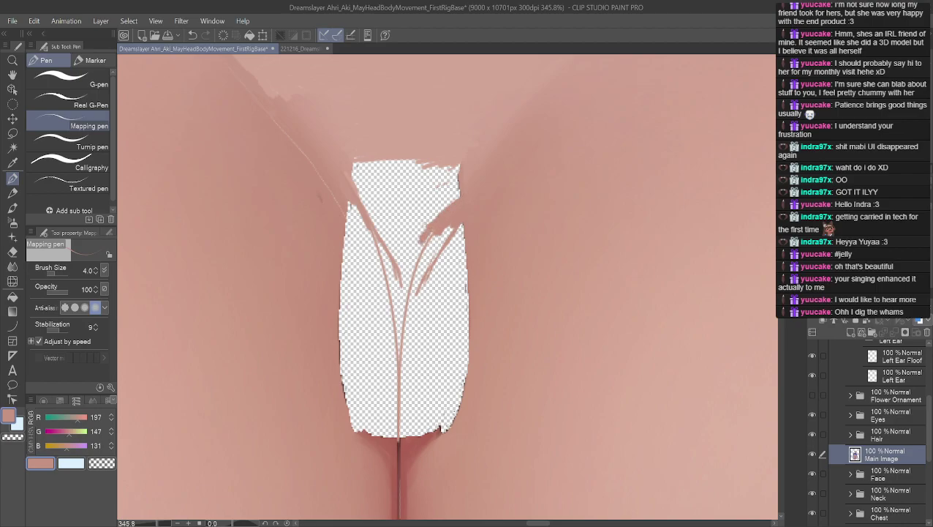
alt+click(368, 153)
alt+click(346, 186)
alt+click(357, 178)
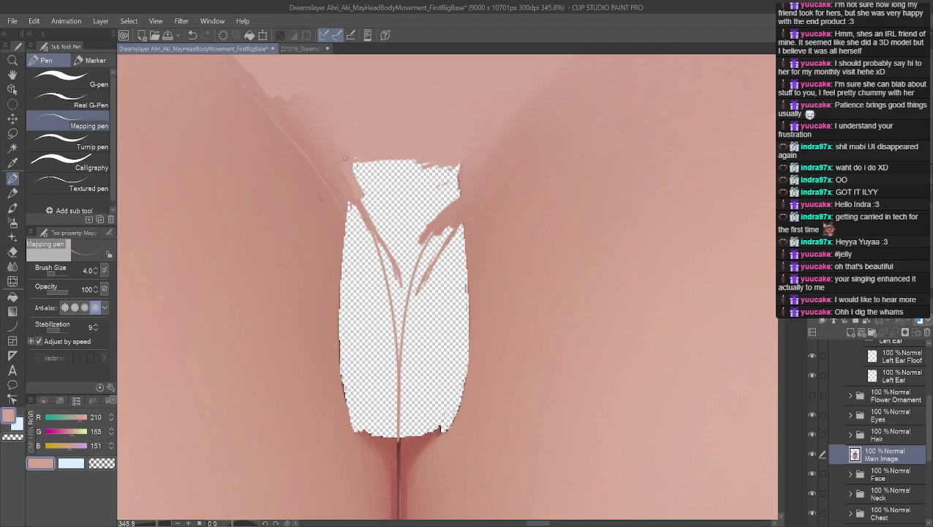
- Paint skin along the cut-out's top edge and add diagonal mid-tone strokes in RGB 205, 158, 143 from its upper-right corner
mouse_move(395, 155)
mouse_down()
mouse_move(365, 161)
mouse_move(419, 158)
mouse_move(448, 183)
mouse_move(428, 194)
mouse_move(436, 179)
mouse_move(419, 197)
mouse_move(446, 196)
mouse_move(418, 227)
mouse_up()
alt+click(465, 176)
alt+click(479, 160)
drag(456, 187, 407, 235)
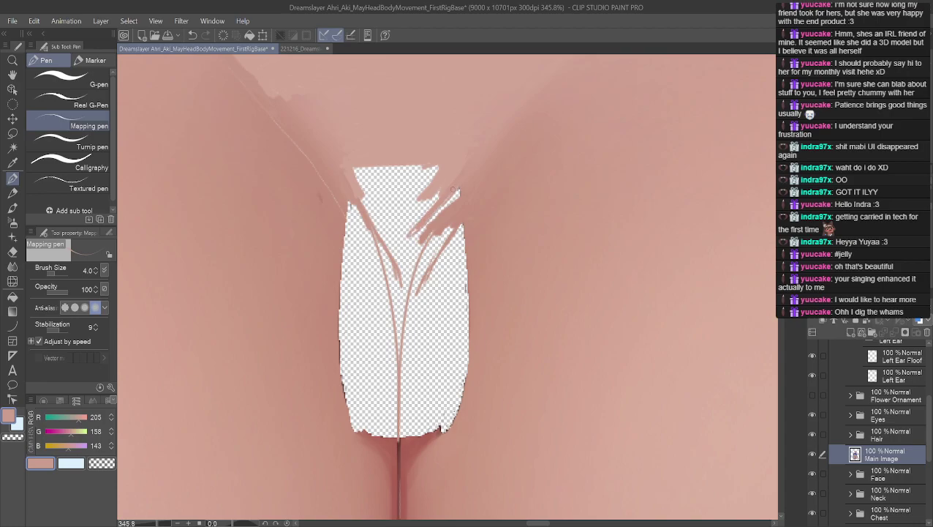
drag(440, 205, 412, 239)
drag(456, 194, 404, 251)
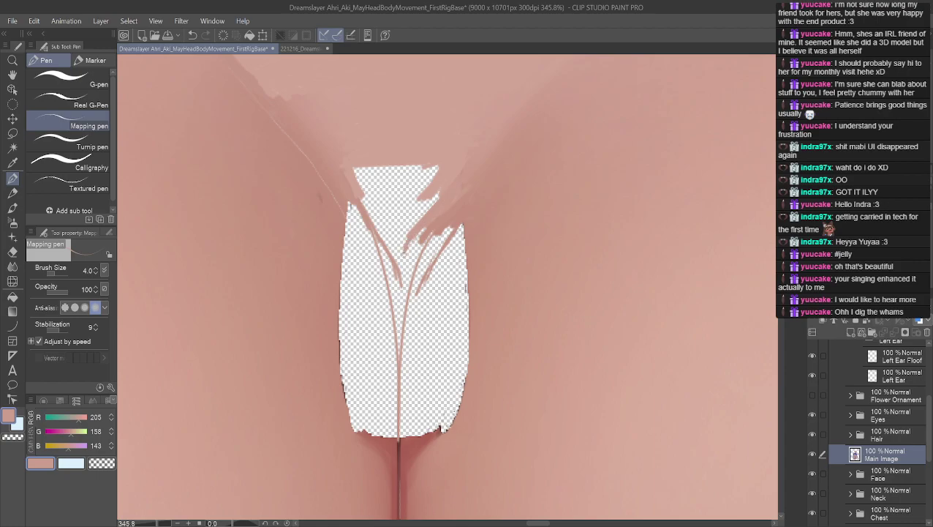
- Paint the left shadow in RGB 196, 145, 127 down along the left curve, and add RGB 210, 165, 151 strokes below it
alt+click(341, 200)
mouse_move(345, 200)
mouse_down()
mouse_move(354, 221)
mouse_move(349, 211)
mouse_move(354, 218)
mouse_move(318, 206)
mouse_move(341, 208)
mouse_move(344, 198)
mouse_move(378, 259)
mouse_up()
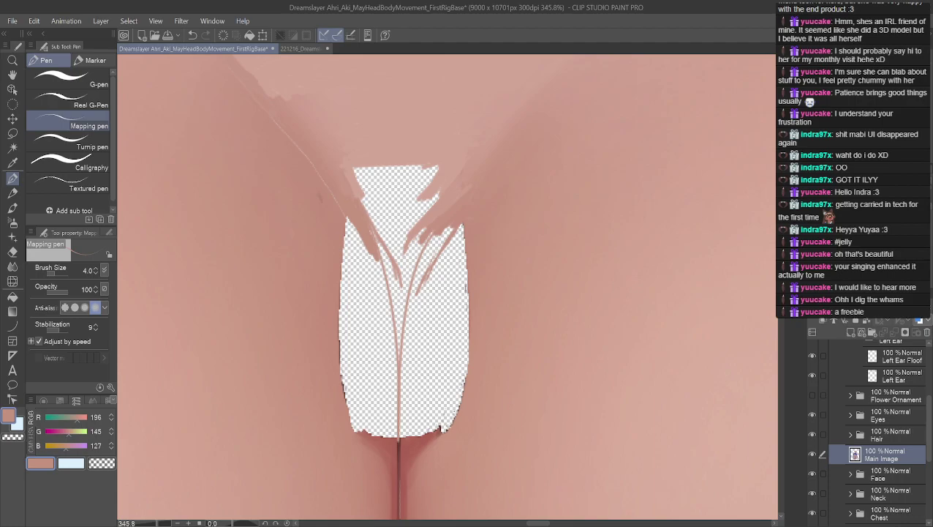
alt+click(343, 157)
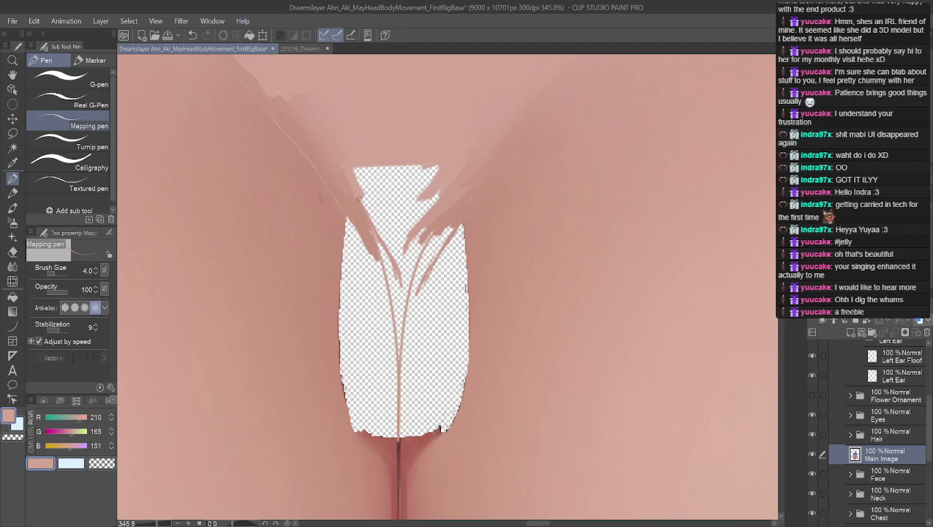
drag(376, 245, 392, 291)
- Fill the right shadow between the curve and guide stroke with sampled tones, tapering it down into the centre line
alt+click(458, 210)
drag(442, 230, 407, 308)
drag(414, 268, 398, 362)
mouse_move(446, 235)
mouse_down()
mouse_move(417, 278)
mouse_move(441, 250)
mouse_up()
alt+click(435, 223)
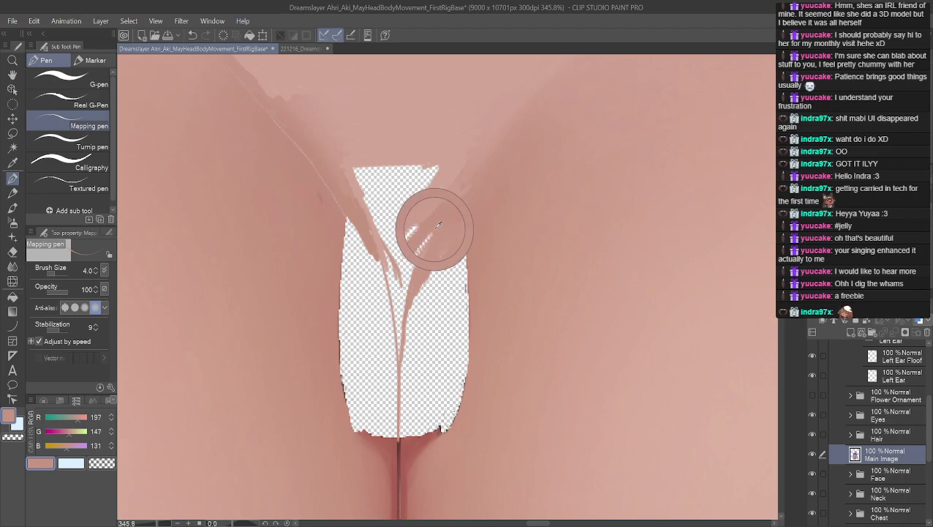
mouse_move(428, 236)
mouse_down()
mouse_move(409, 259)
mouse_move(400, 302)
mouse_move(410, 268)
mouse_up()
drag(401, 316, 399, 342)
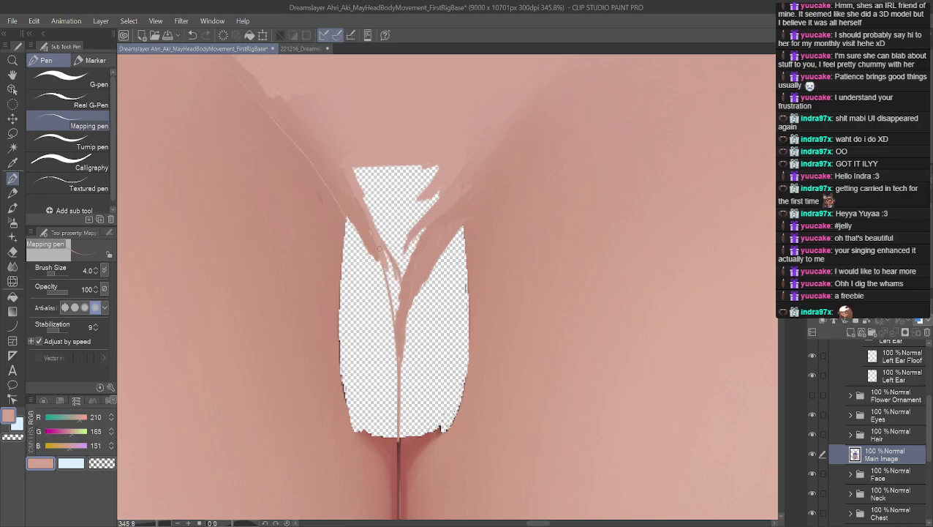
- Fill the V tip and inner edges of both curves with sampled mid-tones, including skin RGB 210, 165, 151
mouse_move(384, 264)
mouse_down()
mouse_move(398, 313)
mouse_move(389, 266)
mouse_move(395, 278)
mouse_move(406, 255)
mouse_up()
mouse_move(423, 224)
mouse_down()
mouse_move(400, 272)
mouse_move(408, 251)
mouse_up()
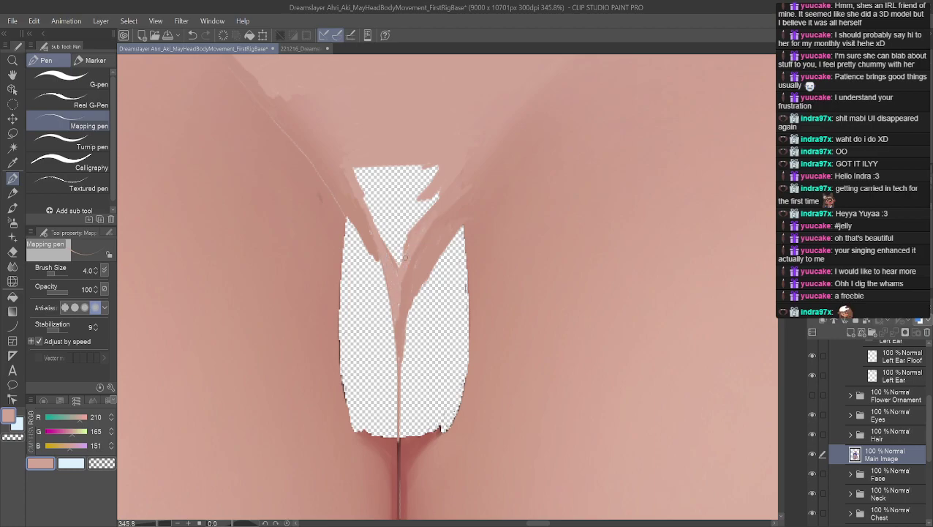
drag(354, 191, 391, 254)
alt+click(443, 165)
drag(436, 193, 418, 215)
mouse_move(435, 169)
mouse_down()
mouse_move(425, 193)
mouse_move(427, 171)
mouse_up()
drag(358, 167, 364, 202)
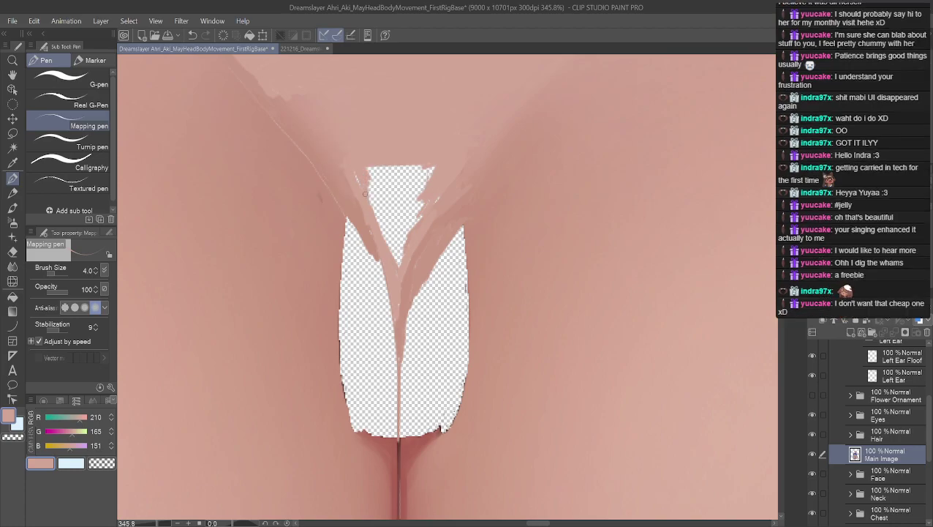
- Fill the remaining upper opening between the two curves with skin RGB 210, 165, 151 down to the V tip
drag(365, 167, 376, 223)
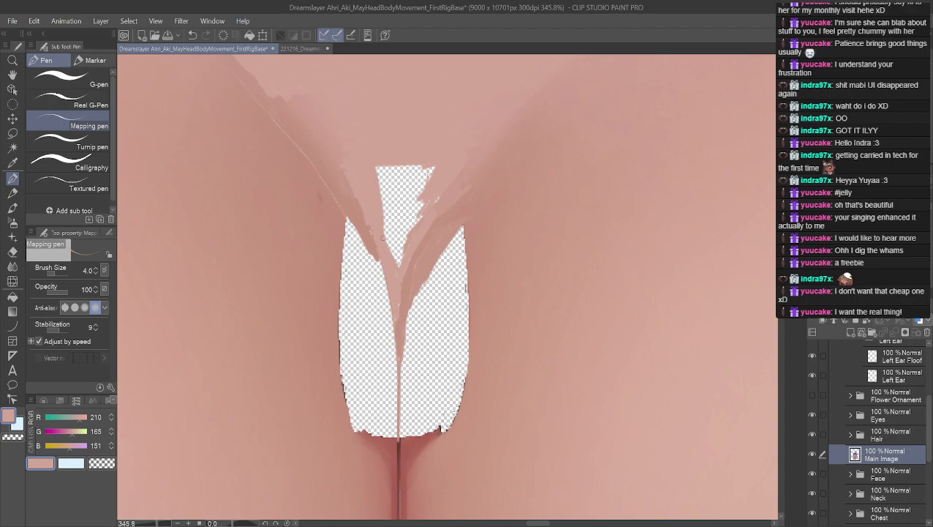
drag(384, 235, 389, 253)
mouse_move(380, 193)
mouse_down()
mouse_move(389, 251)
mouse_move(387, 221)
mouse_up()
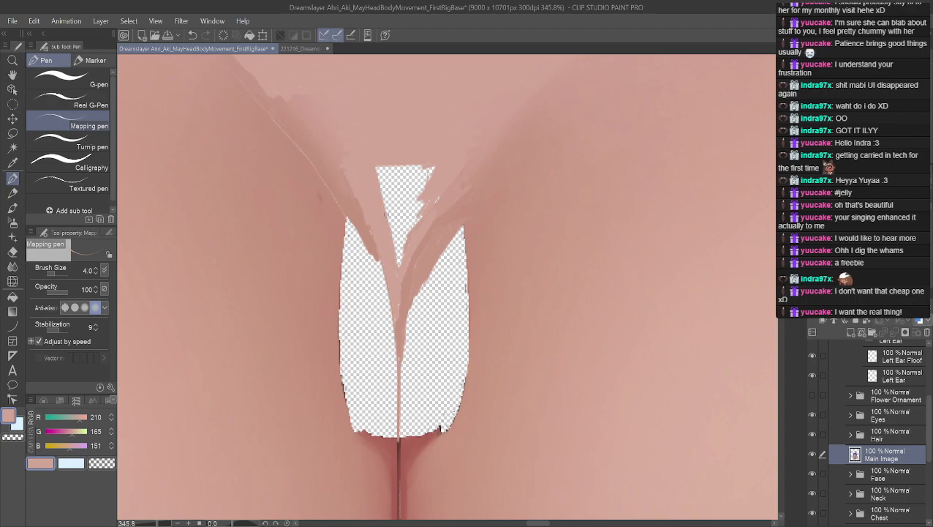
mouse_move(395, 264)
mouse_down()
mouse_move(383, 174)
mouse_move(397, 260)
mouse_move(379, 174)
mouse_up()
mouse_move(436, 164)
mouse_down()
mouse_move(415, 229)
mouse_move(434, 208)
mouse_move(409, 227)
mouse_move(401, 260)
mouse_up()
drag(407, 215, 399, 247)
drag(413, 190, 398, 243)
drag(422, 165, 414, 208)
drag(421, 170, 395, 232)
drag(411, 166, 395, 219)
mouse_move(407, 170)
mouse_down()
mouse_move(397, 233)
mouse_move(405, 191)
mouse_move(397, 217)
mouse_move(401, 167)
mouse_move(397, 212)
mouse_move(393, 165)
mouse_up()
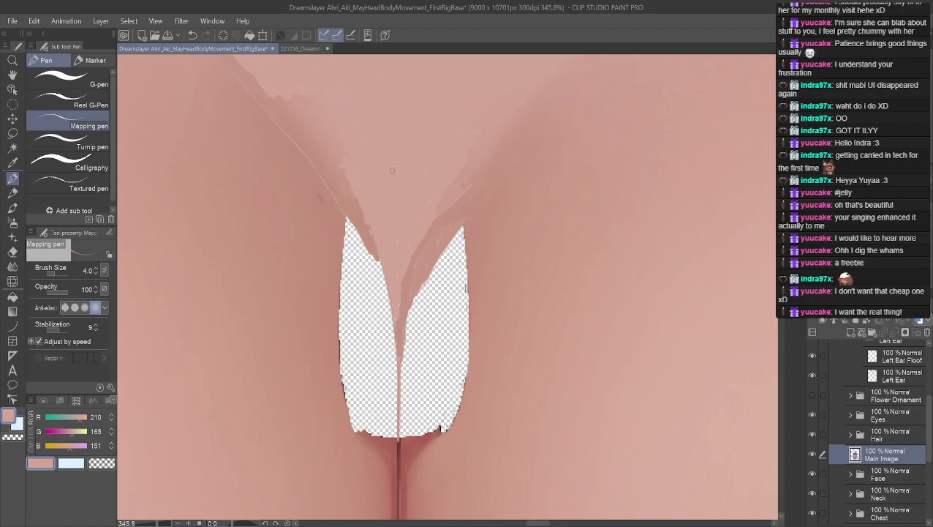
- Extend the left curve's shadow toward the centre line in RGB 196, 145, 127 and touch up the right curve in RGB 205, 158, 143
alt+click(366, 229)
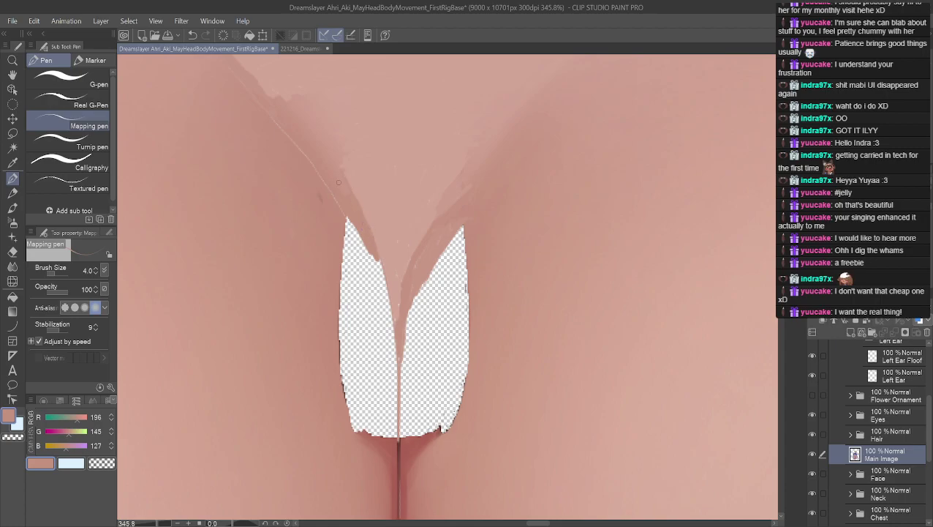
mouse_move(379, 265)
mouse_down()
mouse_move(364, 282)
mouse_move(384, 280)
mouse_move(382, 267)
mouse_move(393, 329)
mouse_up()
alt+click(458, 191)
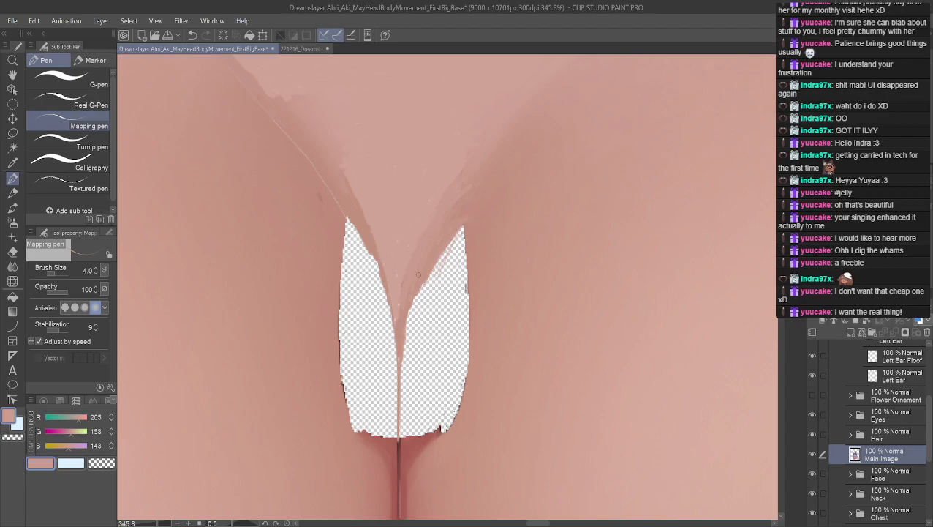
alt+click(393, 266)
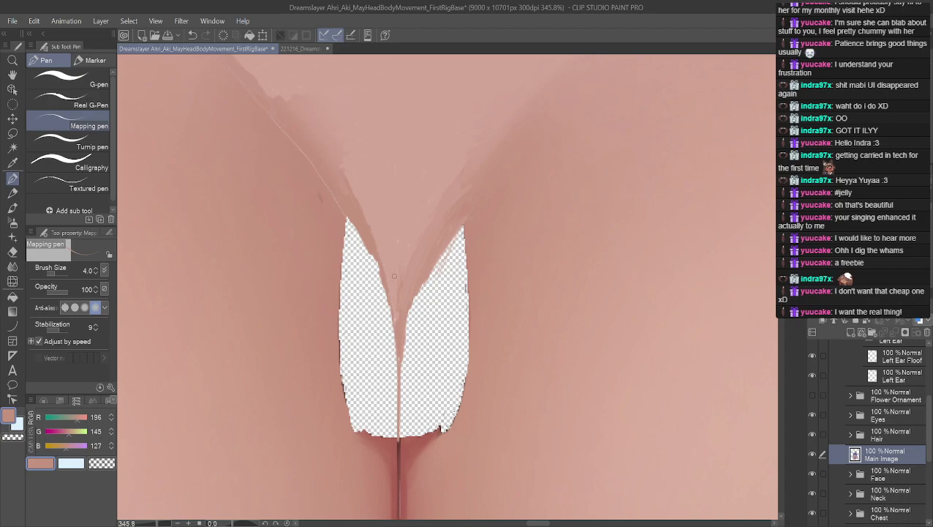
- Paint shadow RGB 193, 140, 124 from the left gap's top corner along the left curve and close the slivers beside it
alt+click(325, 221)
drag(346, 225, 357, 255)
mouse_move(347, 224)
mouse_down()
mouse_move(387, 310)
mouse_move(384, 296)
mouse_up()
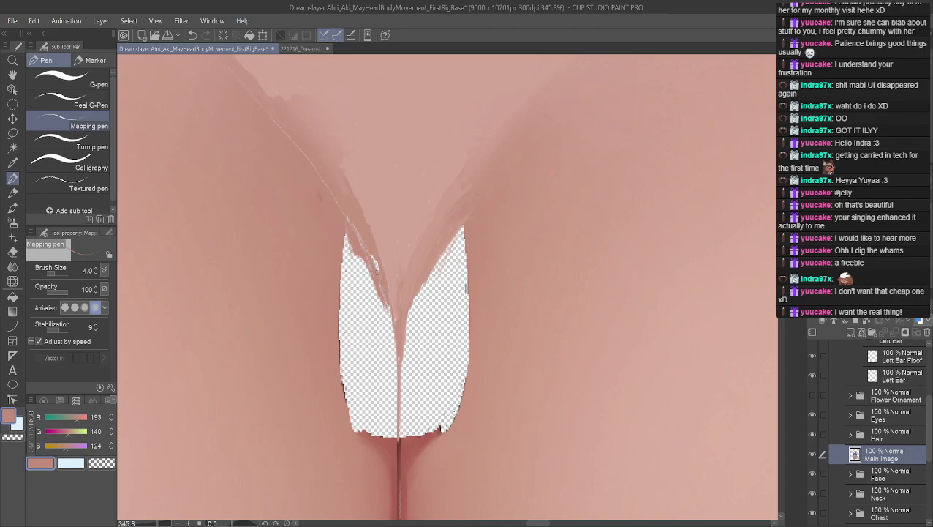
drag(372, 258, 379, 272)
drag(369, 255, 377, 269)
drag(350, 223, 359, 240)
mouse_move(380, 298)
mouse_down()
mouse_move(386, 310)
mouse_move(383, 295)
mouse_up()
- Widen the left shadow with RGB 193, 140, 124 strokes running down beside the centre line to the gap's bottom edge
drag(384, 305, 394, 330)
drag(360, 258, 372, 286)
mouse_move(355, 254)
mouse_down()
mouse_move(368, 281)
mouse_move(364, 274)
mouse_up()
drag(360, 269, 368, 285)
drag(351, 250, 386, 346)
drag(376, 303, 392, 367)
mouse_move(380, 322)
mouse_down()
mouse_move(394, 384)
mouse_move(389, 407)
mouse_up()
mouse_move(382, 349)
mouse_down()
mouse_move(385, 401)
mouse_move(373, 422)
mouse_move(393, 444)
mouse_move(392, 435)
mouse_move(368, 442)
mouse_move(357, 431)
mouse_move(385, 432)
mouse_move(395, 446)
mouse_up()
- Paint dark red RGB 173, 100, 87 strokes along the lower centre line, and add an RGB 193, 140, 124 stroke above them
alt+click(387, 441)
mouse_move(393, 402)
mouse_down()
mouse_move(394, 439)
mouse_move(393, 416)
mouse_up()
drag(395, 382, 397, 432)
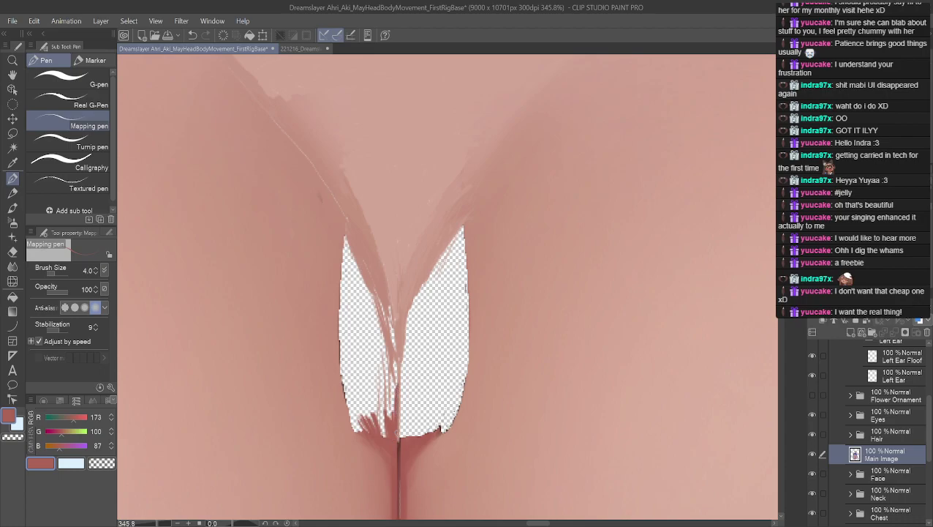
drag(393, 388, 393, 373)
drag(392, 413, 394, 360)
alt+click(376, 291)
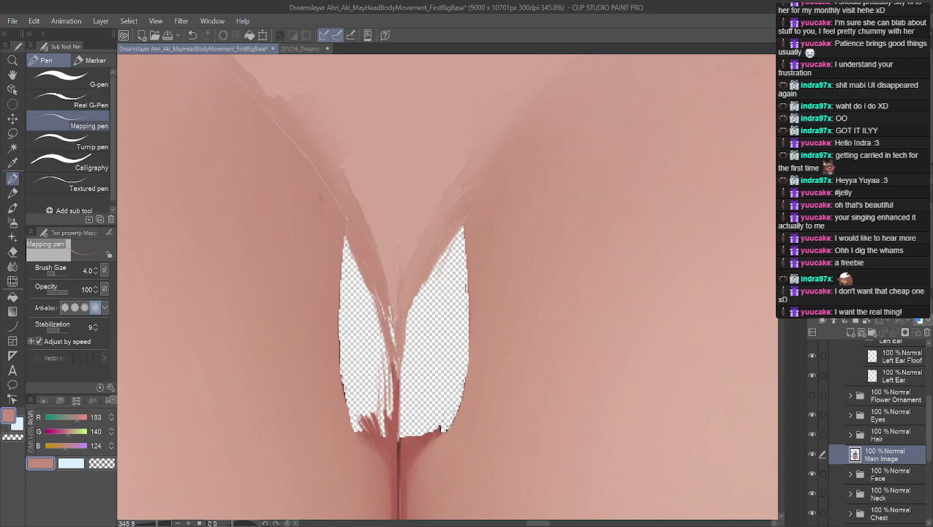
mouse_move(375, 325)
mouse_down()
mouse_move(388, 364)
mouse_move(383, 345)
mouse_up()
- Cover the left gap's top corner and both upper edges with skin shadow RGB 194, 140, 122
alt+click(337, 296)
drag(346, 236, 338, 299)
drag(344, 264, 339, 310)
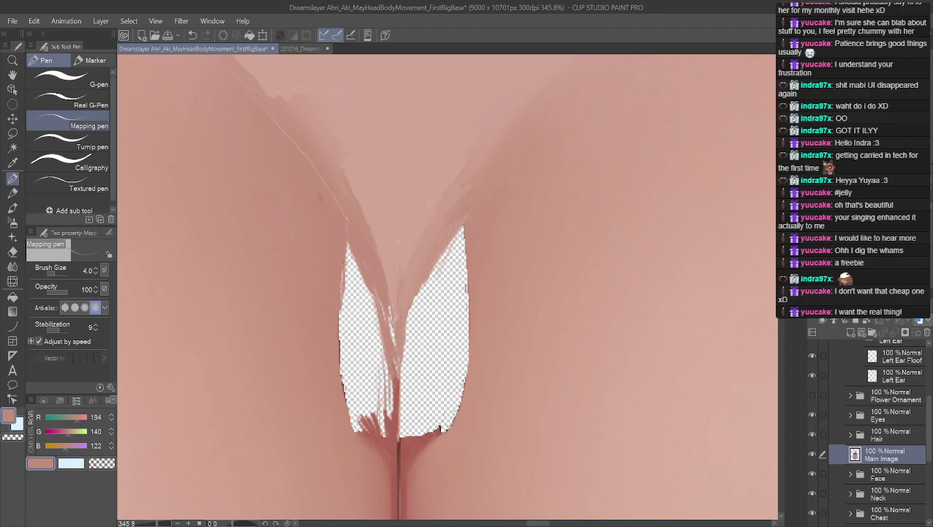
drag(347, 256, 347, 281)
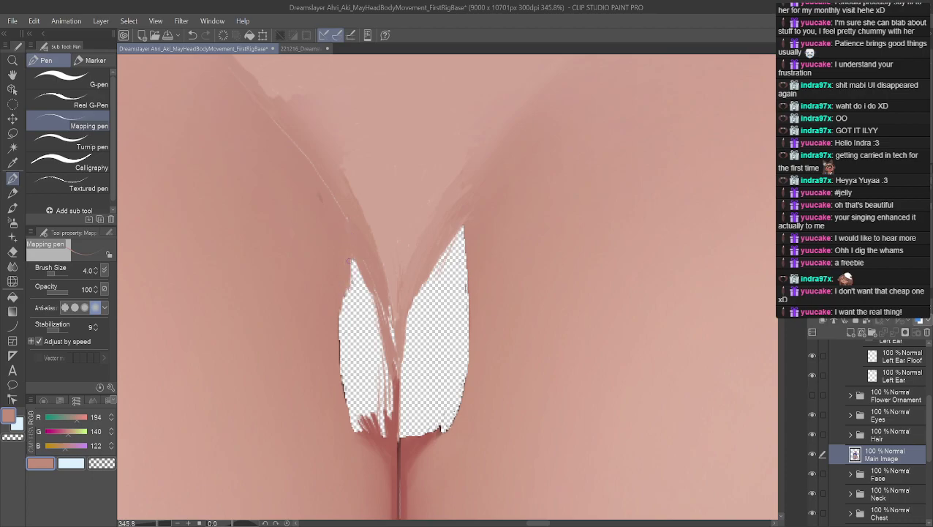
mouse_move(350, 260)
mouse_down()
mouse_move(343, 305)
mouse_move(374, 303)
mouse_move(359, 275)
mouse_move(384, 316)
mouse_up()
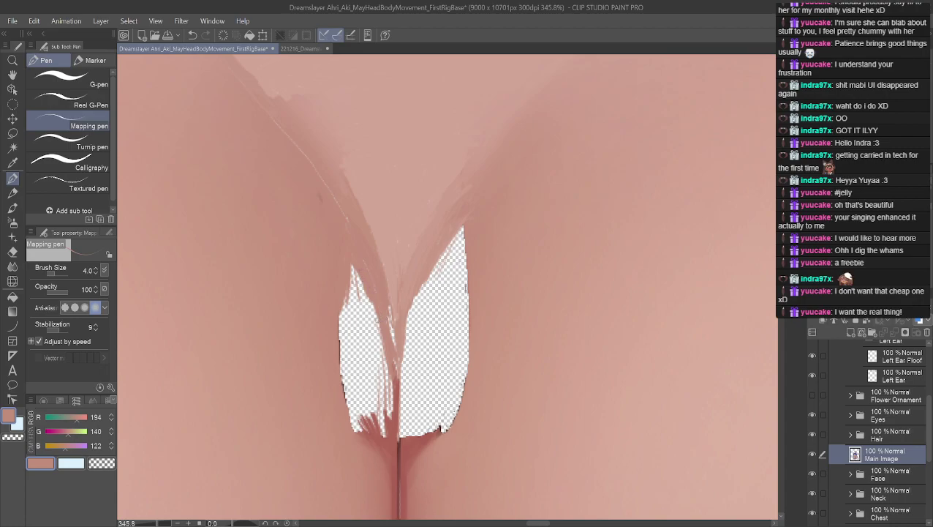
drag(354, 272, 376, 318)
mouse_move(351, 272)
mouse_down()
mouse_move(377, 324)
mouse_move(353, 286)
mouse_up()
mouse_move(360, 298)
mouse_down()
mouse_move(372, 319)
mouse_move(366, 301)
mouse_up()
drag(350, 273, 354, 283)
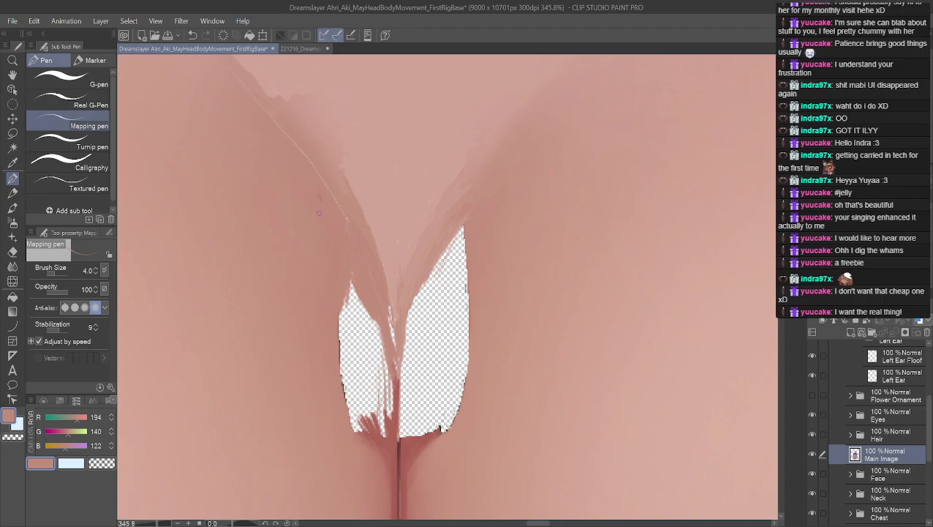
- Cover the light guide line along the left curve with sampled tones, and extend RGB 194, 140, 122 strokes into the left gap
alt+click(249, 99)
alt+click(254, 102)
alt+click(325, 208)
alt+click(351, 265)
drag(351, 287, 376, 331)
drag(347, 297, 376, 337)
mouse_move(350, 304)
mouse_down()
mouse_move(375, 348)
mouse_move(379, 341)
mouse_move(377, 353)
mouse_move(363, 351)
mouse_up()
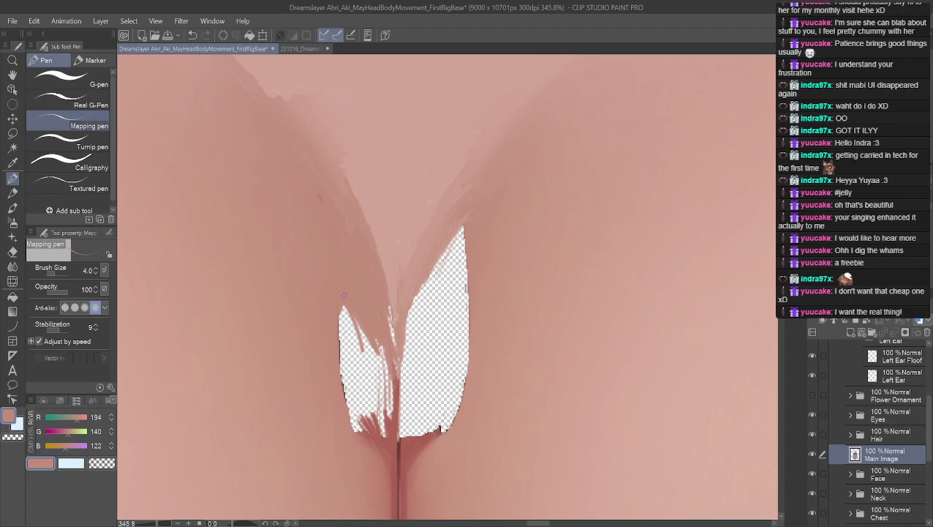
- Paint over the left gap's outer edge from its top corner downward in RGB 194, 138, 123
mouse_move(338, 316)
mouse_down()
mouse_move(341, 389)
mouse_move(340, 307)
mouse_move(342, 349)
mouse_up()
alt+click(331, 324)
mouse_move(341, 307)
mouse_down()
mouse_move(345, 371)
mouse_move(339, 314)
mouse_move(343, 352)
mouse_move(348, 323)
mouse_move(344, 303)
mouse_move(343, 388)
mouse_move(348, 363)
mouse_up()
drag(344, 398, 345, 390)
mouse_move(347, 364)
mouse_down()
mouse_move(351, 400)
mouse_move(348, 391)
mouse_up()
drag(355, 327, 349, 401)
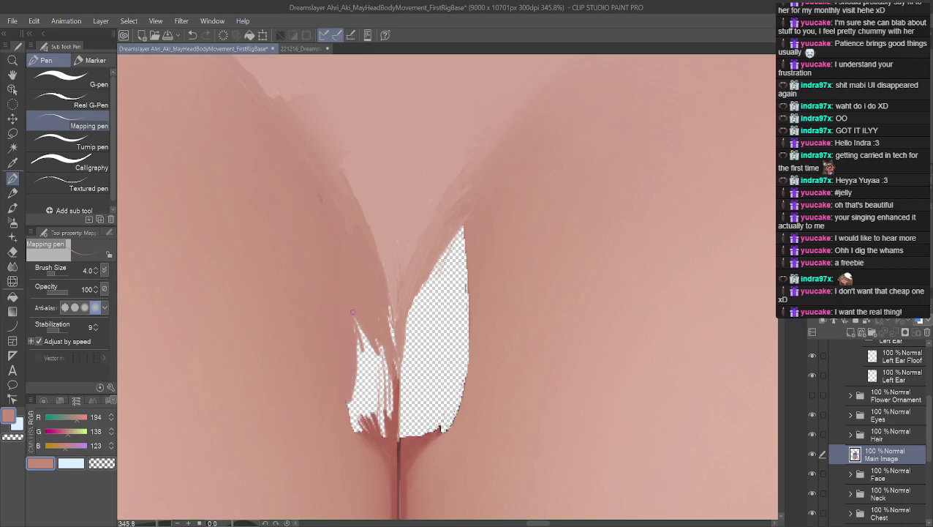
- Continue the RGB 194, 138, 123 strokes inward, covering the outer half of the left gap down to its bottom corner
mouse_move(355, 340)
mouse_down()
mouse_move(354, 387)
mouse_move(356, 370)
mouse_up()
drag(348, 406, 350, 400)
mouse_move(359, 338)
mouse_down()
mouse_move(347, 406)
mouse_move(358, 336)
mouse_up()
drag(358, 361, 351, 417)
drag(360, 354, 354, 419)
drag(362, 333, 358, 373)
drag(366, 339, 354, 414)
drag(357, 387, 351, 419)
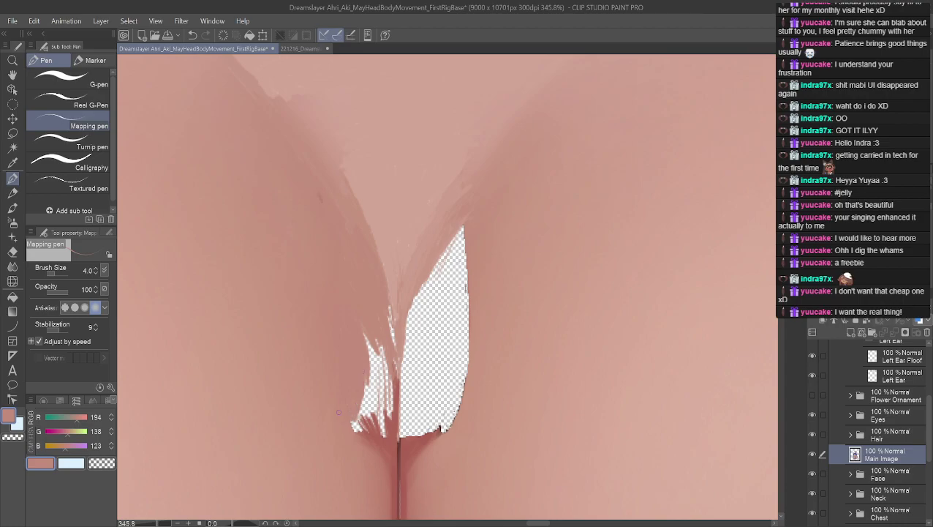
- Fill the middle of the left gap with vertical RGB 194, 138, 123 strokes reaching the dark red bottom edge
drag(363, 335, 373, 383)
drag(375, 381, 375, 399)
drag(372, 373, 367, 435)
drag(367, 393, 366, 436)
drag(373, 379, 357, 423)
drag(358, 421, 355, 433)
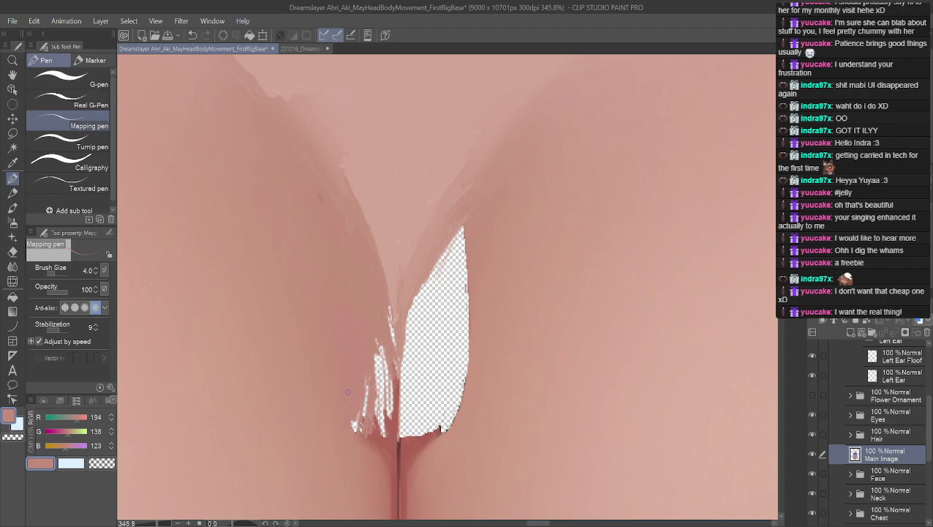
drag(374, 358, 365, 420)
- Blend the left gap's bottom corner into the surrounding skin with sampled red and shadow tones, including RGB 177, 109, 93
alt+click(371, 438)
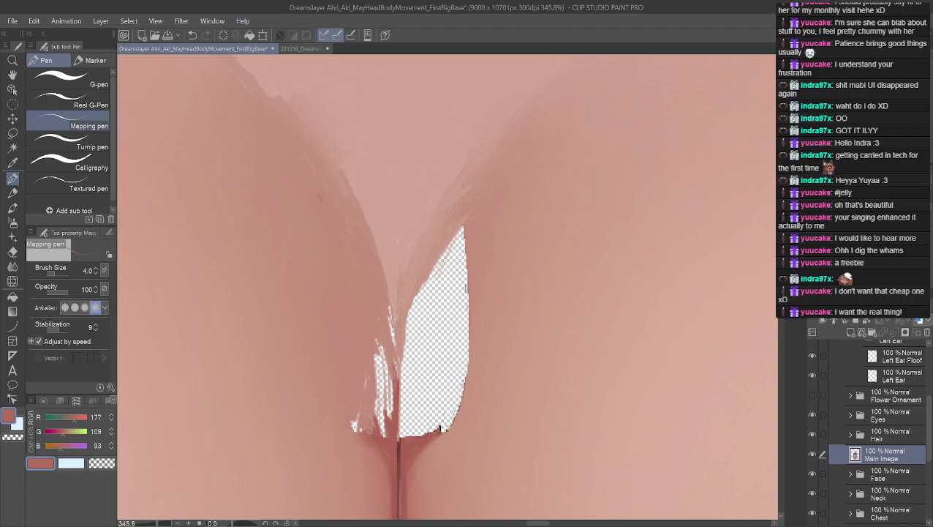
alt+click(348, 420)
drag(361, 429, 361, 441)
mouse_move(352, 420)
mouse_down()
mouse_move(368, 440)
mouse_move(358, 377)
mouse_move(370, 419)
mouse_move(377, 344)
mouse_up()
alt+click(347, 418)
alt+click(354, 416)
- Close the slivers left of the centre line with sampled skin shadow tones, including RGB 194, 140, 122
drag(379, 386, 388, 306)
alt+click(377, 318)
mouse_move(395, 370)
mouse_down()
mouse_move(395, 361)
mouse_move(390, 378)
mouse_up()
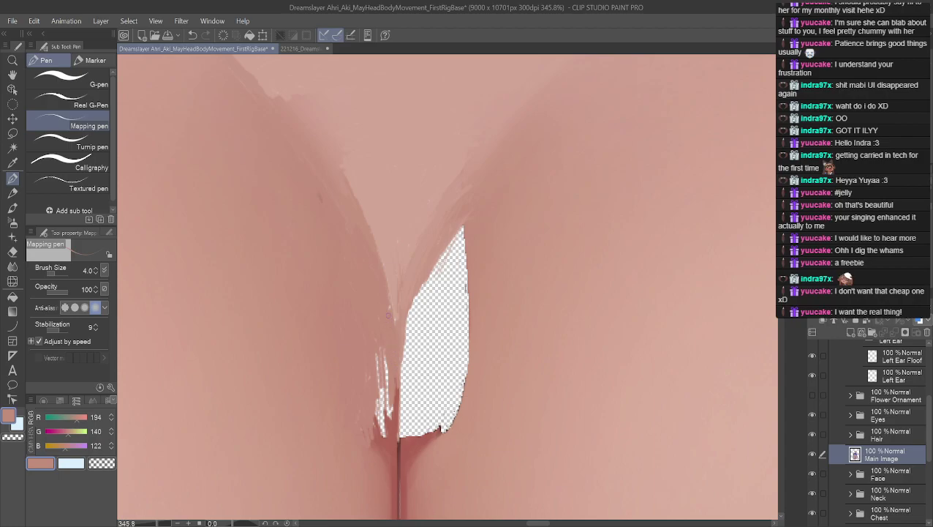
mouse_move(384, 349)
mouse_down()
mouse_move(386, 383)
mouse_move(377, 359)
mouse_move(376, 373)
mouse_up()
mouse_move(385, 385)
mouse_down()
mouse_move(387, 402)
mouse_move(376, 402)
mouse_up()
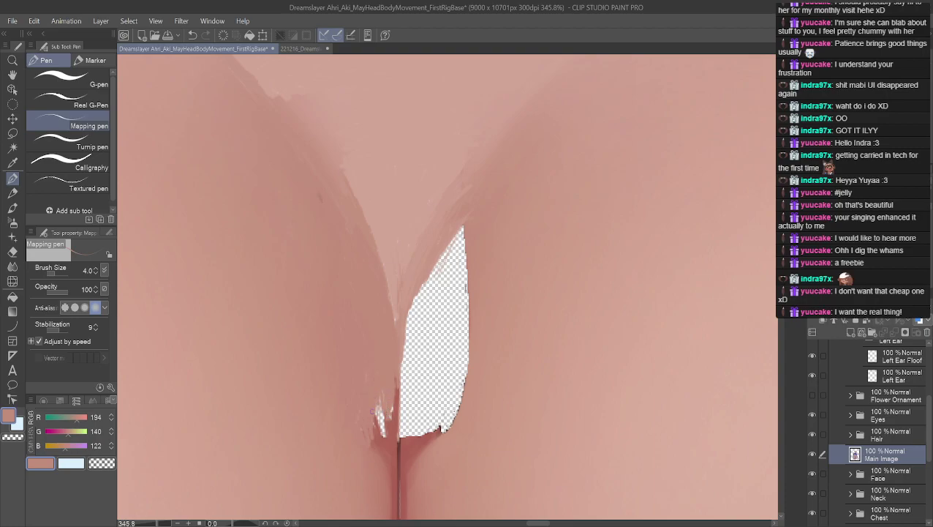
- Try another stroke down the small gap left of the centre line and undo the latest strokes
drag(375, 403, 375, 447)
key(ctrl+z)
key(ctrl+z)
key(ctrl+z)
key(ctrl+z)
key(ctrl+z)
key(ctrl+z)
key(ctrl+z)
- Paint shadow RGB 195, 141, 126 from the right gap's top corner along its inner edge toward the centre line
alt+click(483, 235)
alt+click(469, 228)
drag(469, 228, 423, 289)
alt+click(466, 228)
mouse_move(462, 225)
mouse_down()
mouse_move(410, 313)
mouse_move(402, 348)
mouse_up()
mouse_move(431, 283)
mouse_down()
mouse_move(405, 326)
mouse_move(399, 372)
mouse_up()
drag(413, 327, 407, 348)
mouse_move(444, 266)
mouse_down()
mouse_move(414, 345)
mouse_move(423, 323)
mouse_up()
drag(458, 246, 439, 299)
mouse_move(446, 263)
mouse_down()
mouse_move(404, 356)
mouse_move(412, 351)
mouse_up()
- Thicken the right shadow in RGB 195, 141, 126, covering the gap's upper corner and the slivers along its inner edge
drag(452, 267, 445, 278)
drag(466, 233, 447, 277)
drag(464, 238, 439, 290)
drag(436, 298, 428, 312)
drag(414, 342, 407, 355)
drag(413, 344, 403, 376)
drag(437, 300, 432, 308)
drag(425, 322, 421, 330)
drag(465, 243, 446, 291)
drag(466, 259, 452, 282)
drag(463, 265, 429, 314)
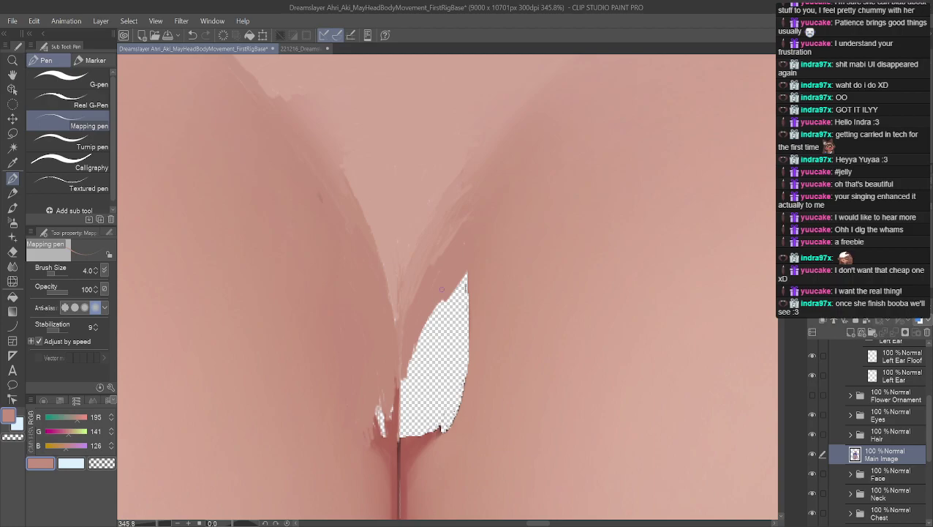
- Extend RGB 195, 141, 126 diagonal strokes farther into the right gap, from its upper tip to the centre line
drag(442, 300, 404, 372)
drag(421, 341, 409, 376)
drag(455, 288, 430, 340)
mouse_move(465, 275)
mouse_down()
mouse_move(435, 342)
mouse_move(455, 302)
mouse_move(440, 334)
mouse_up()
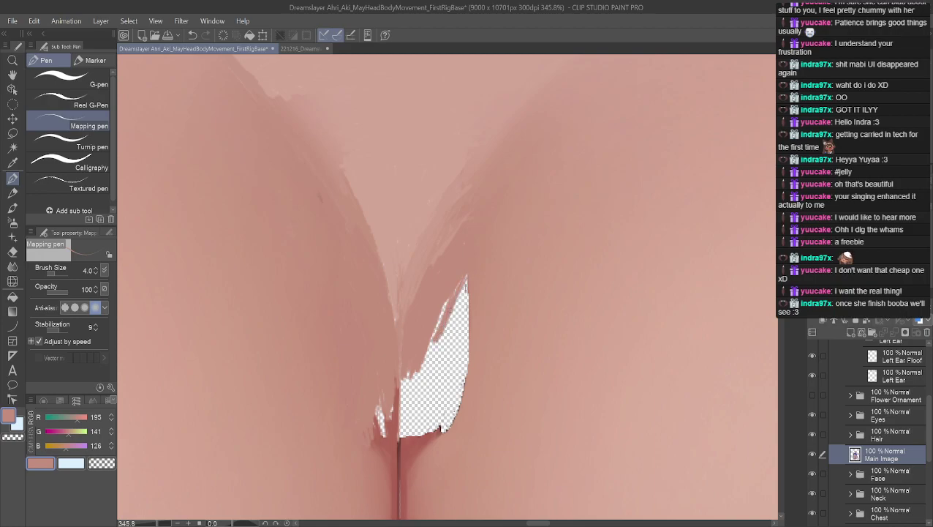
drag(459, 279, 437, 314)
- Fill the upper part of the right gap and its narrow tip with sampled skin RGB 197, 143, 125
alt+click(480, 254)
drag(467, 276, 457, 297)
mouse_move(443, 310)
mouse_down()
mouse_move(419, 369)
mouse_move(435, 360)
mouse_move(461, 291)
mouse_up()
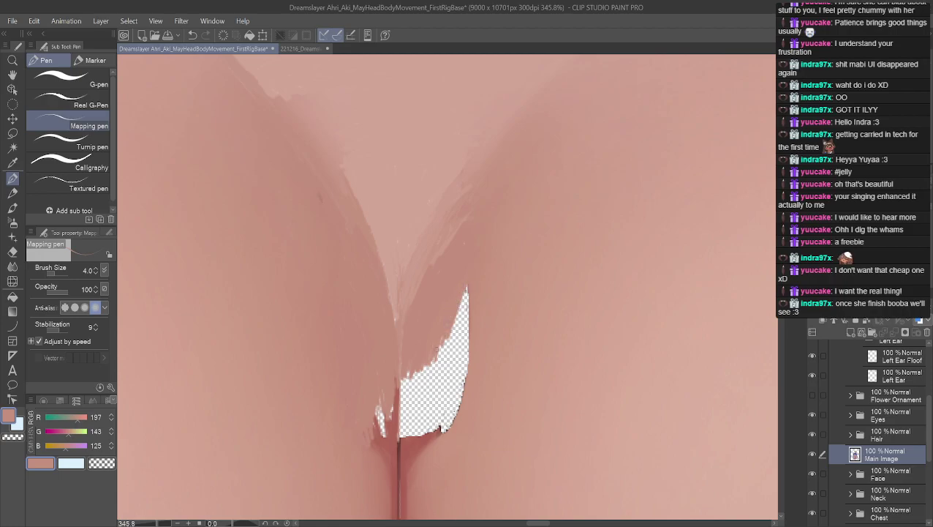
mouse_move(442, 343)
mouse_down()
mouse_move(466, 292)
mouse_move(461, 309)
mouse_up()
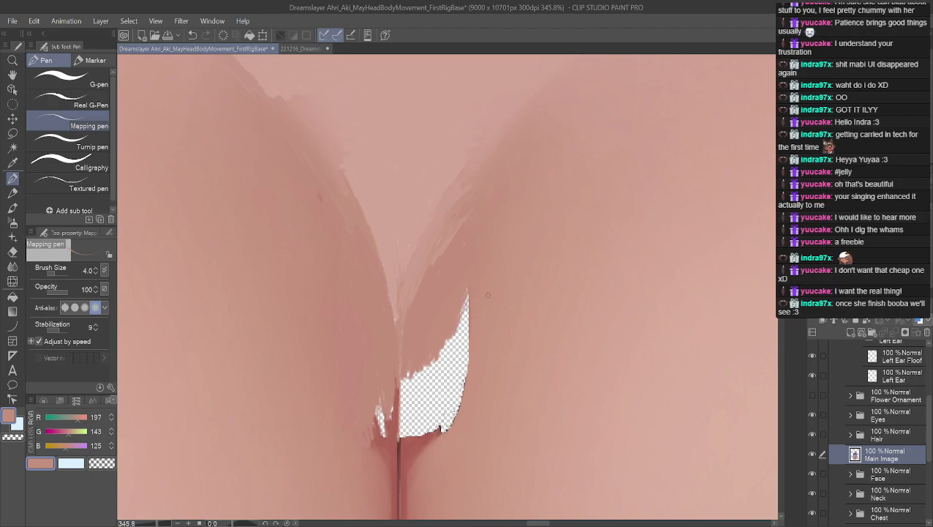
drag(457, 320, 471, 295)
mouse_move(440, 349)
mouse_down()
mouse_move(439, 372)
mouse_move(443, 342)
mouse_move(442, 377)
mouse_move(448, 344)
mouse_move(451, 377)
mouse_move(449, 341)
mouse_move(452, 378)
mouse_move(465, 307)
mouse_move(456, 366)
mouse_up()
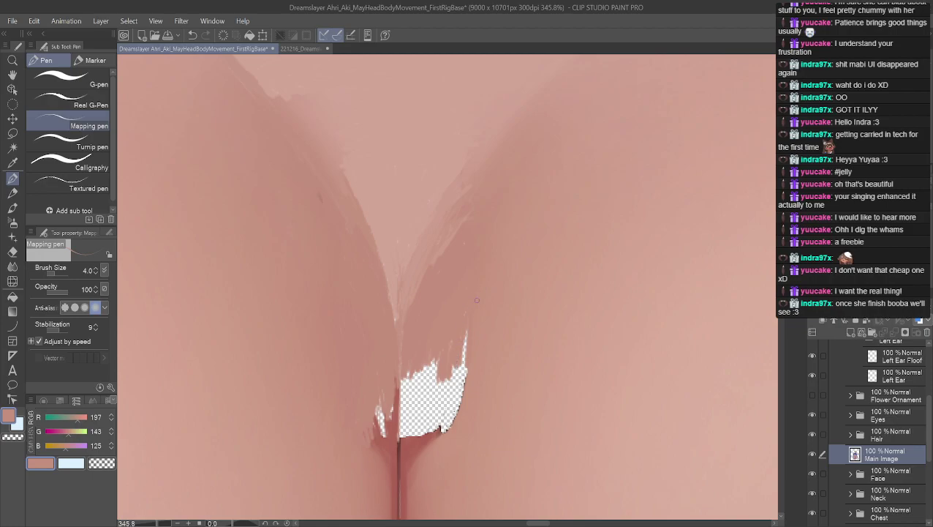
- Cover the right gap's outer edge down to its lower corner with neighbouring skin tones, including RGB 199, 146, 128
drag(455, 363, 462, 366)
drag(464, 368, 453, 416)
alt+click(472, 368)
alt+click(463, 390)
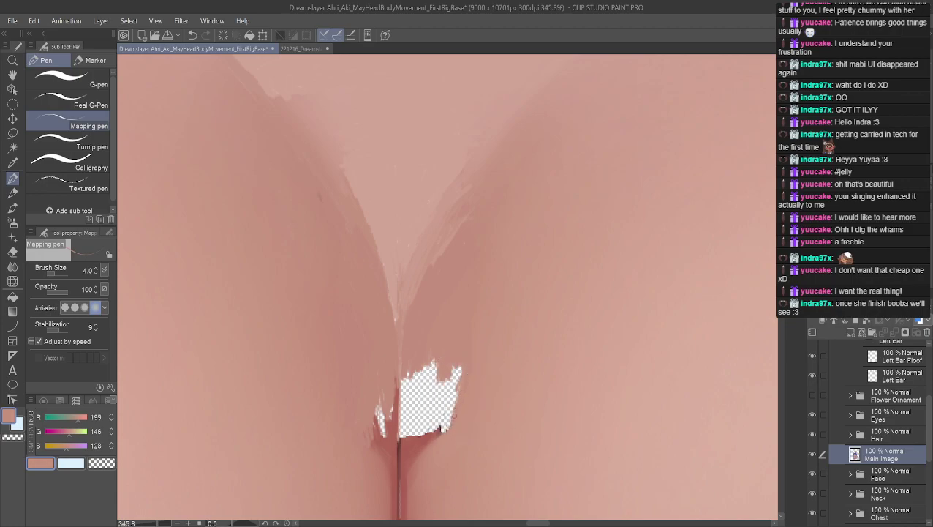
- Draw a dark red stroke up through the right gap from its bottom edge, and lighten the right curve with RGB 210, 165, 151
alt+click(439, 431)
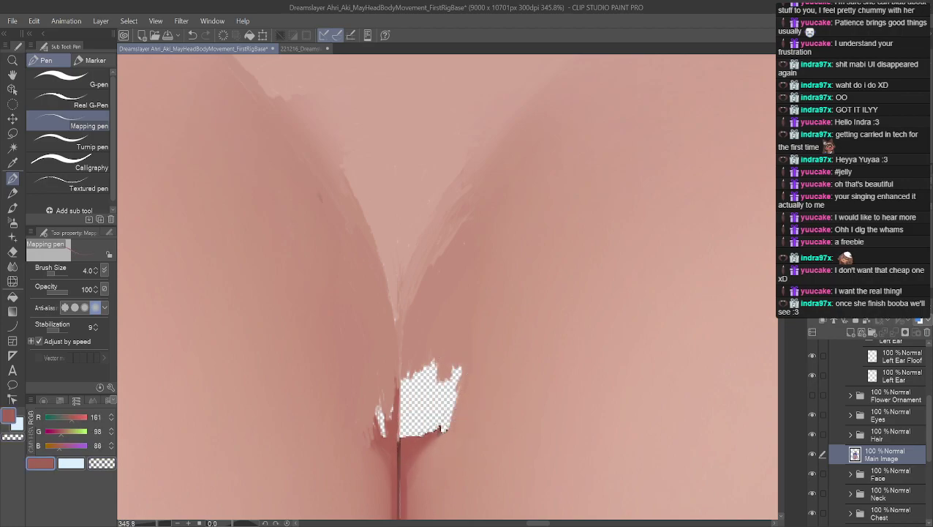
alt+click(434, 433)
drag(440, 427, 435, 373)
alt+click(427, 219)
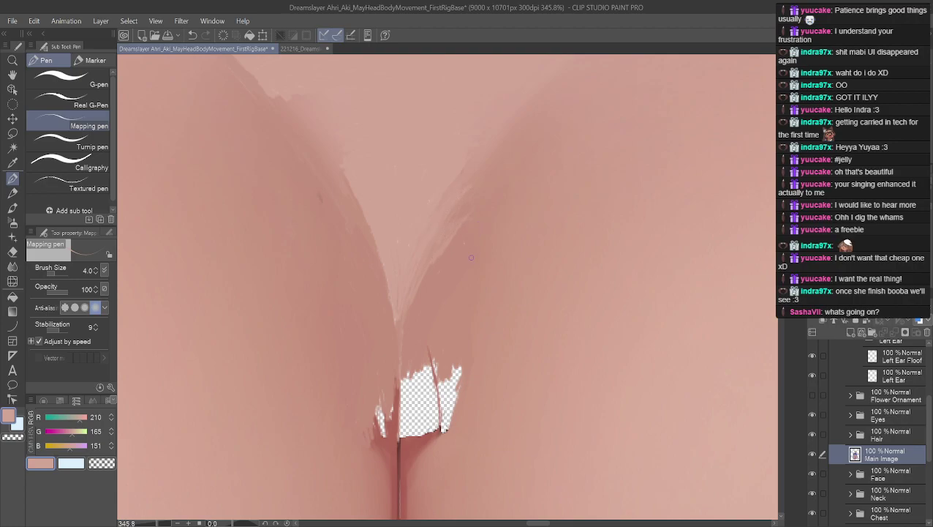
- Fill the strip outside the dark red stroke with skin tones RGB 199, 146, 128 and 197, 143, 125
alt+click(468, 315)
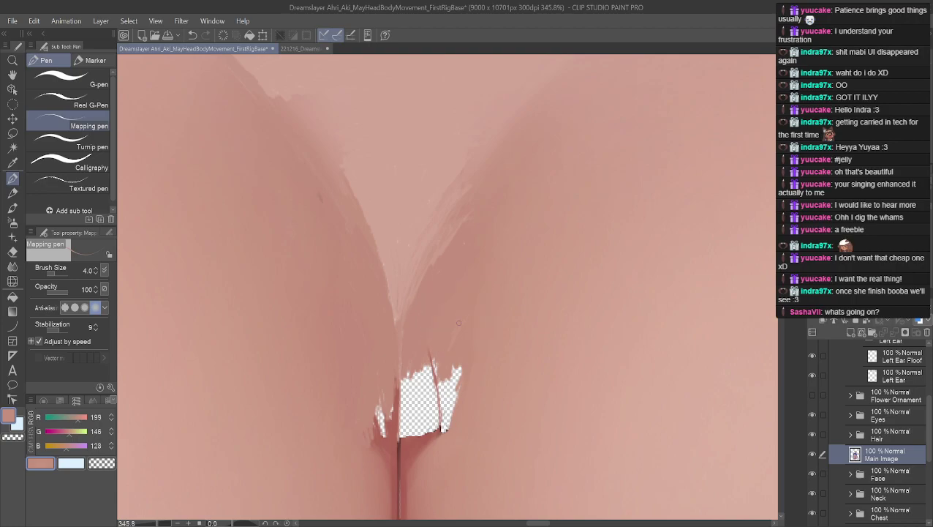
mouse_move(462, 368)
mouse_down()
mouse_move(452, 418)
mouse_move(455, 403)
mouse_move(443, 415)
mouse_move(460, 361)
mouse_up()
mouse_move(448, 404)
mouse_down()
mouse_move(454, 369)
mouse_move(447, 402)
mouse_up()
drag(453, 368, 450, 398)
mouse_move(453, 363)
mouse_down()
mouse_move(441, 409)
mouse_move(443, 401)
mouse_up()
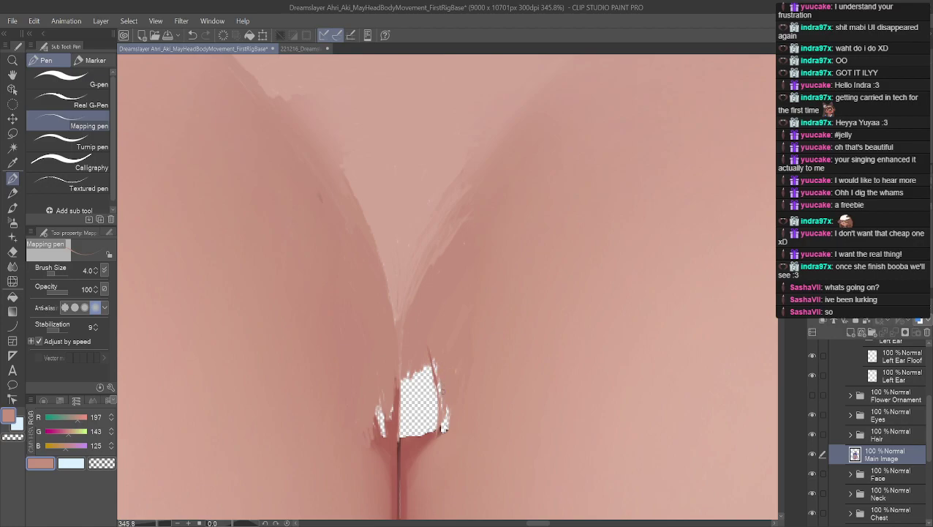
- Cover the dark red stroke and the open slivers along the right gap's outer side with skin tone RGB 197, 143, 125
drag(433, 362, 438, 368)
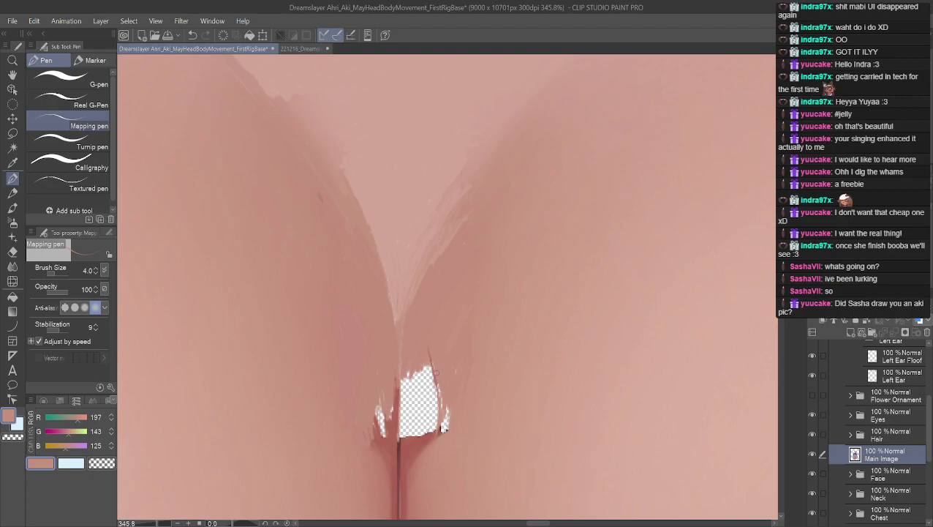
mouse_move(437, 377)
mouse_down()
mouse_move(450, 399)
mouse_move(442, 430)
mouse_up()
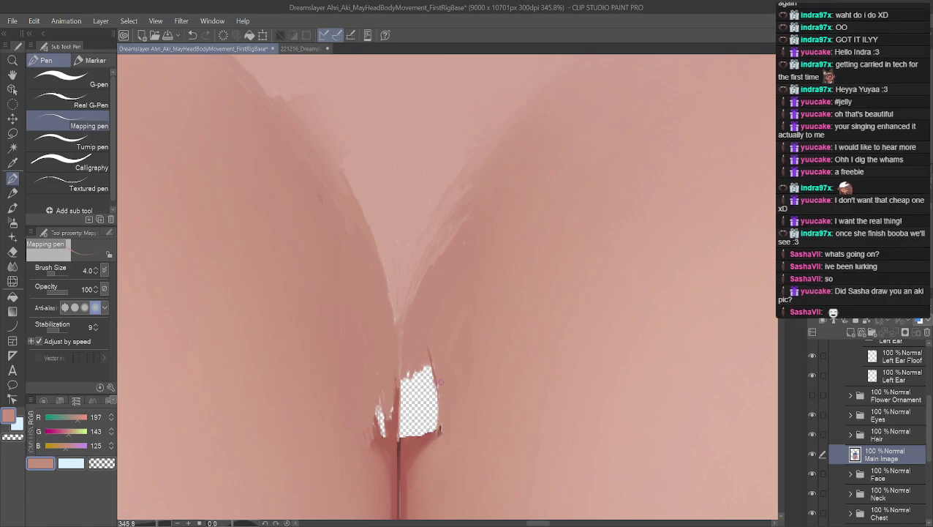
alt+click(434, 355)
mouse_move(429, 364)
mouse_down()
mouse_move(419, 431)
mouse_move(433, 388)
mouse_up()
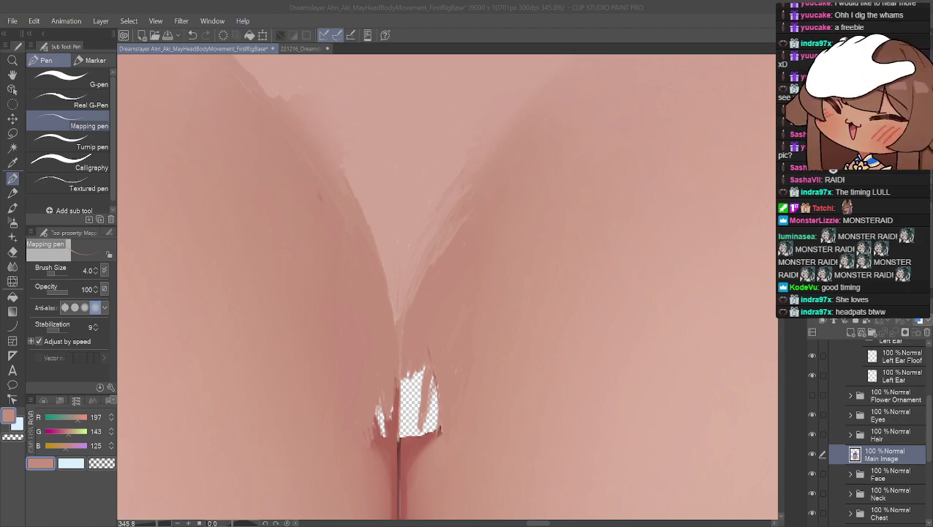
click(432, 361)
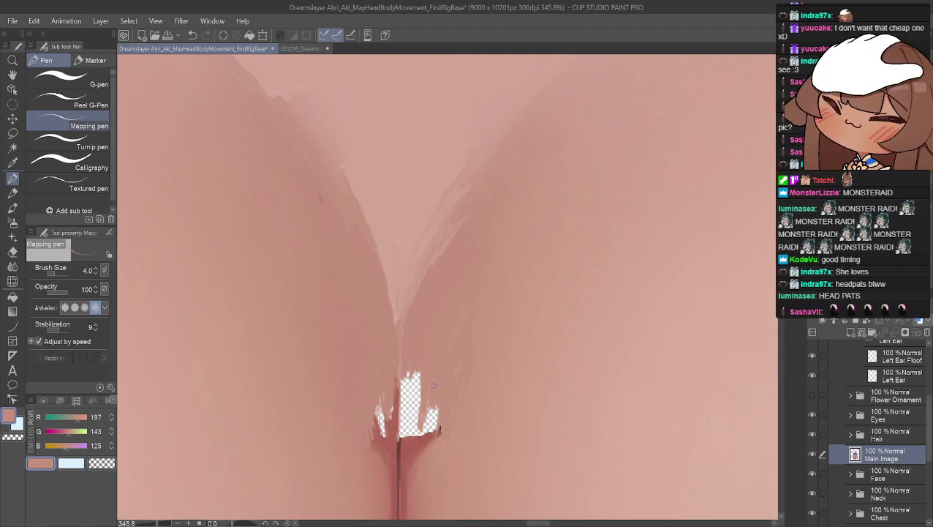
- Fill the remaining transparent area of the right gap and the small left gap with skin tone RGB 197, 143, 125
mouse_move(431, 404)
mouse_down()
mouse_move(440, 418)
mouse_move(425, 429)
mouse_up()
mouse_move(418, 366)
mouse_down()
mouse_move(418, 401)
mouse_move(406, 394)
mouse_move(402, 406)
mouse_move(415, 414)
mouse_move(419, 407)
mouse_move(419, 437)
mouse_move(412, 425)
mouse_move(411, 433)
mouse_move(401, 430)
mouse_move(418, 435)
mouse_up()
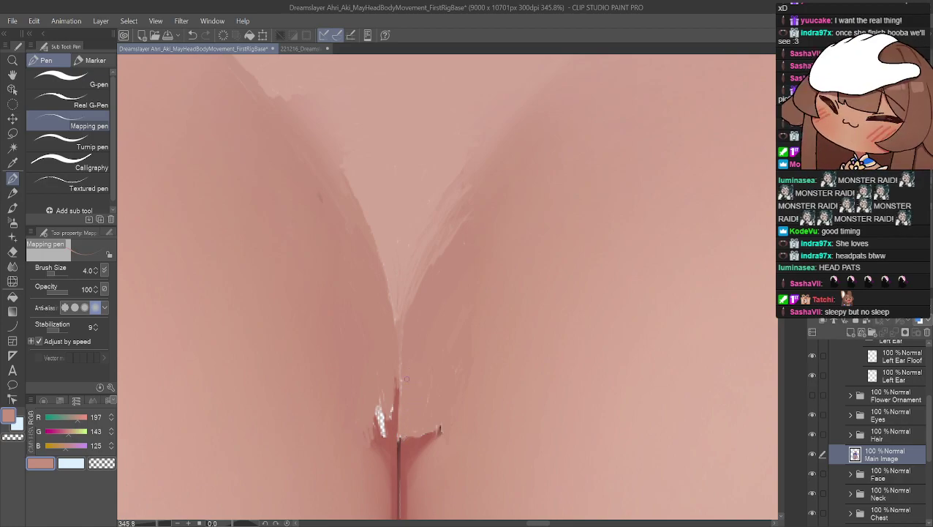
mouse_move(376, 403)
mouse_down()
mouse_move(383, 433)
mouse_move(389, 421)
mouse_up()
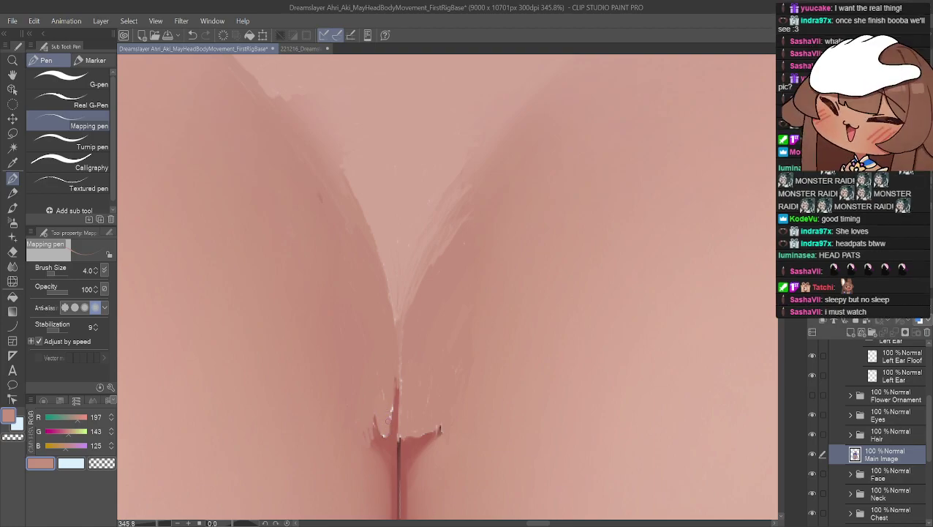
- Extend the dark cleavage line upward through the filled area using sampled dark brown RGB 111, 60, 53
alt+click(395, 446)
drag(398, 443, 400, 416)
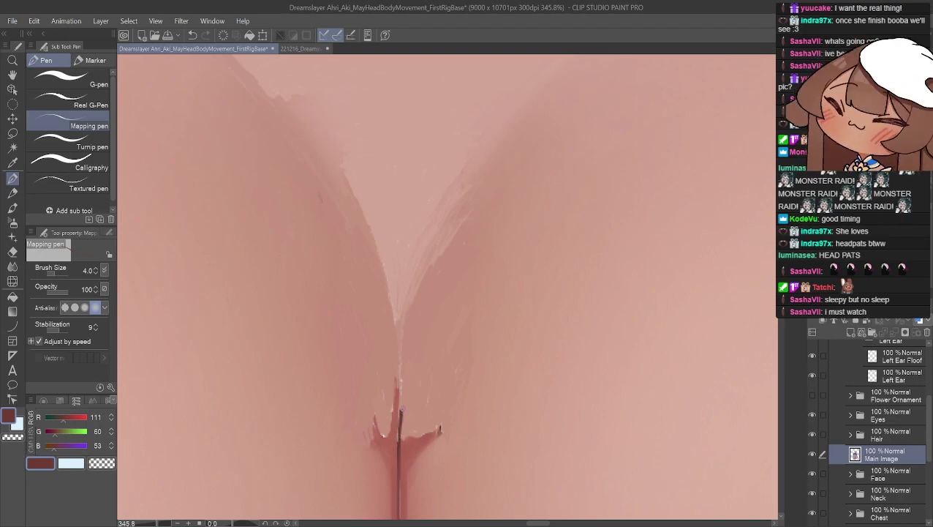
mouse_move(401, 408)
mouse_down()
mouse_move(400, 381)
mouse_move(396, 438)
mouse_up()
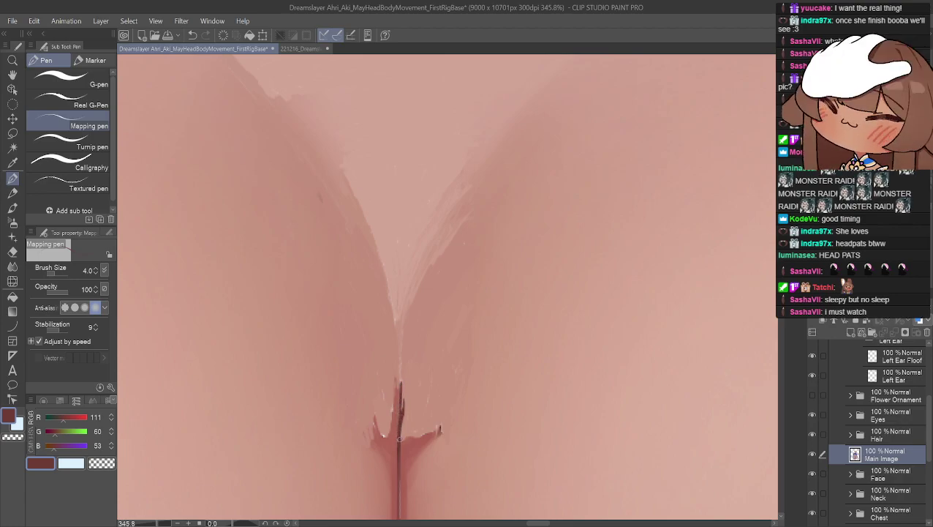
mouse_move(400, 383)
mouse_down()
mouse_move(401, 367)
mouse_move(401, 410)
mouse_up()
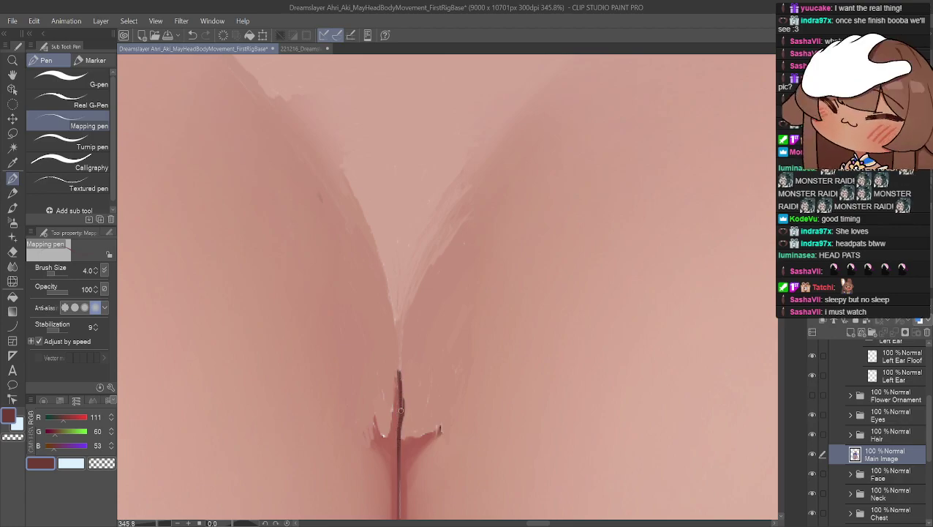
- Paint red shading along both sides of the extended cleavage line with RGB 170, 94, 84 and 174, 101, 88
alt+click(404, 451)
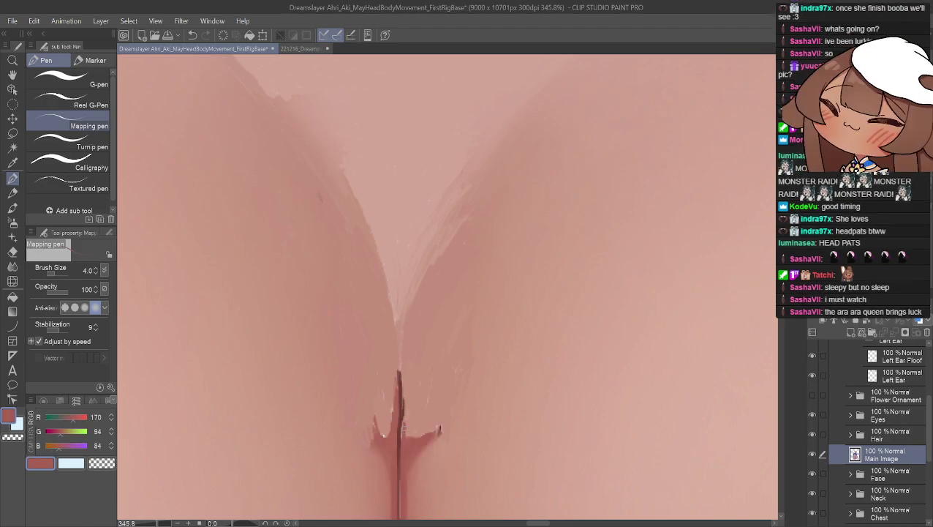
drag(404, 402, 405, 395)
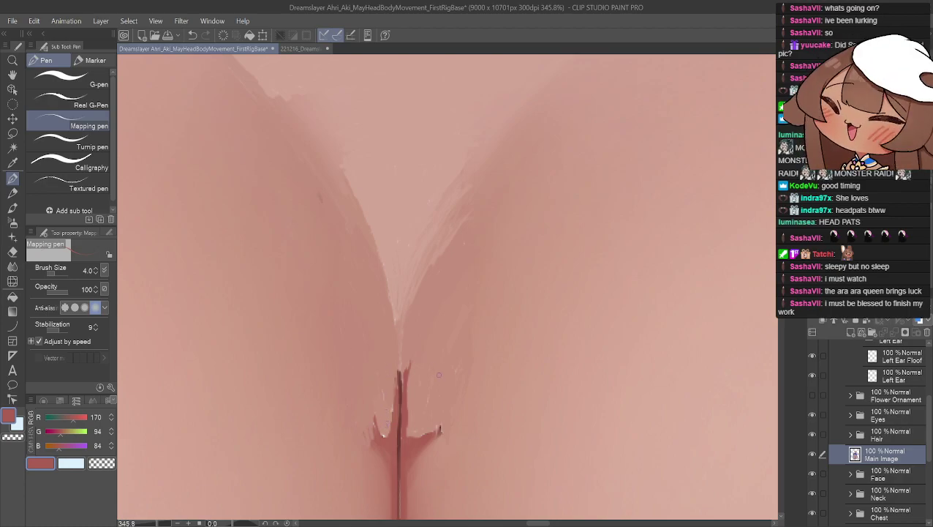
alt+click(379, 433)
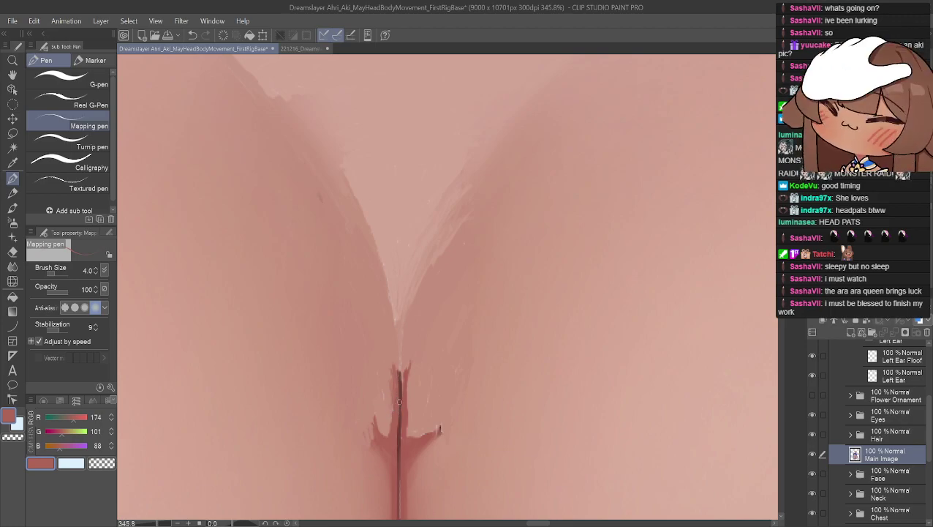
drag(403, 395, 406, 363)
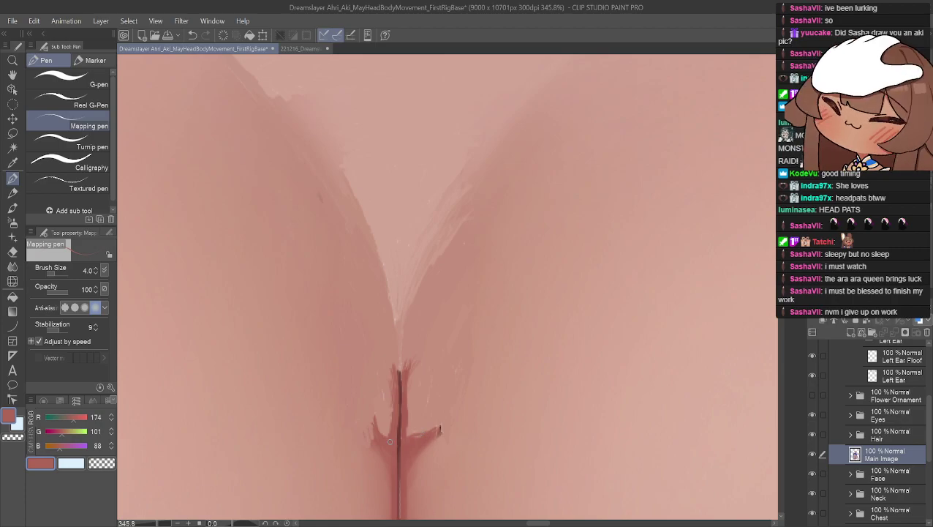
- Toggle the Flower Ornament folder's visibility on and off to compare the repainted skin with the ornament in place
alt+click(432, 423)
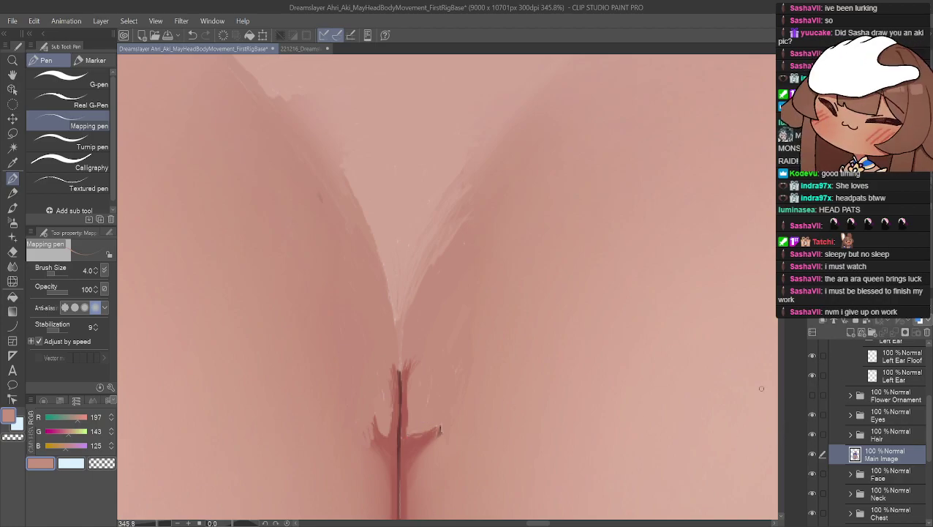
click(815, 395)
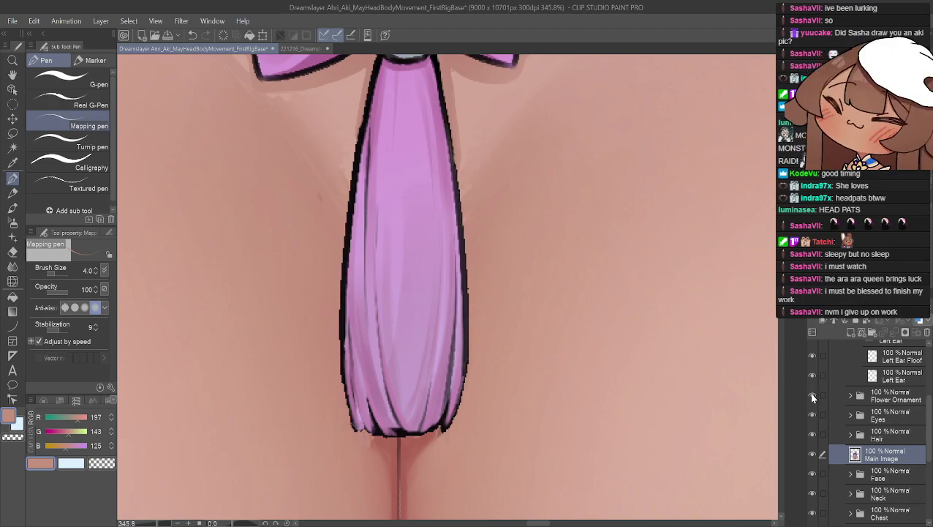
click(812, 395)
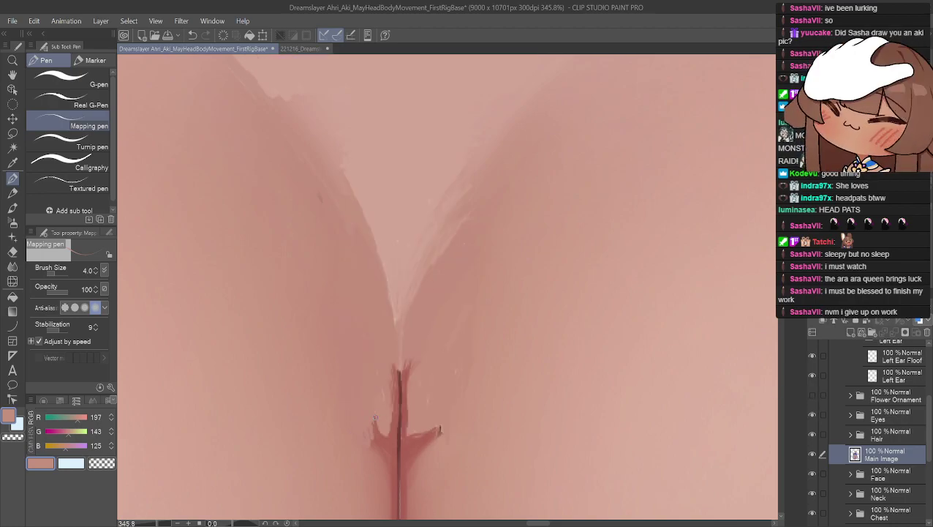
click(812, 395)
click(813, 395)
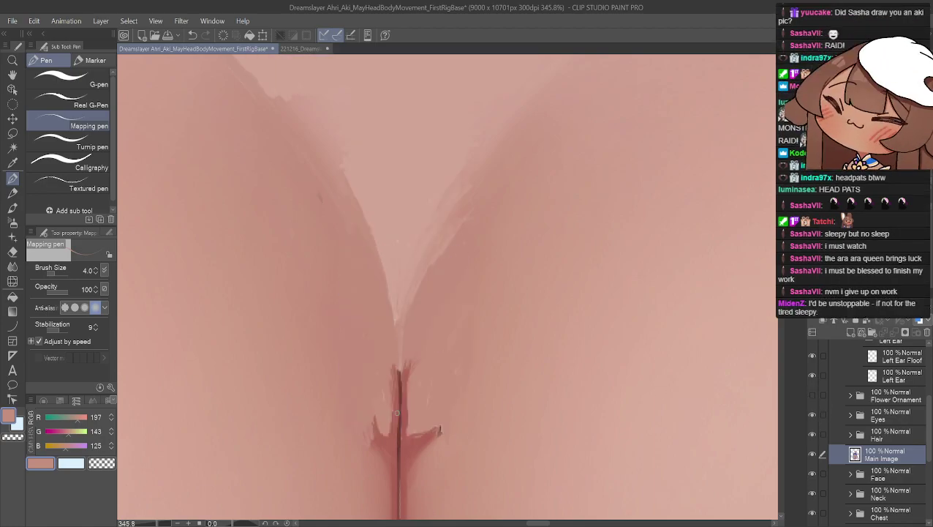
- Hatch thin red strokes in RGB 173, 100, 87 between the left red spur and the cleavage line
alt+click(375, 443)
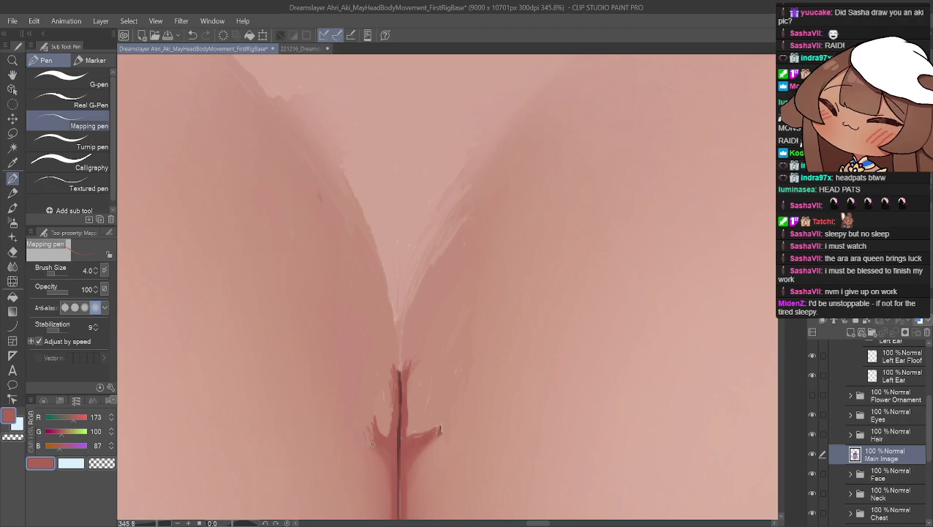
drag(375, 423, 389, 388)
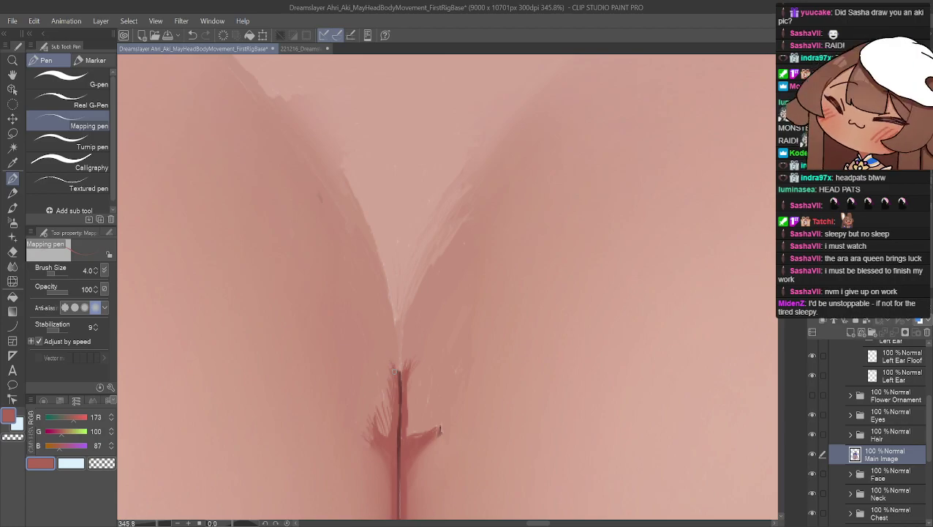
alt+click(396, 320)
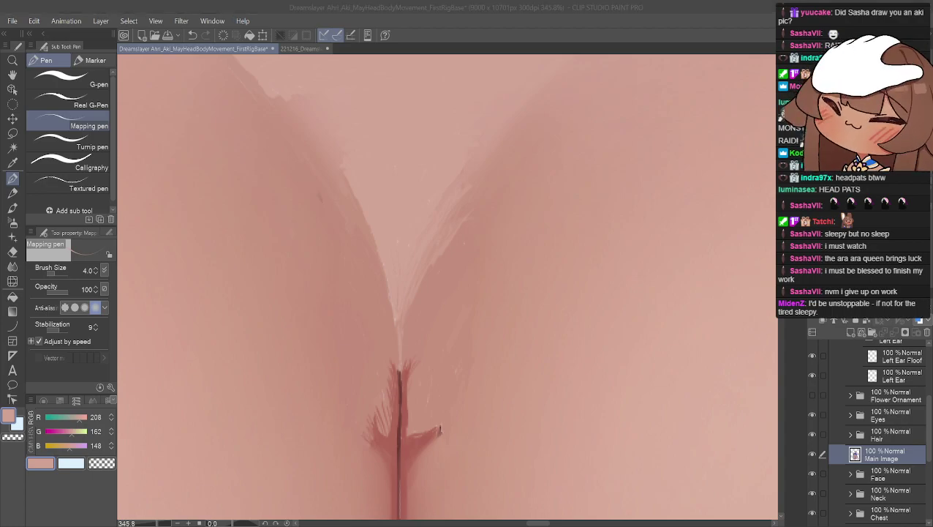
- Paint over the red hatching and the red spur left of the cleavage line with skin tones, including RGB 200, 146, 128
alt+click(427, 453)
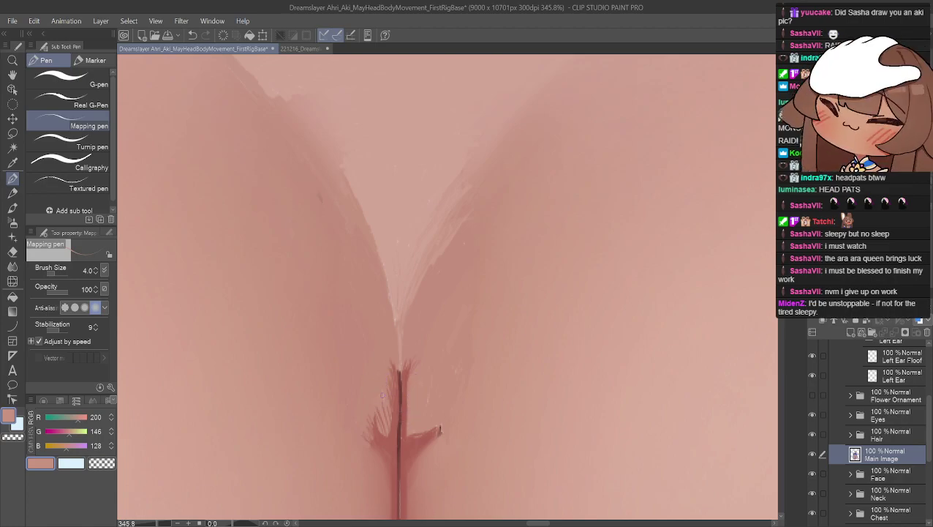
drag(390, 379, 387, 396)
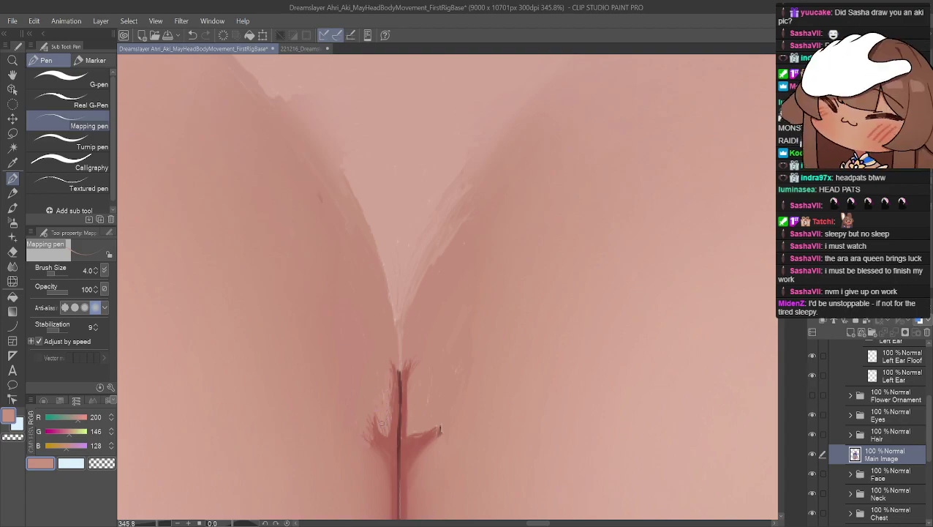
drag(391, 388, 389, 401)
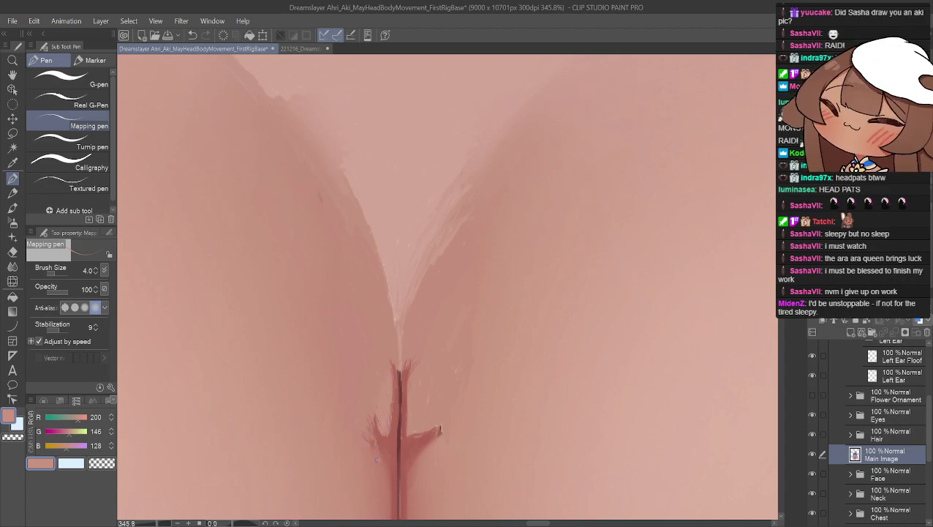
mouse_move(377, 446)
mouse_down()
mouse_move(370, 420)
mouse_move(375, 438)
mouse_move(372, 428)
mouse_move(382, 432)
mouse_up()
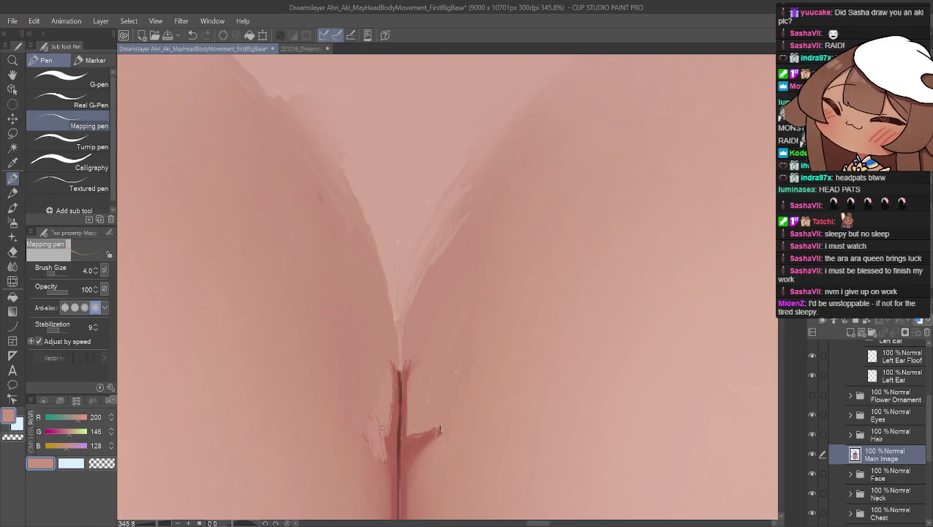
alt+click(363, 437)
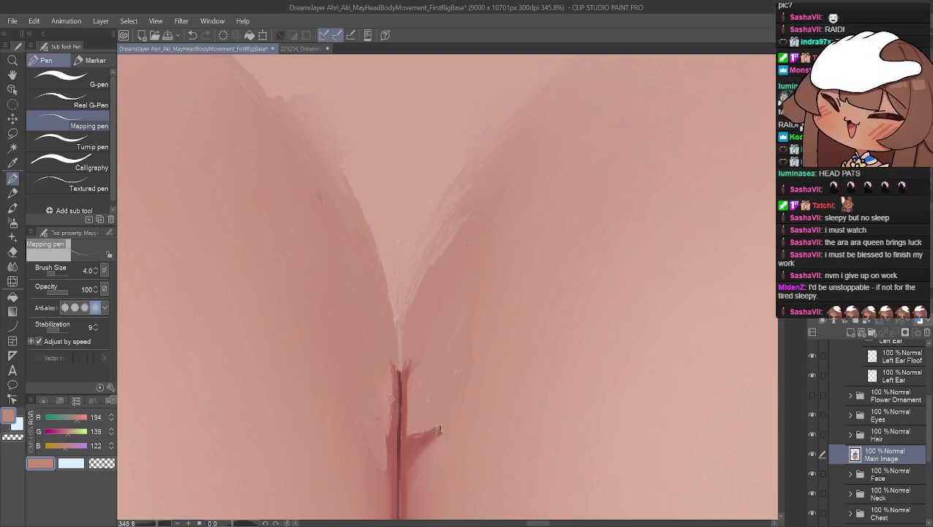
- Touch up the line's left red edge and cover the right red spur with skin RGB 193, 136, 118 and 194, 138, 120
alt+click(390, 439)
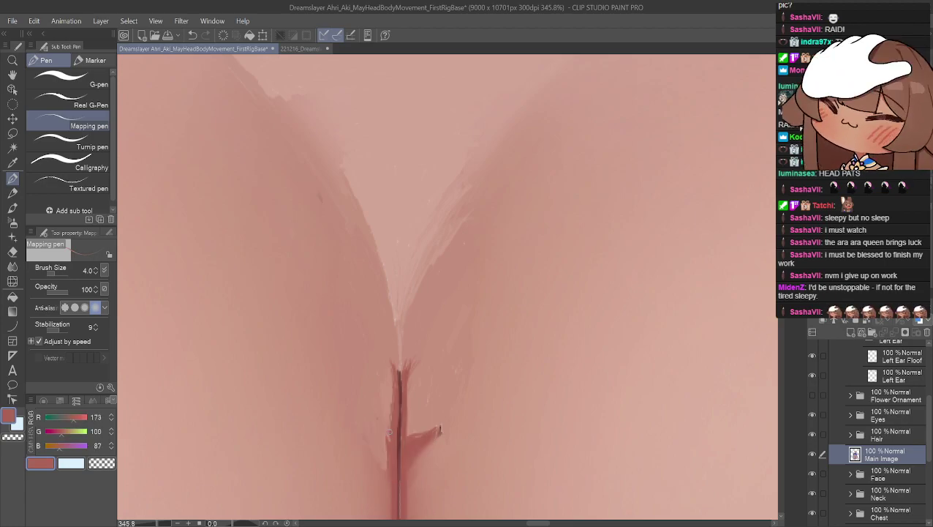
alt+click(428, 439)
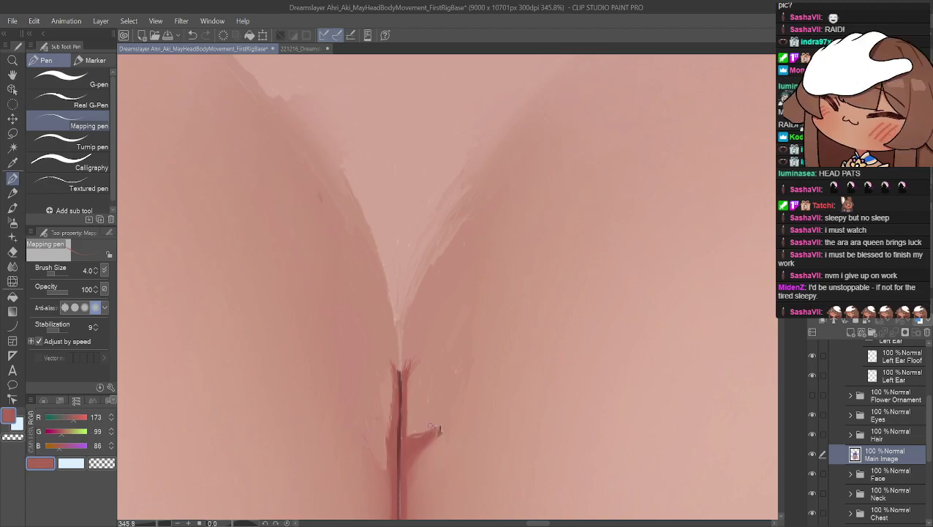
alt+click(423, 465)
drag(409, 440, 437, 432)
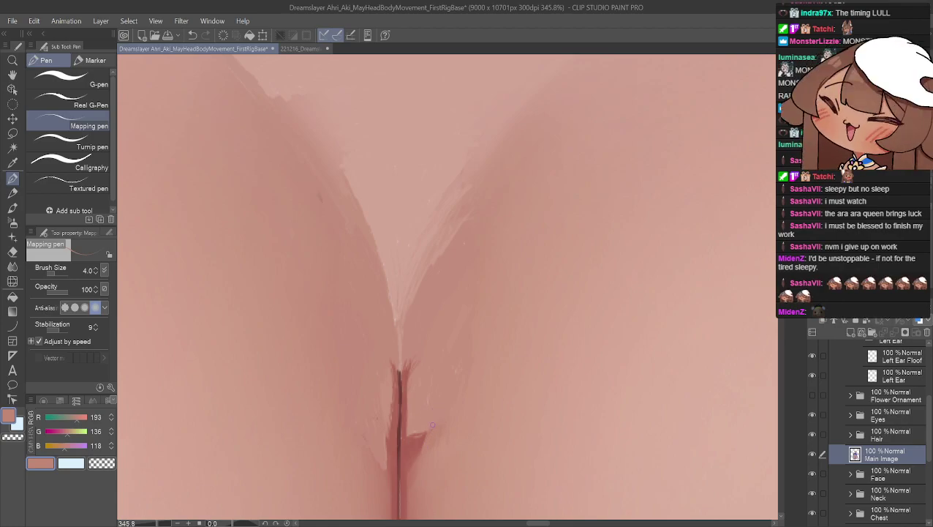
alt+click(432, 425)
drag(429, 430, 418, 457)
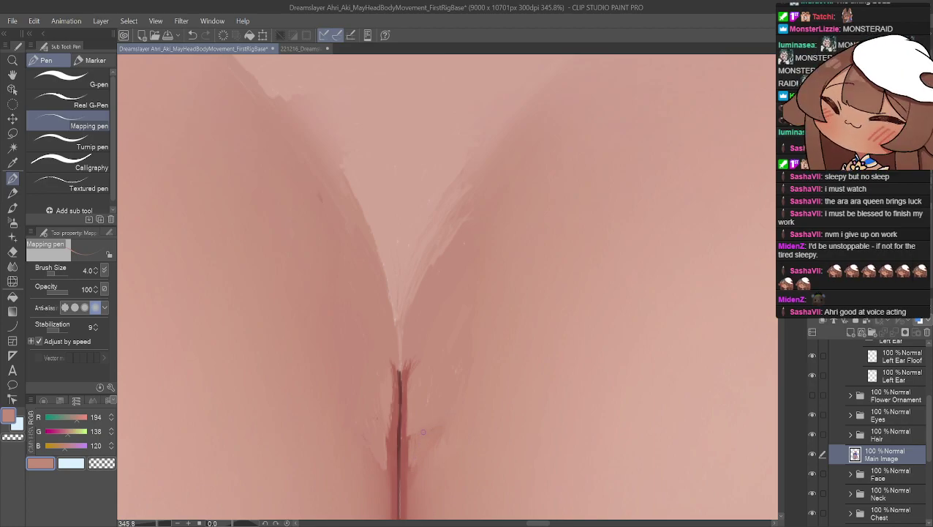
alt+click(413, 437)
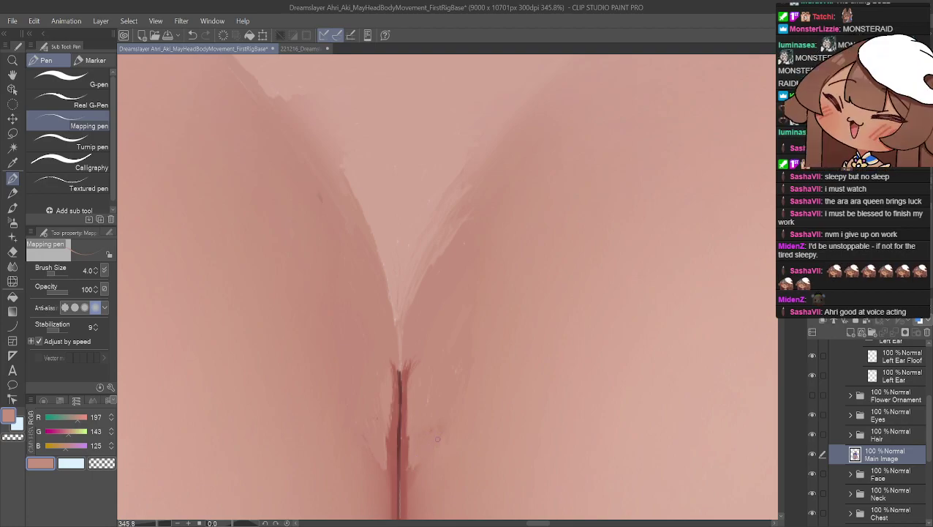
- Refine the red edges of the cleavage line with red RGB 172, 99, 87 and skin tone RGB 199, 144, 126
alt+click(408, 465)
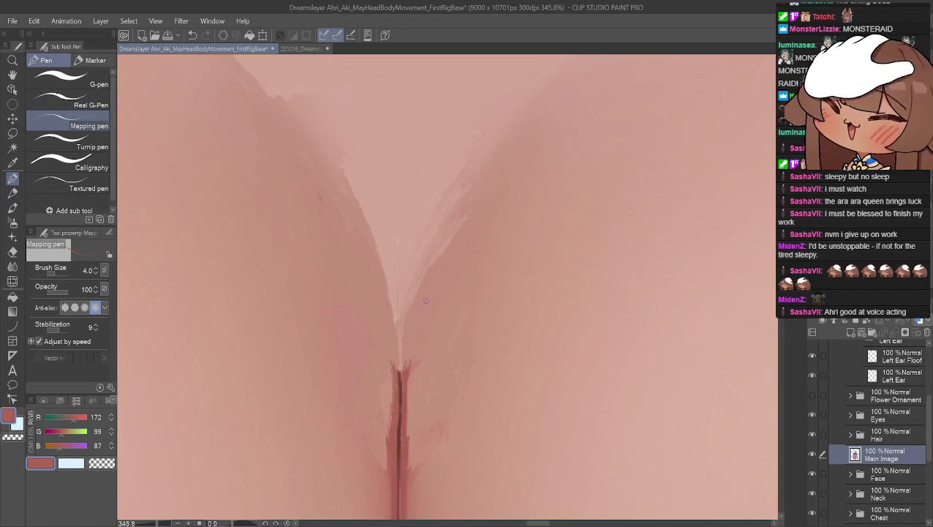
alt+click(385, 448)
mouse_move(385, 435)
mouse_down()
mouse_move(389, 463)
mouse_move(387, 365)
mouse_move(390, 432)
mouse_up()
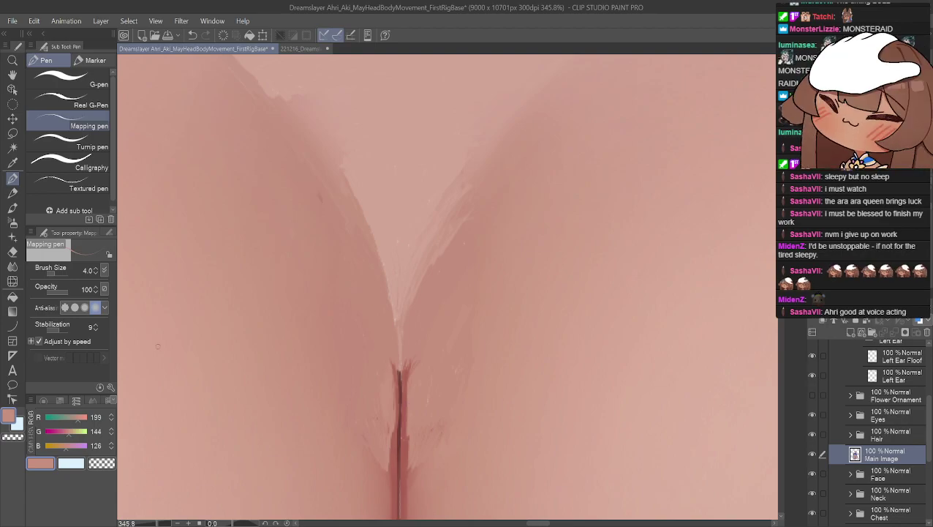
- Smooth the lower edge of the transparent gap beneath the clothing shadow with sampled skin colour RGB 210, 165, 151
scroll(376, 305, down, 2)
scroll(219, 249, up, 2)
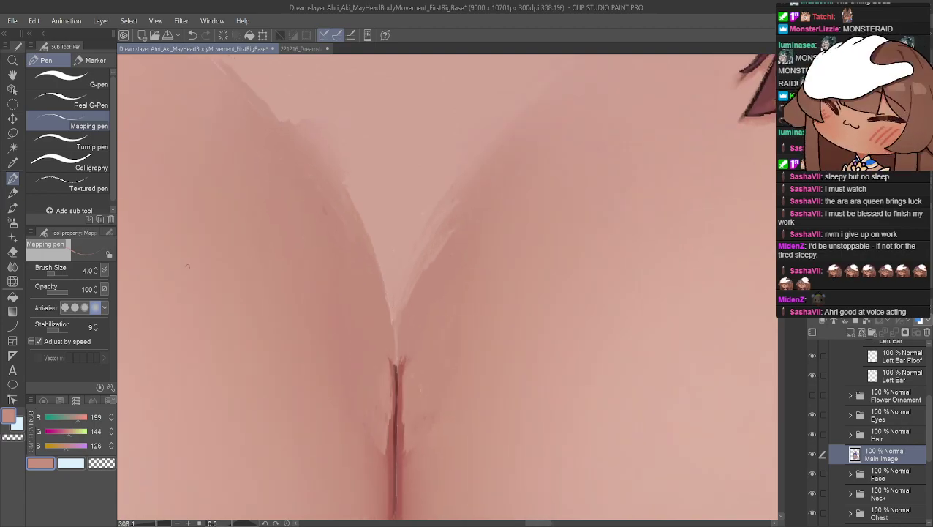
click(13, 75)
drag(302, 126, 308, 381)
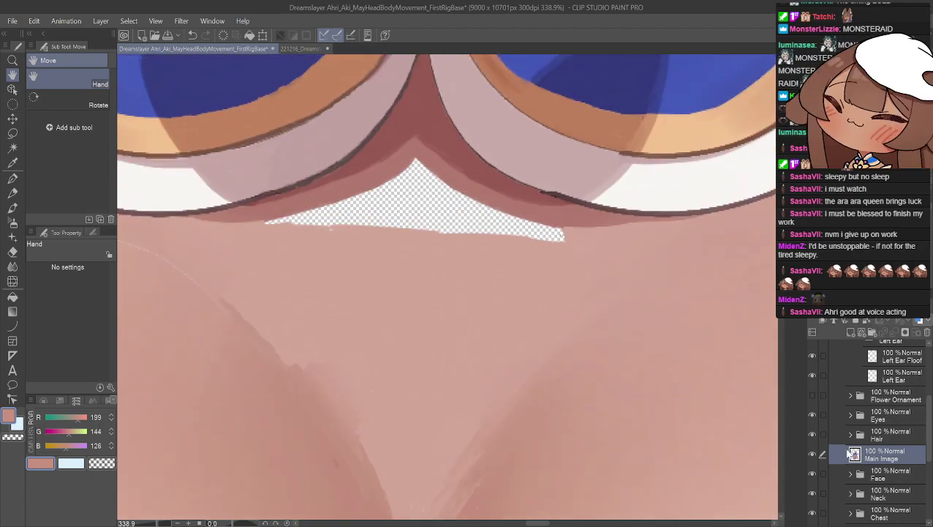
drag(509, 235, 515, 297)
scroll(515, 298, up, 1)
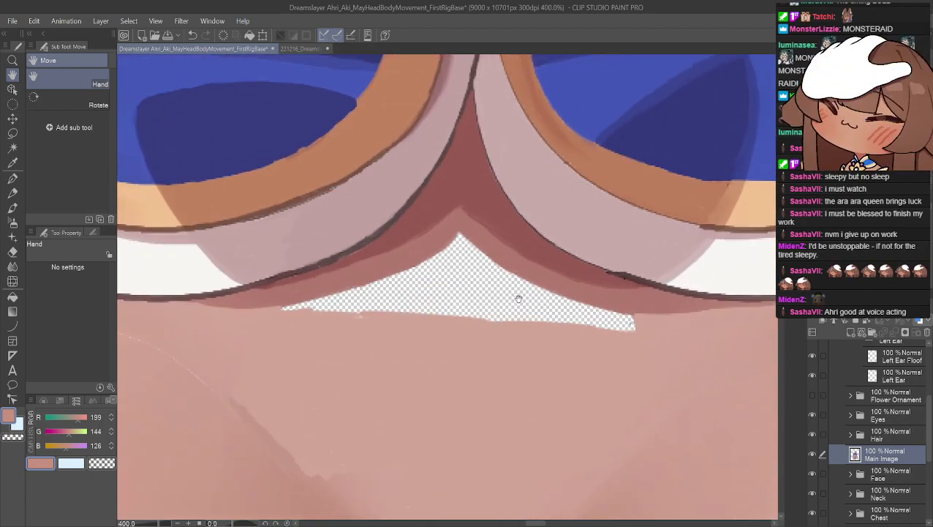
drag(493, 248, 499, 241)
right_click(362, 340)
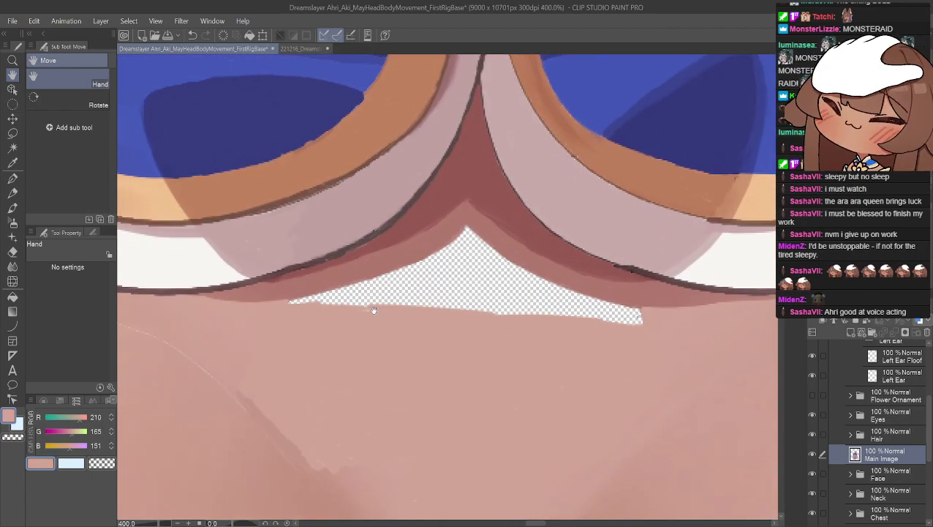
click(12, 180)
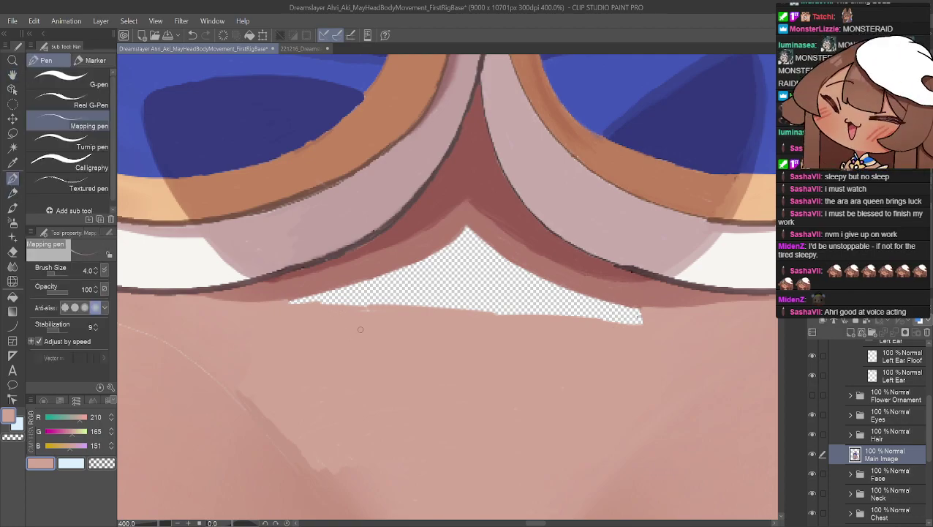
mouse_move(269, 293)
mouse_down()
mouse_move(315, 300)
mouse_move(301, 305)
mouse_move(469, 308)
mouse_up()
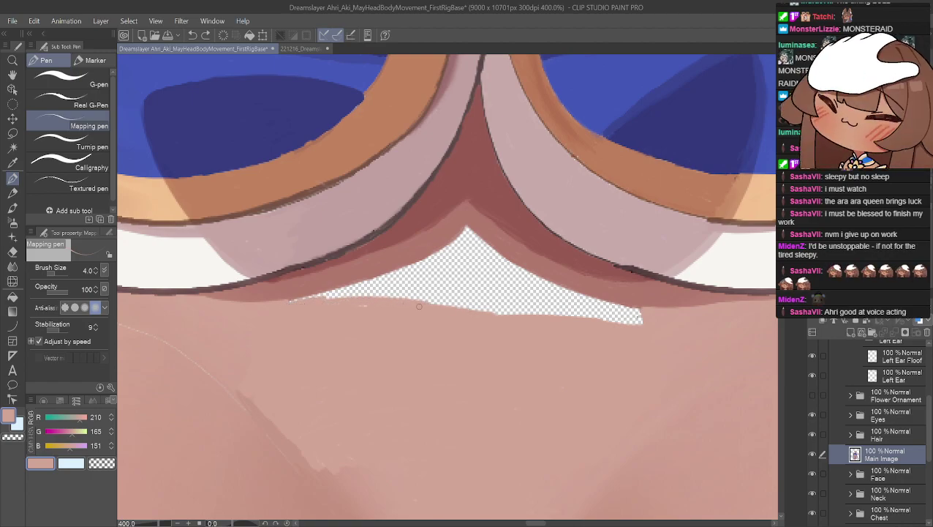
mouse_move(605, 318)
mouse_down()
mouse_move(634, 325)
mouse_move(472, 307)
mouse_up()
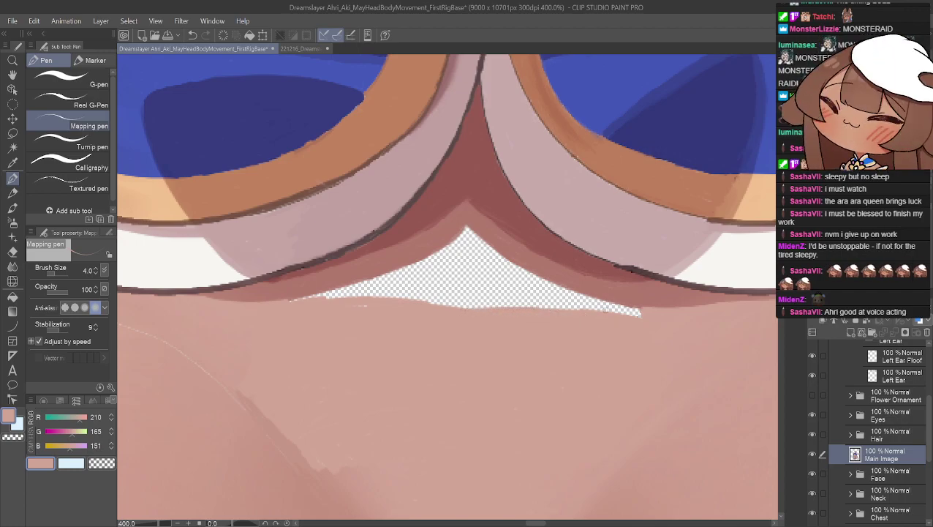
- Raise the skin along the gap's lower edge into a smooth upward arch spanning its full width
mouse_move(633, 316)
mouse_down()
mouse_move(576, 309)
mouse_move(628, 317)
mouse_move(468, 299)
mouse_up()
mouse_move(534, 299)
mouse_down()
mouse_move(502, 308)
mouse_move(463, 300)
mouse_move(646, 320)
mouse_up()
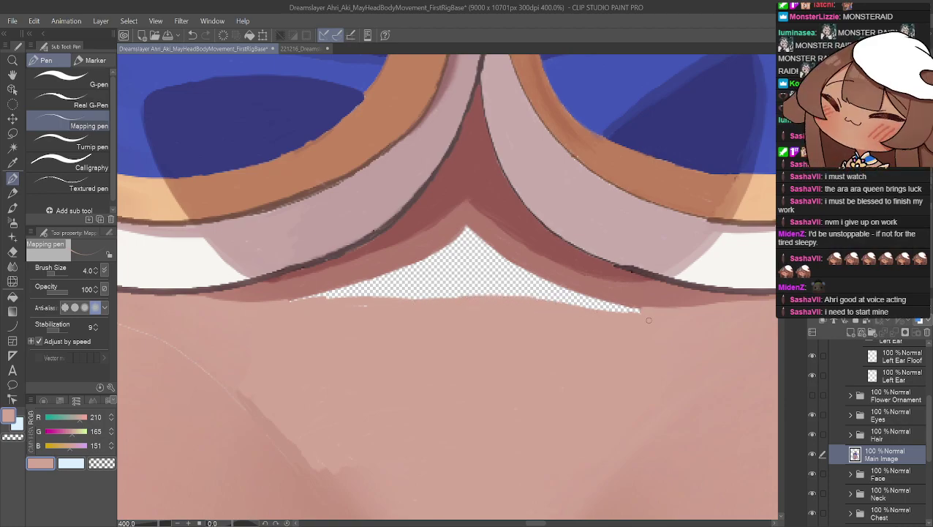
drag(638, 311, 570, 302)
mouse_move(503, 298)
mouse_down()
mouse_move(356, 295)
mouse_move(498, 299)
mouse_move(455, 286)
mouse_move(615, 316)
mouse_move(506, 290)
mouse_move(428, 289)
mouse_up()
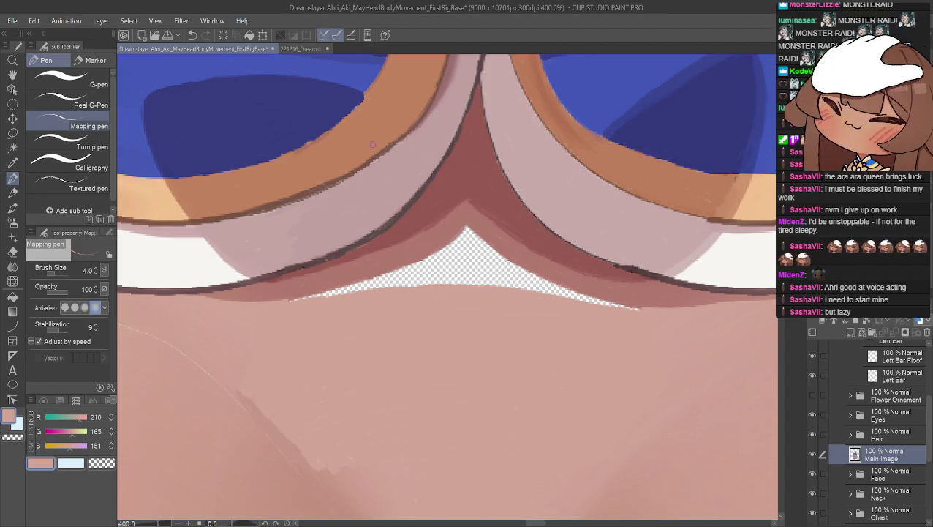
- Reduce the Mapping pen's brush size to 1.0 and fill the narrow left tip of the gap with skin colour
scroll(479, 329, up, 4)
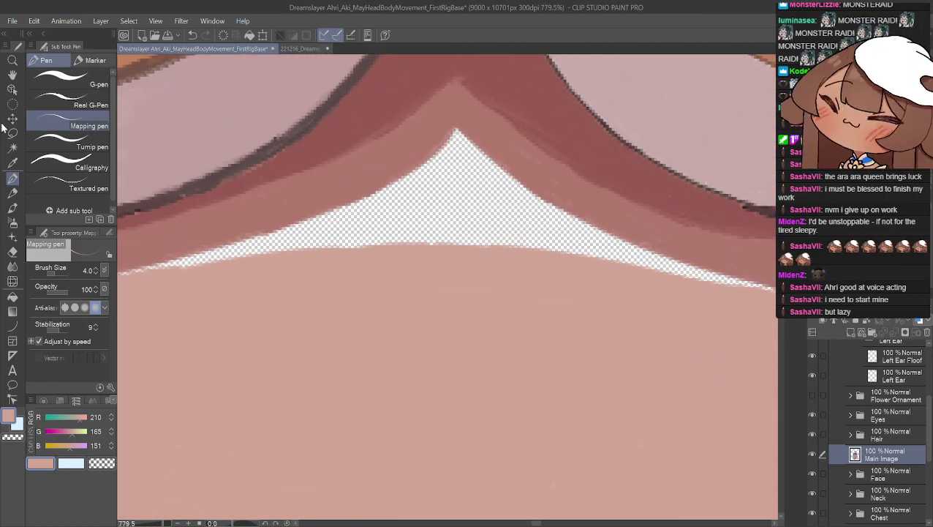
click(95, 273)
click(96, 273)
click(95, 268)
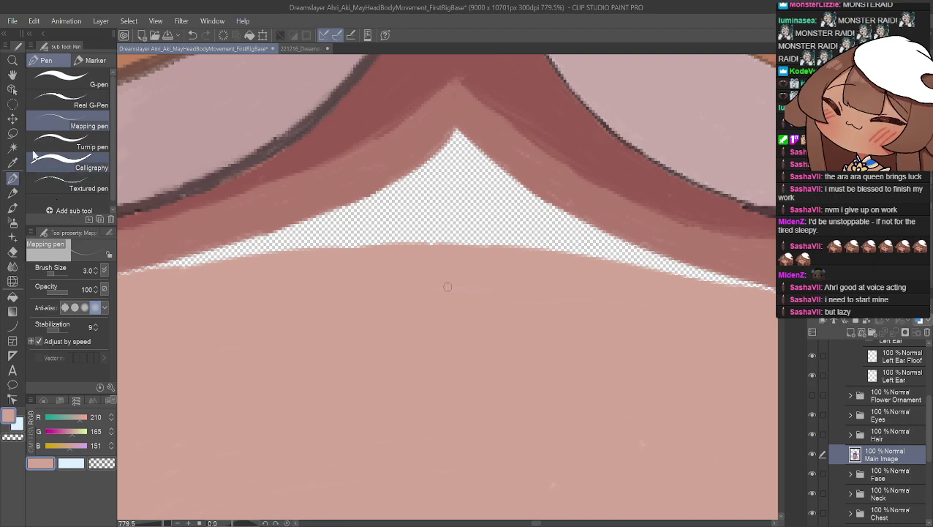
click(12, 74)
drag(236, 199, 312, 211)
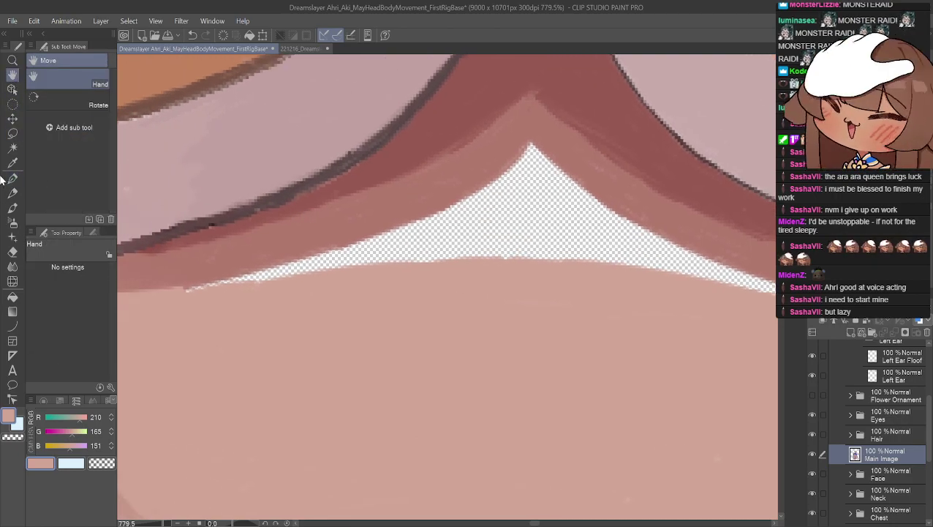
click(13, 178)
click(96, 269)
click(95, 273)
click(96, 273)
click(96, 272)
click(96, 273)
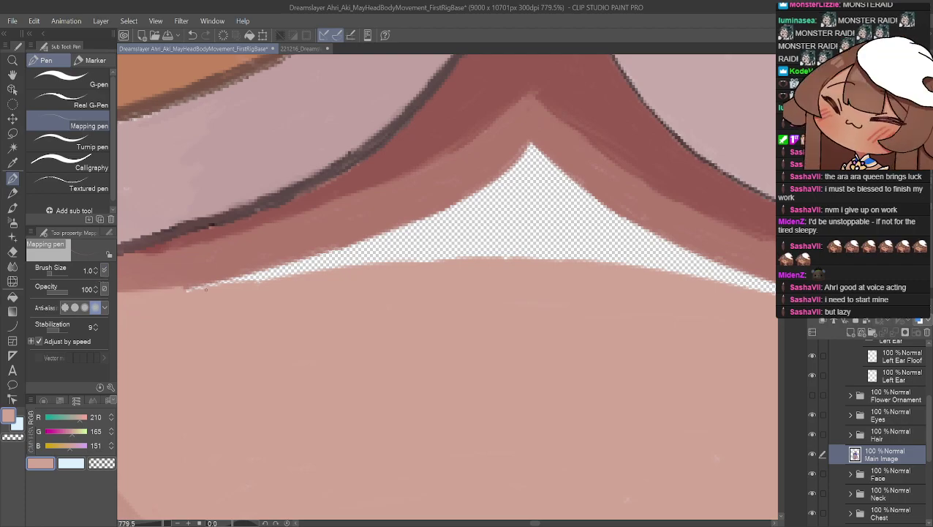
mouse_move(219, 280)
mouse_down()
mouse_move(325, 255)
mouse_move(304, 270)
mouse_up()
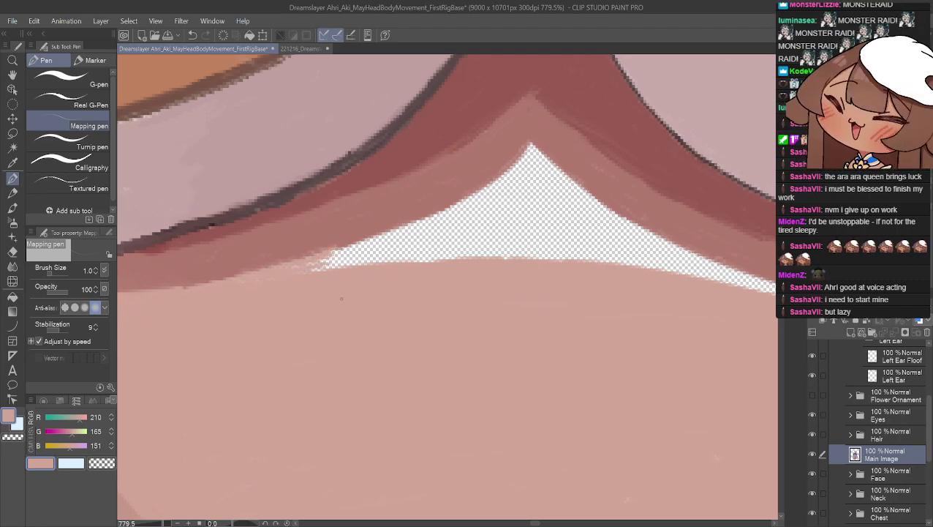
mouse_move(319, 266)
mouse_down()
mouse_move(349, 253)
mouse_move(330, 262)
mouse_up()
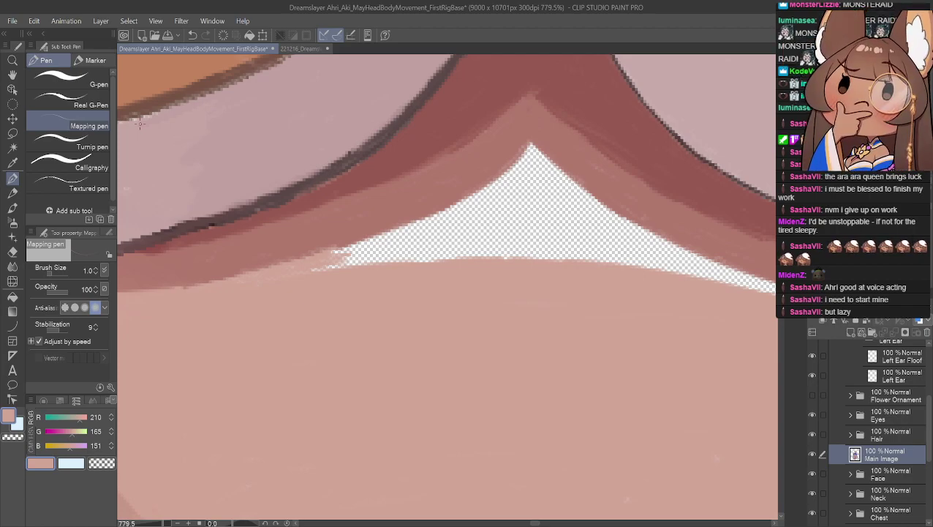
mouse_move(335, 260)
mouse_down()
mouse_move(368, 254)
mouse_move(361, 259)
mouse_up()
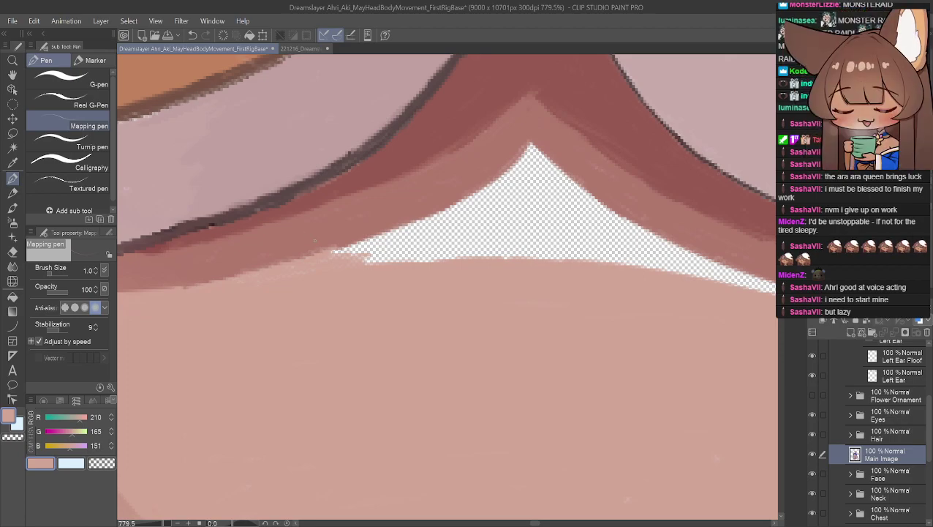
- Paint a skin-coloured band along the gap's upper left edge up to its peak, against the shadow
mouse_move(333, 252)
mouse_down()
mouse_move(374, 249)
mouse_move(334, 257)
mouse_move(421, 226)
mouse_up()
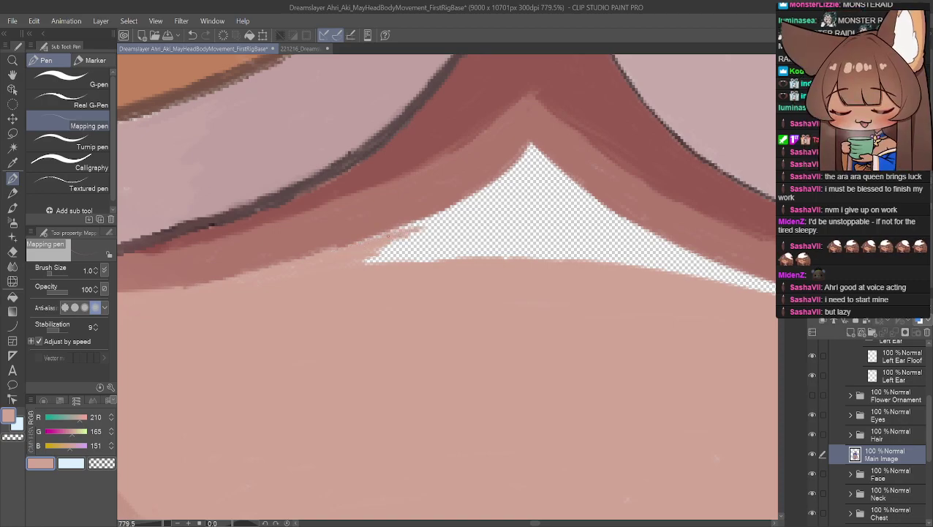
mouse_move(352, 255)
mouse_down()
mouse_move(416, 245)
mouse_move(430, 236)
mouse_move(395, 243)
mouse_move(419, 224)
mouse_move(436, 232)
mouse_up()
mouse_move(388, 259)
mouse_down()
mouse_move(419, 247)
mouse_move(379, 262)
mouse_move(414, 238)
mouse_move(393, 234)
mouse_move(434, 227)
mouse_move(467, 173)
mouse_move(435, 237)
mouse_move(441, 220)
mouse_move(377, 241)
mouse_move(484, 196)
mouse_up()
mouse_move(531, 152)
mouse_down()
mouse_move(505, 186)
mouse_move(489, 193)
mouse_move(515, 168)
mouse_move(448, 204)
mouse_move(496, 191)
mouse_move(416, 241)
mouse_move(460, 219)
mouse_move(436, 236)
mouse_move(450, 234)
mouse_move(436, 233)
mouse_up()
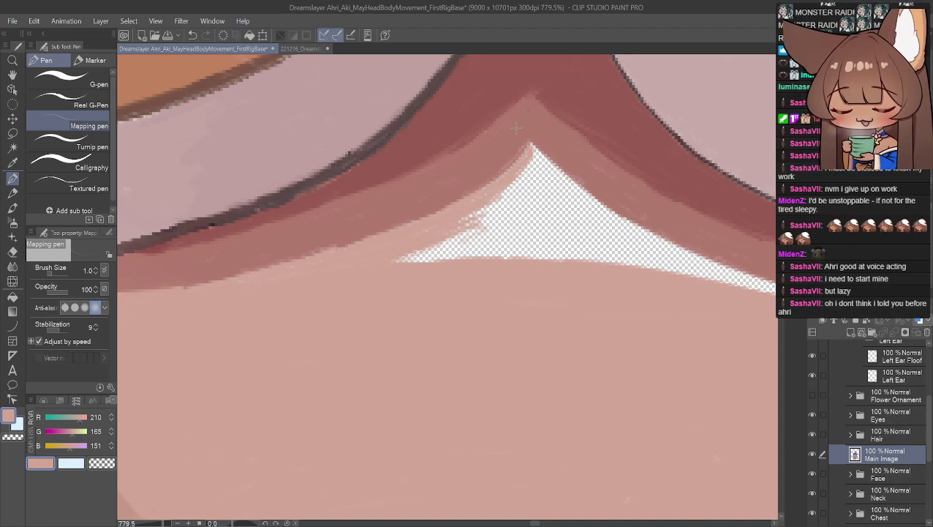
- Thicken the skin band along the gap's left slope and fill the ragged pixels down to its lower left corner
scroll(338, 236, up, 4)
scroll(484, 242, up, 2)
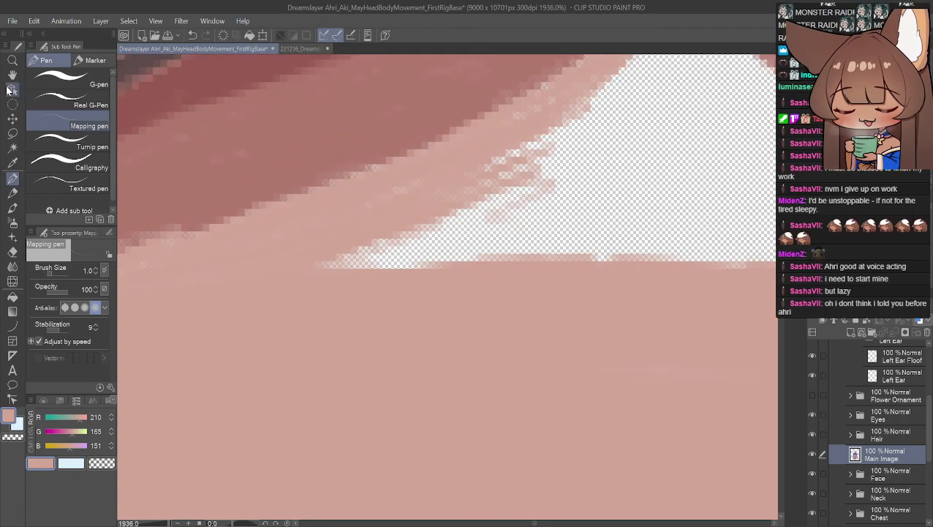
click(12, 76)
drag(454, 110, 268, 386)
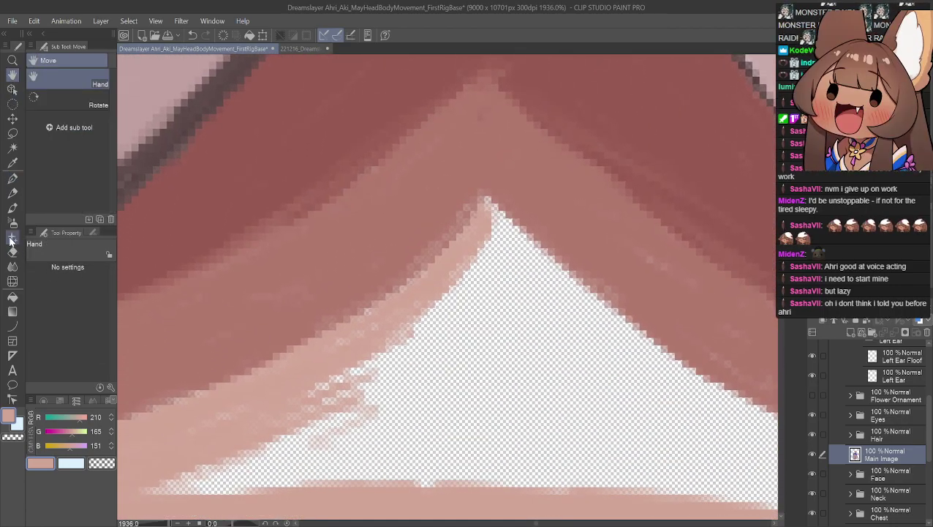
click(13, 178)
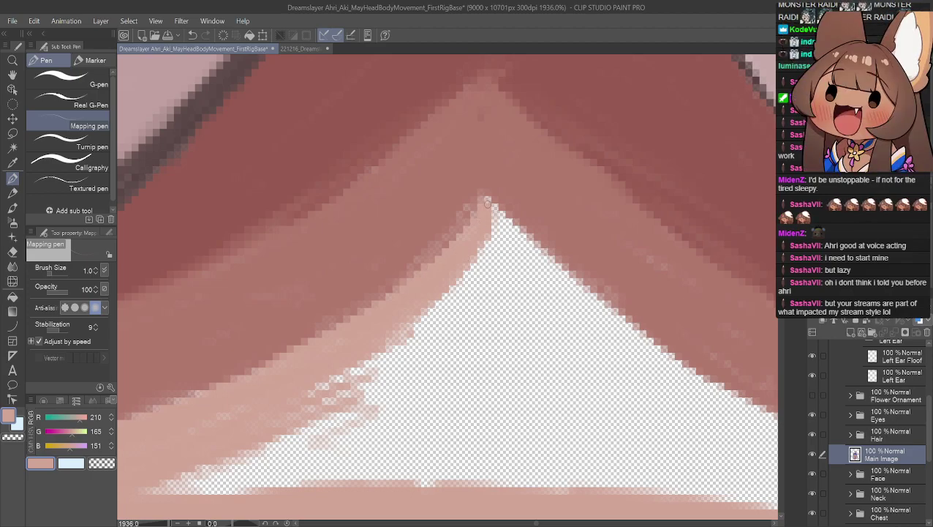
mouse_move(490, 204)
mouse_down()
mouse_move(475, 250)
mouse_move(426, 305)
mouse_move(363, 358)
mouse_move(295, 394)
mouse_move(340, 394)
mouse_move(370, 373)
mouse_move(330, 384)
mouse_move(406, 330)
mouse_up()
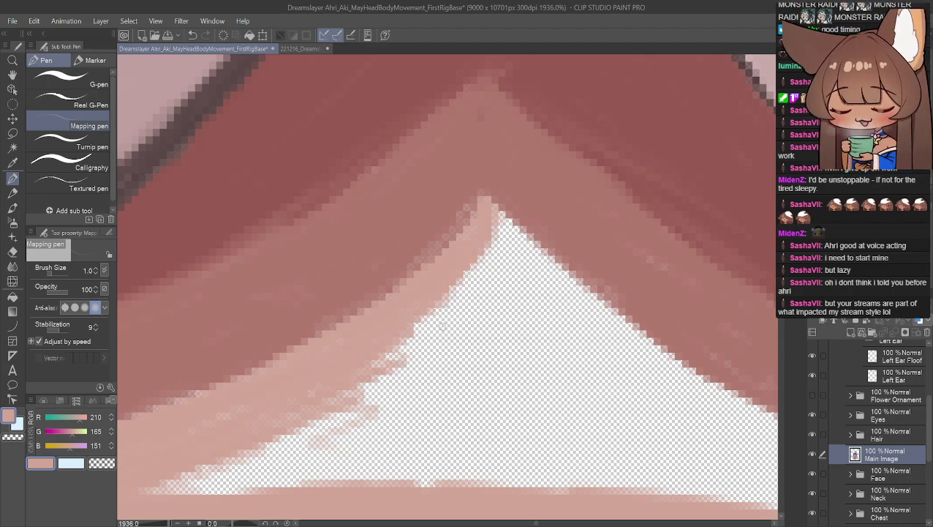
mouse_move(510, 276)
mouse_down()
mouse_move(492, 253)
mouse_move(502, 233)
mouse_move(513, 236)
mouse_move(499, 213)
mouse_move(510, 237)
mouse_move(495, 247)
mouse_move(497, 229)
mouse_move(426, 316)
mouse_move(468, 285)
mouse_move(386, 361)
mouse_move(341, 378)
mouse_move(296, 376)
mouse_up()
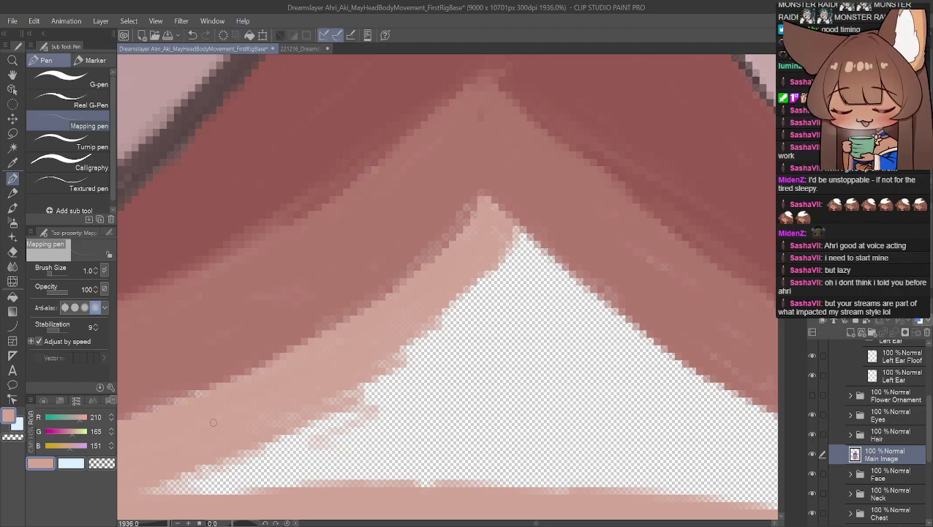
mouse_move(261, 417)
mouse_down()
mouse_move(199, 468)
mouse_move(126, 499)
mouse_move(184, 481)
mouse_move(207, 485)
mouse_move(166, 484)
mouse_move(299, 473)
mouse_move(298, 482)
mouse_move(288, 477)
mouse_move(322, 450)
mouse_move(308, 433)
mouse_move(282, 438)
mouse_move(346, 409)
mouse_move(343, 388)
mouse_move(316, 415)
mouse_move(372, 358)
mouse_move(326, 383)
mouse_move(320, 306)
mouse_move(283, 385)
mouse_move(320, 412)
mouse_move(276, 457)
mouse_move(250, 463)
mouse_move(303, 435)
mouse_move(259, 448)
mouse_move(251, 484)
mouse_move(285, 460)
mouse_move(274, 473)
mouse_move(311, 460)
mouse_move(341, 433)
mouse_move(386, 351)
mouse_move(338, 410)
mouse_move(277, 431)
mouse_up()
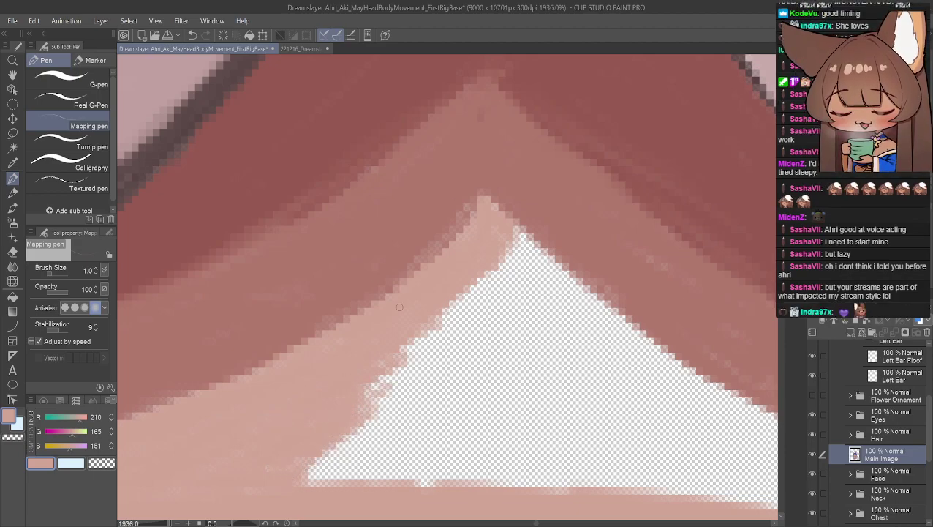
mouse_move(435, 319)
mouse_down()
mouse_move(389, 370)
mouse_move(458, 314)
mouse_move(456, 305)
mouse_move(447, 317)
mouse_move(463, 277)
mouse_up()
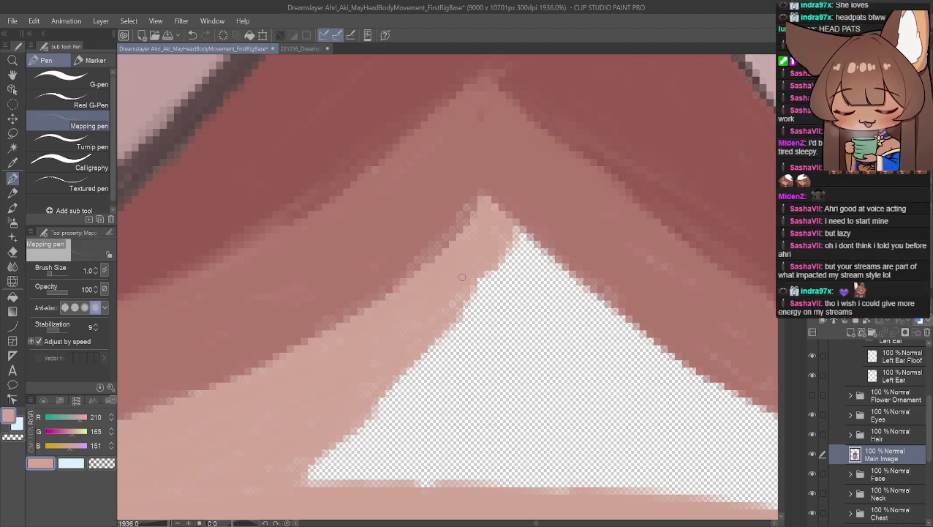
- Fill the gap's peak with skin colour and extend the fill toward the right slope and lower left corner
mouse_move(520, 234)
mouse_down()
mouse_move(491, 211)
mouse_move(499, 286)
mouse_move(499, 256)
mouse_move(446, 320)
mouse_move(516, 248)
mouse_move(503, 226)
mouse_move(542, 264)
mouse_move(504, 246)
mouse_move(491, 251)
mouse_move(544, 268)
mouse_move(507, 265)
mouse_move(475, 284)
mouse_move(477, 309)
mouse_move(518, 293)
mouse_move(493, 281)
mouse_move(477, 305)
mouse_move(536, 283)
mouse_move(501, 301)
mouse_move(512, 280)
mouse_move(532, 273)
mouse_move(496, 280)
mouse_move(456, 347)
mouse_move(438, 350)
mouse_move(478, 329)
mouse_move(425, 358)
mouse_up()
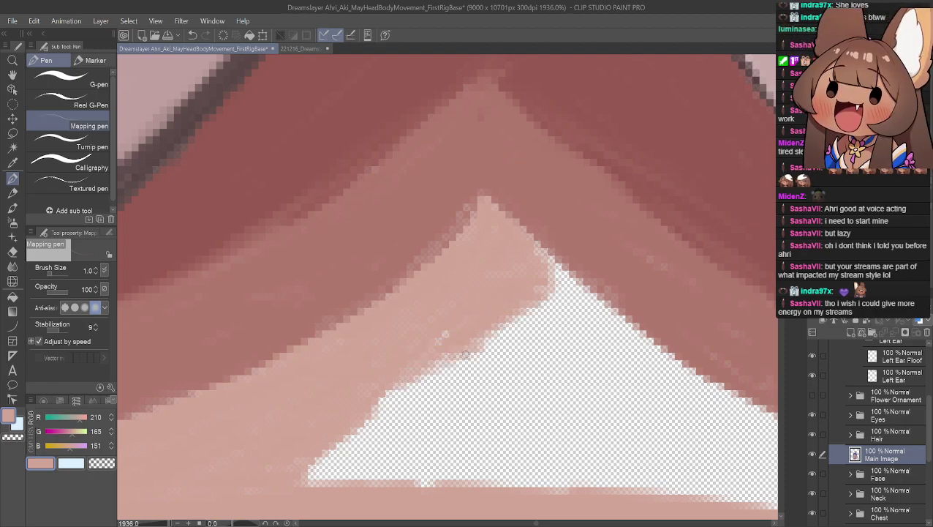
mouse_move(432, 360)
mouse_down()
mouse_move(468, 345)
mouse_move(398, 382)
mouse_move(410, 386)
mouse_move(490, 338)
mouse_move(559, 279)
mouse_up()
mouse_move(529, 245)
mouse_down()
mouse_move(565, 289)
mouse_move(549, 311)
mouse_move(563, 306)
mouse_move(502, 302)
mouse_move(512, 333)
mouse_move(556, 314)
mouse_move(527, 316)
mouse_move(470, 350)
mouse_up()
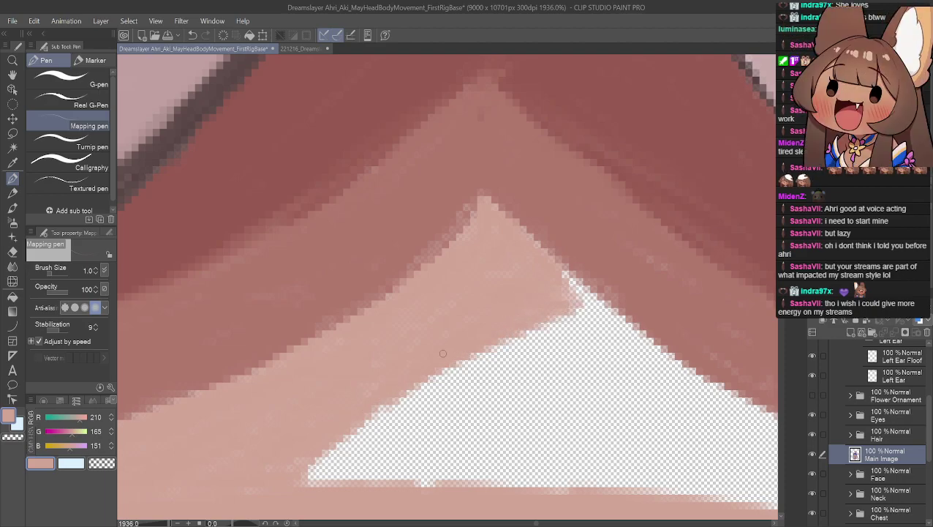
mouse_move(380, 400)
mouse_down()
mouse_move(360, 429)
mouse_move(328, 442)
mouse_up()
mouse_move(257, 476)
mouse_down()
mouse_move(318, 459)
mouse_move(364, 459)
mouse_move(374, 430)
mouse_move(357, 442)
mouse_move(373, 414)
mouse_move(296, 492)
mouse_move(309, 475)
mouse_move(341, 469)
mouse_move(309, 487)
mouse_move(330, 481)
mouse_up()
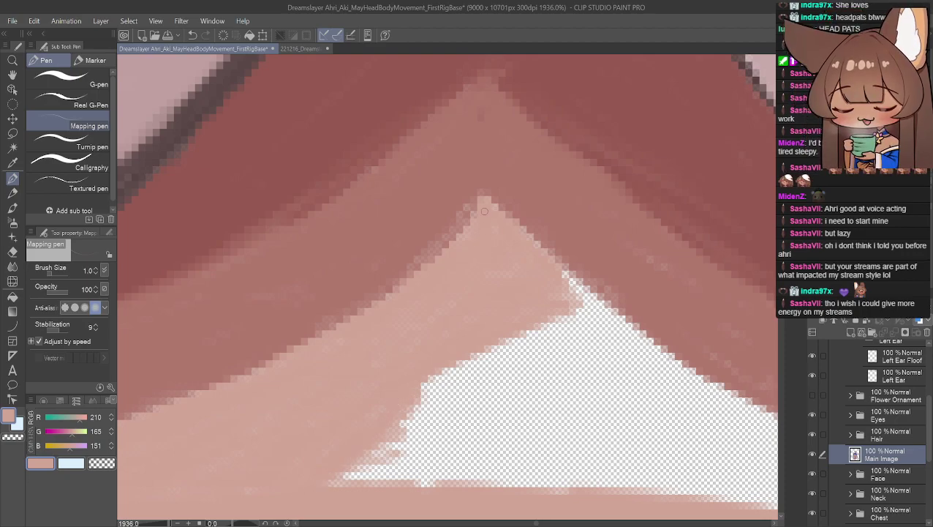
mouse_move(562, 308)
mouse_down()
mouse_move(574, 289)
mouse_move(591, 300)
mouse_move(582, 290)
mouse_up()
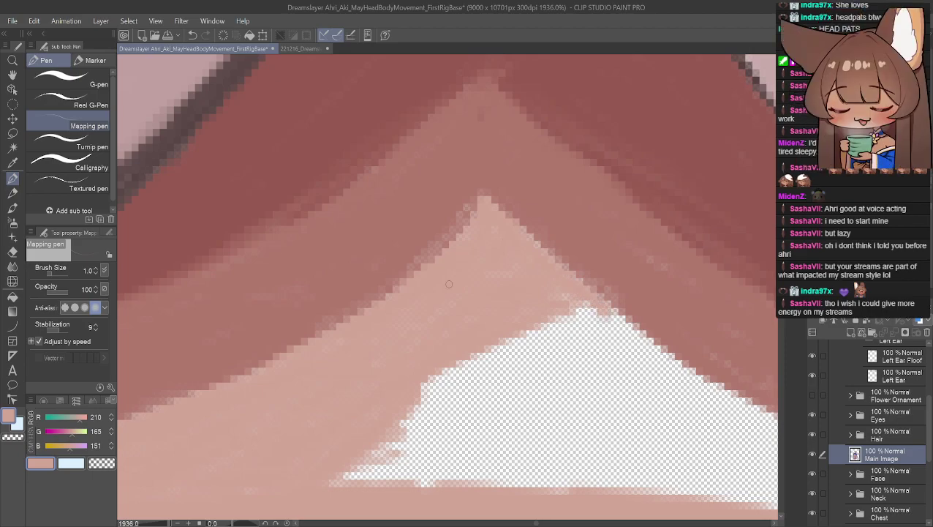
- Trace the gap's upper right edge with a thin skin-coloured line along the shadow border
click(14, 76)
drag(440, 275, 142, 157)
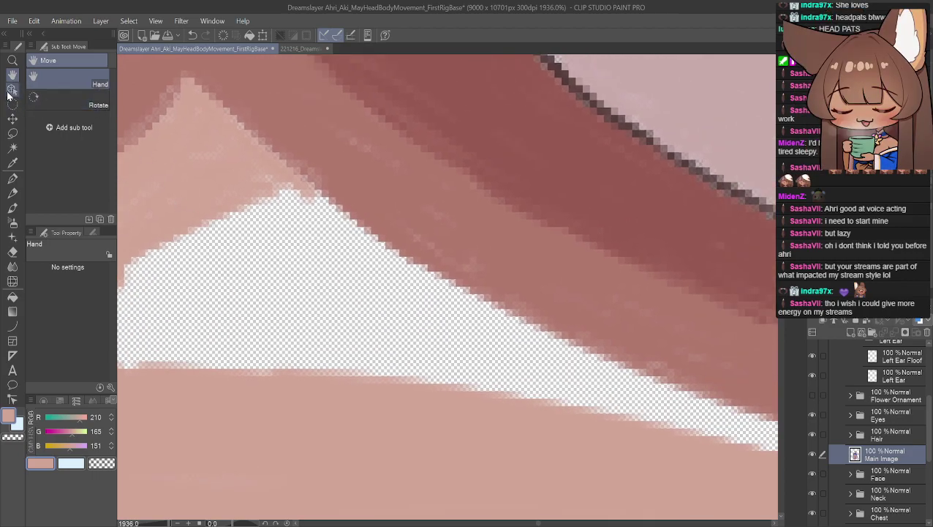
click(12, 148)
click(13, 178)
mouse_move(300, 185)
mouse_down()
mouse_move(472, 312)
mouse_move(452, 285)
mouse_up()
mouse_move(474, 305)
mouse_down()
mouse_move(574, 355)
mouse_move(539, 336)
mouse_move(707, 401)
mouse_up()
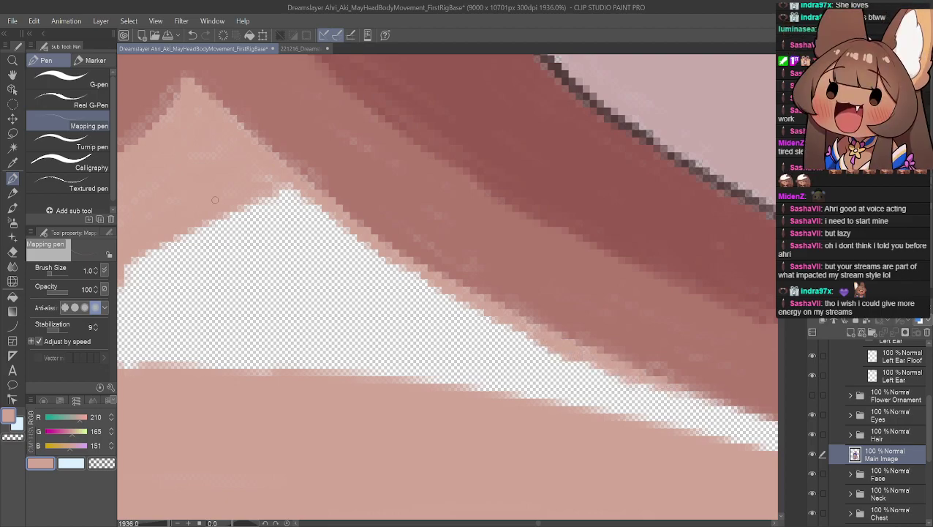
- Continue the skin-coloured edge along the shadow to the right and close the gap's narrow right tip
click(12, 74)
drag(487, 311, 304, 285)
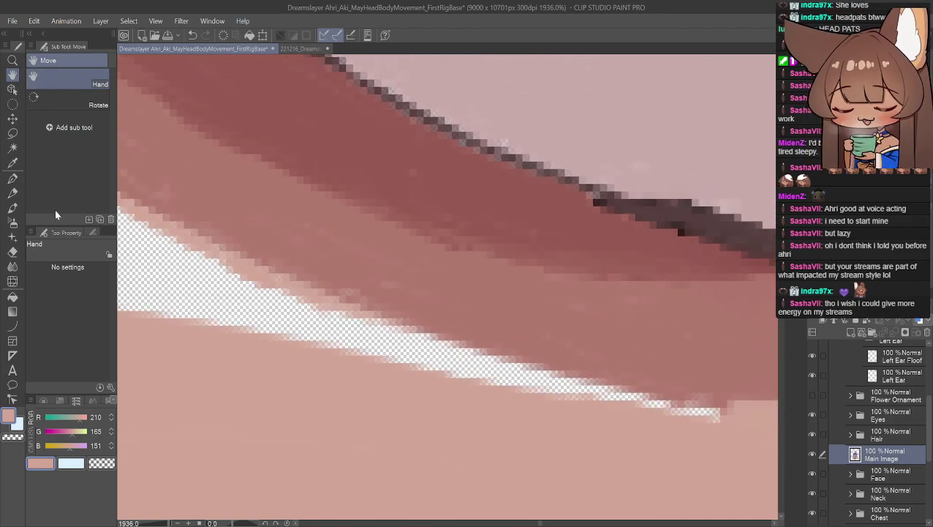
click(12, 178)
mouse_move(324, 298)
mouse_down()
mouse_move(424, 342)
mouse_move(575, 379)
mouse_up()
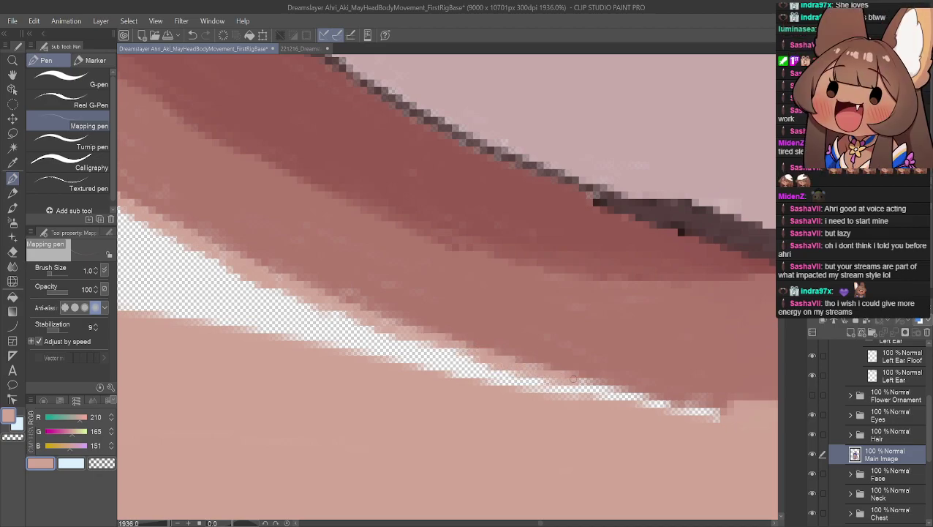
mouse_move(521, 363)
mouse_down()
mouse_move(676, 412)
mouse_move(692, 412)
mouse_move(665, 402)
mouse_move(718, 411)
mouse_move(659, 401)
mouse_up()
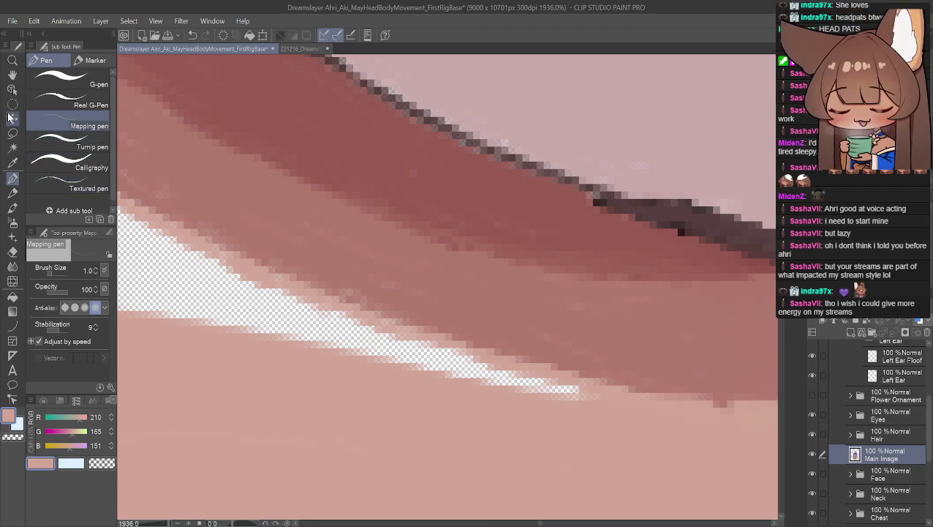
click(12, 74)
drag(267, 214, 274, 245)
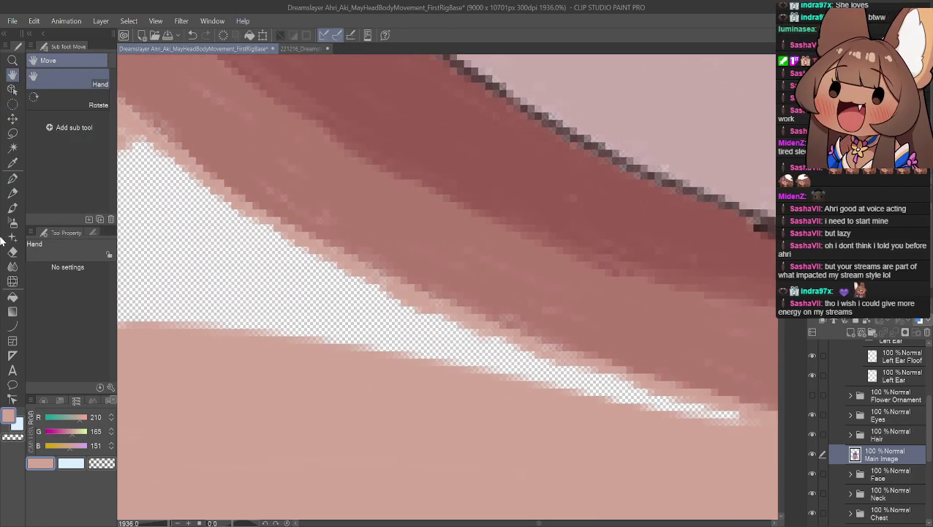
- Enlarge the Mapping pen and fill the gap's narrow right end with skin colour along the shadow border
click(12, 178)
click(97, 269)
click(97, 268)
click(97, 268)
click(98, 268)
click(97, 268)
mouse_move(714, 427)
mouse_down()
mouse_move(692, 422)
mouse_move(750, 433)
mouse_move(548, 375)
mouse_move(417, 354)
mouse_move(442, 344)
mouse_move(339, 327)
mouse_move(365, 323)
mouse_move(373, 308)
mouse_move(139, 307)
mouse_up()
- Fill the remaining transparent area below the shadow's peak with skin colour using the Mapping pen at size 7
click(13, 74)
mouse_move(236, 216)
mouse_down()
mouse_move(513, 303)
mouse_move(505, 300)
mouse_up()
click(12, 179)
mouse_move(297, 391)
mouse_down()
mouse_move(160, 387)
mouse_move(325, 387)
mouse_move(298, 391)
mouse_move(439, 379)
mouse_up()
drag(684, 381, 541, 371)
mouse_move(482, 368)
mouse_down()
mouse_move(276, 355)
mouse_move(289, 351)
mouse_move(334, 283)
mouse_move(229, 349)
mouse_move(215, 372)
mouse_move(249, 347)
mouse_move(280, 285)
mouse_move(284, 334)
mouse_move(295, 336)
mouse_move(322, 258)
mouse_move(326, 269)
mouse_move(345, 252)
mouse_move(395, 312)
mouse_move(396, 265)
mouse_move(380, 226)
mouse_move(486, 305)
mouse_move(462, 285)
mouse_move(522, 319)
mouse_move(425, 254)
mouse_move(526, 339)
mouse_move(503, 329)
mouse_move(574, 357)
mouse_move(556, 338)
mouse_move(502, 320)
mouse_move(452, 318)
mouse_move(411, 335)
mouse_move(388, 323)
mouse_up()
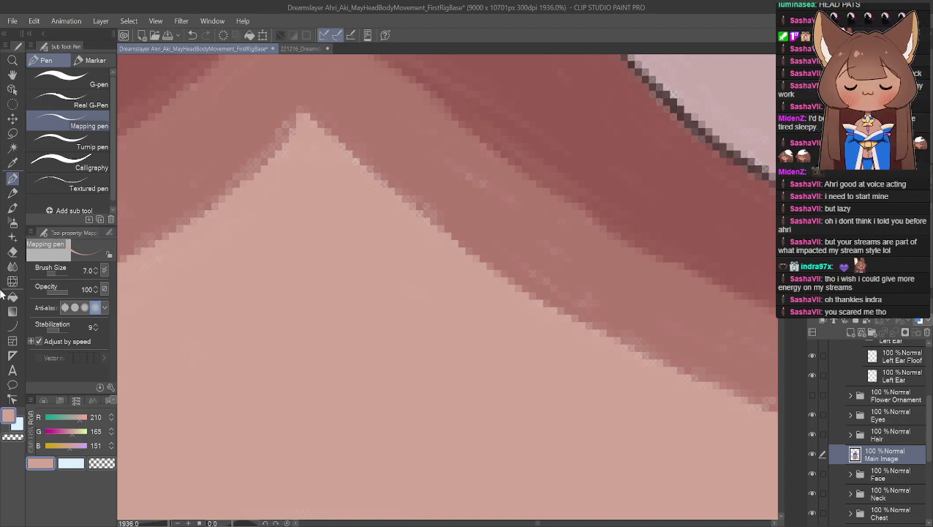
click(13, 267)
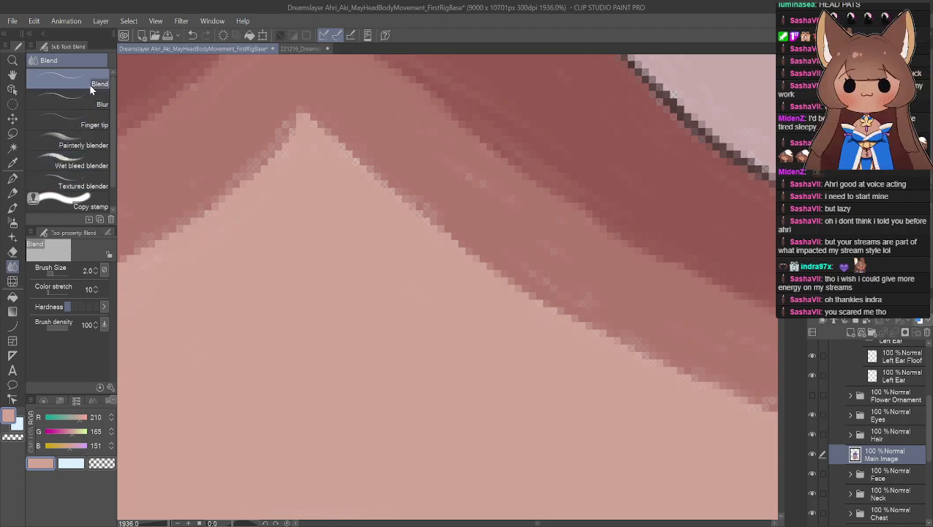
scroll(368, 428, down, 2)
scroll(545, 509, down, 2)
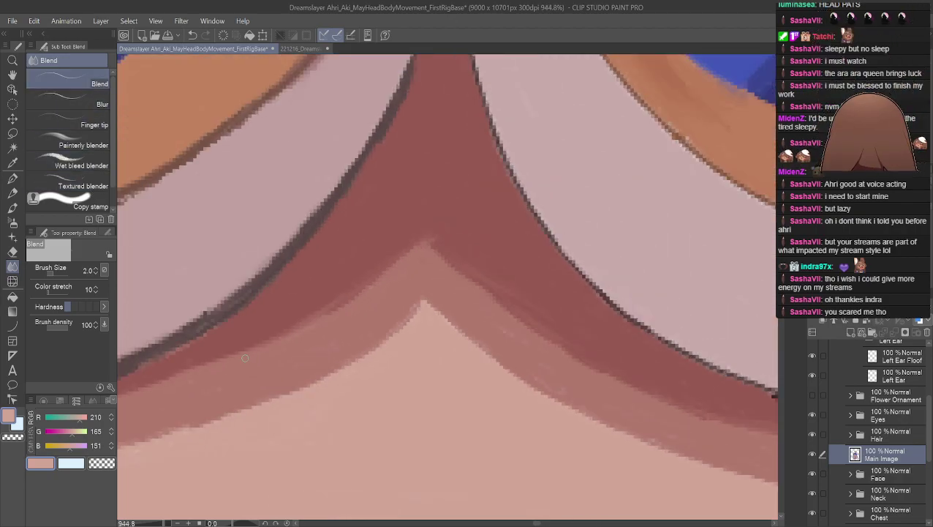
click(10, 78)
drag(246, 354, 271, 234)
click(12, 178)
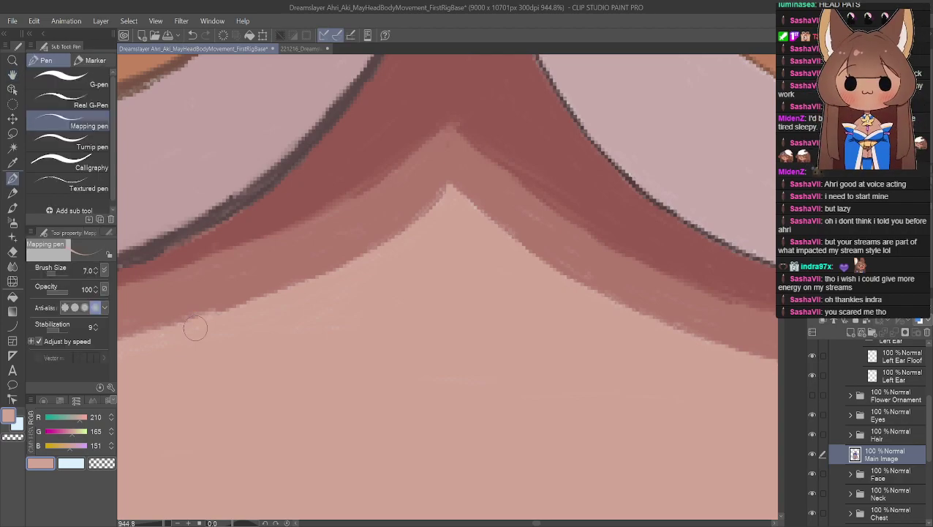
drag(146, 332, 244, 287)
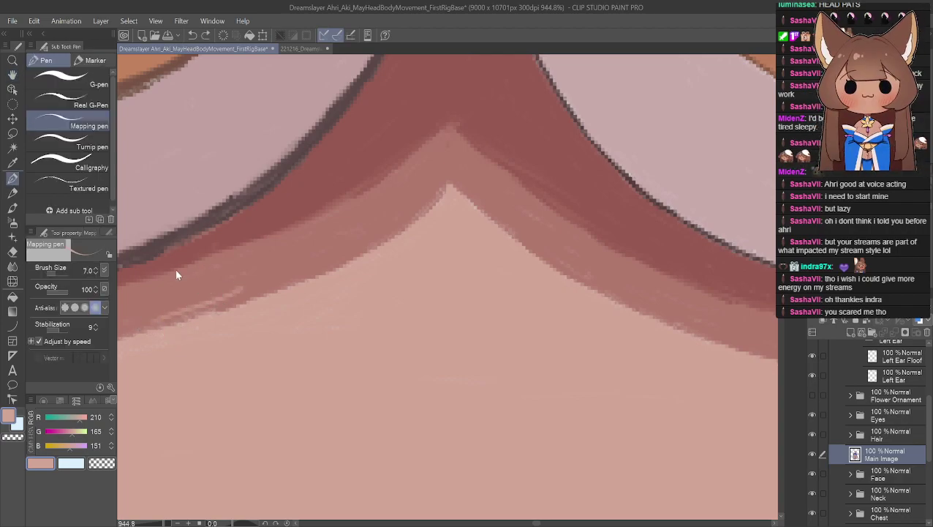
key(ctrl+z)
- Soften the shadow's lower edge against the skin on both sides of the peak with Blend at size 2
click(12, 266)
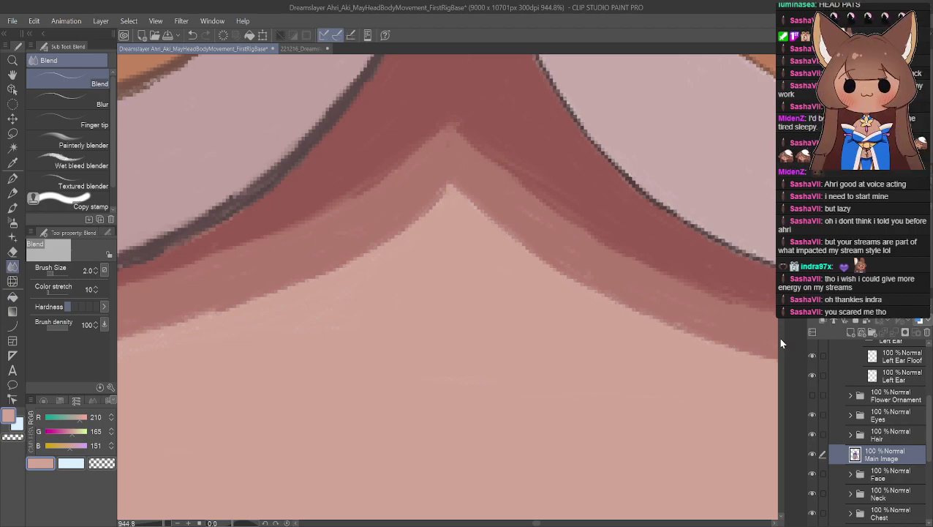
click(12, 77)
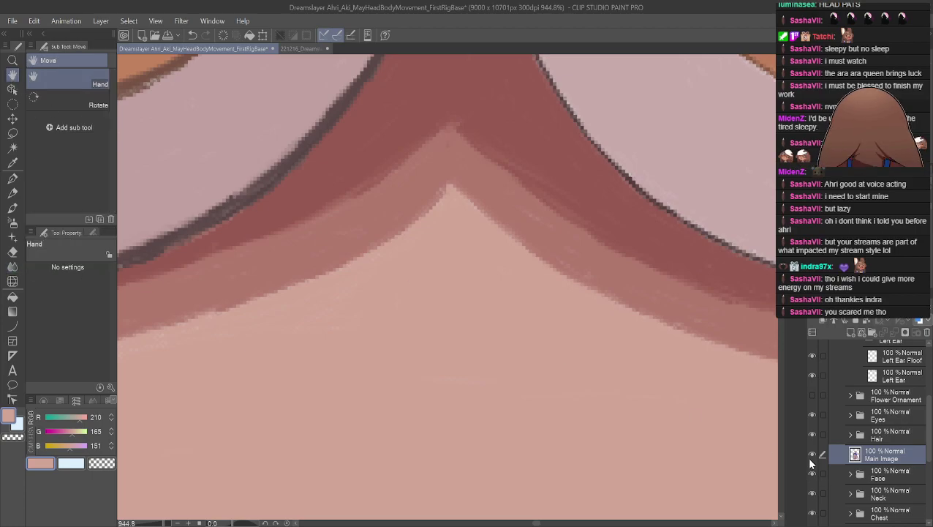
drag(630, 387, 422, 229)
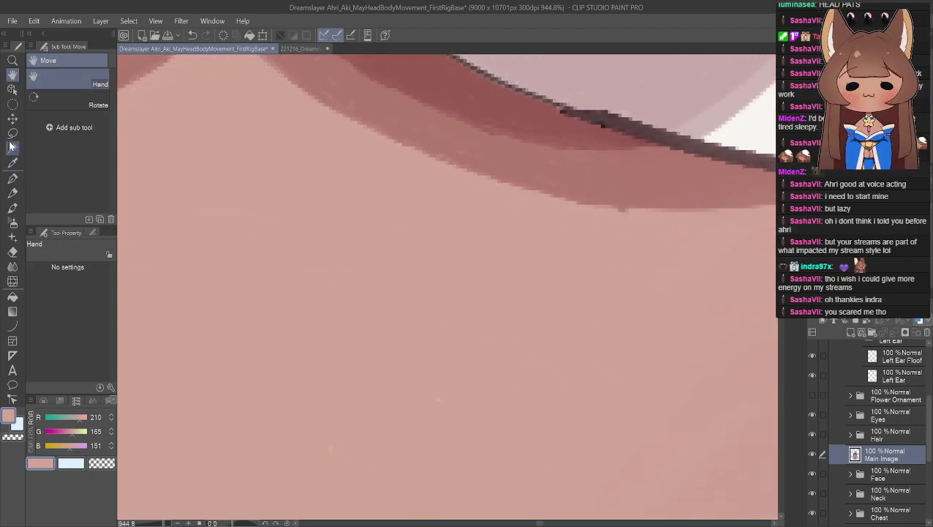
click(13, 266)
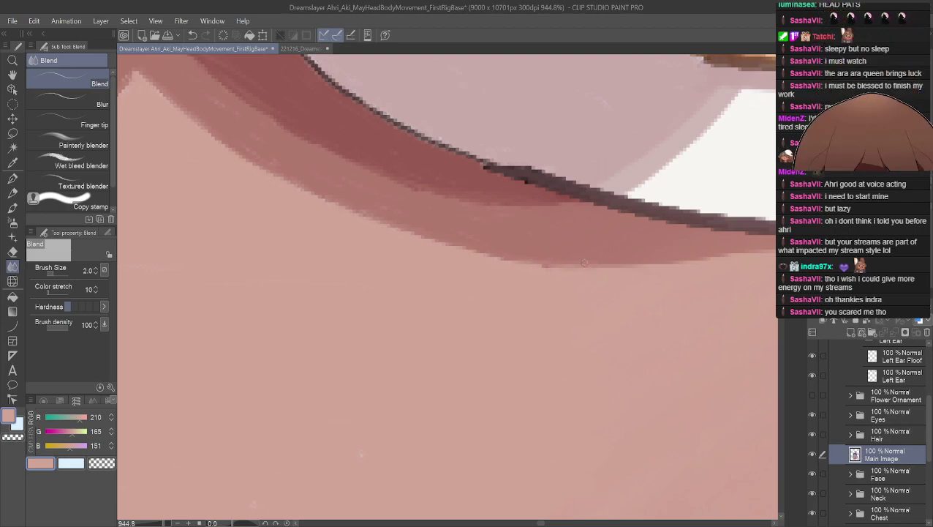
- Set the Mapping pen size to 1 and touch up the stray pixels along the right shadow's lower edge with skin colour
click(13, 178)
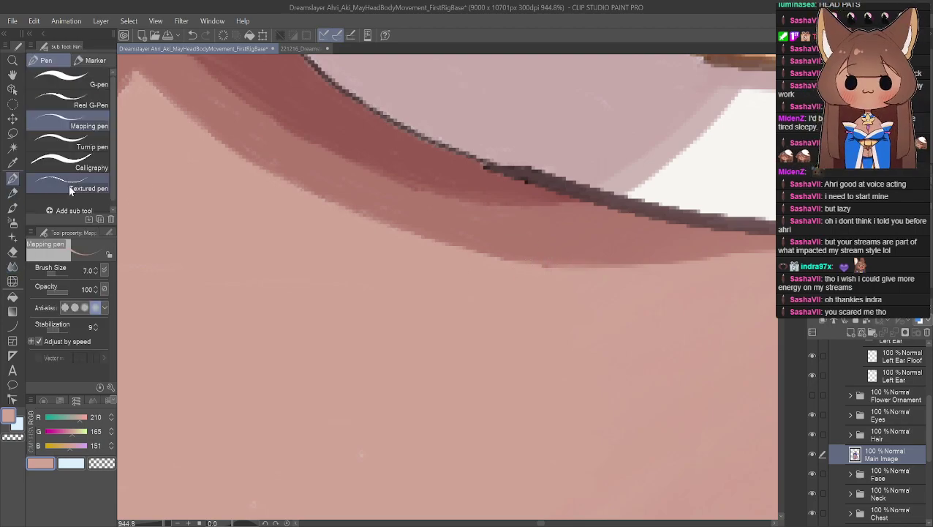
click(96, 273)
click(96, 273)
click(96, 273)
click(98, 272)
click(97, 272)
click(98, 272)
click(97, 268)
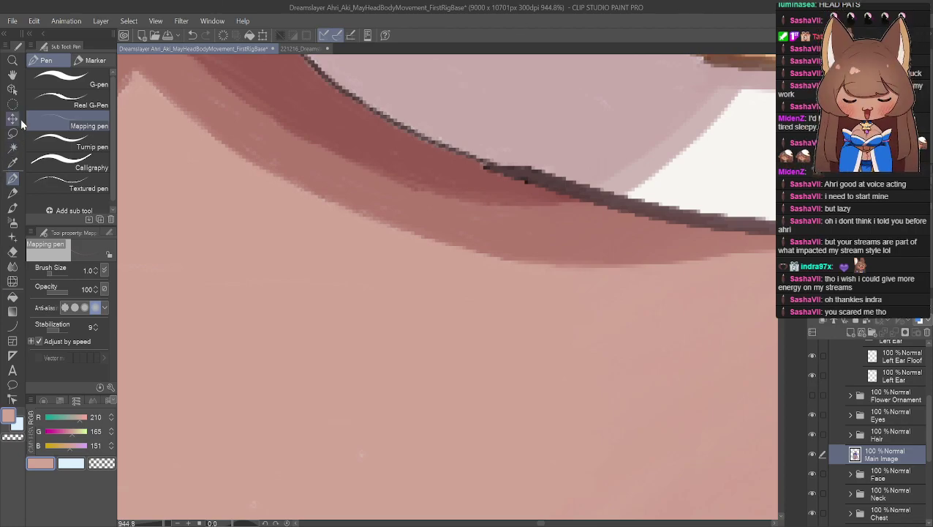
- Examine the repaired chest skin and collar shadow from close up out to the whole character
click(13, 75)
drag(420, 370, 454, 318)
scroll(501, 190, down, 4)
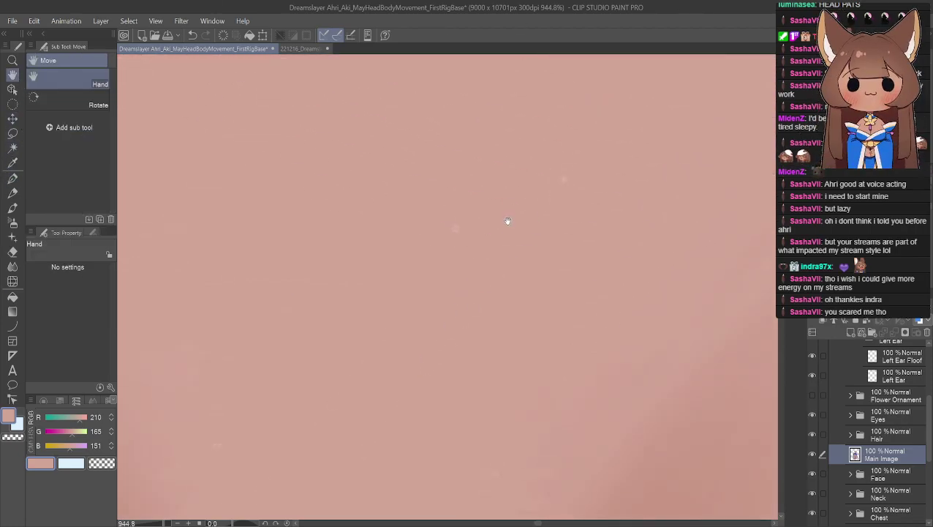
scroll(478, 244, down, 3)
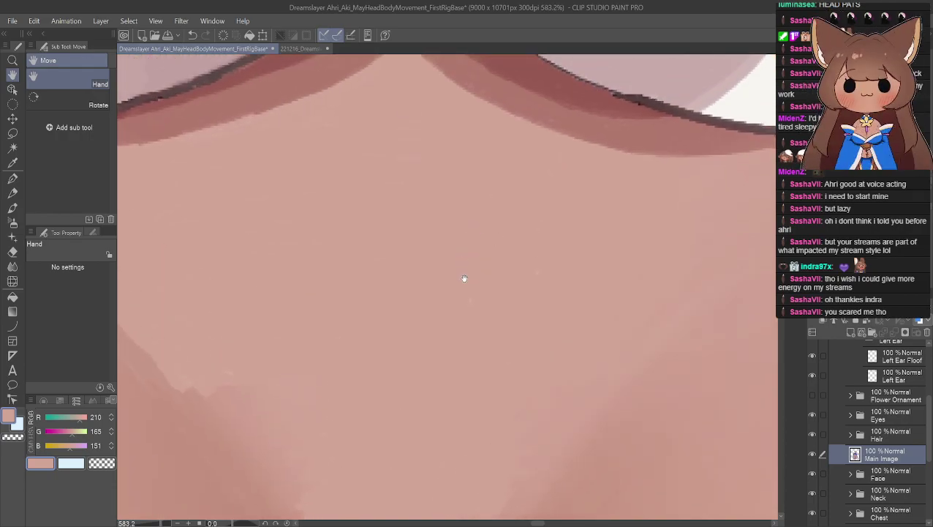
scroll(454, 256, down, 8)
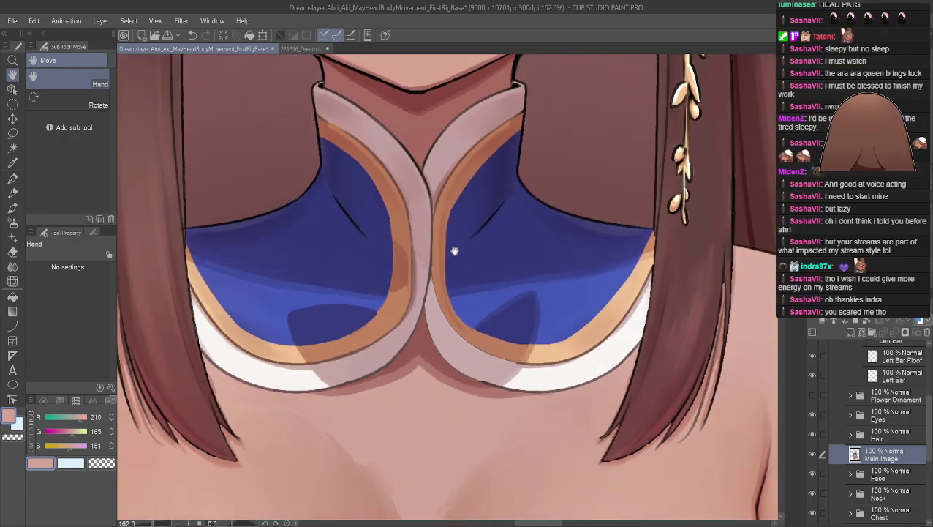
scroll(452, 218, down, 4)
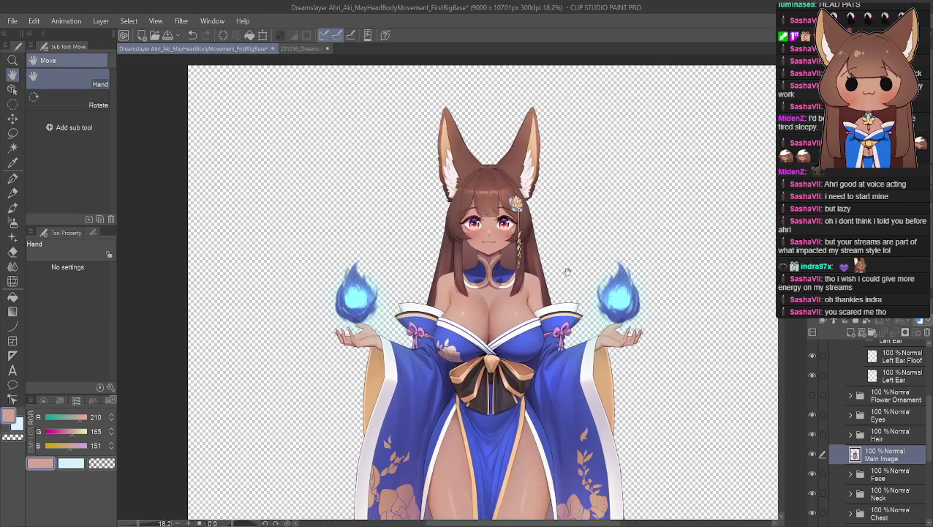
drag(567, 272, 548, 261)
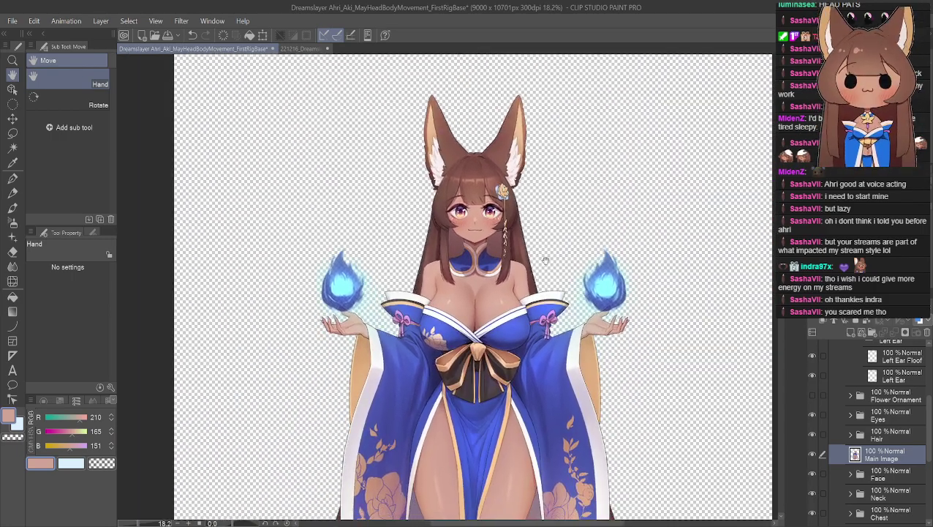
drag(529, 350, 529, 337)
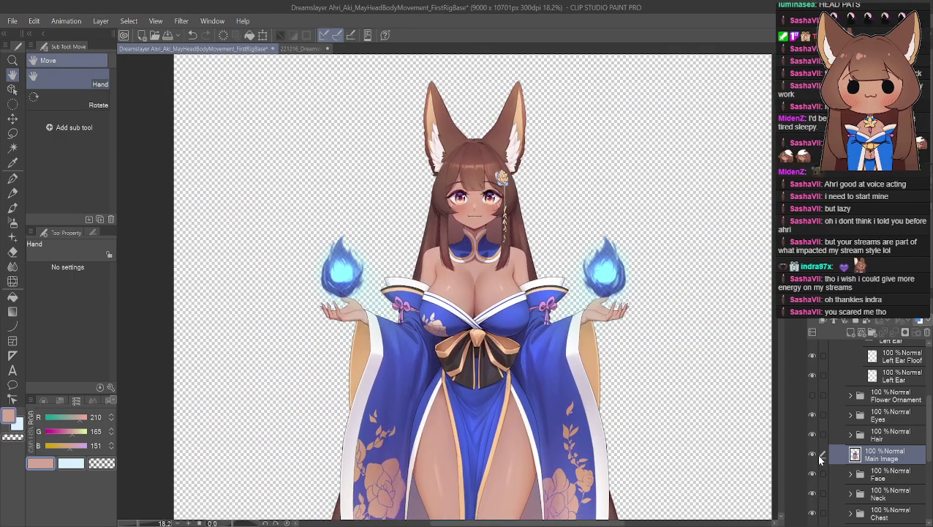
drag(572, 282, 546, 315)
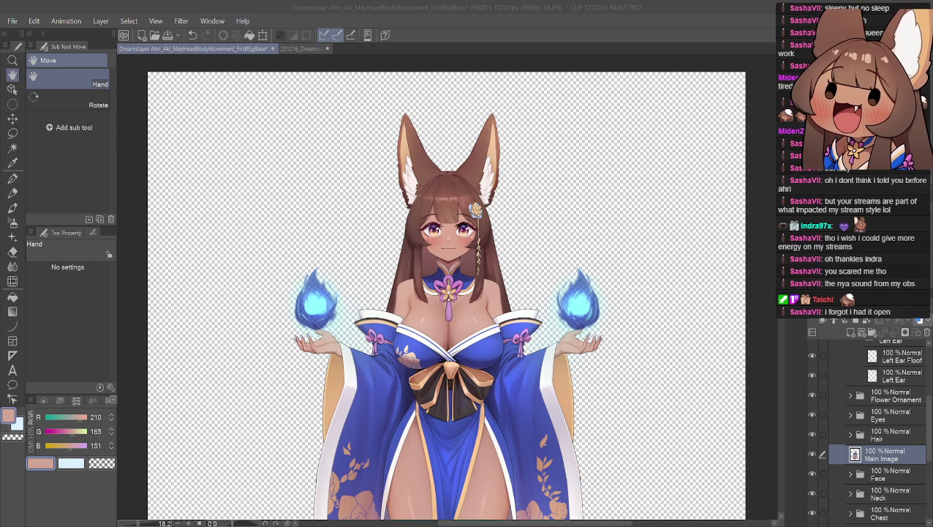
- Show the Tail folder behind the full-length character
click(632, 275)
drag(666, 312, 654, 207)
scroll(693, 243, down, 3)
drag(701, 237, 677, 244)
scroll(822, 468, down, 5)
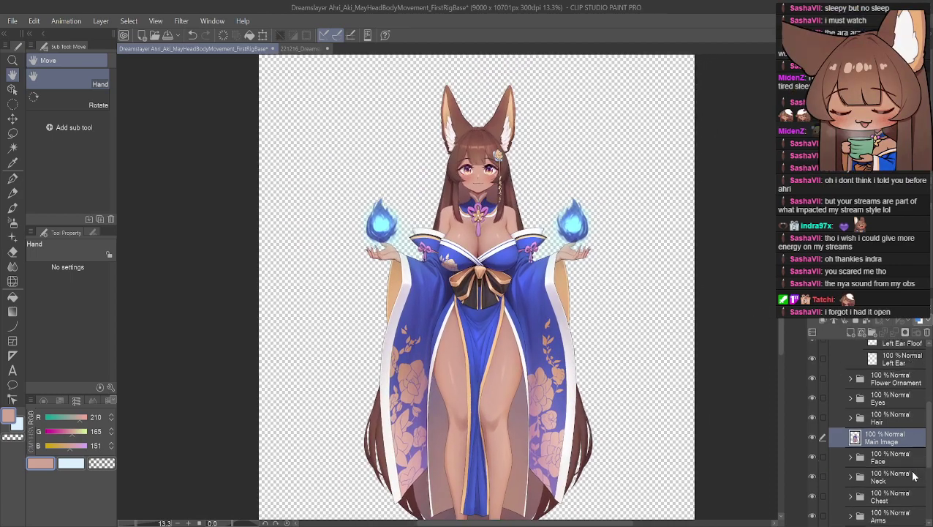
click(812, 498)
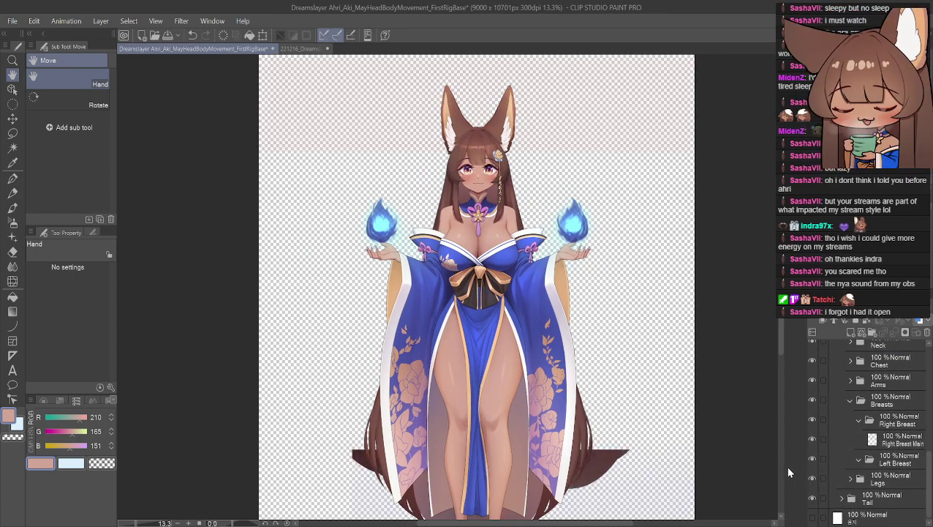
drag(681, 335, 668, 308)
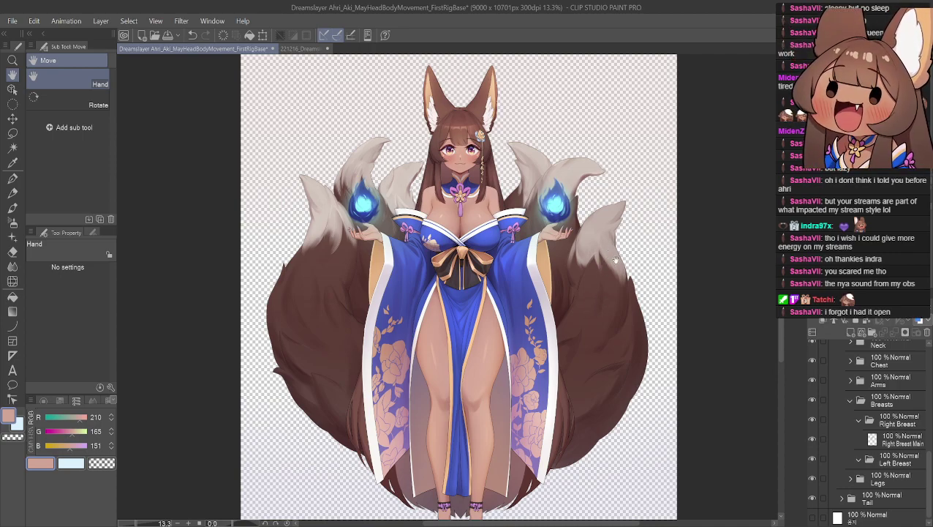
drag(529, 220, 479, 272)
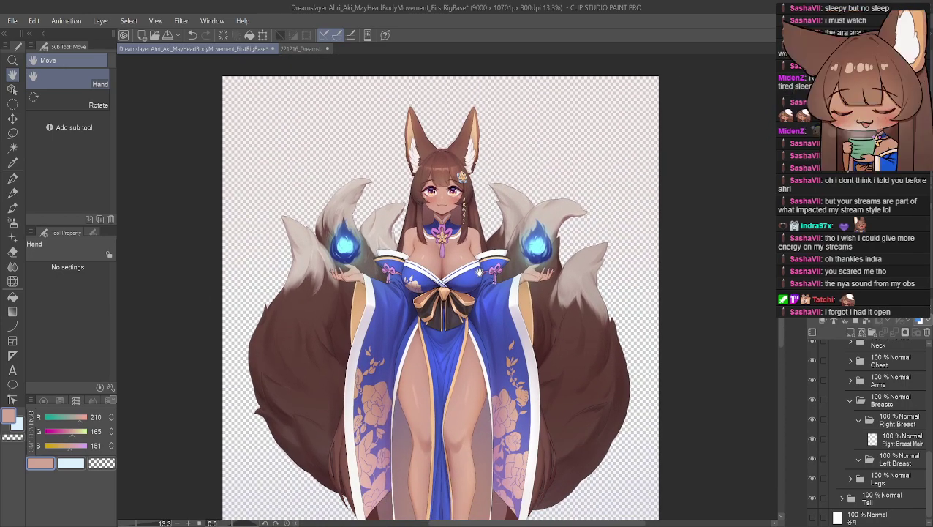
- Hide the Flower Ornament folder to expose the repaired collar area and save the document
scroll(479, 272, up, 5)
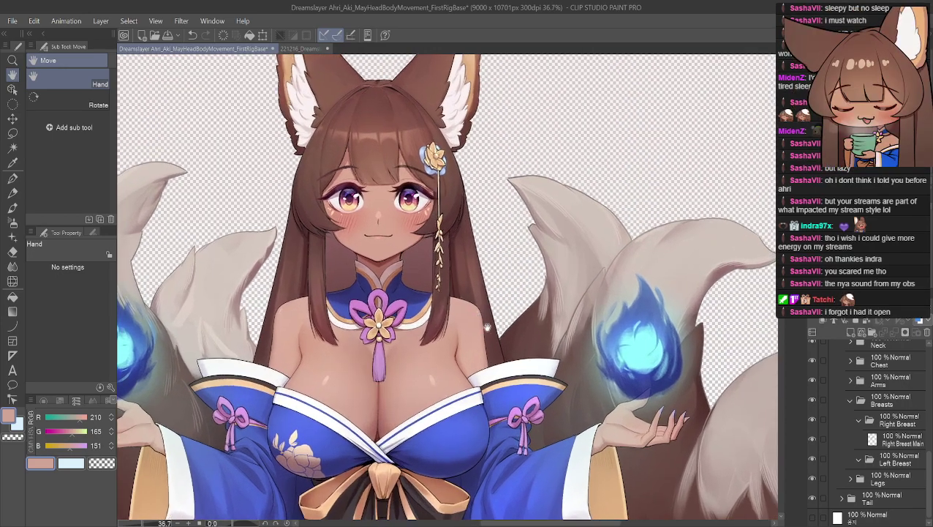
scroll(481, 321, up, 4)
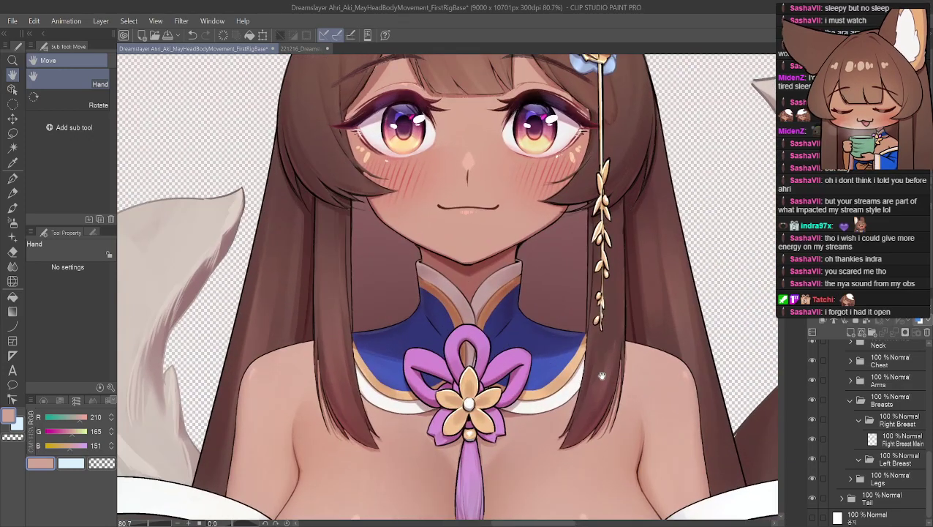
scroll(602, 372, up, 3)
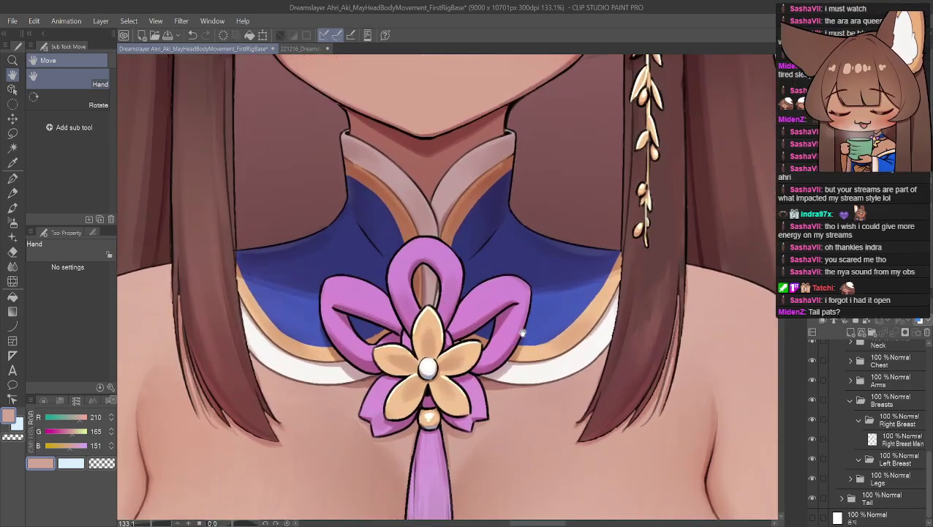
drag(548, 344, 557, 304)
scroll(809, 446, up, 5)
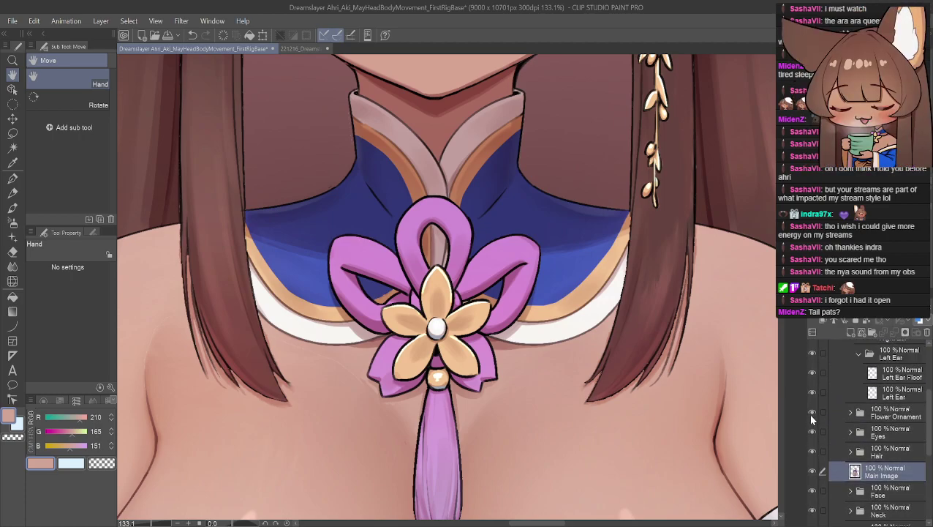
click(811, 416)
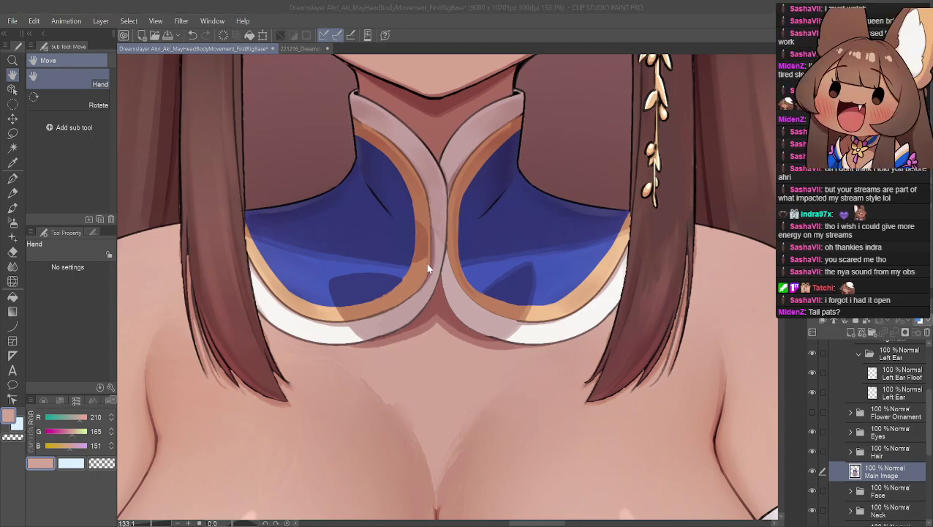
click(438, 283)
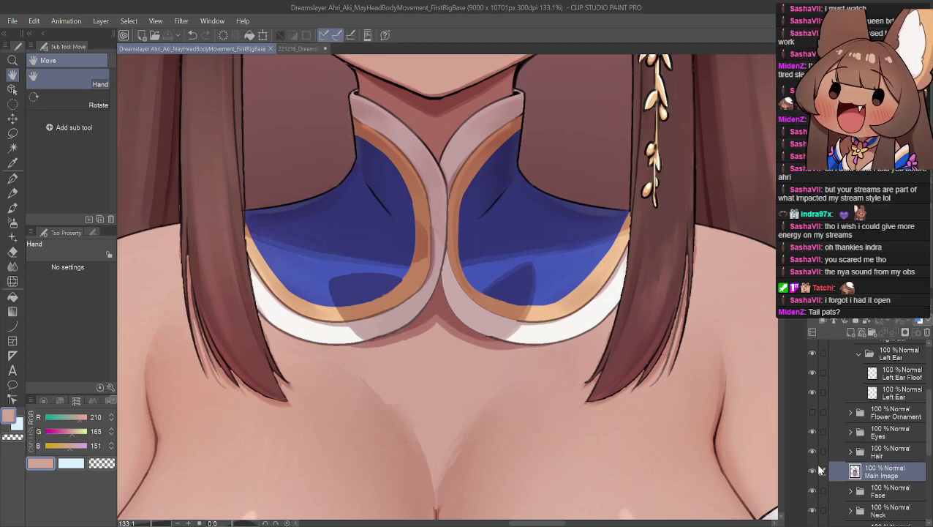
- Check the character without its collar ornament and turn the Flower Ornament folder's visibility back on
scroll(817, 469, down, 5)
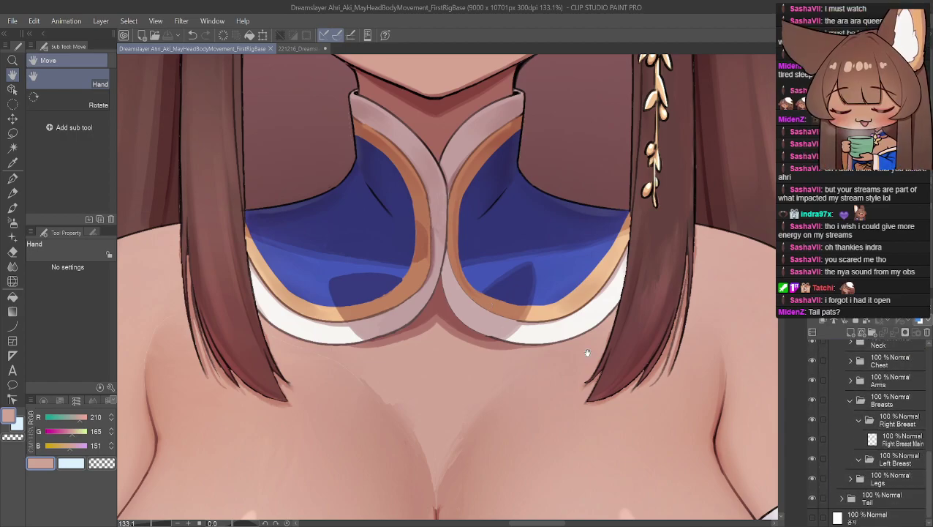
scroll(524, 316, down, 3)
scroll(523, 316, down, 3)
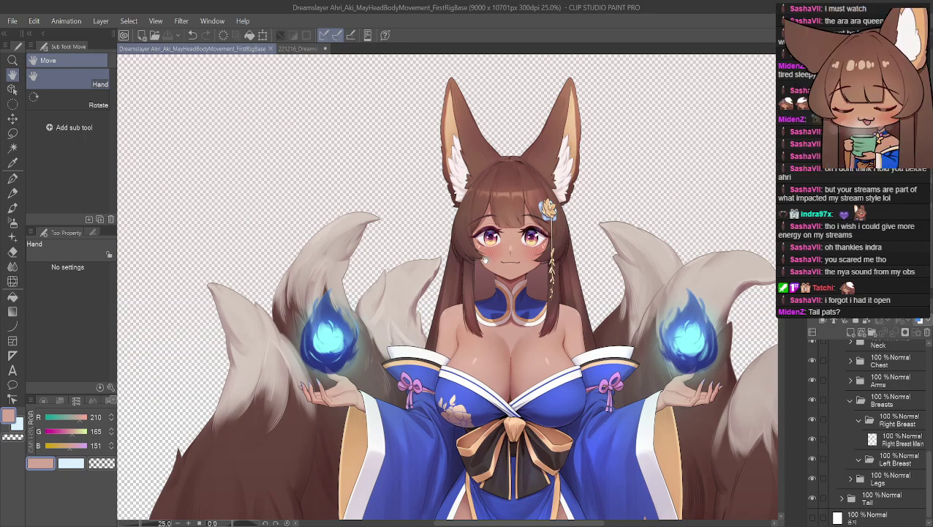
scroll(688, 283, down, 1)
drag(688, 283, 638, 291)
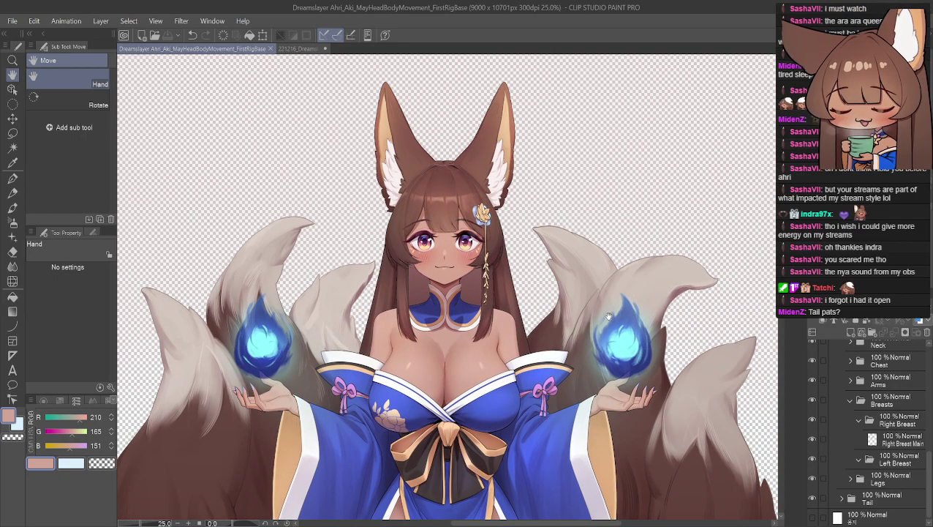
scroll(607, 316, up, 1)
drag(413, 289, 443, 289)
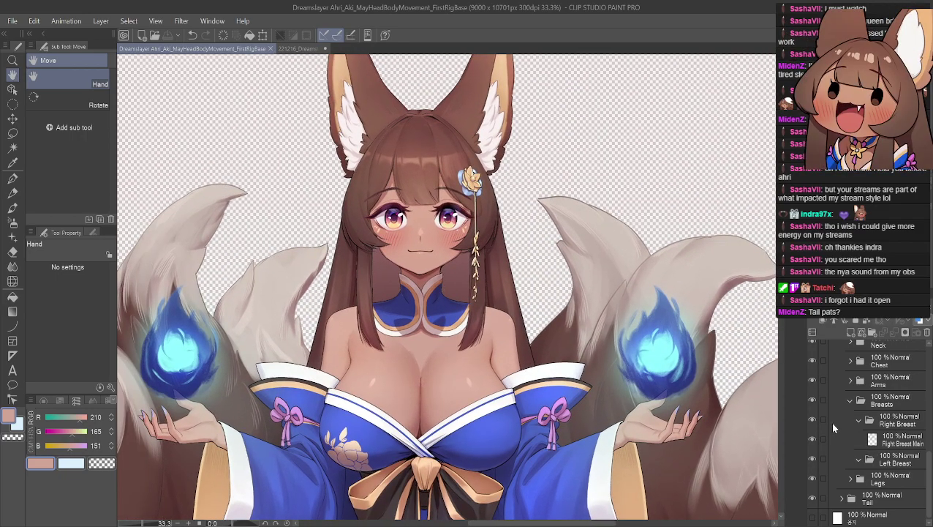
scroll(830, 422, up, 5)
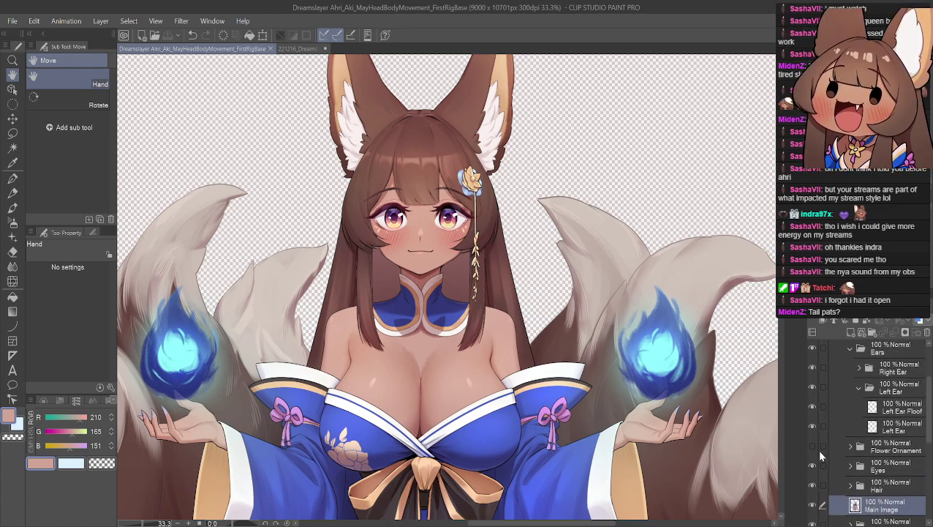
click(814, 444)
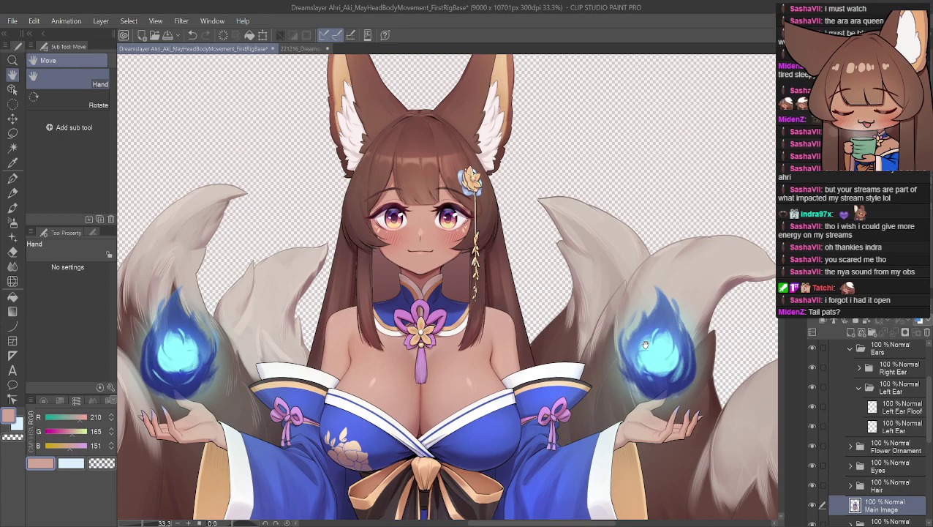
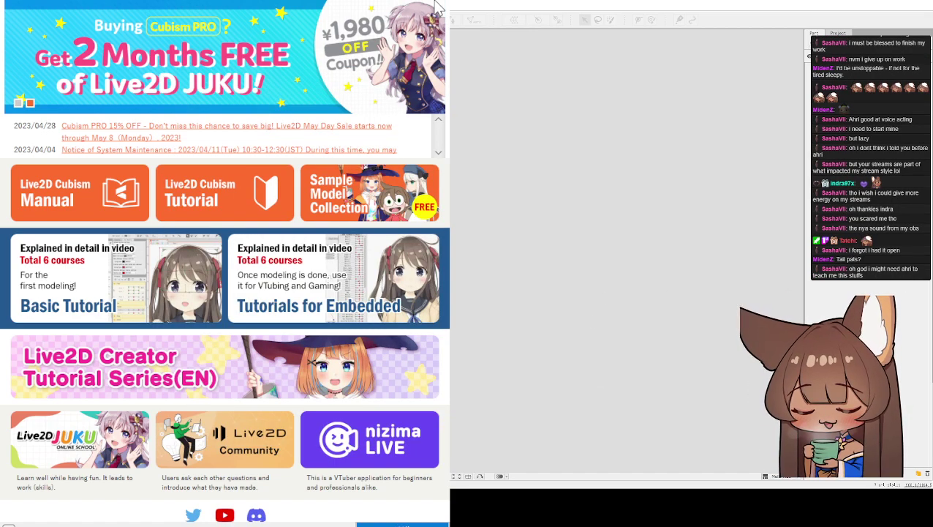
- Switch to Live2D Cubism, dismiss its home window and open the recent model Dreamslayer Ahri_Aki_MayHeadBodyMovement_FirstRigBase.cmo3
click(439, 6)
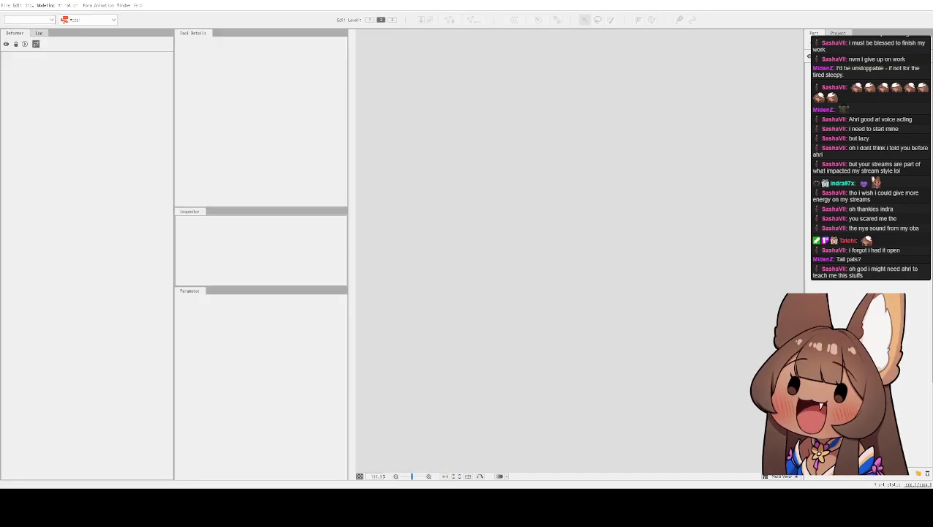
click(6, 5)
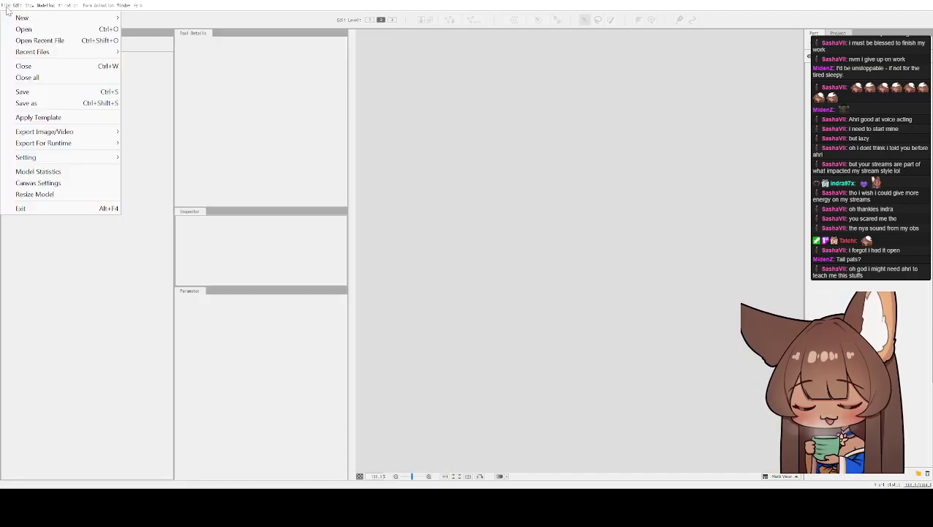
mouse_move(58, 53)
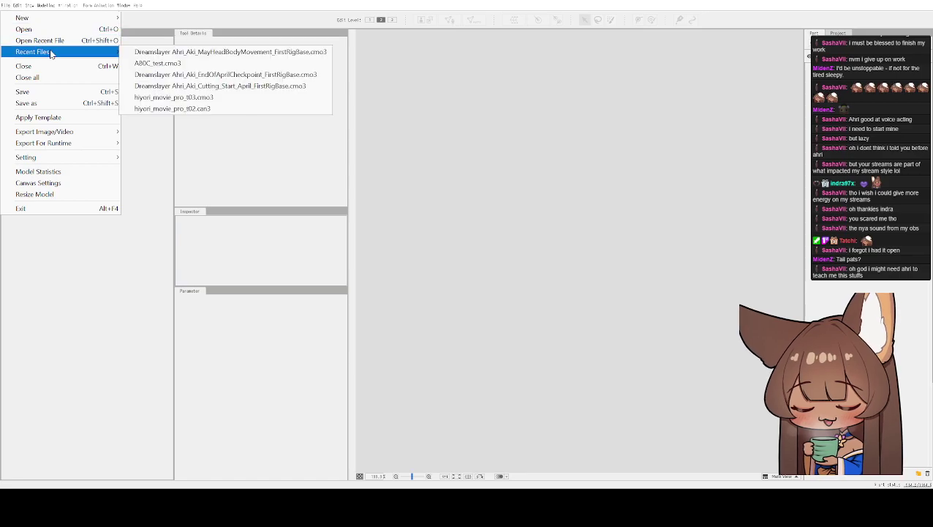
click(212, 53)
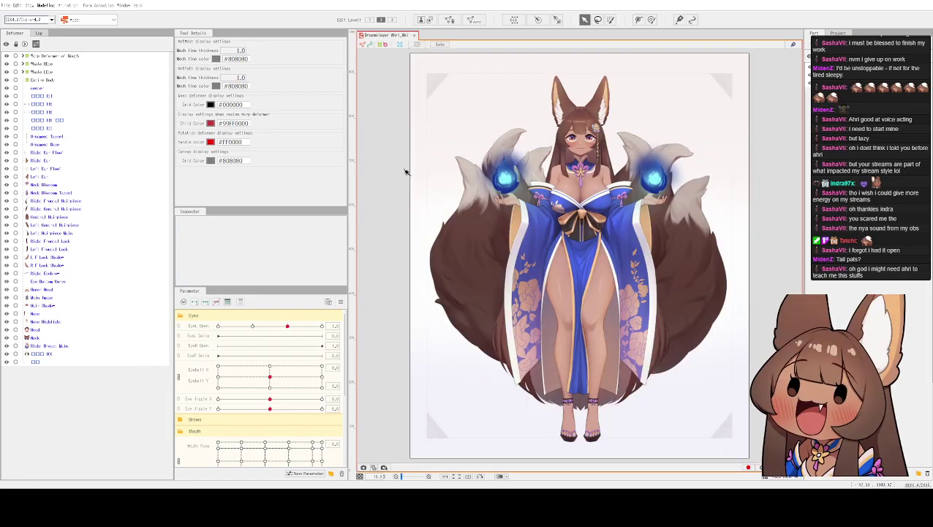
- Examine the rigged character from the full figure in to close-ups of the face, eyes and mouth
scroll(491, 177, up, 5)
drag(461, 196, 409, 259)
drag(783, 140, 628, 250)
scroll(623, 260, up, 8)
drag(655, 321, 668, 272)
scroll(667, 272, down, 6)
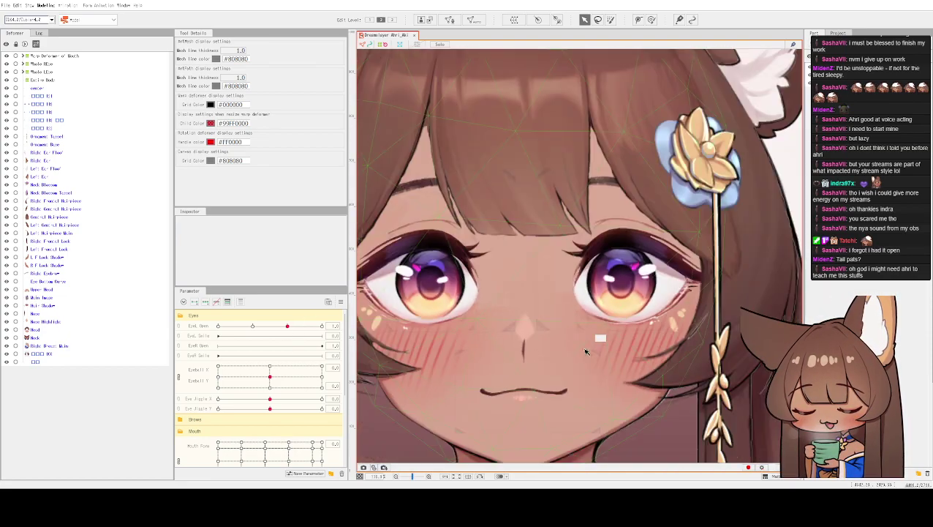
scroll(633, 267, up, 1)
scroll(633, 267, up, 3)
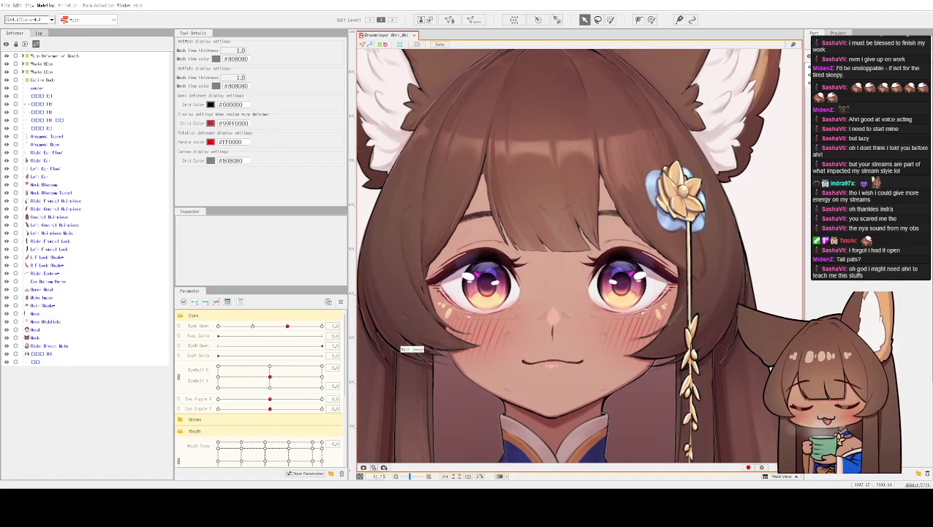
drag(656, 370, 653, 337)
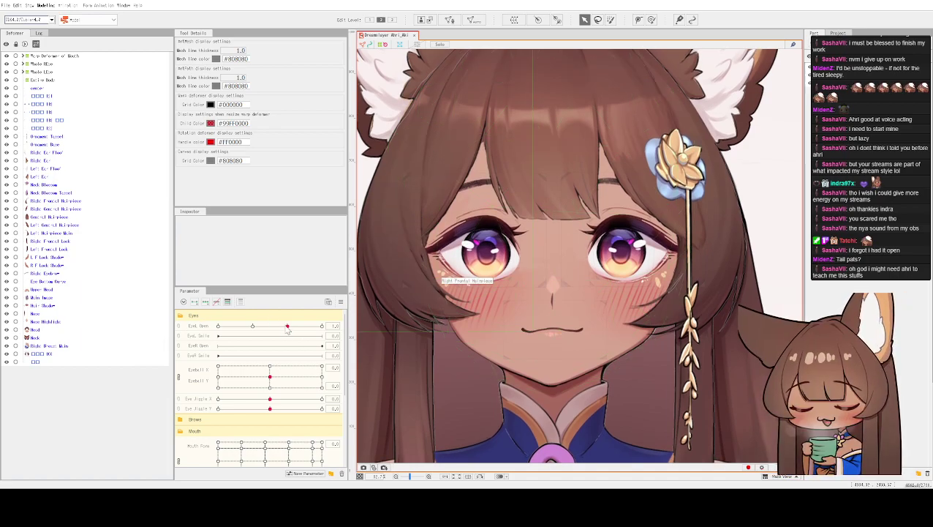
- Preview the eyes fully closed with EyeL Open at 0.0 and Eyeball Y at -1.0, and try the parameter below Angle Z
mouse_move(270, 378)
mouse_down()
mouse_move(300, 366)
mouse_move(258, 357)
mouse_move(289, 373)
mouse_move(267, 387)
mouse_move(310, 378)
mouse_move(272, 380)
mouse_move(333, 381)
mouse_move(221, 379)
mouse_move(242, 383)
mouse_move(264, 370)
mouse_move(257, 386)
mouse_move(270, 379)
mouse_up()
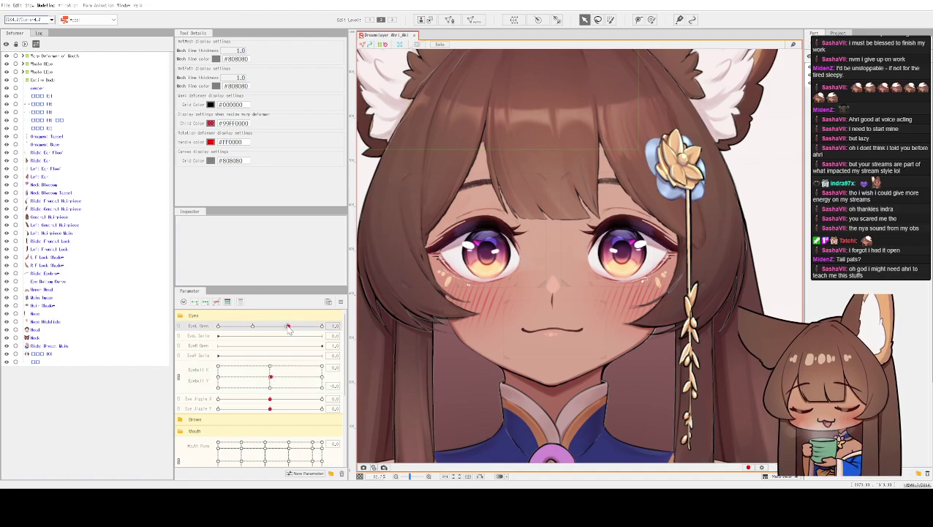
drag(287, 326, 253, 328)
mouse_move(270, 376)
mouse_down()
mouse_move(240, 363)
mouse_move(287, 394)
mouse_move(316, 393)
mouse_move(222, 390)
mouse_move(285, 404)
mouse_move(160, 375)
mouse_move(272, 384)
mouse_up()
drag(253, 326, 145, 320)
scroll(300, 394, down, 1)
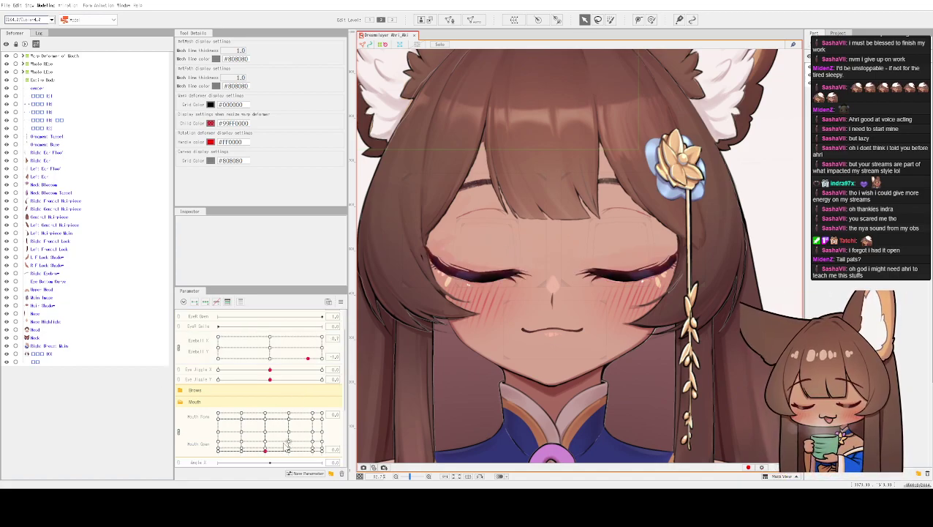
scroll(282, 381, down, 3)
drag(219, 407, 117, 371)
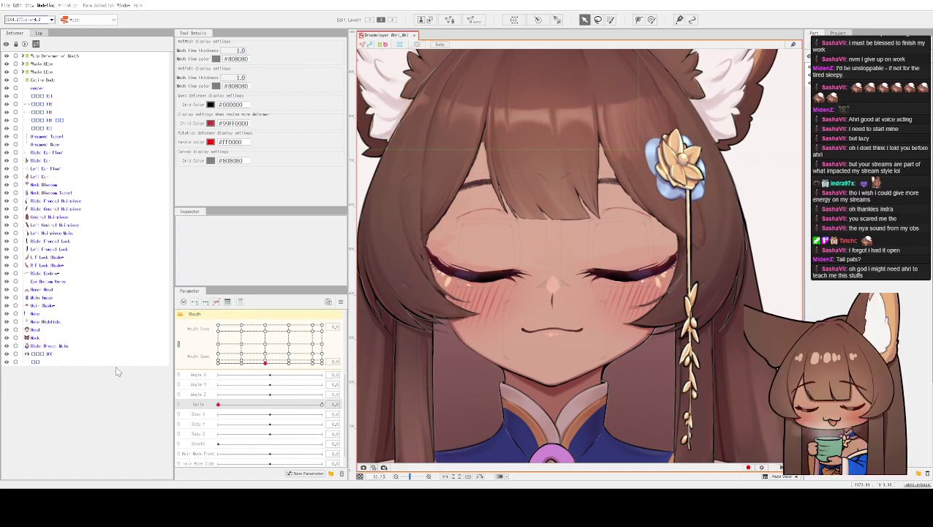
- Reopen the character's eyes with EyeL Open at 1.0 and return the eyeballs to the centre
scroll(230, 341, up, 4)
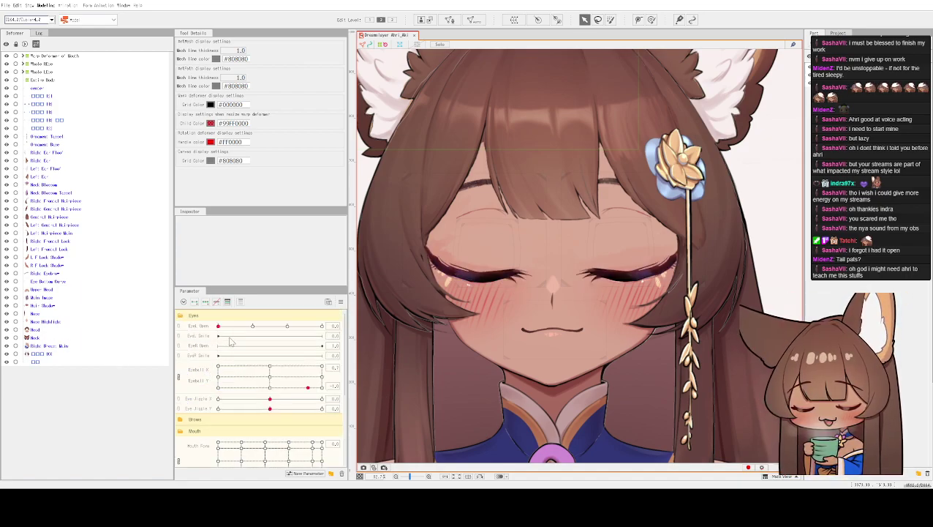
drag(226, 336, 288, 337)
click(277, 380)
- Preview the widest closed-mouth smile with Mouth Form at its maximum and Mouth Open at 0.0, collapsing and re-expanding the Mouth group
scroll(249, 409, down, 1)
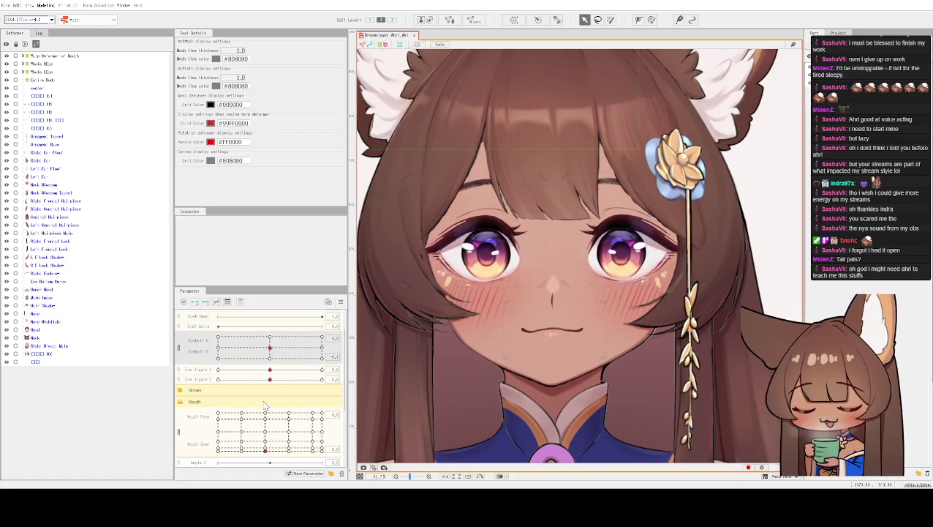
click(229, 444)
drag(229, 443, 322, 450)
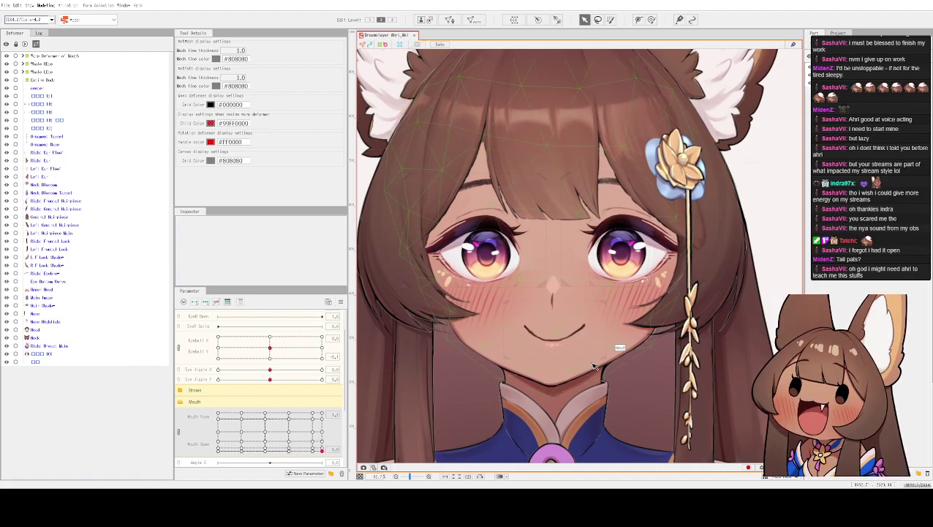
scroll(597, 369, up, 3)
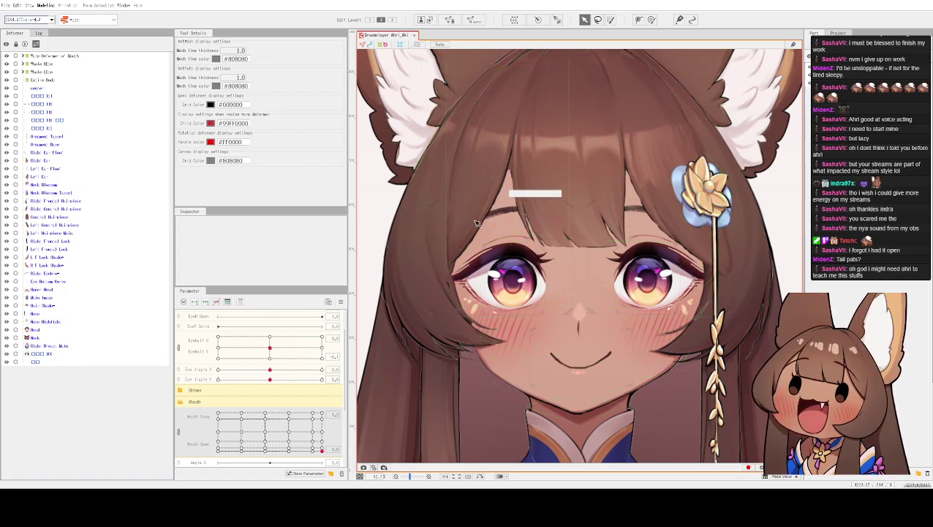
click(245, 403)
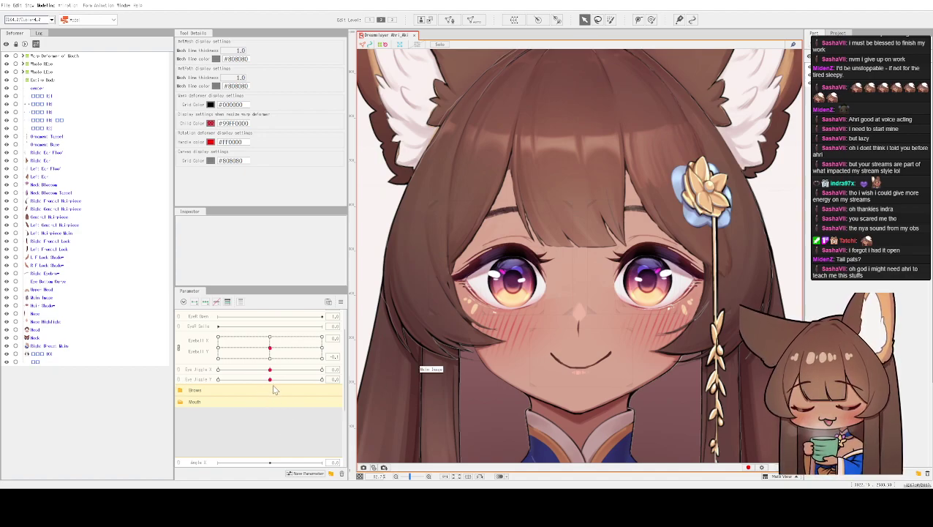
click(242, 401)
scroll(218, 389, down, 1)
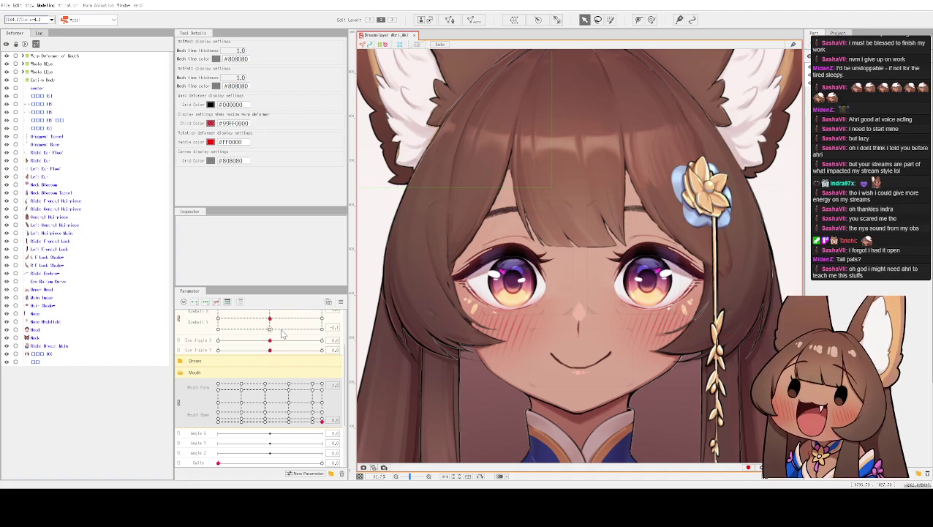
- Preview half-closed eyes with Mouth Form at 1.0, moving Eyeball Y to -1.0 and back to 0.0
scroll(288, 332, up, 2)
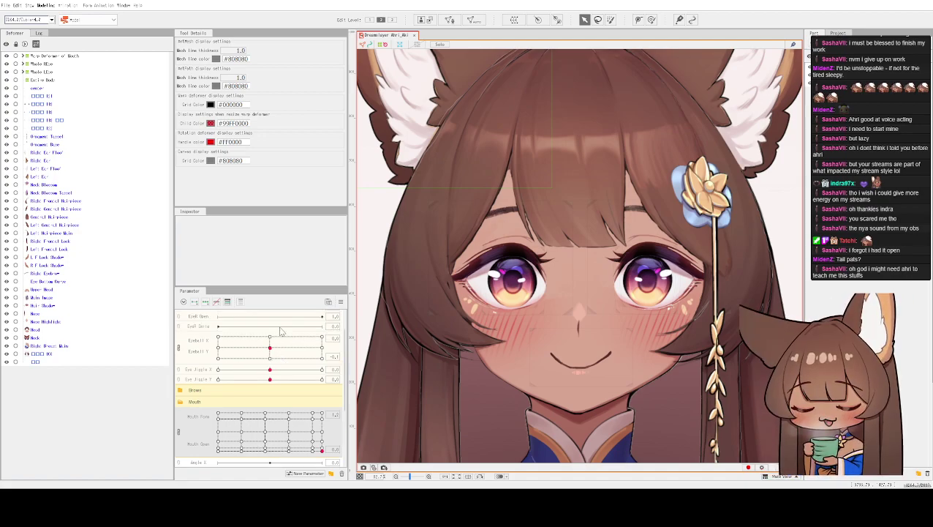
drag(270, 326, 251, 327)
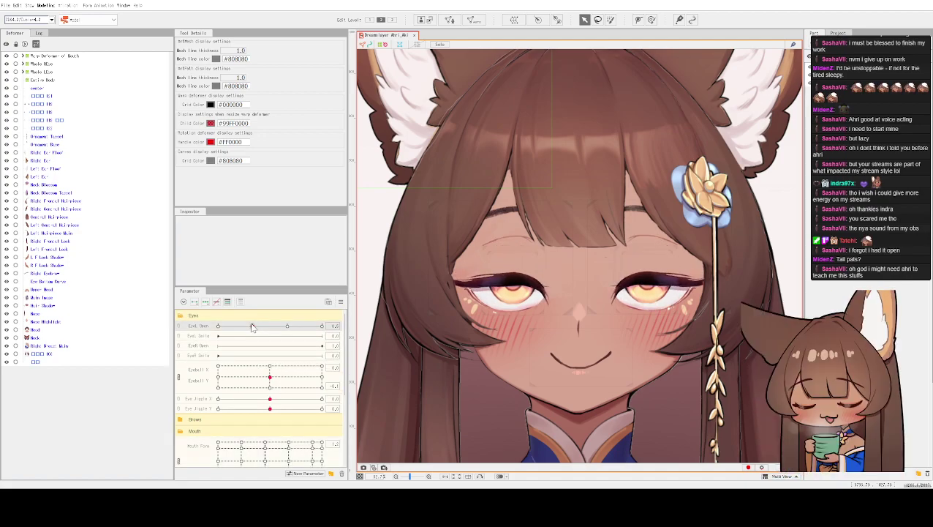
drag(270, 376, 270, 389)
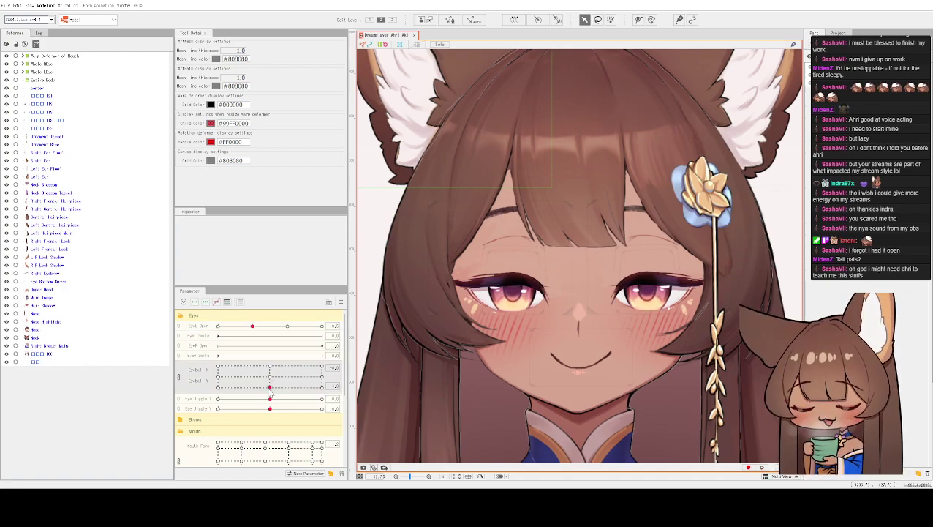
scroll(278, 440, down, 1)
drag(319, 443, 315, 467)
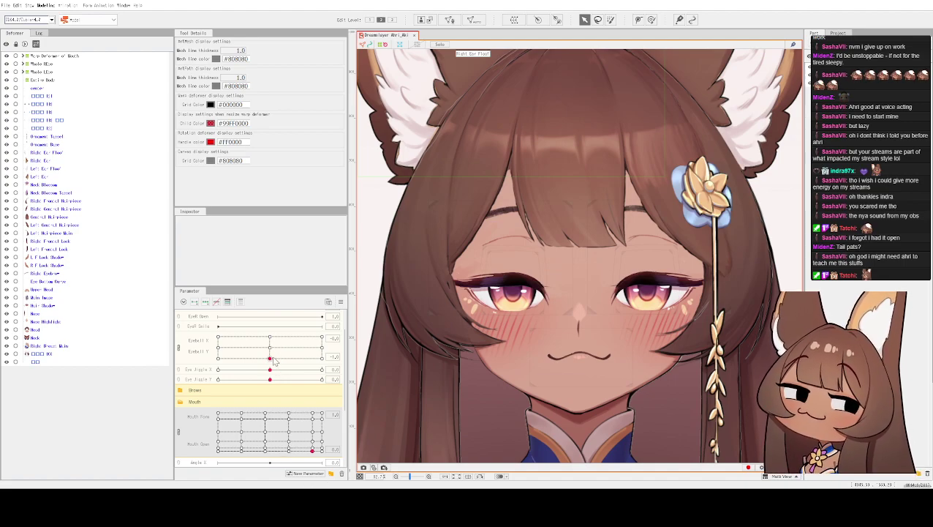
drag(270, 359, 268, 345)
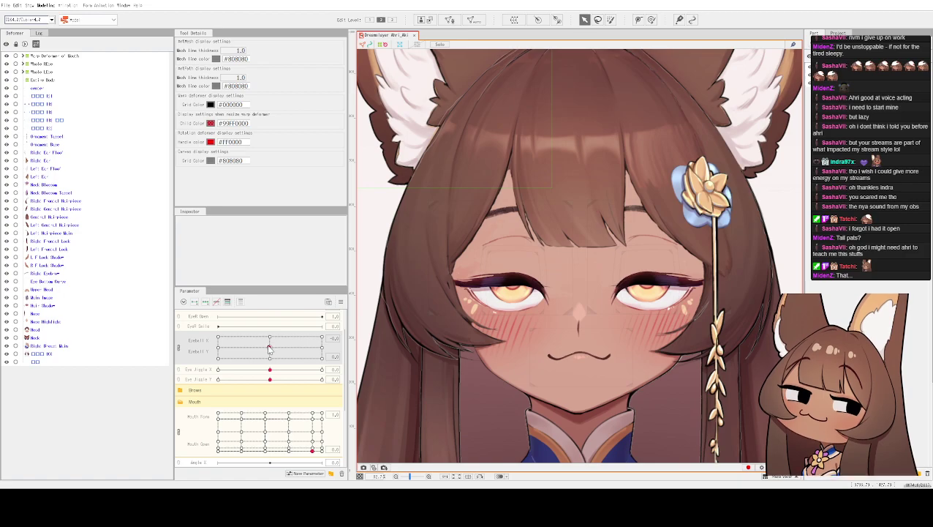
- Preview an open-mouthed smile with EyeL Open at 1.0, Mouth Open at 1.0 and Mouth Form at its maximum
scroll(260, 332, up, 1)
scroll(277, 337, up, 1)
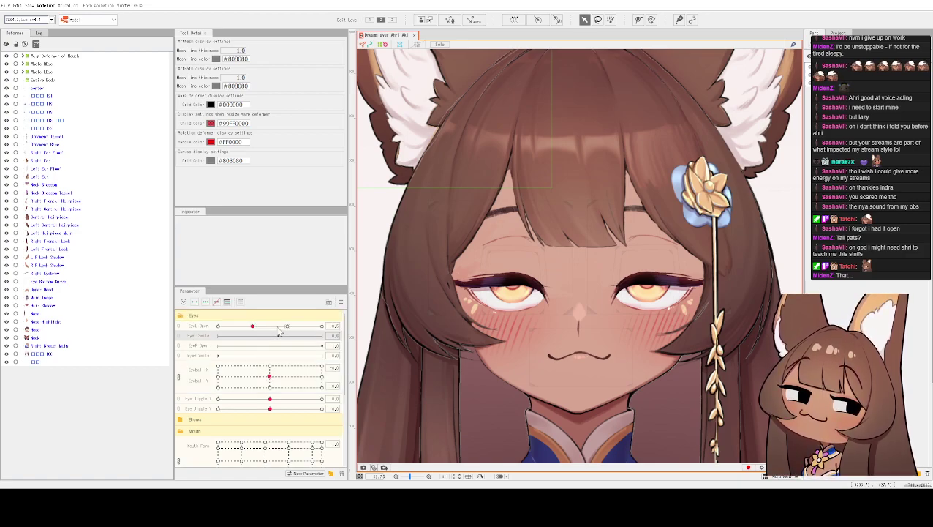
click(287, 326)
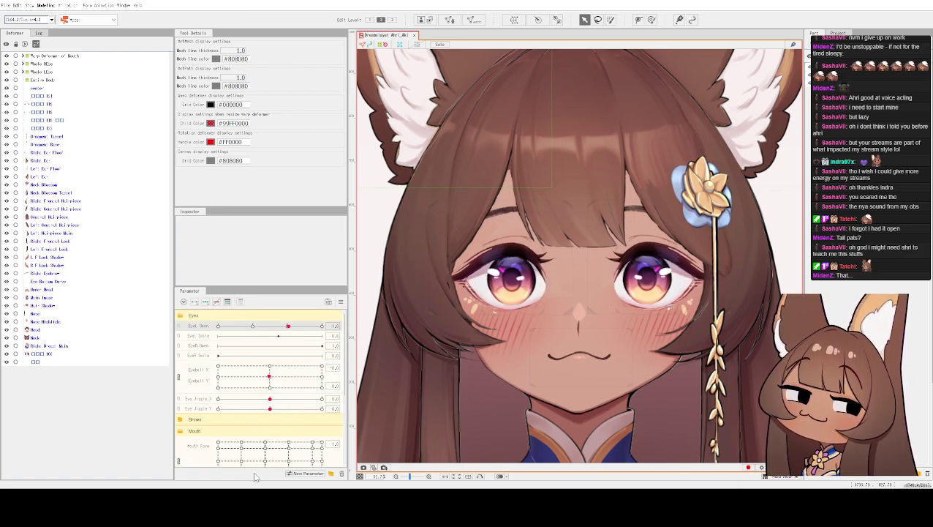
scroll(309, 459, down, 2)
drag(313, 452, 330, 418)
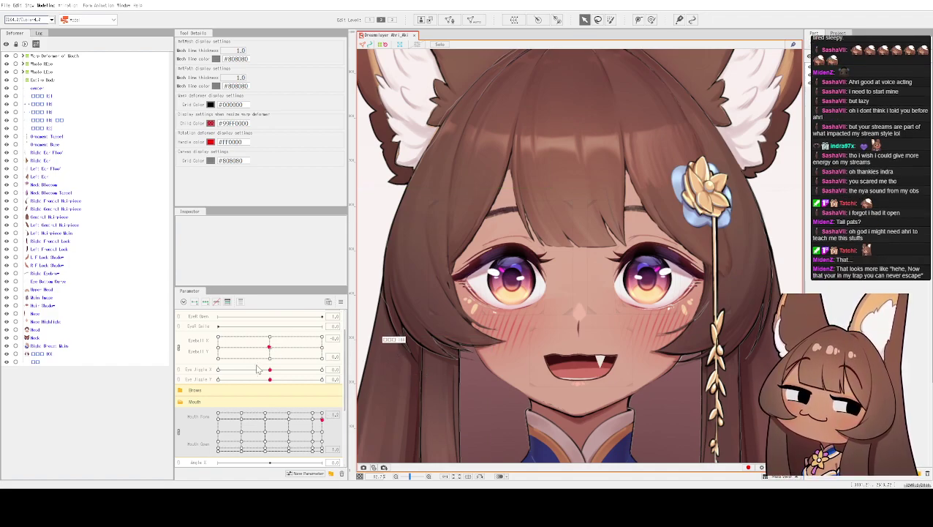
- Test the open mouth's shapes across the Mouth Form range, finishing at maximum form and maximum opening
mouse_move(322, 419)
mouse_down()
mouse_move(341, 395)
mouse_move(275, 414)
mouse_move(213, 381)
mouse_move(245, 379)
mouse_up()
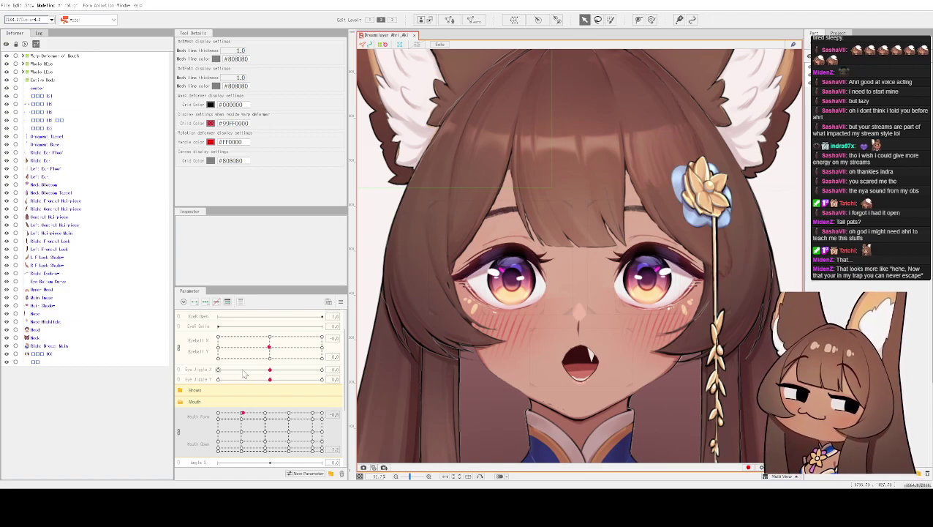
mouse_move(243, 373)
mouse_down()
mouse_move(244, 430)
mouse_move(269, 410)
mouse_up()
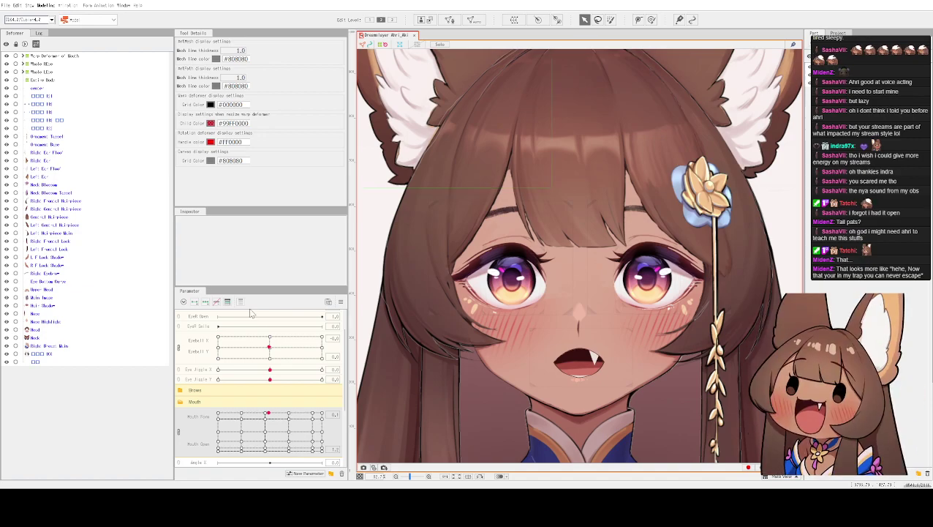
drag(268, 414, 289, 419)
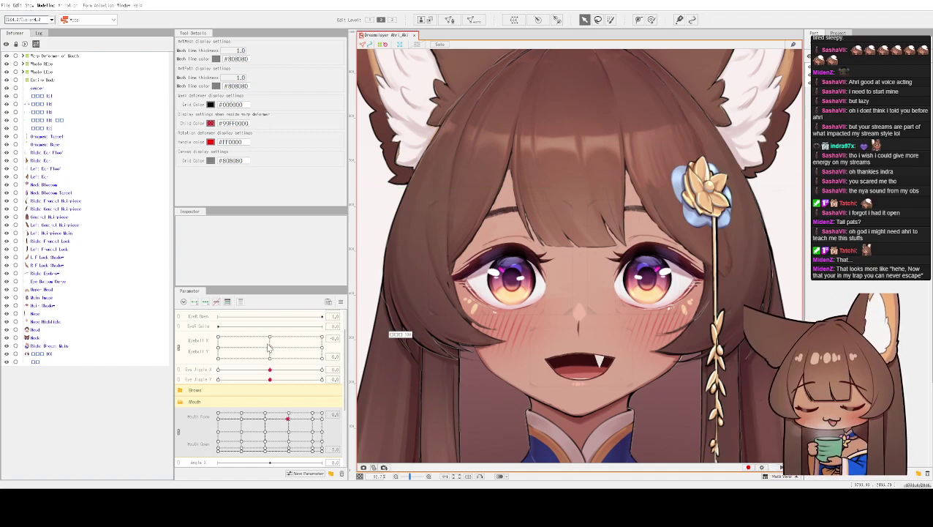
scroll(293, 352, up, 1)
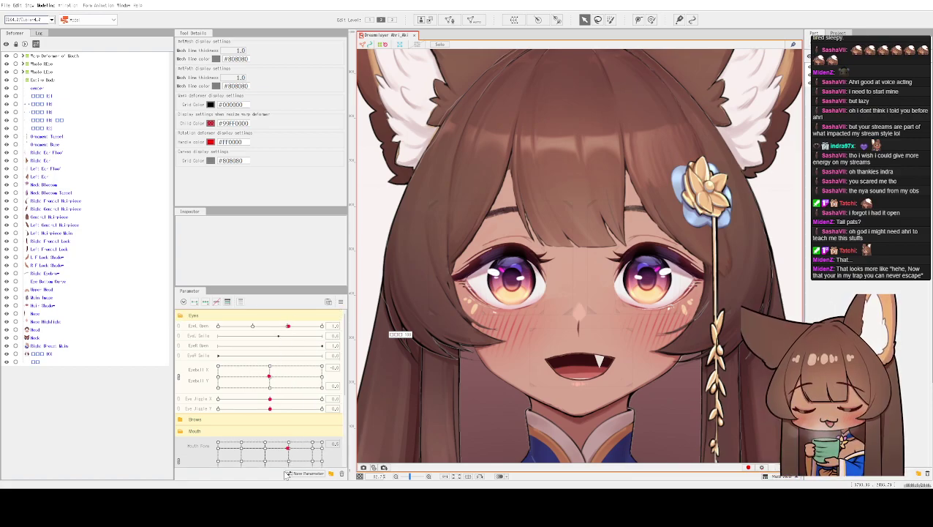
drag(290, 451, 322, 443)
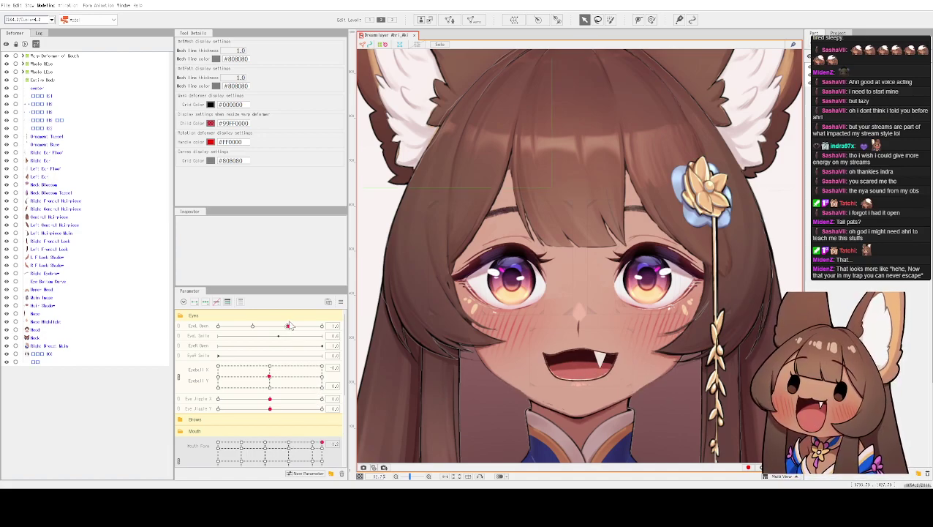
- Test the widened eyes with EyeL Open at its maximum, shift the gaze and set EyeL Open back to 1.0
drag(287, 326, 323, 337)
mouse_move(277, 381)
mouse_down()
mouse_move(258, 379)
mouse_move(269, 381)
mouse_up()
drag(322, 327, 287, 327)
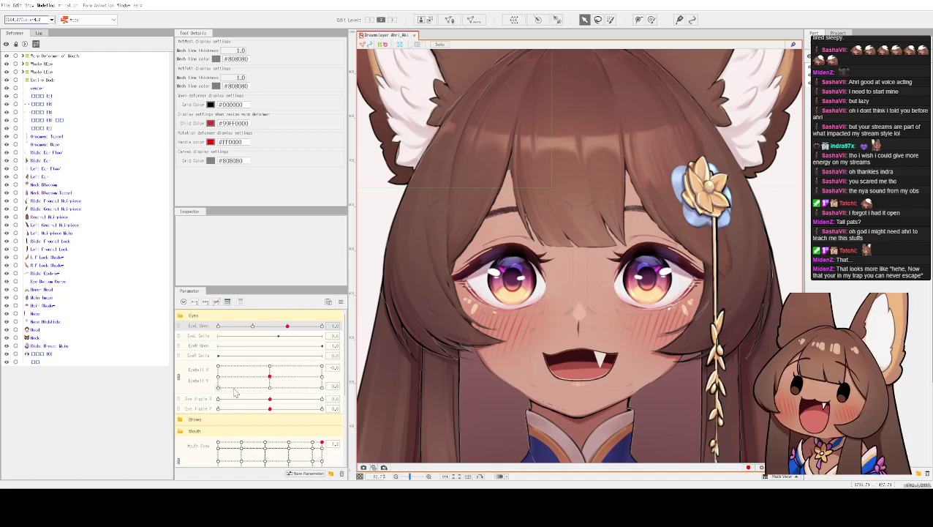
- Test the parameter below Angle Z on the open-mouthed face and examine the posed character out to the upper body
scroll(235, 395, down, 3)
scroll(228, 393, down, 2)
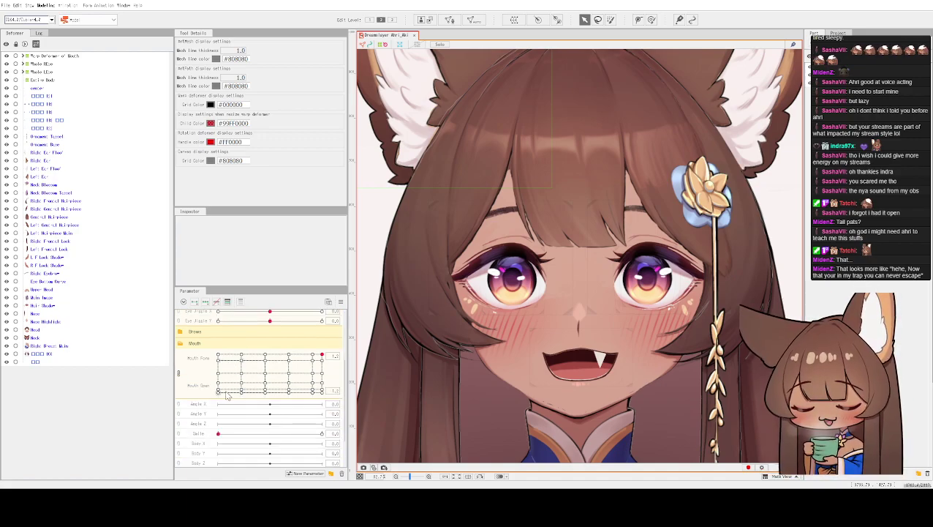
scroll(221, 402, down, 2)
click(218, 406)
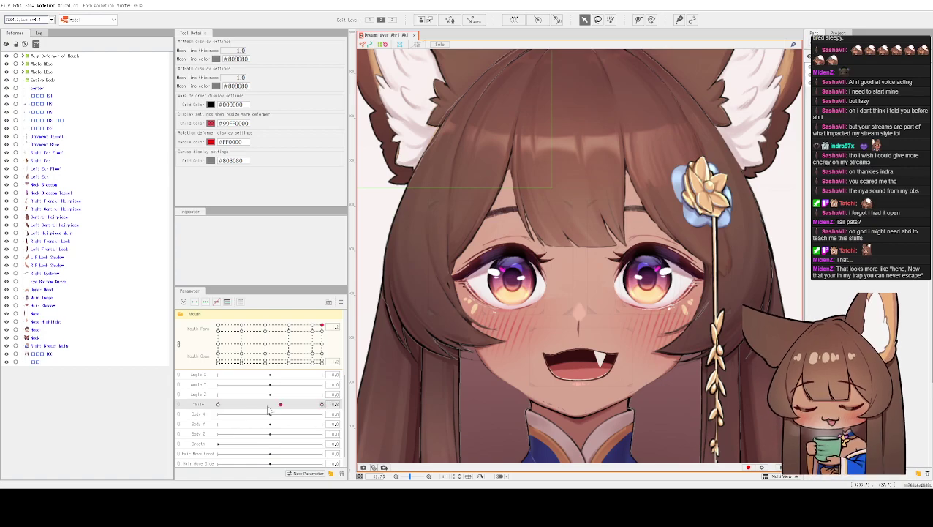
scroll(251, 411, down, 1)
scroll(251, 411, up, 7)
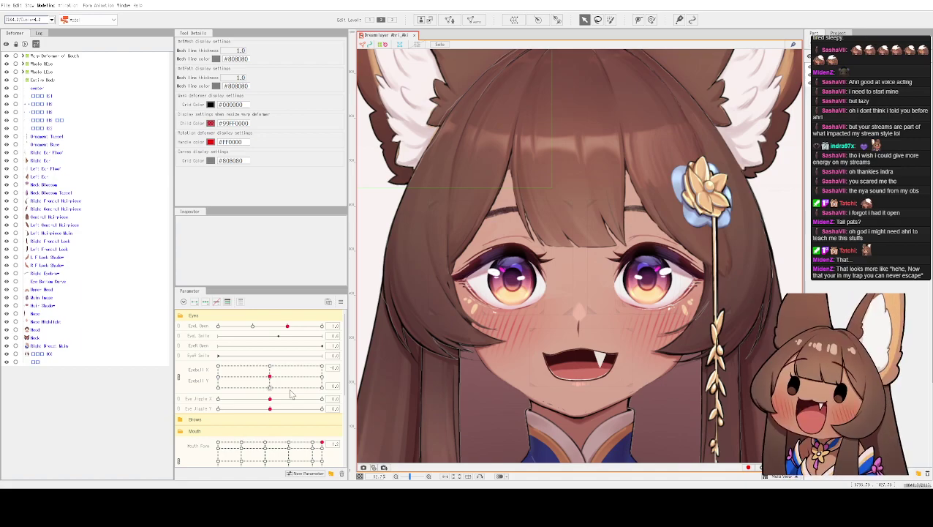
scroll(578, 242, down, 2)
scroll(580, 243, down, 1)
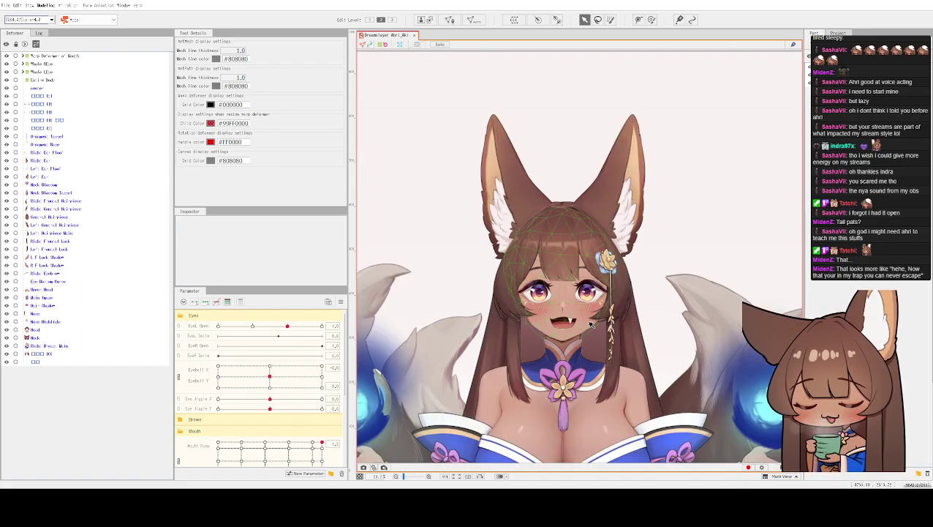
scroll(577, 271, up, 2)
scroll(572, 305, up, 1)
scroll(573, 305, down, 1)
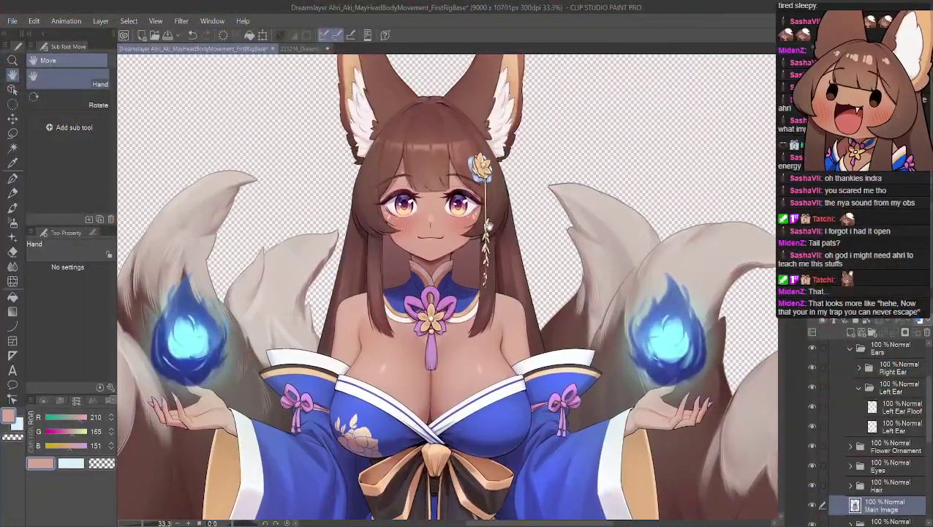
- Switch to the 221216_Dreamslayer Ahri_Clip Studio_Lines_Translated document and examine its visible line art from head to tails
scroll(530, 239, down, 2)
scroll(541, 243, up, 1)
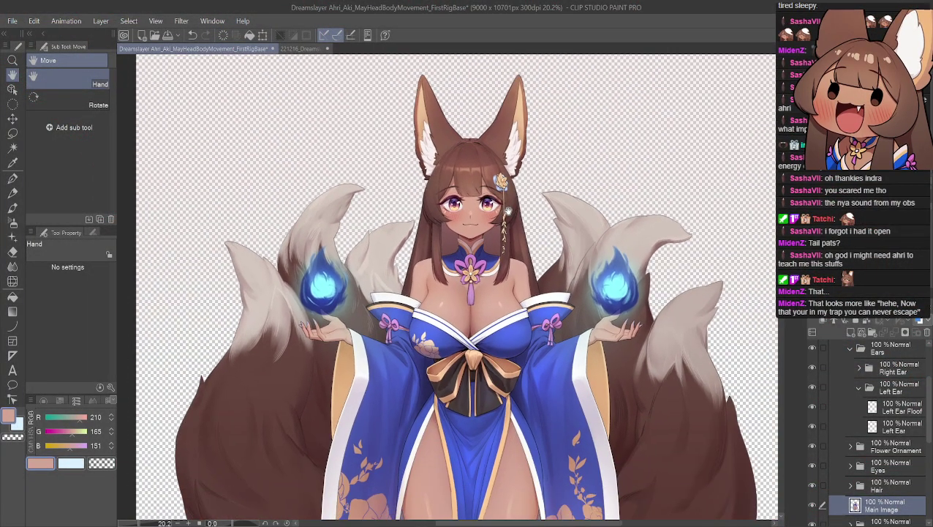
scroll(499, 217, down, 1)
click(304, 48)
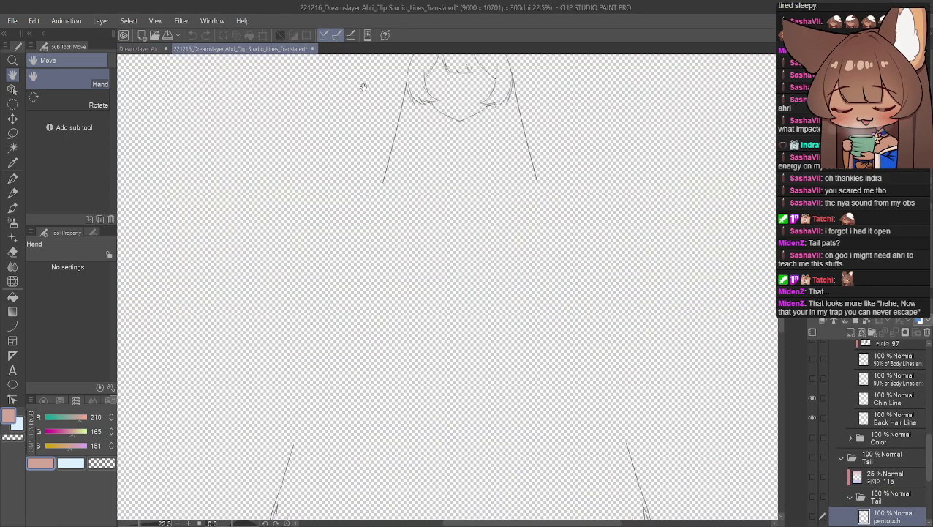
drag(433, 125, 425, 195)
scroll(424, 242, down, 2)
drag(463, 258, 463, 254)
scroll(468, 220, down, 3)
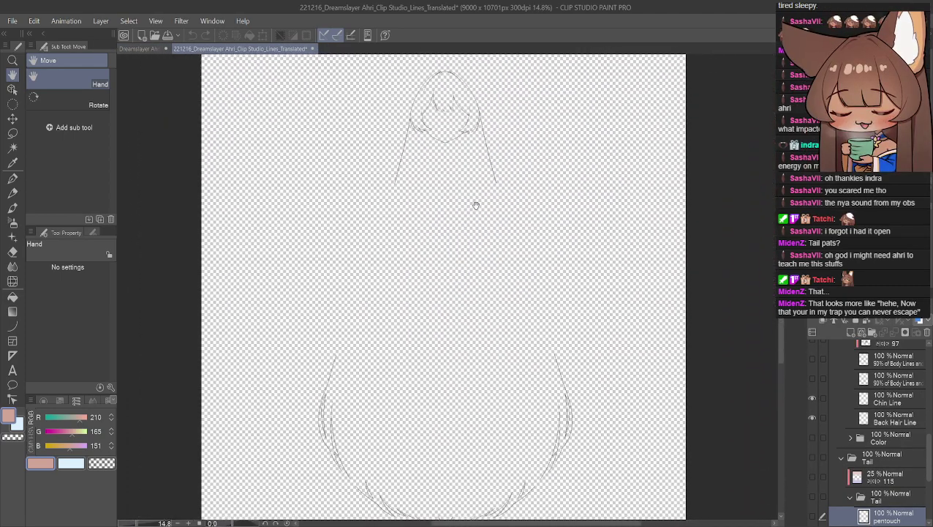
scroll(476, 202, down, 2)
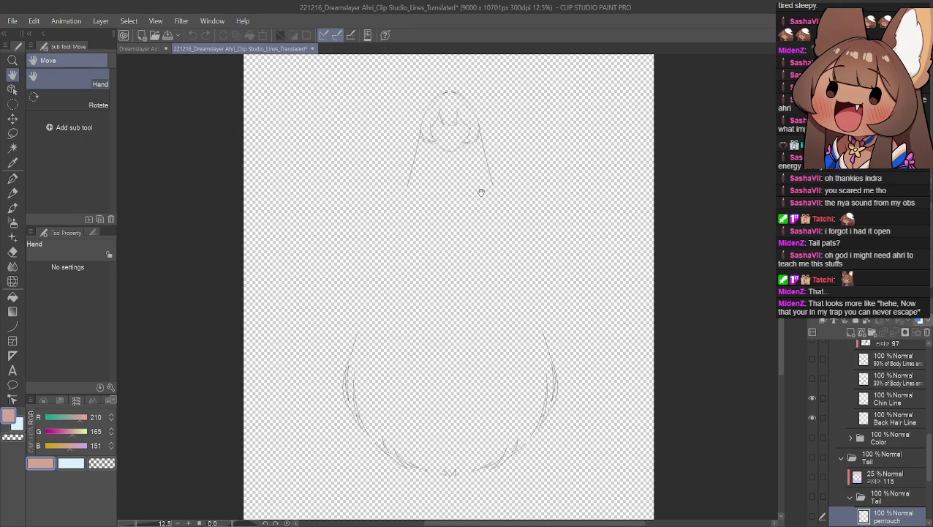
scroll(481, 191, up, 3)
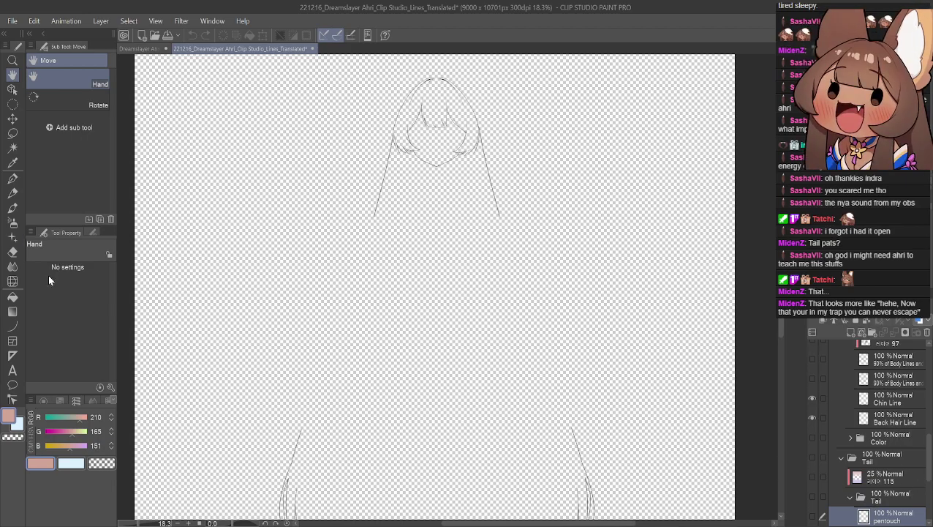
- Place a vertical symmetrical ruler through the centre of the head on the Back Hair Line layer
click(13, 356)
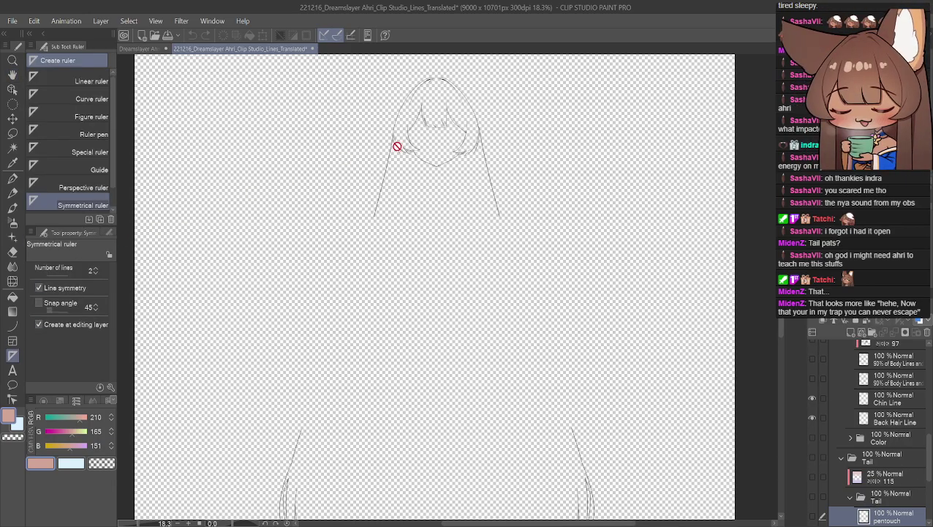
scroll(858, 455, up, 3)
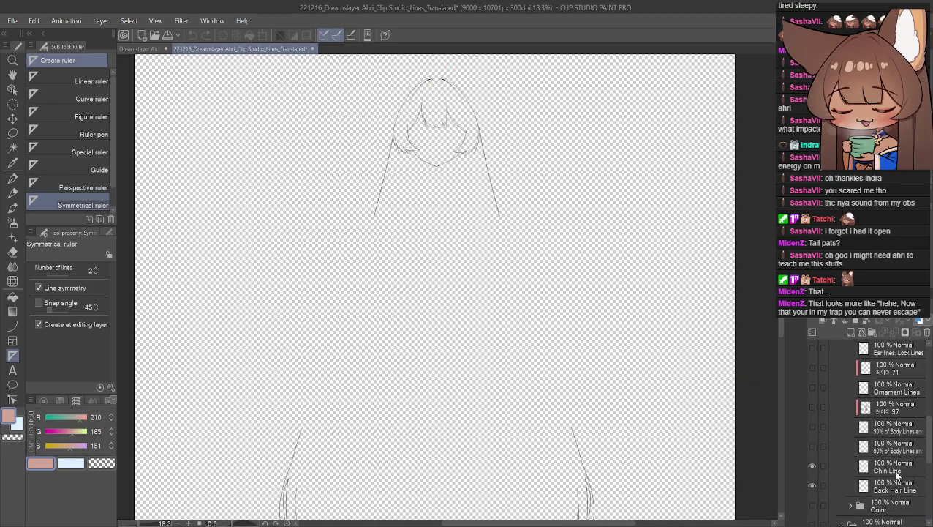
click(889, 487)
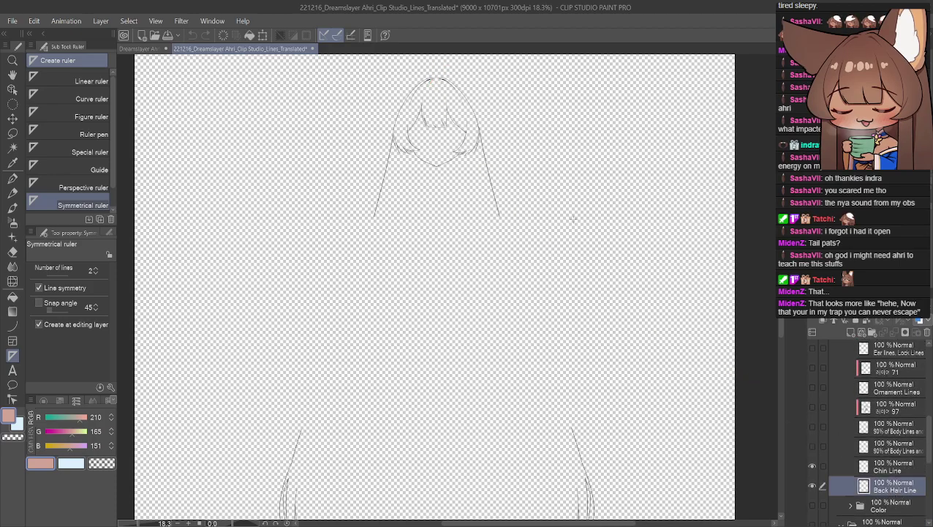
click(435, 66)
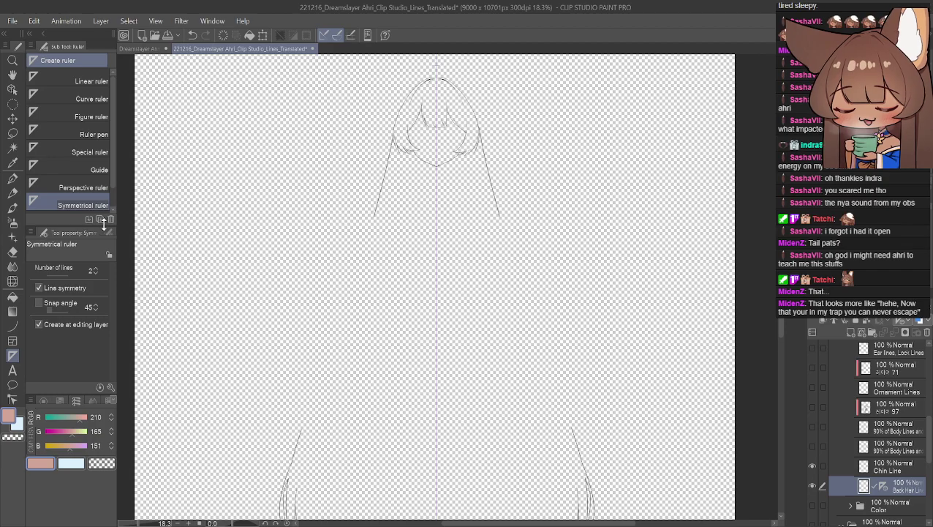
- Set the Straight line tool's brush size to 6 and sample black from the back hair line as the drawing colour
click(13, 326)
click(75, 92)
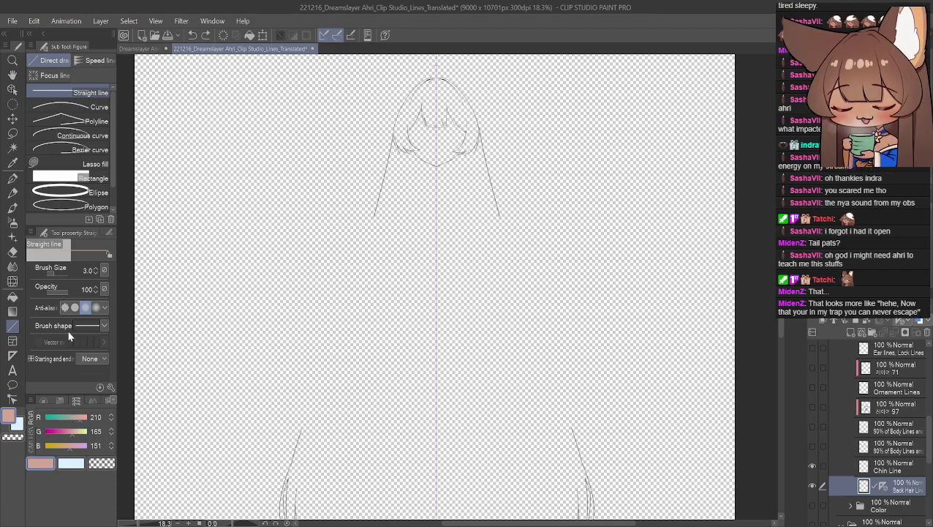
scroll(90, 270, down, 2)
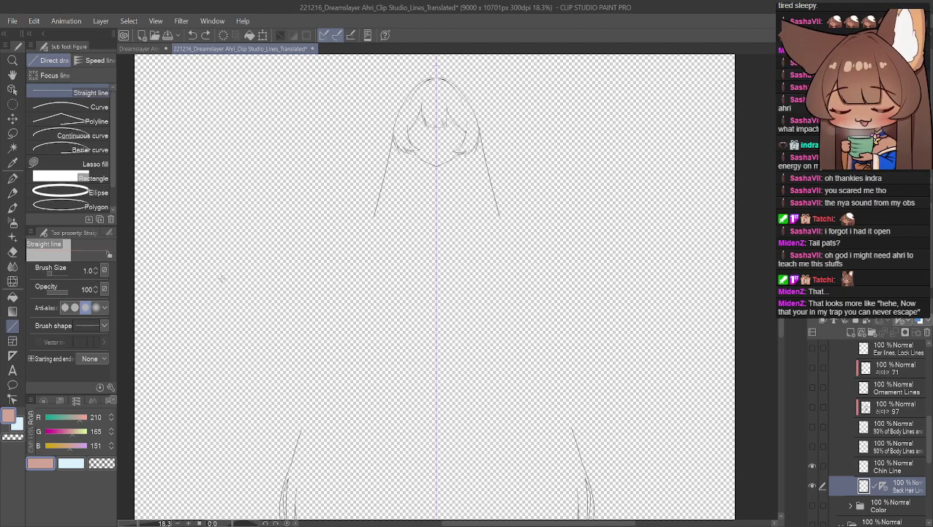
scroll(248, 269, up, 1)
scroll(92, 271, up, 5)
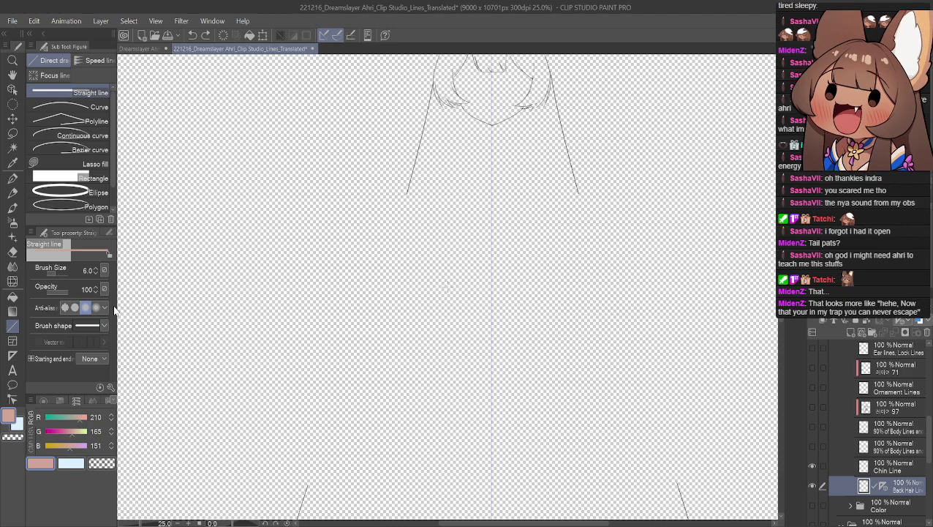
alt+click(418, 163)
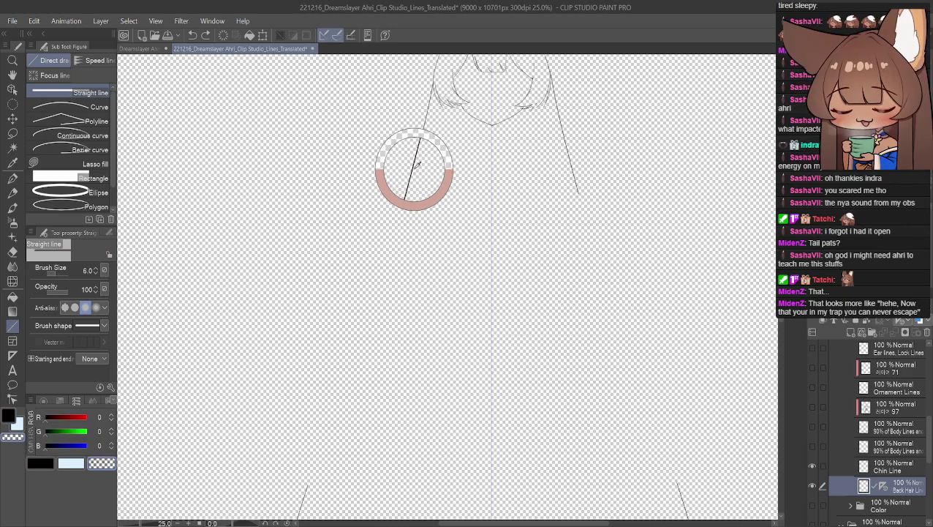
alt+click(412, 167)
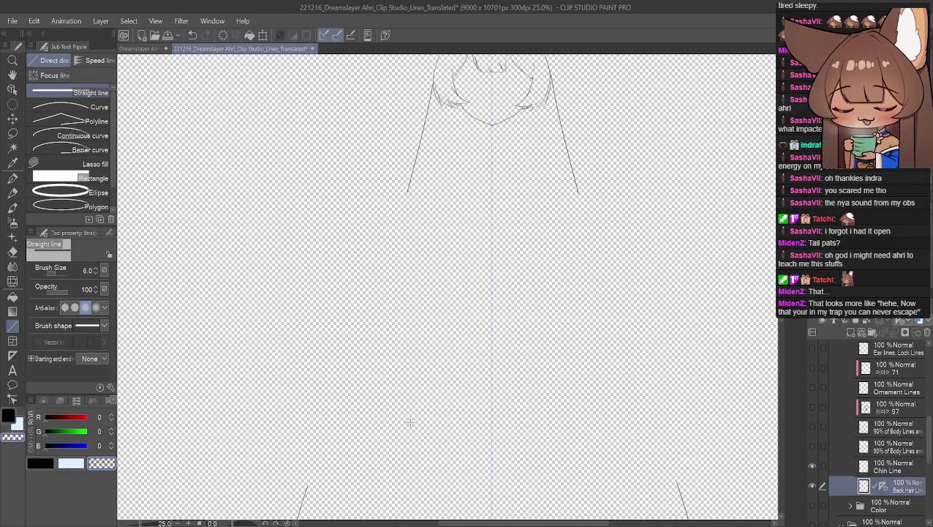
- Hide and reshow the Back Hair Line layer to identify its strokes, and undo the last edit
scroll(409, 422, down, 1)
click(813, 485)
click(813, 485)
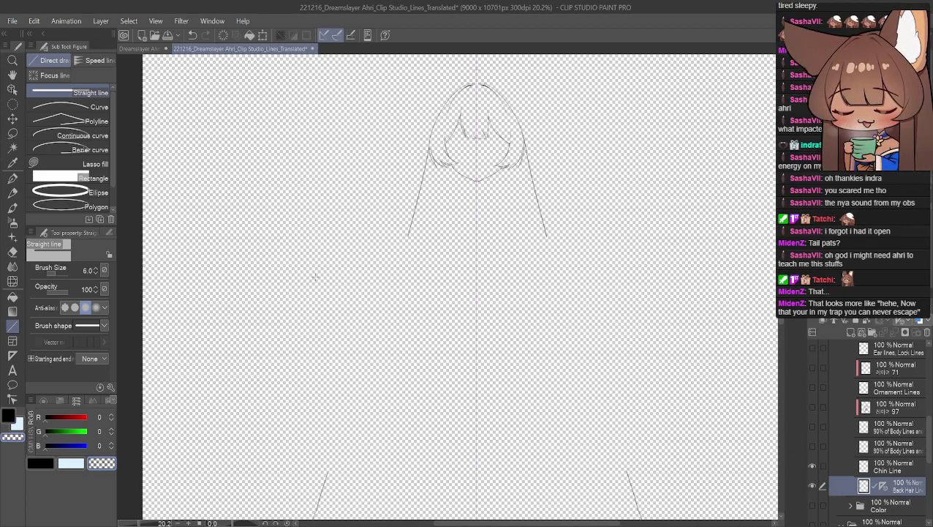
key(ctrl+z)
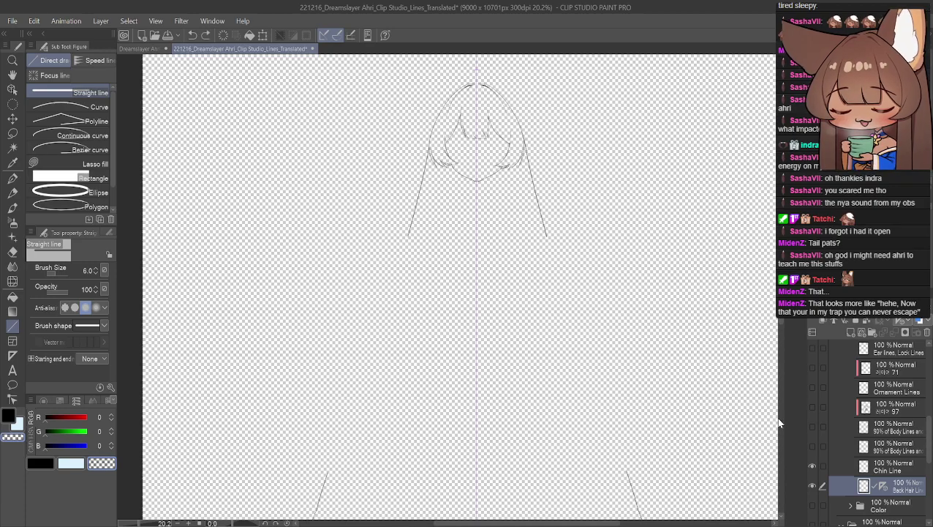
- Hide the Front Hair Set Lines layer to isolate the back hair and chin lines
scroll(852, 439, down, 4)
click(850, 430)
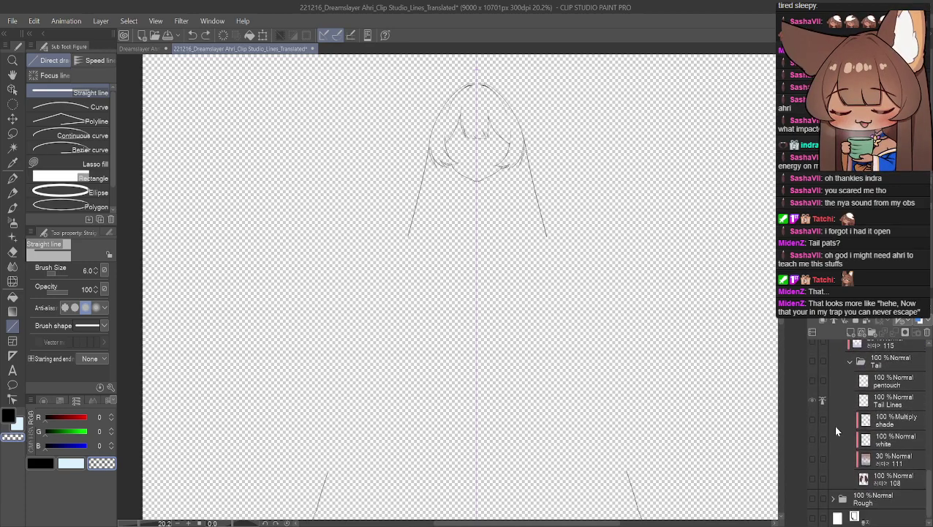
scroll(817, 413, up, 3)
scroll(817, 412, up, 6)
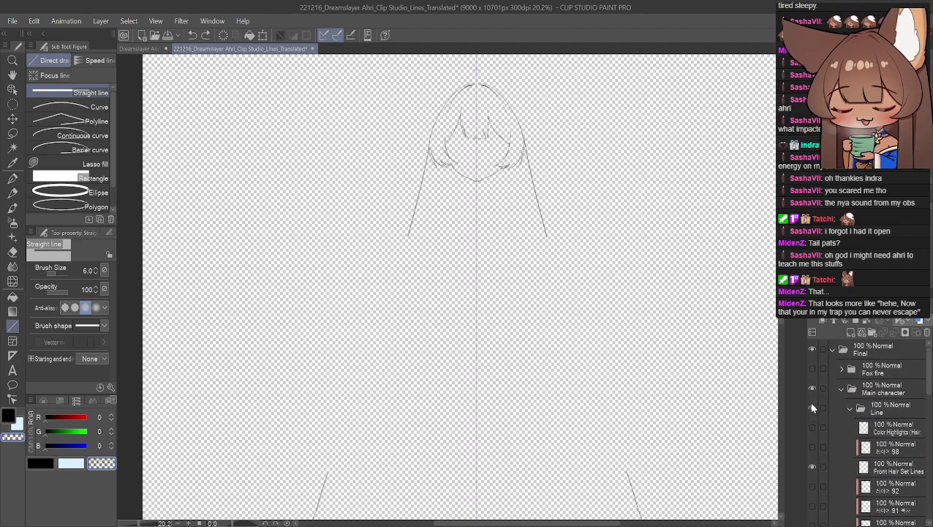
click(811, 469)
click(428, 147)
click(523, 145)
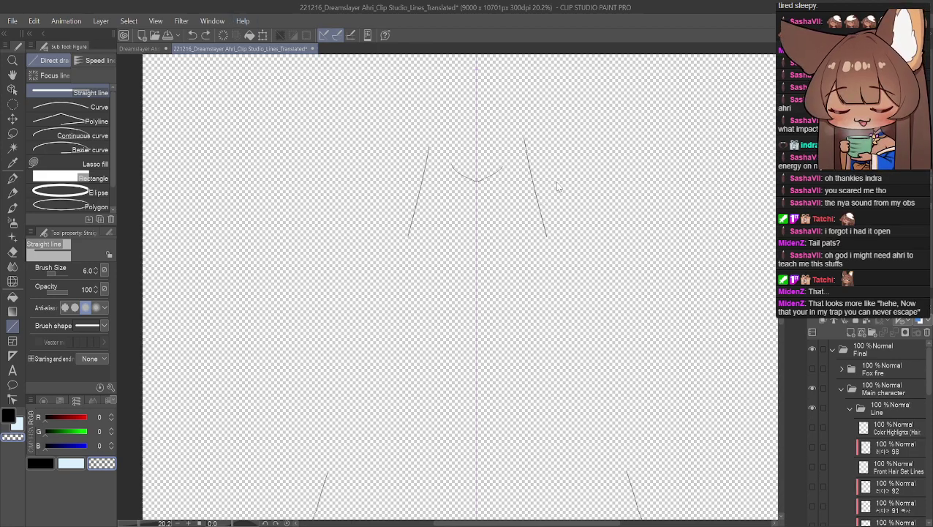
- Set the Mapping pen's brush size to 10 and undo the symmetrical ruler on the Back Hair Line layer
scroll(907, 477, down, 5)
scroll(907, 477, down, 3)
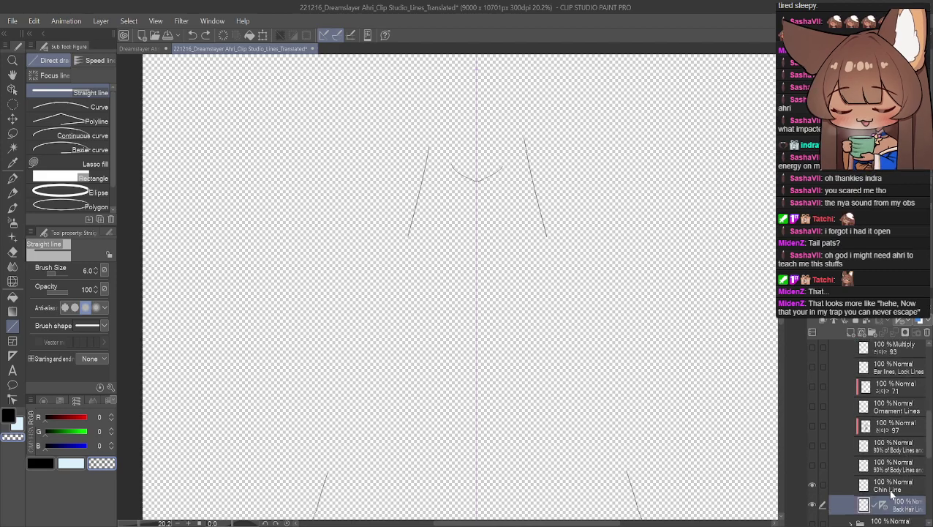
key(p)
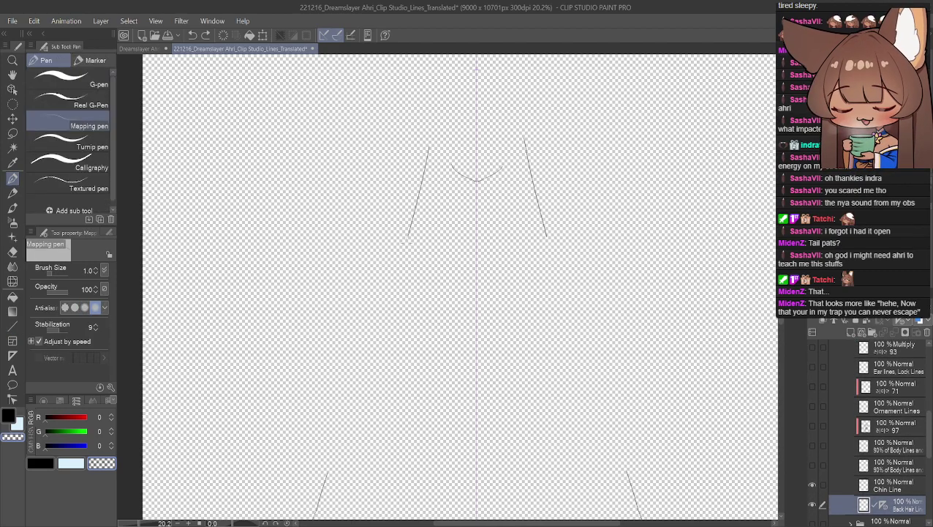
click(96, 268)
click(96, 267)
click(96, 268)
click(96, 268)
click(95, 267)
click(96, 267)
click(96, 268)
click(96, 267)
click(95, 267)
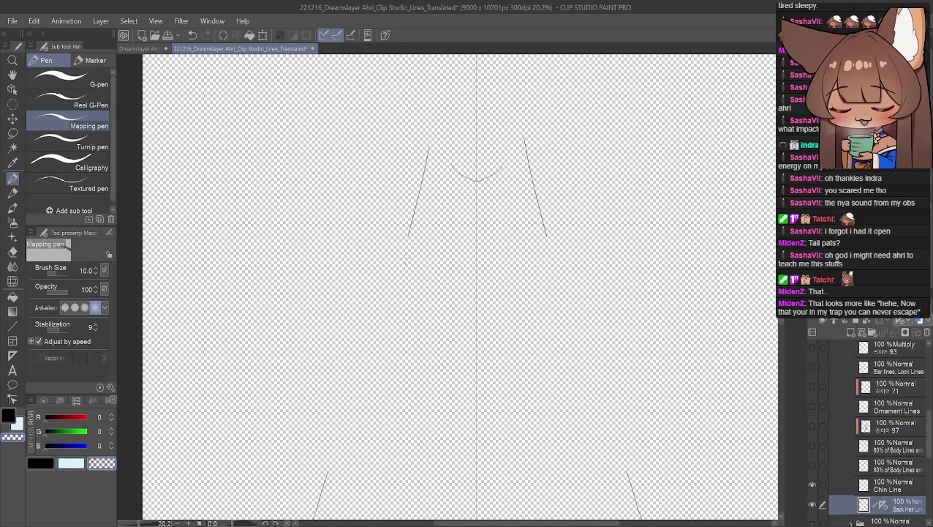
key(ctrl+z)
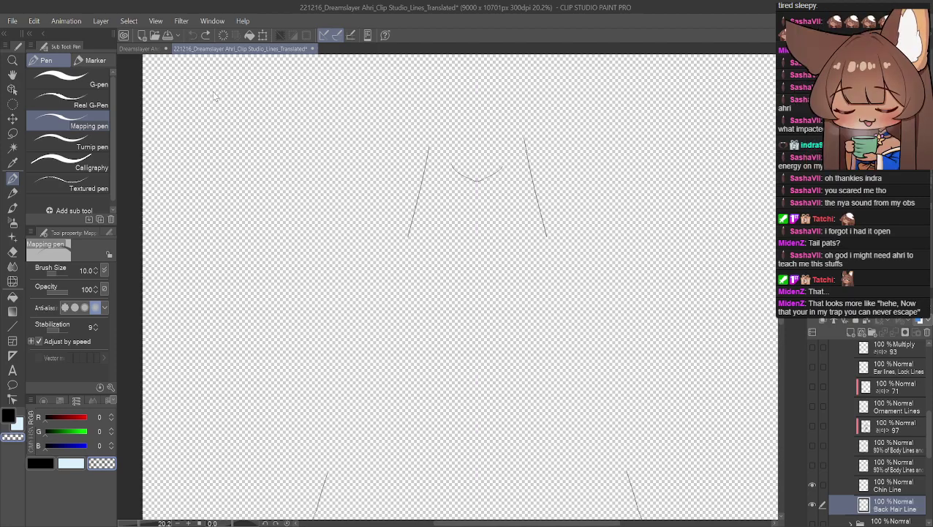
- Return to the coloured FirstRigBase document and hide the Flower Ornament folder to expose the collar beneath
click(146, 48)
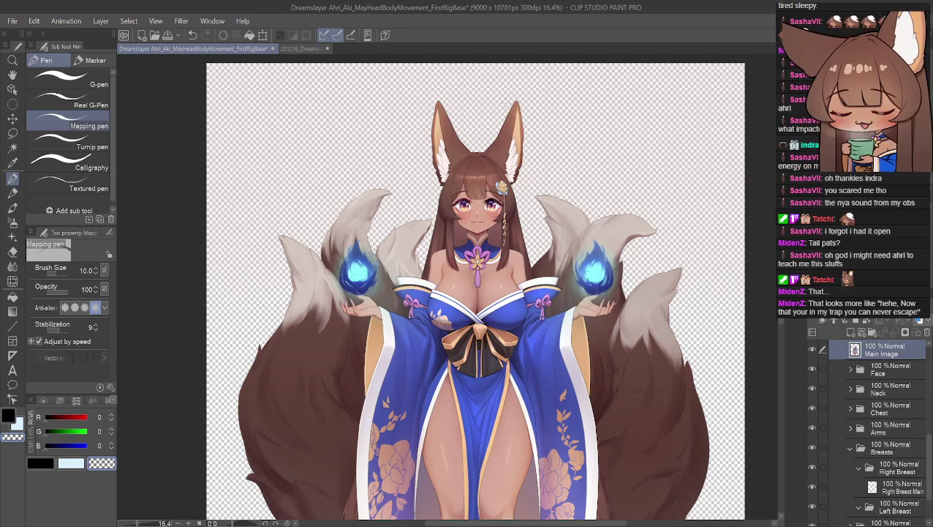
scroll(546, 306, up, 1)
scroll(511, 201, up, 4)
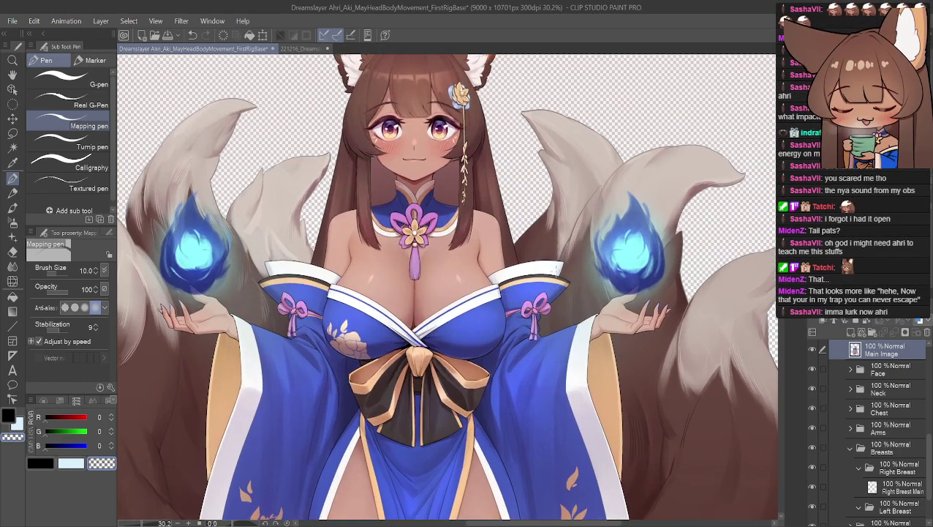
click(12, 74)
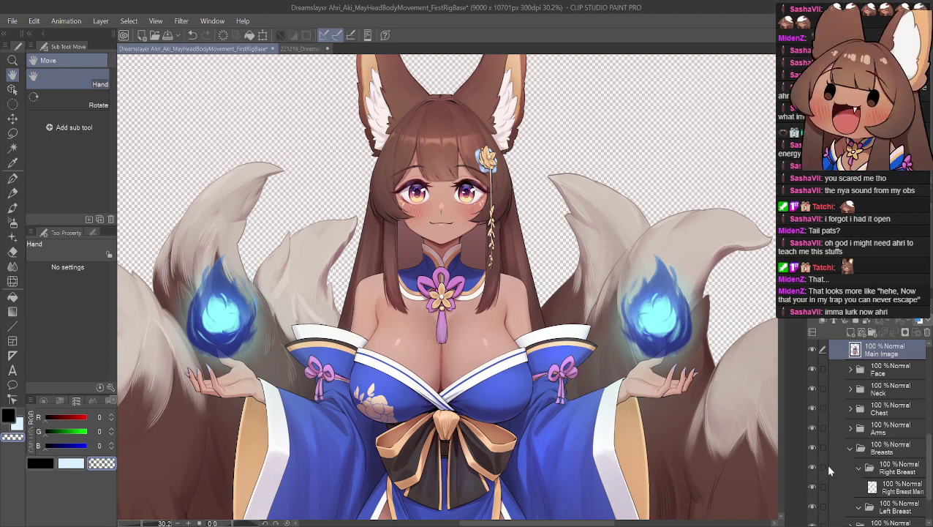
scroll(832, 459, down, 1)
scroll(829, 453, up, 3)
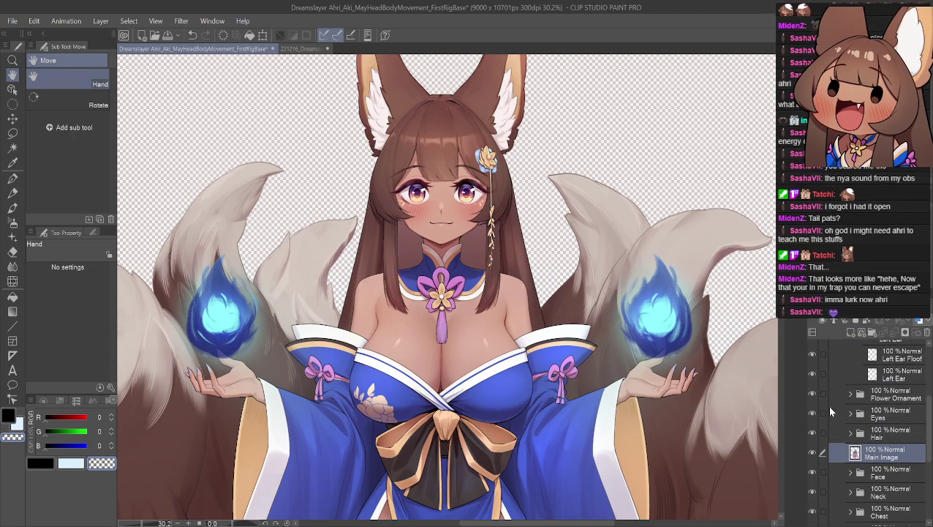
click(812, 393)
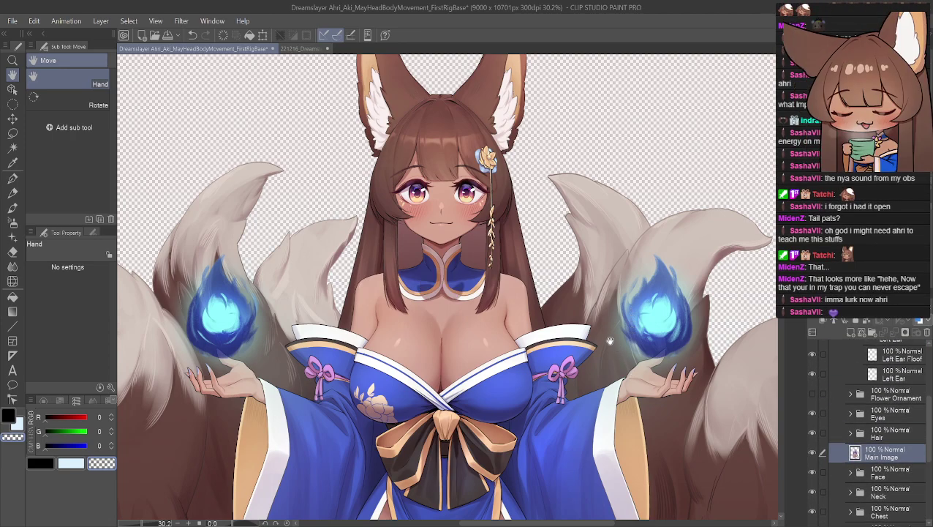
scroll(603, 329, up, 1)
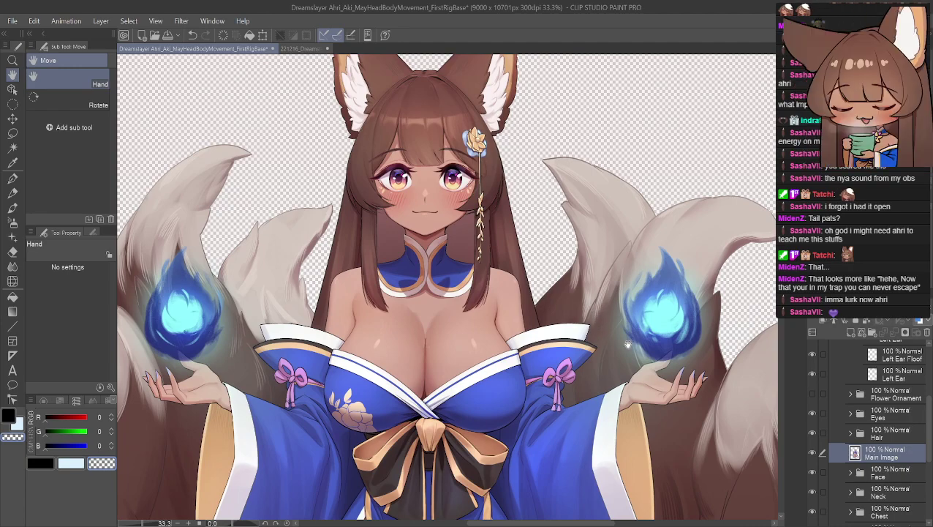